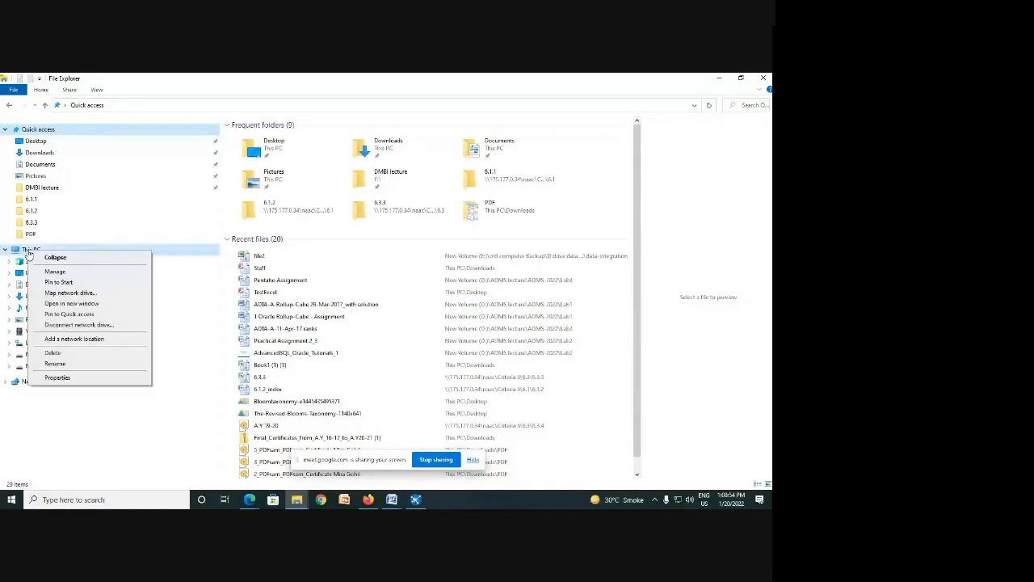
Step: Open the environment variables from the computer's advanced system settings
left_click(56, 378)
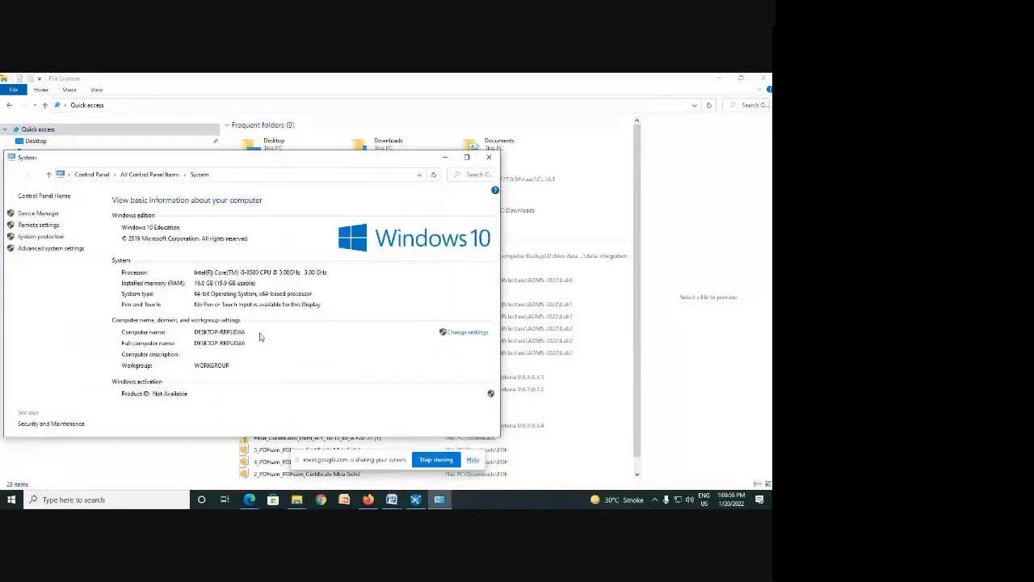
left_click_drag(162, 162, 215, 139)
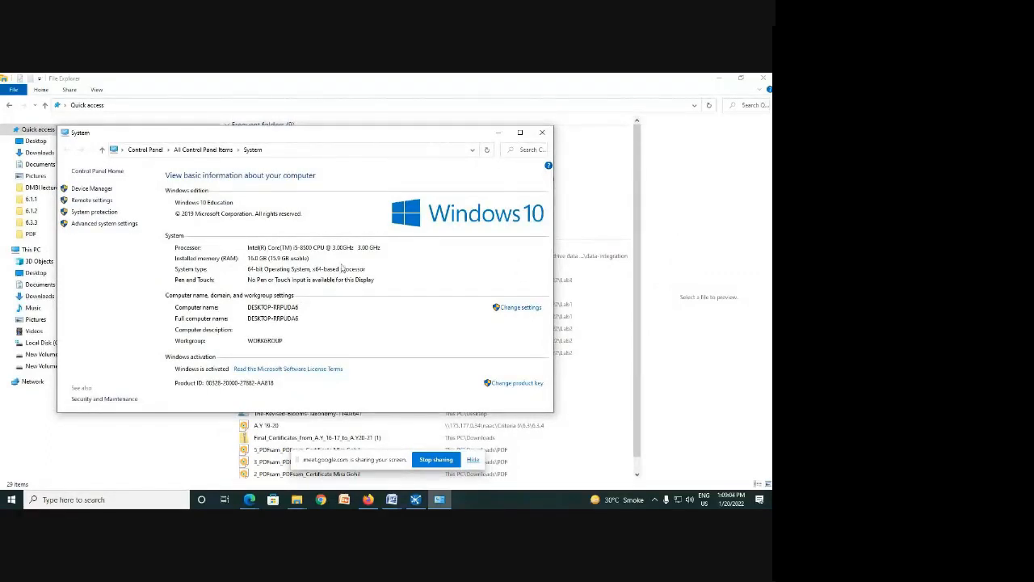
left_click(95, 228)
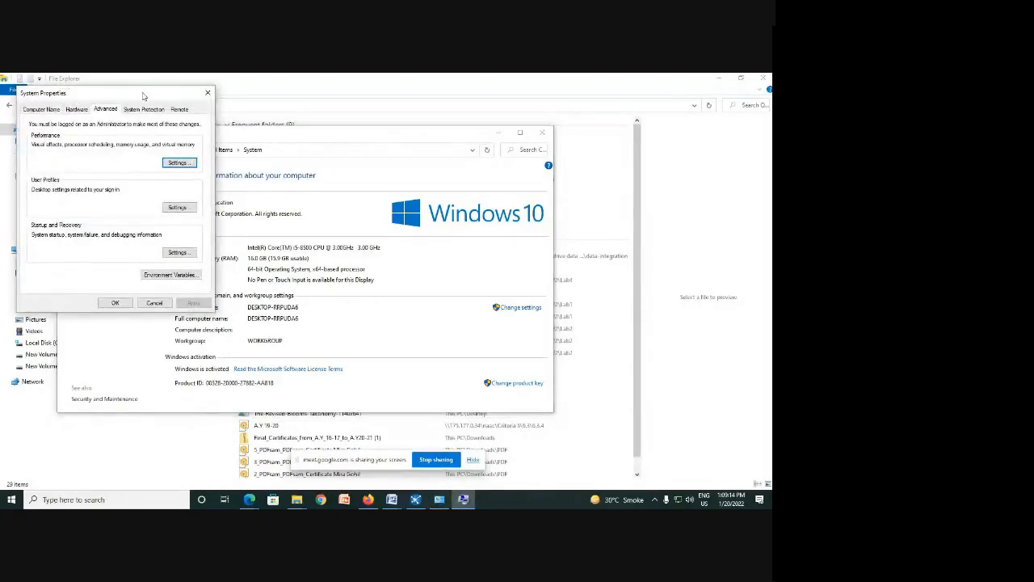
left_click_drag(143, 97, 200, 107)
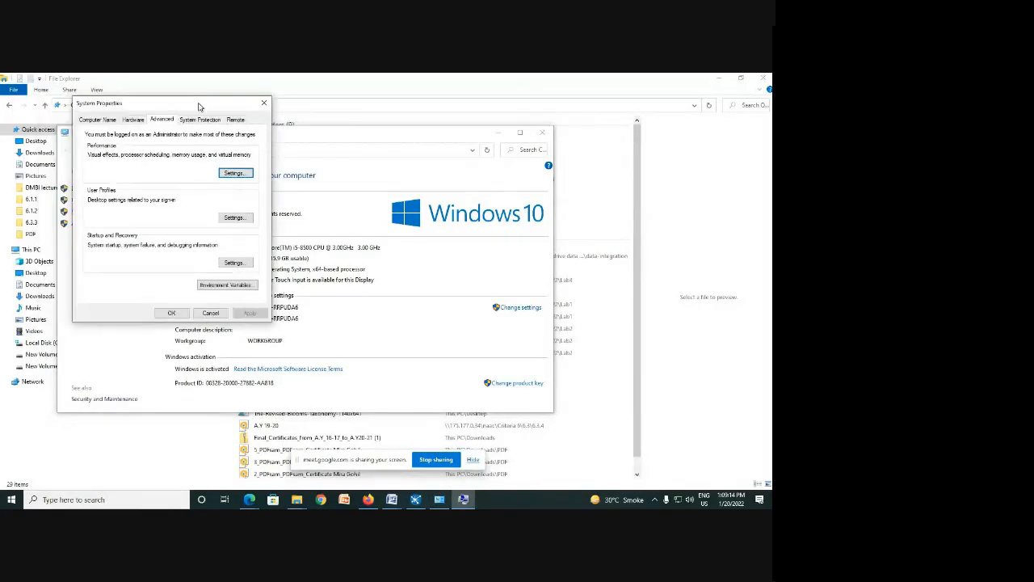
left_click(243, 287)
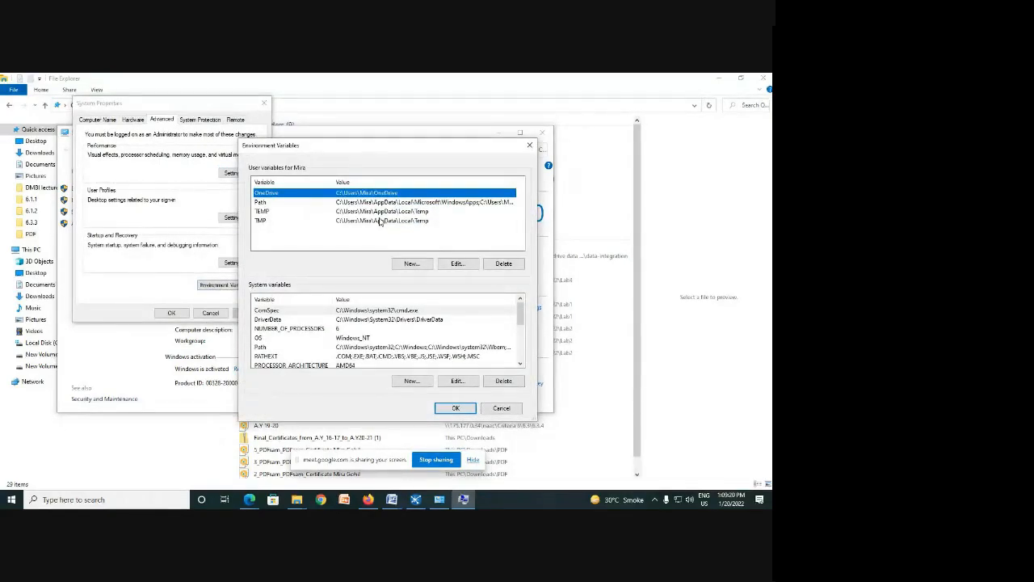
Step: Examine the Java JDK bin folder entry in the system Path variable and leave the list without changes
double_click(412, 348)
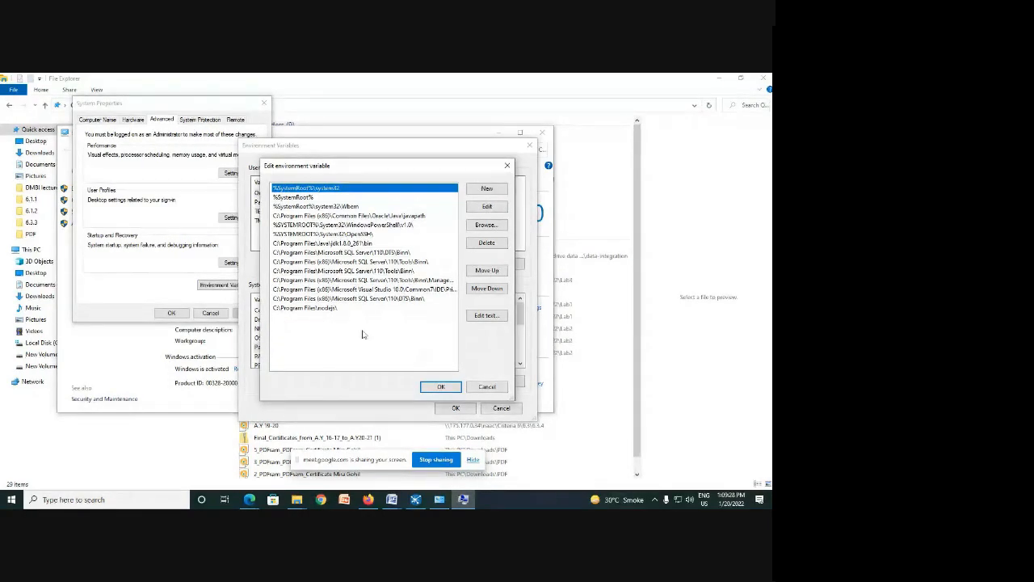
left_click(328, 243)
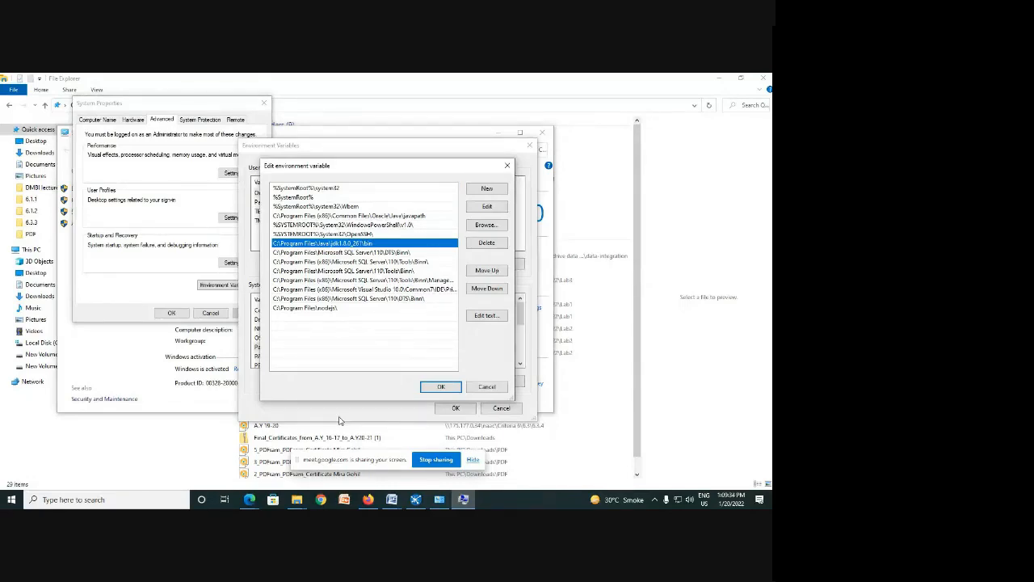
left_click(484, 386)
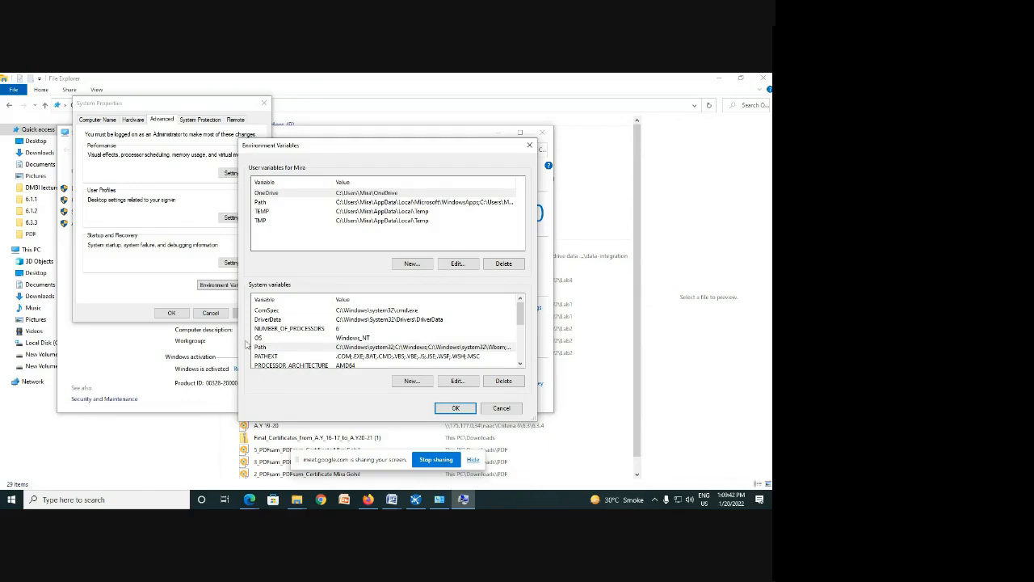
left_click(411, 381)
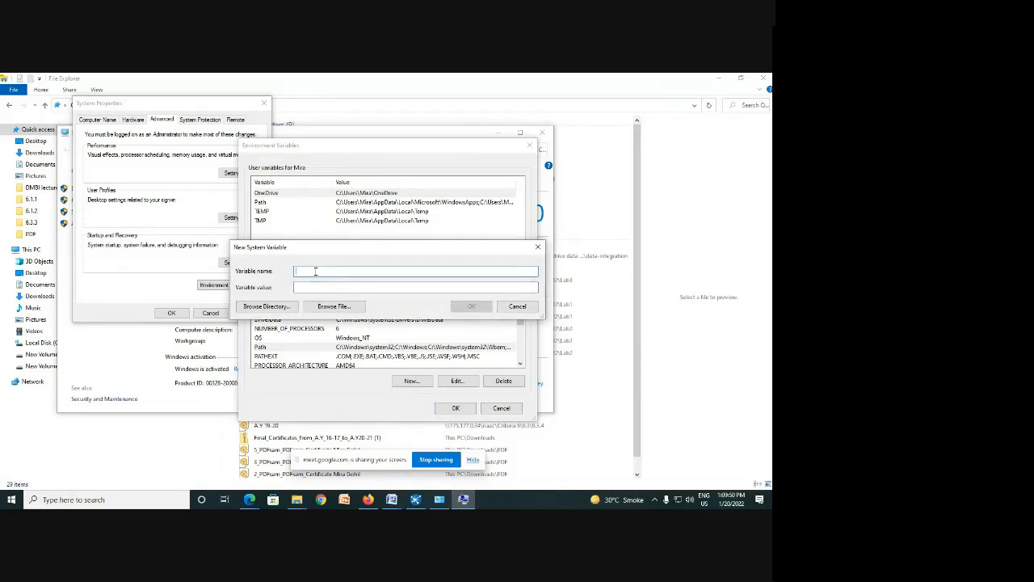
left_click(315, 284)
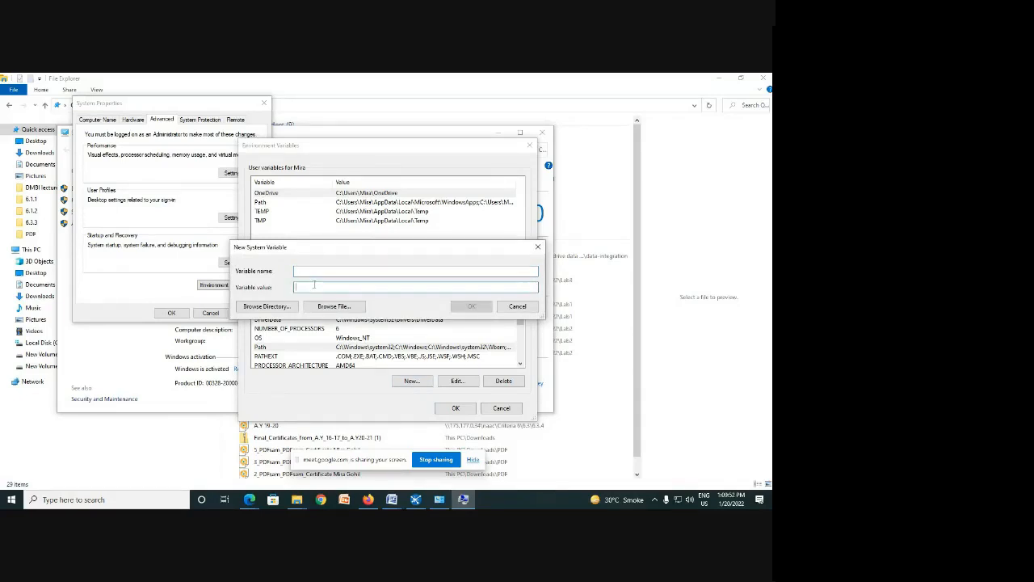
left_click(533, 308)
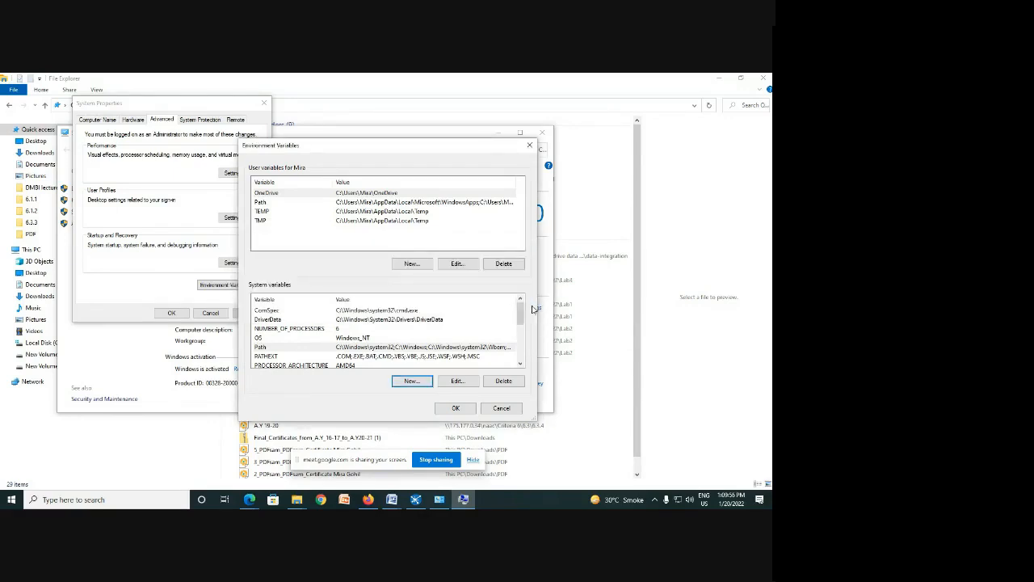
Step: Recheck the JDK bin path among the system Path entries, discarding any edits
left_click(358, 347)
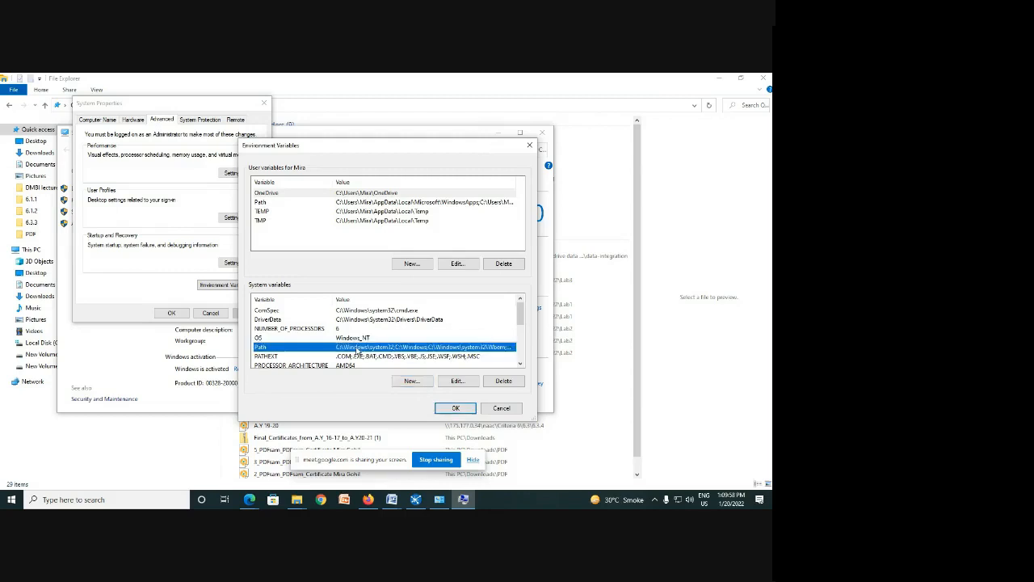
double_click(338, 347)
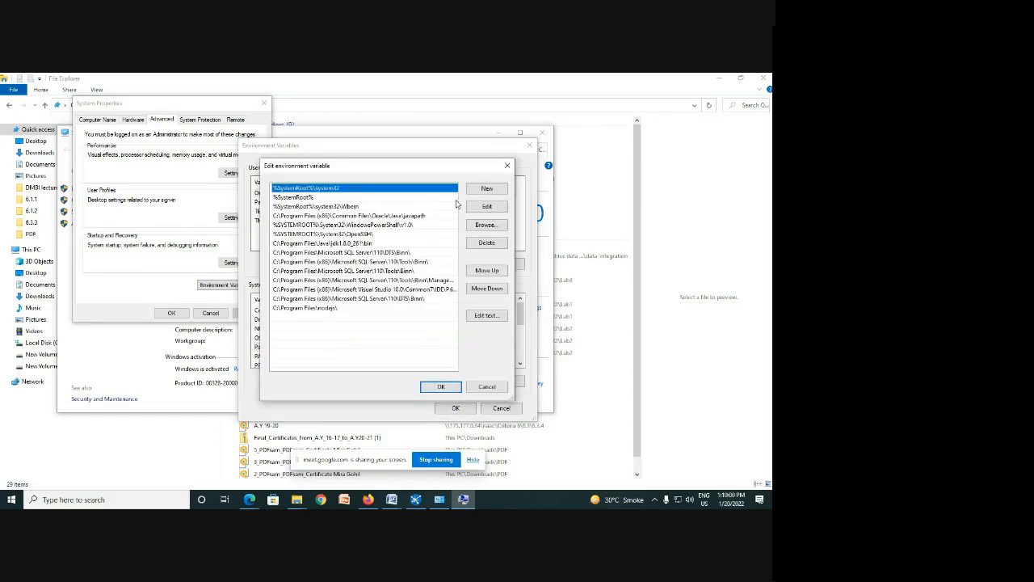
left_click(338, 242)
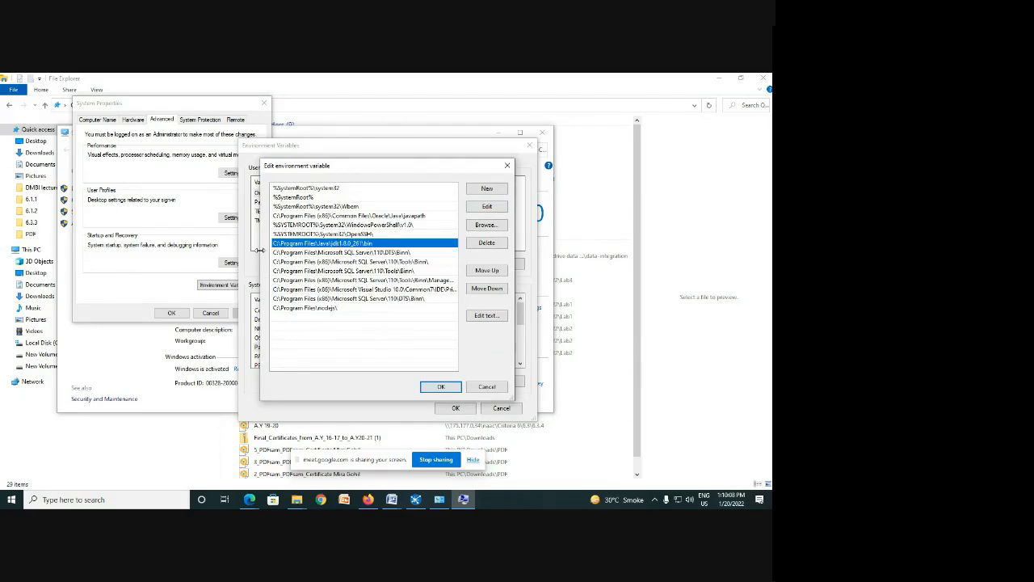
left_click(485, 387)
left_click(410, 383)
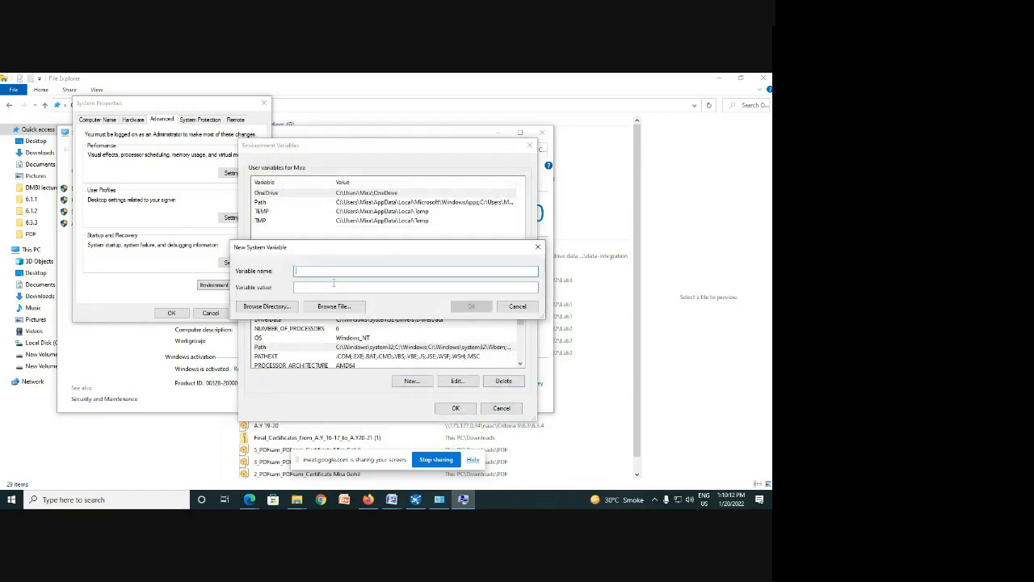
left_click(300, 286)
left_click(518, 307)
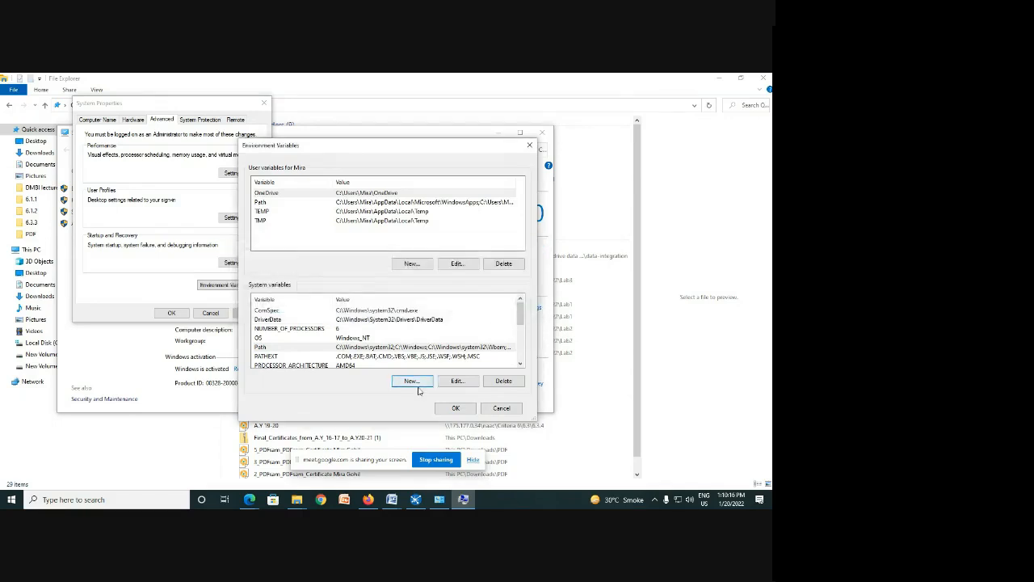
Step: Close the environment variables and system properties dialogs
left_click(454, 408)
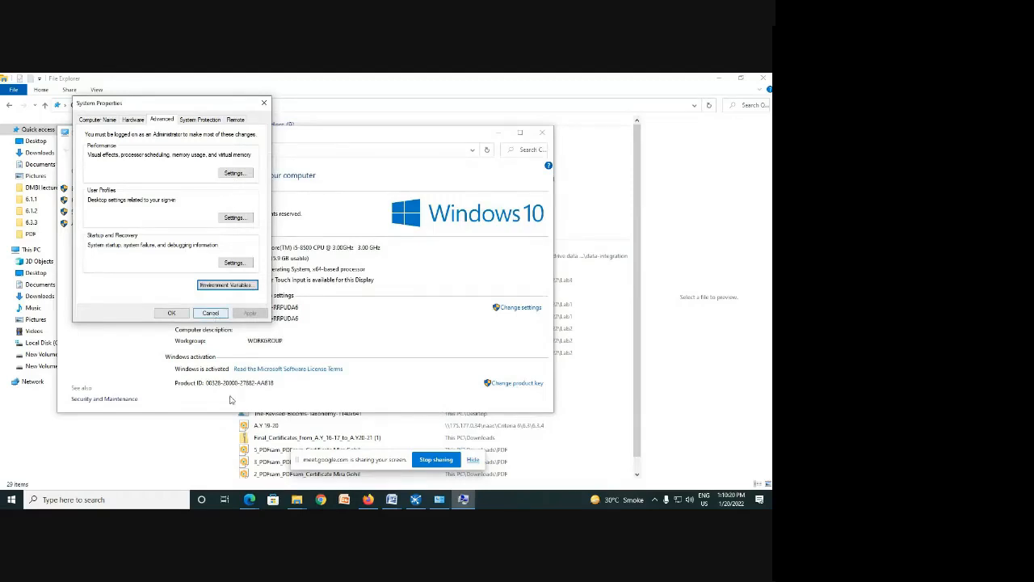
left_click(208, 313)
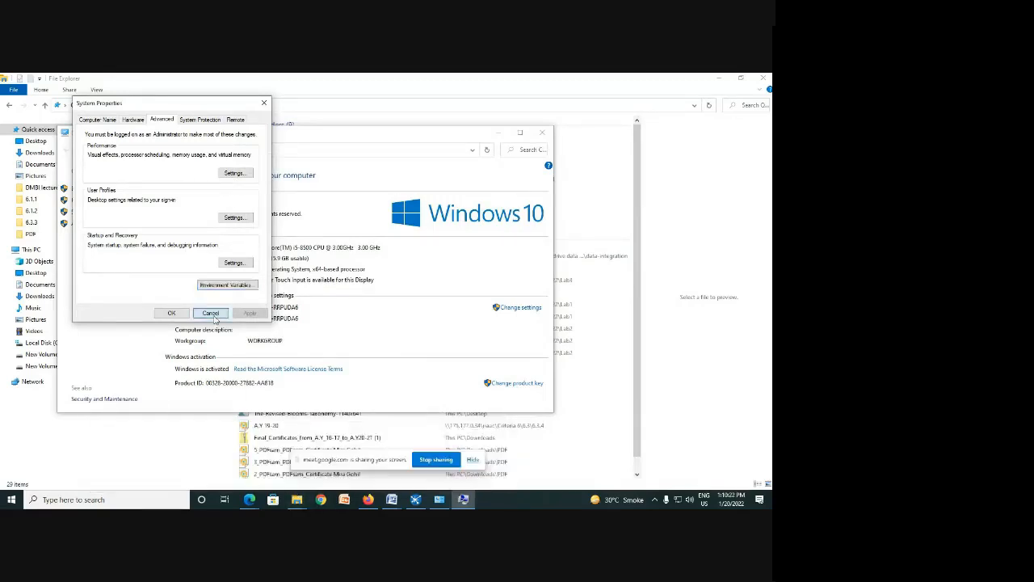
Step: Switch to the data-integration folder in File Explorer and select the Spoon Windows batch file
mouse_move(297, 500)
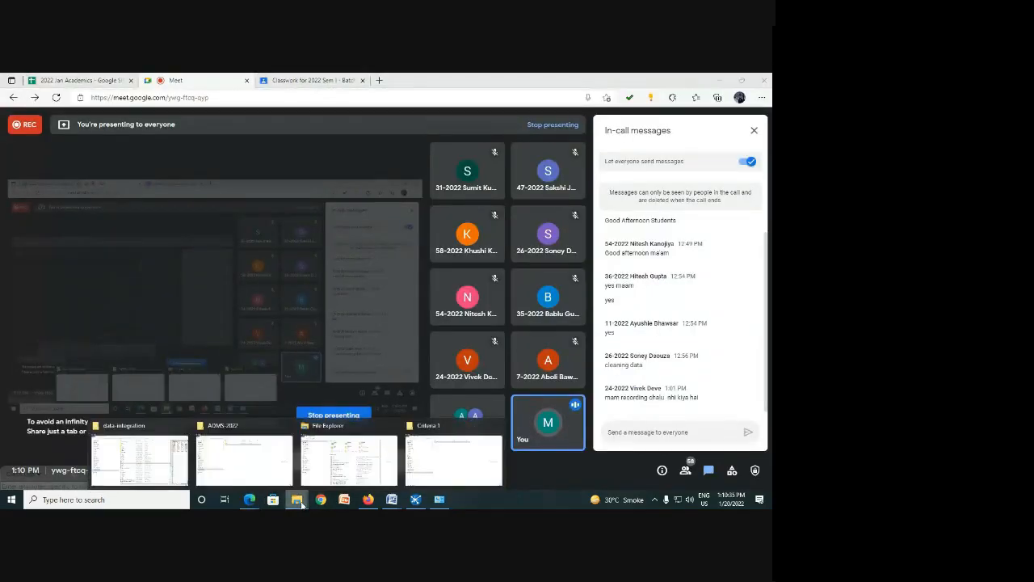
left_click(138, 446)
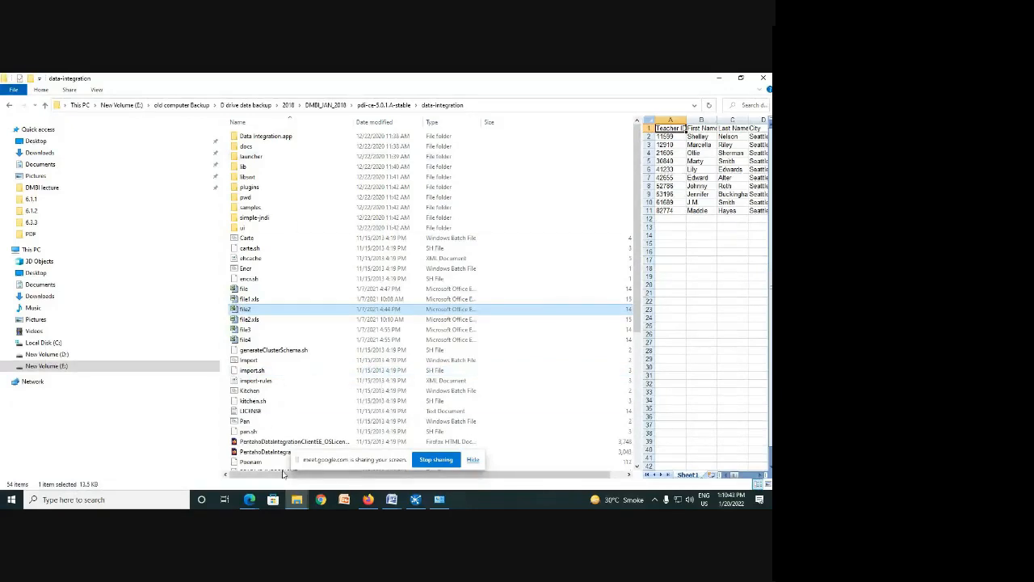
scroll(283, 410, "down", 7)
scroll(282, 409, "up", 6)
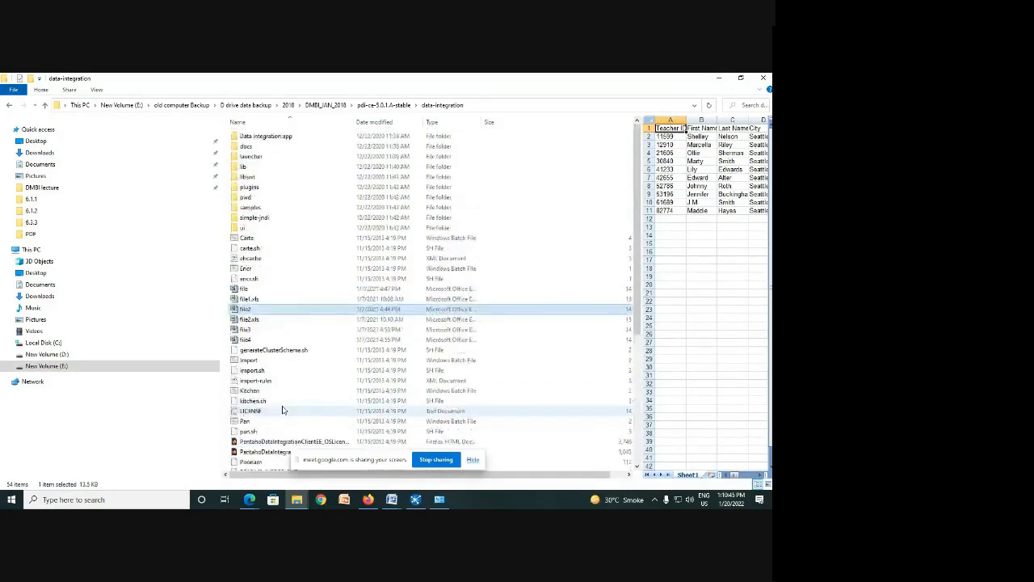
scroll(282, 410, "down", 6)
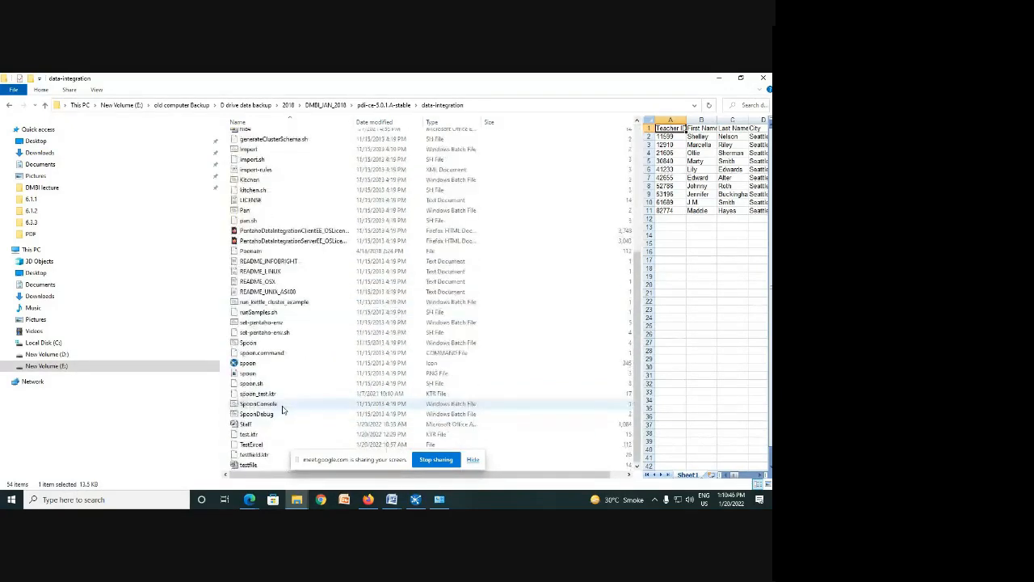
left_click(248, 343)
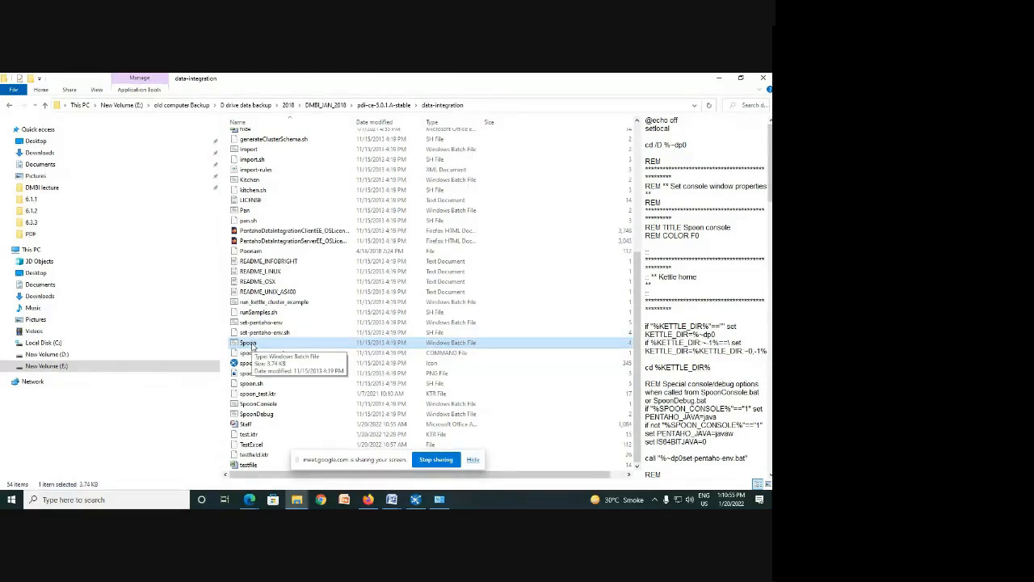
Step: Switch to the already running Spoon session and close it without saving the changed file
left_click(415, 499)
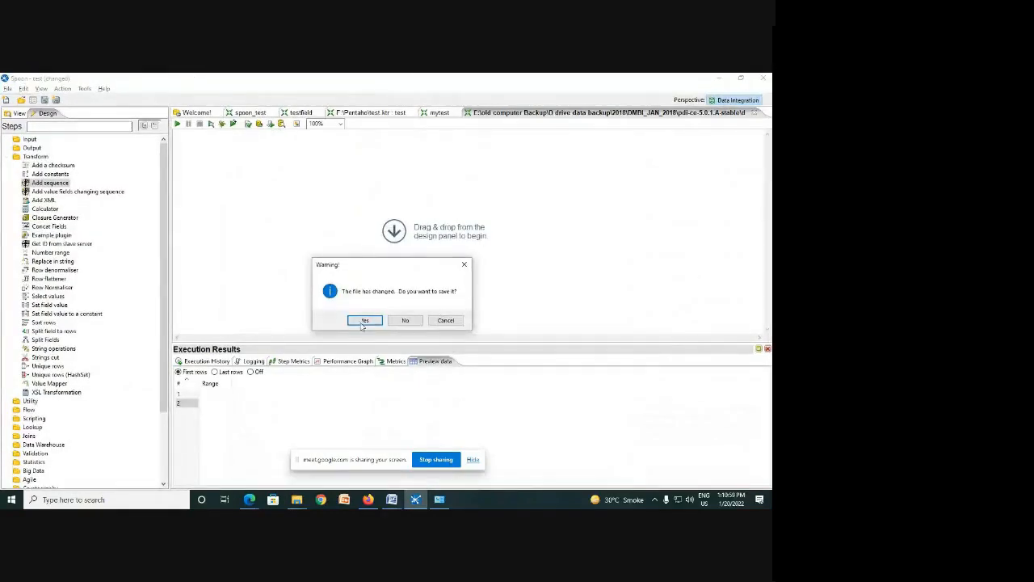
left_click(405, 321)
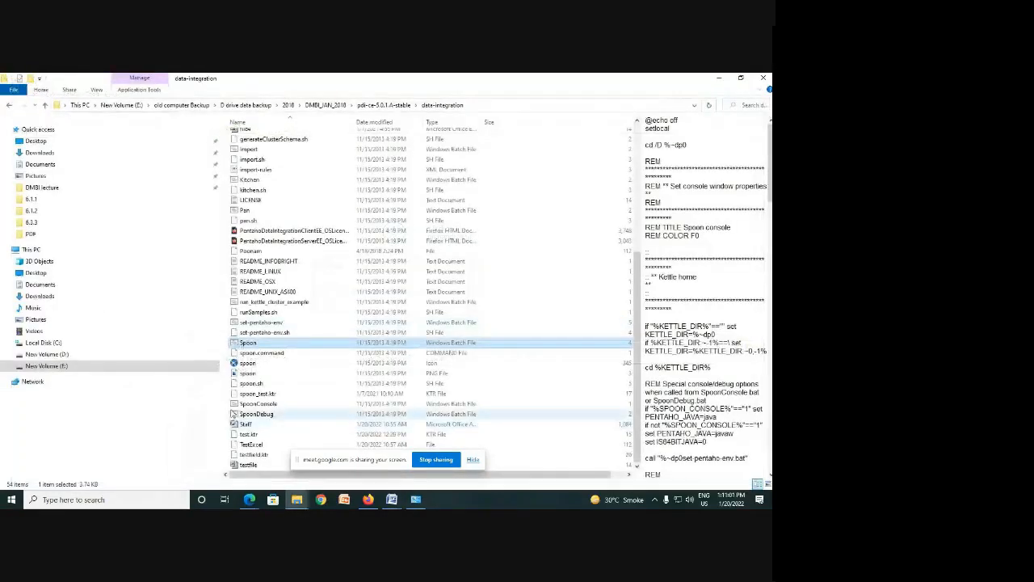
Step: Launch Spoon from its Windows batch file, skip the repository connection and dismiss the startup tips
double_click(279, 346)
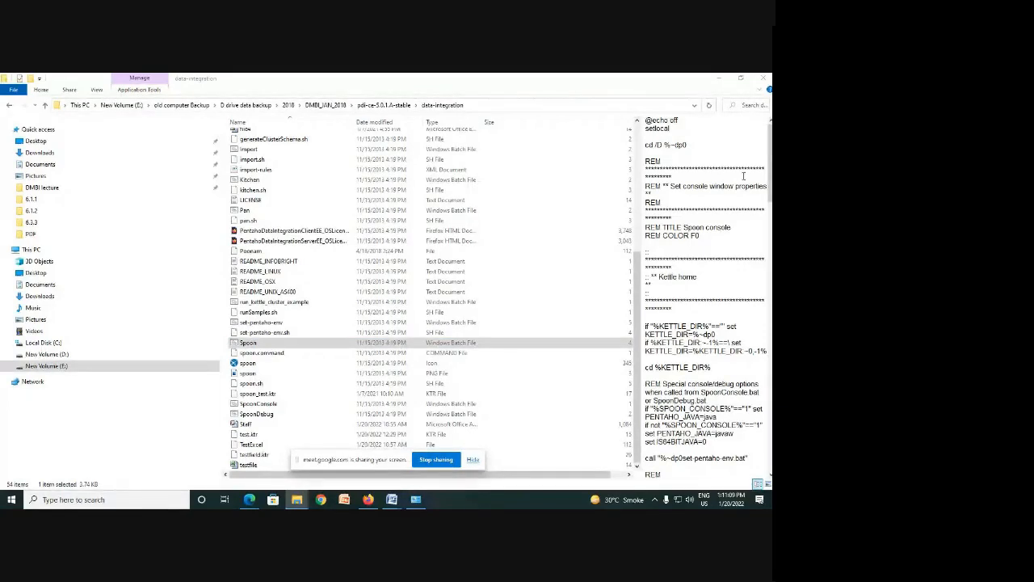
left_click(719, 82)
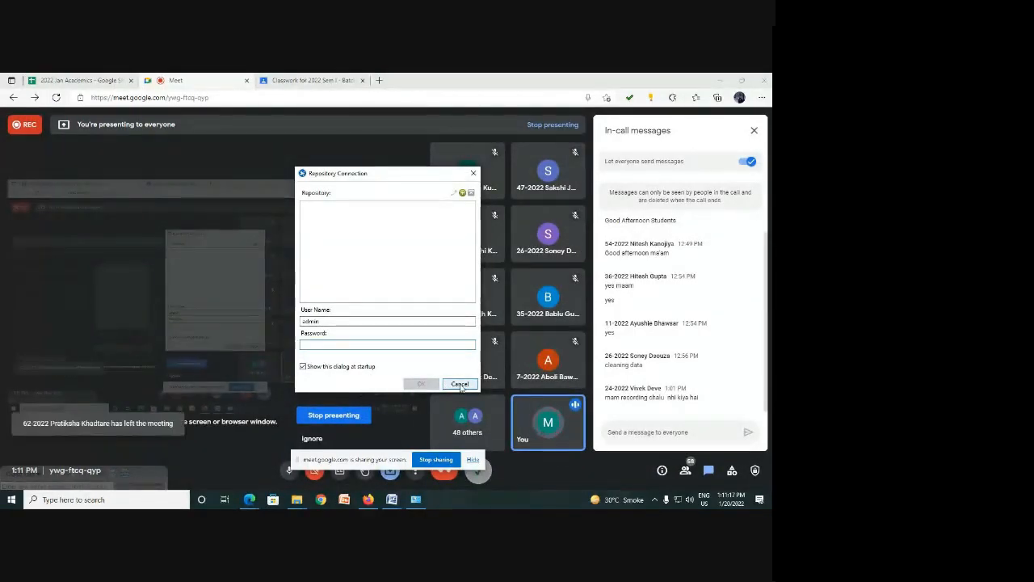
left_click(459, 384)
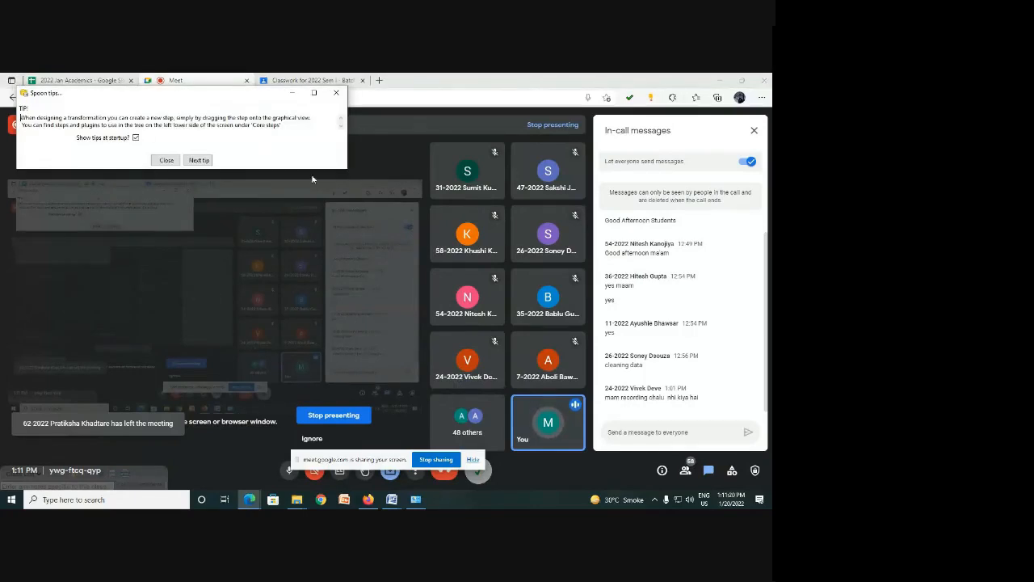
left_click(168, 160)
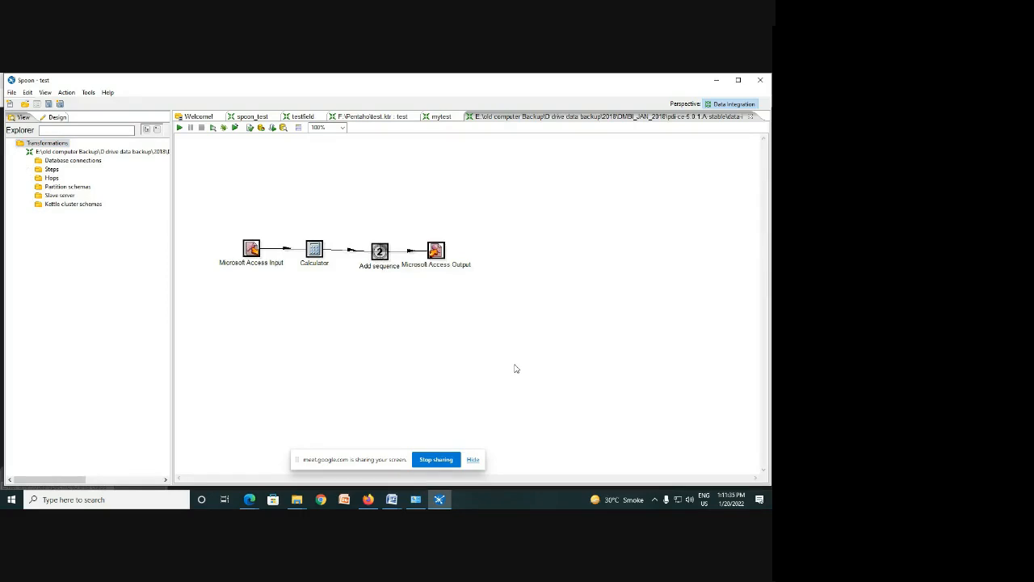
Step: Create a new transformation in Spoon and hide the screen-sharing notice
left_click(12, 92)
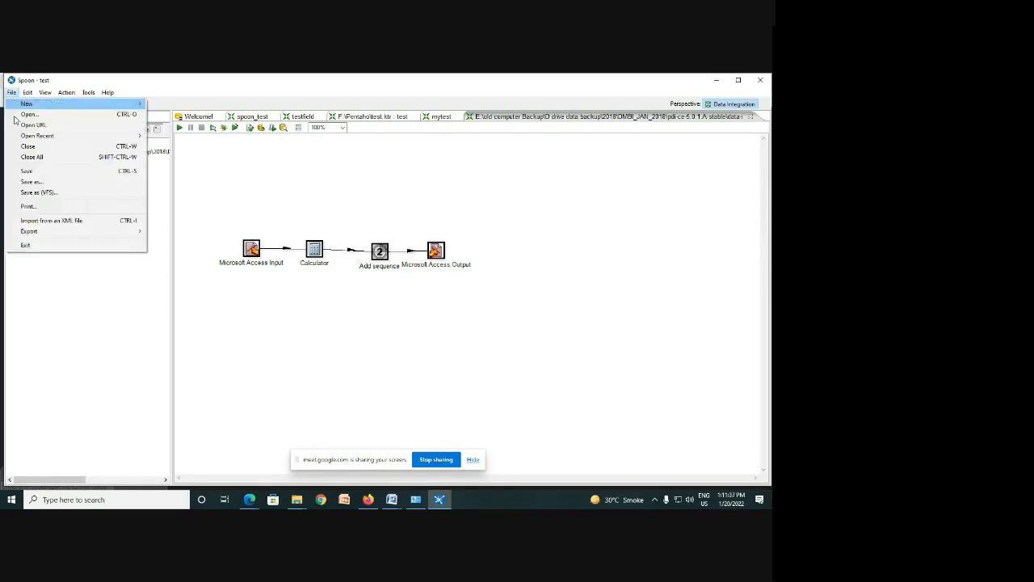
mouse_move(31, 110)
left_click(182, 106)
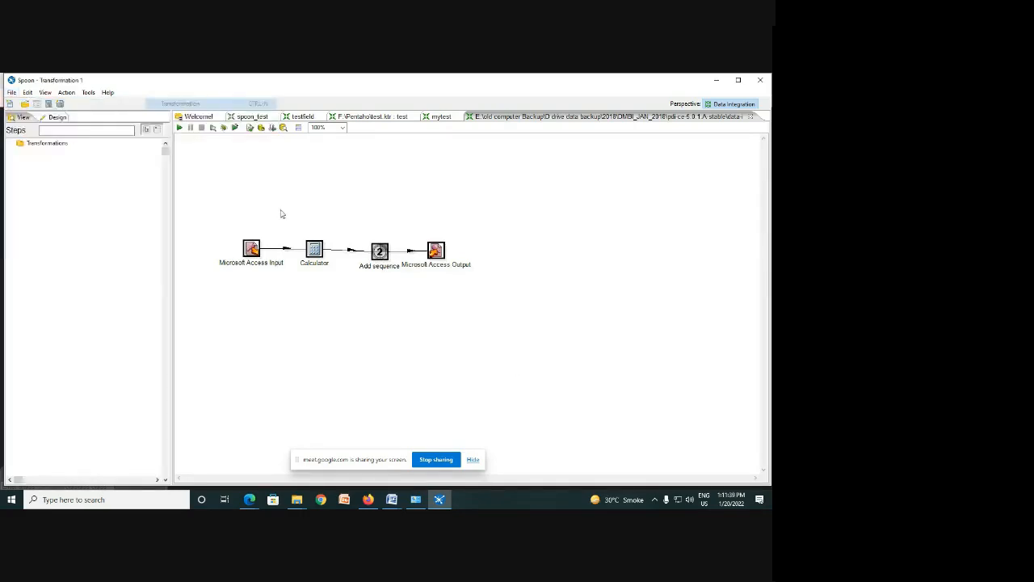
left_click(473, 459)
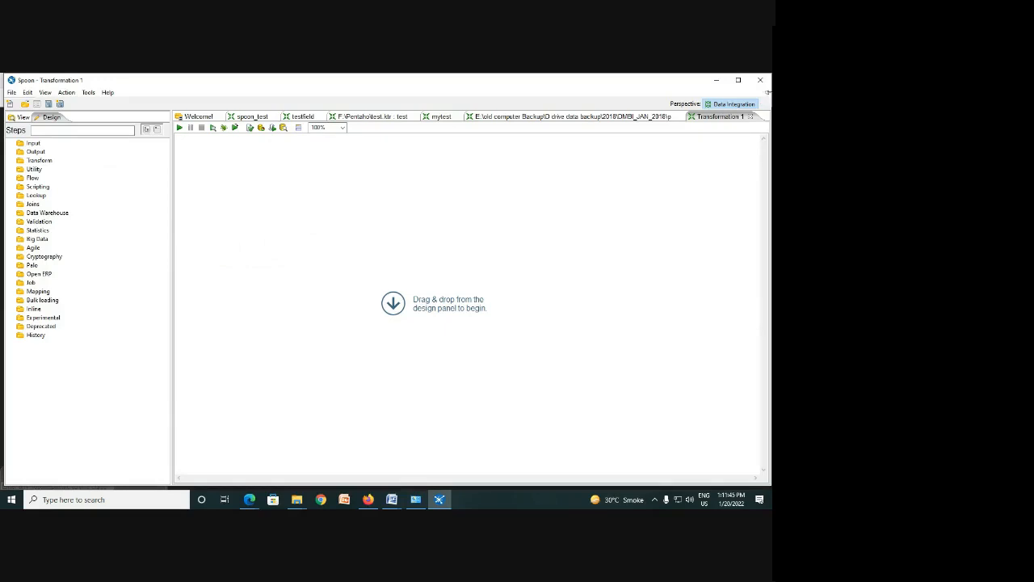
Step: Narrow the Spoon window to sit beside the meeting chat and expand the Input category of design steps
left_click_drag(768, 92, 600, 115)
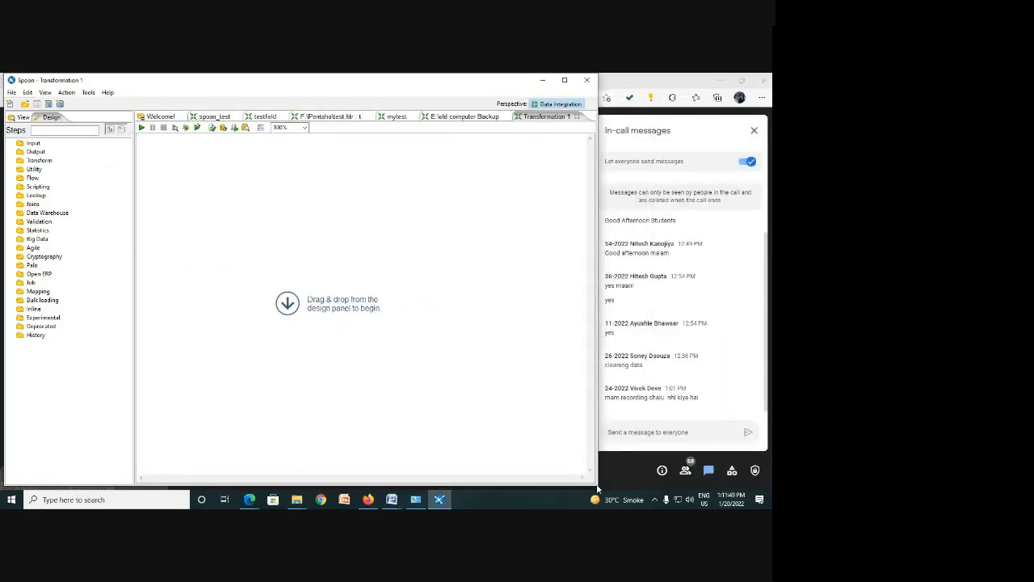
mouse_move(601, 474)
left_mouse_down()
mouse_move(707, 472)
mouse_move(594, 470)
left_mouse_up()
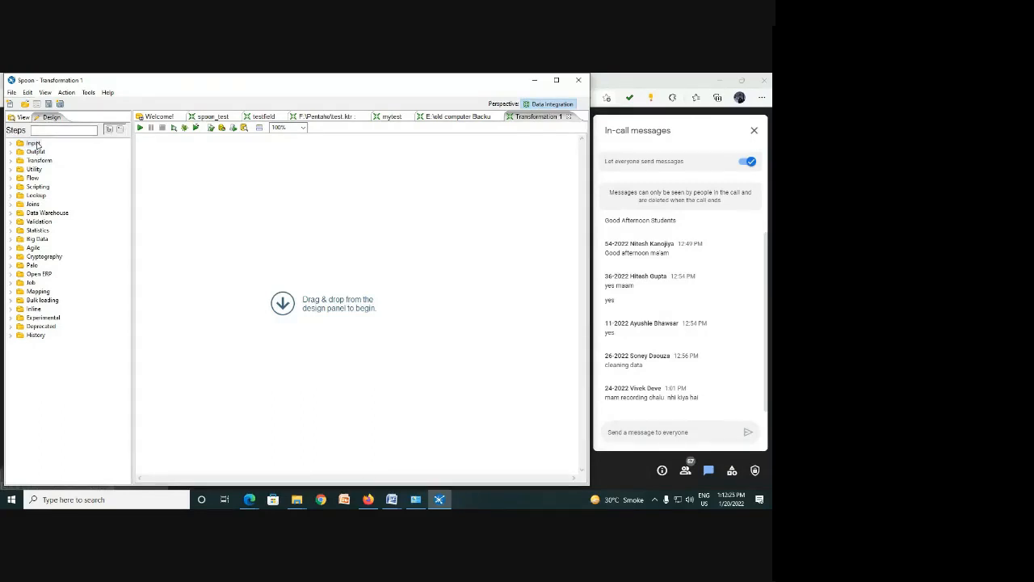
double_click(34, 143)
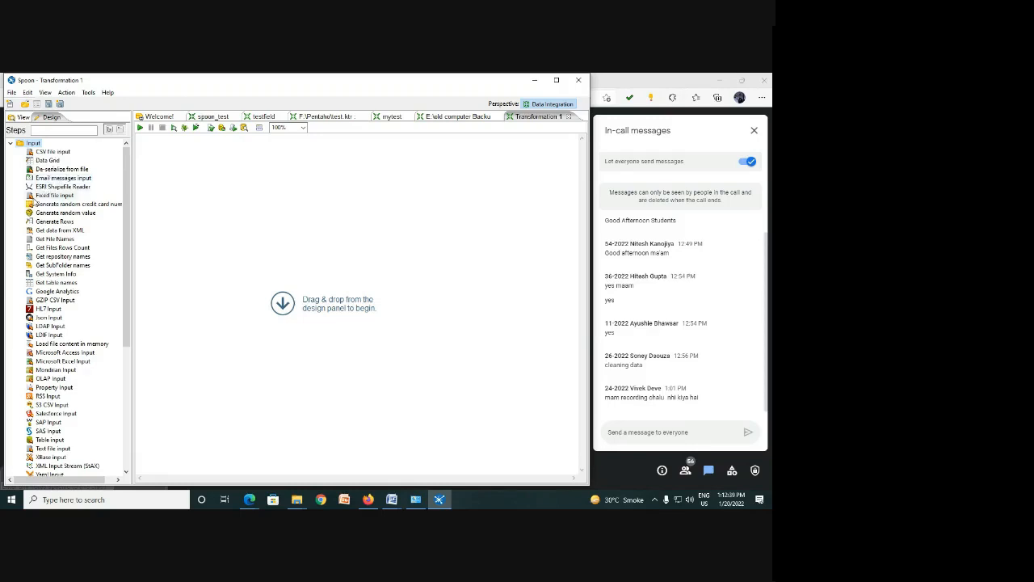
Step: Look through the design steps offered in the Input category
scroll(101, 396, "down", 2)
scroll(101, 396, "down", 2)
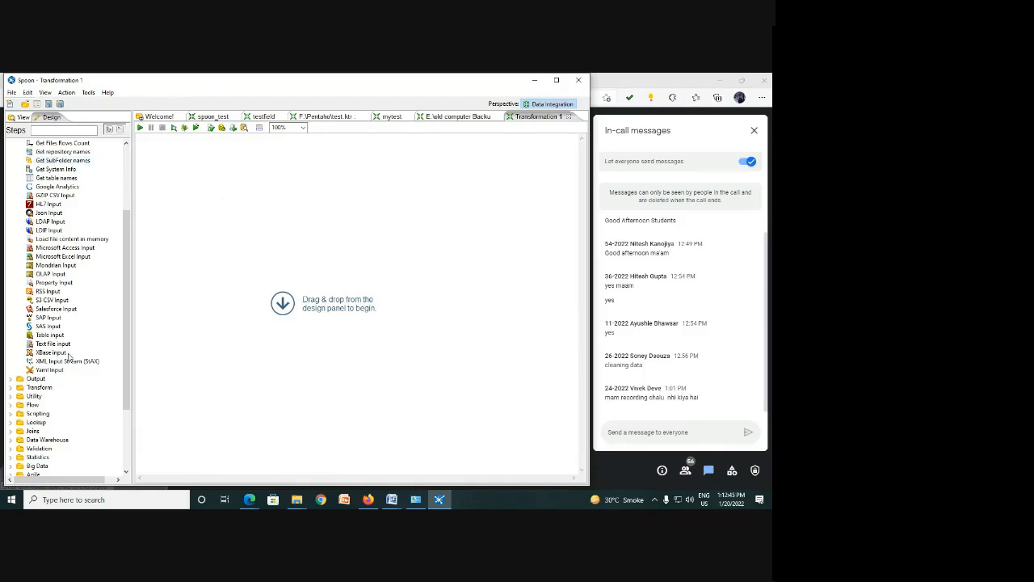
scroll(68, 359, "up", 1)
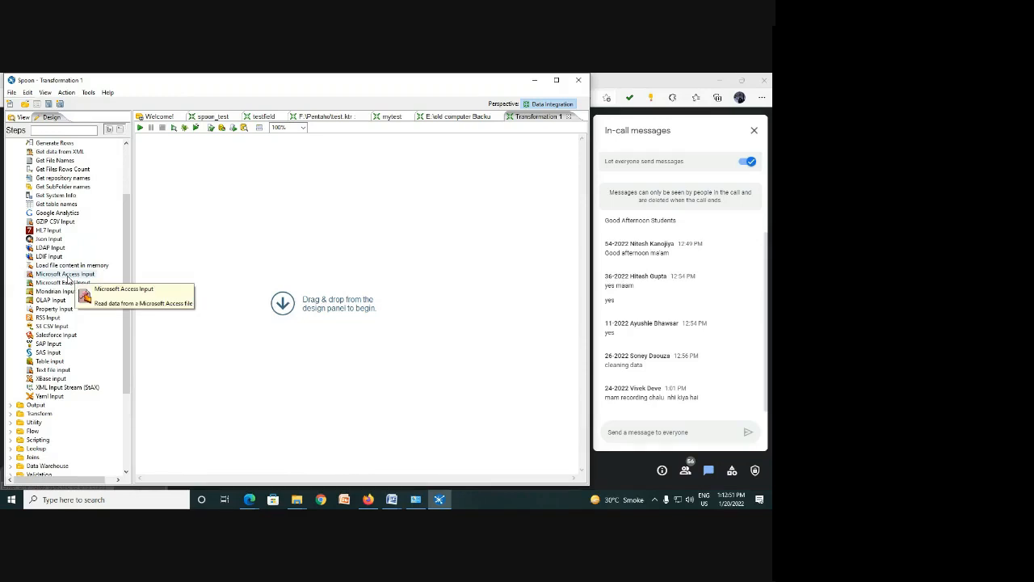
scroll(69, 279, "up", 3)
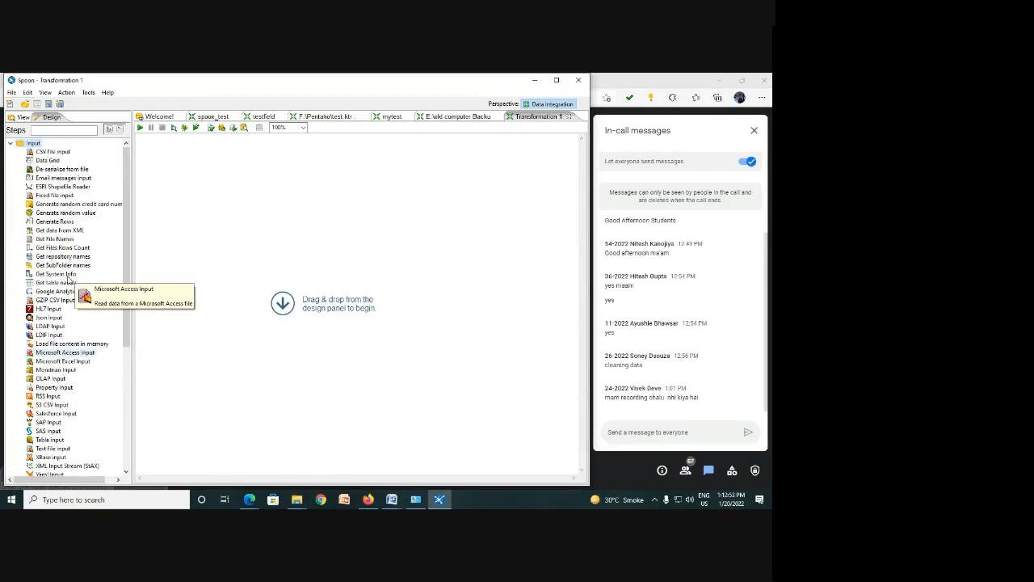
scroll(68, 279, "down", 2)
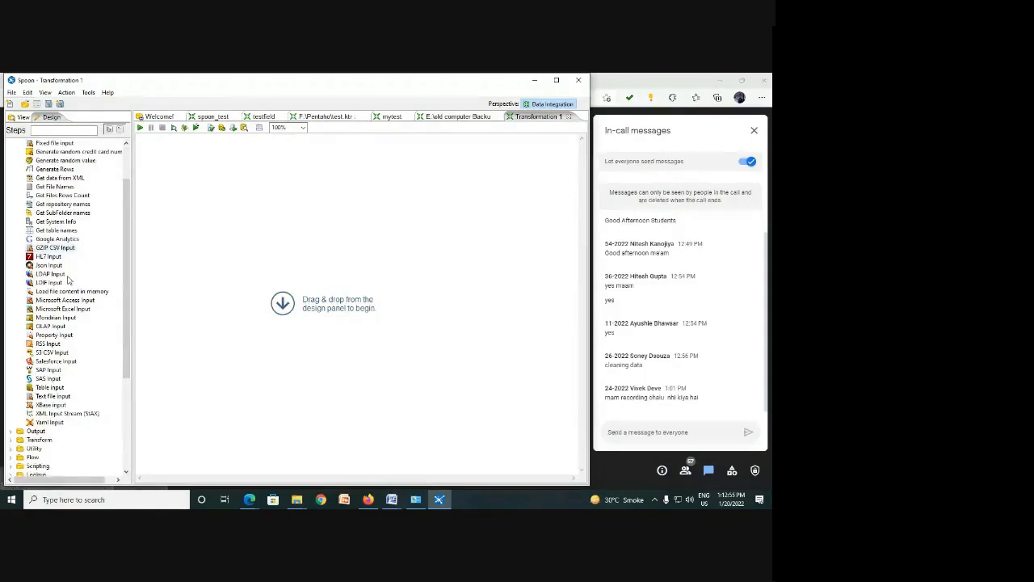
scroll(69, 279, "down", 2)
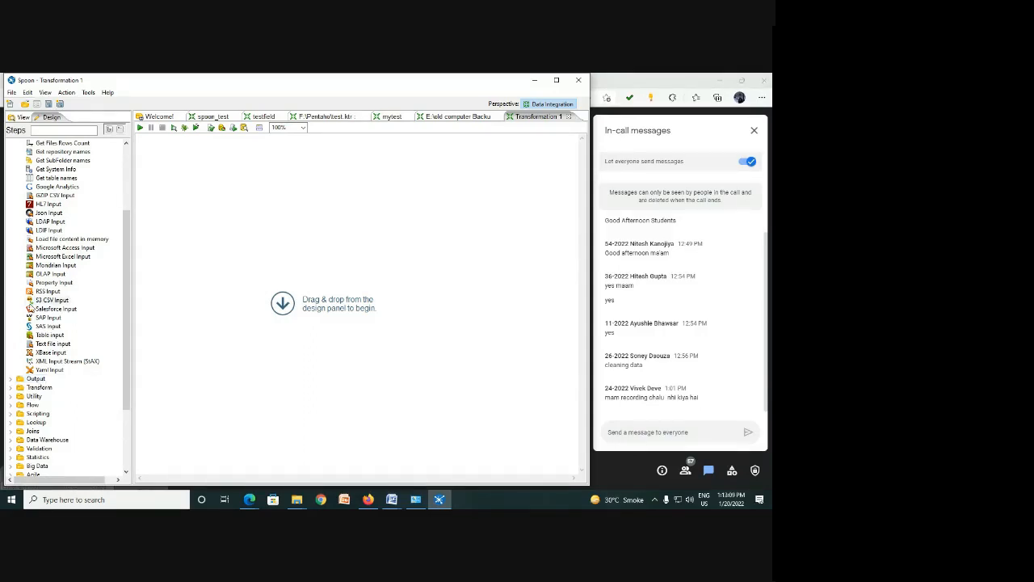
scroll(30, 309, "up", 4)
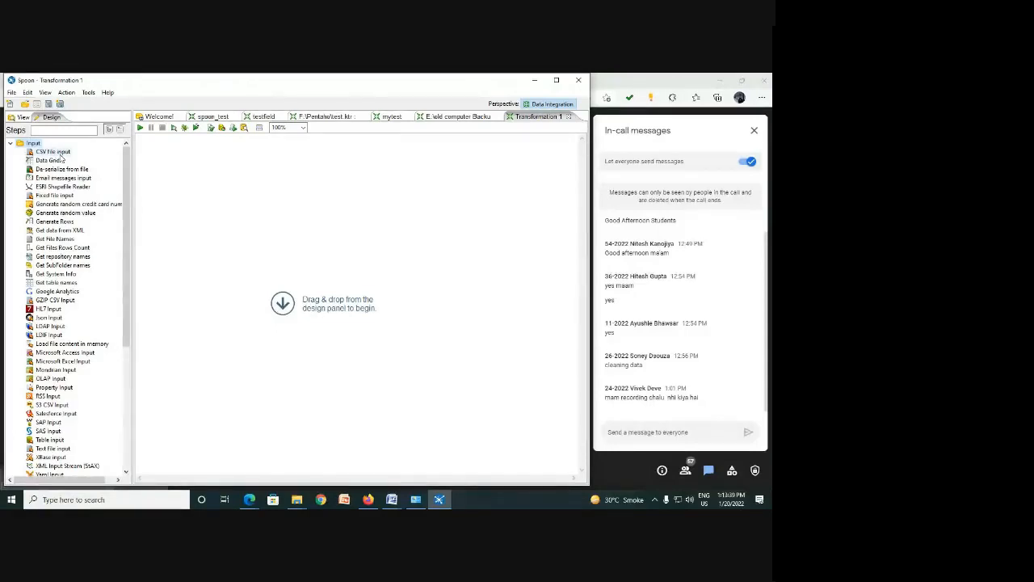
Step: Collapse the Input category and examine the design steps in the Transform and Output categories
left_click(11, 144)
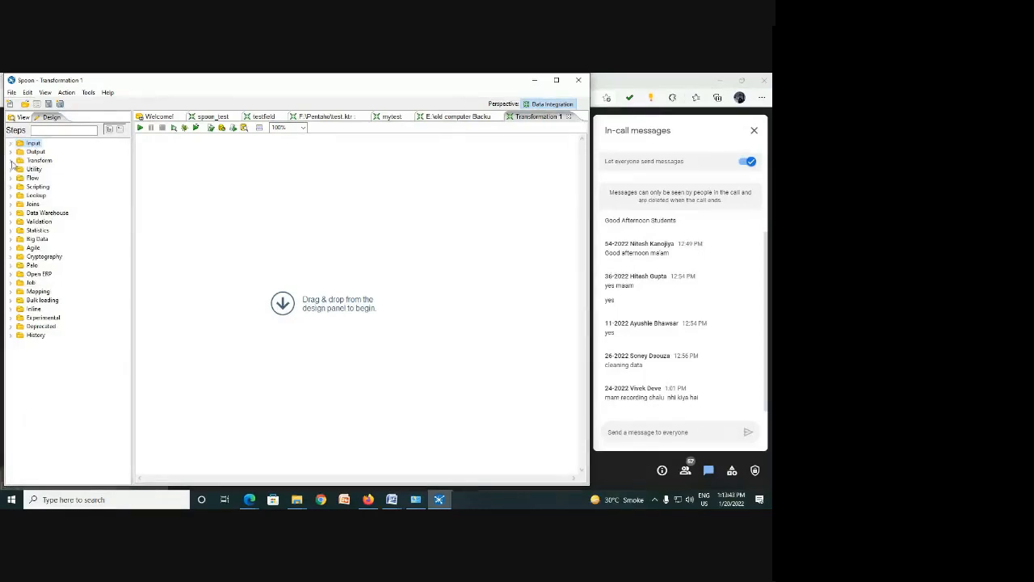
left_click(11, 161)
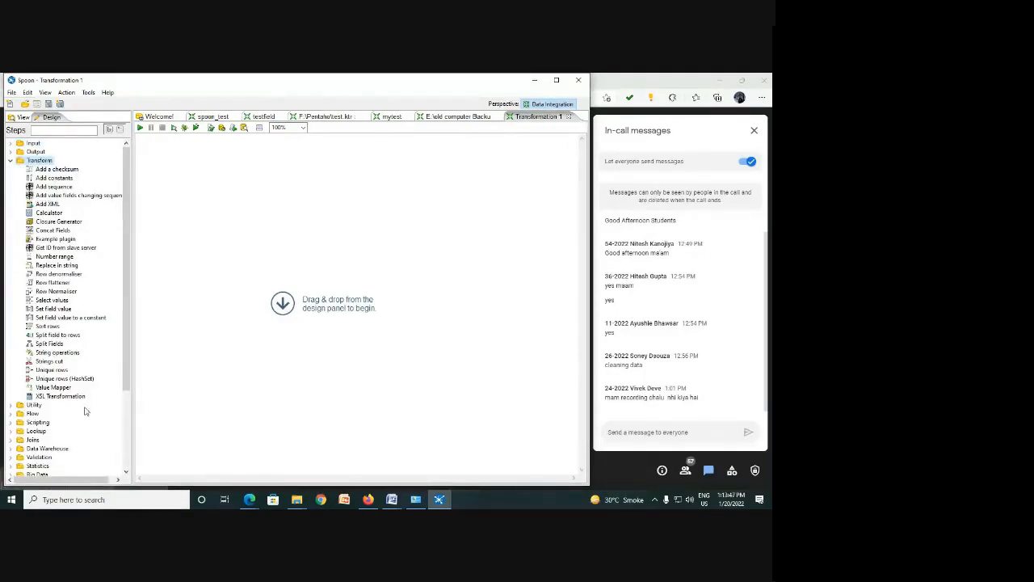
left_click(10, 152)
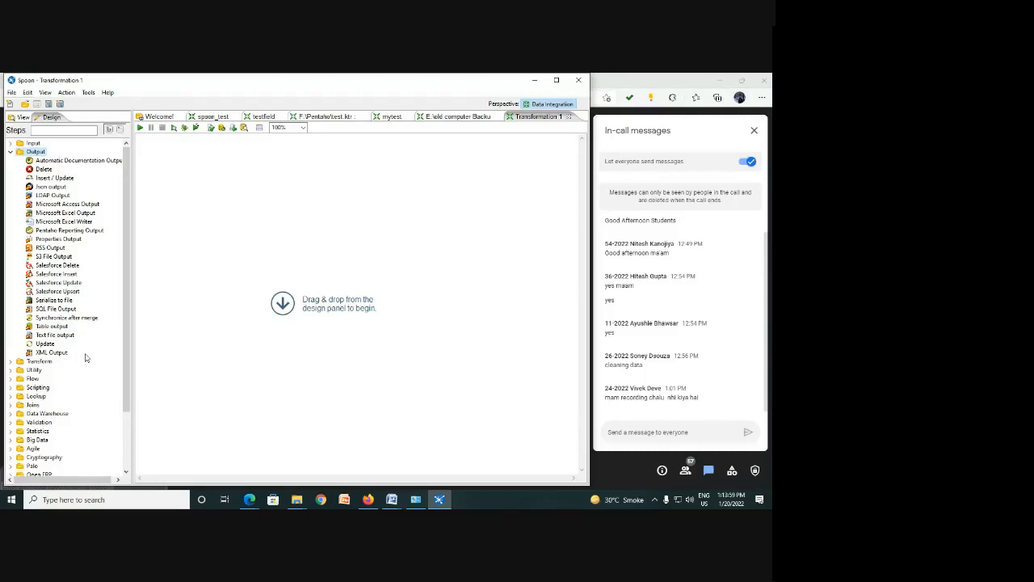
left_click(11, 143)
left_click(11, 143)
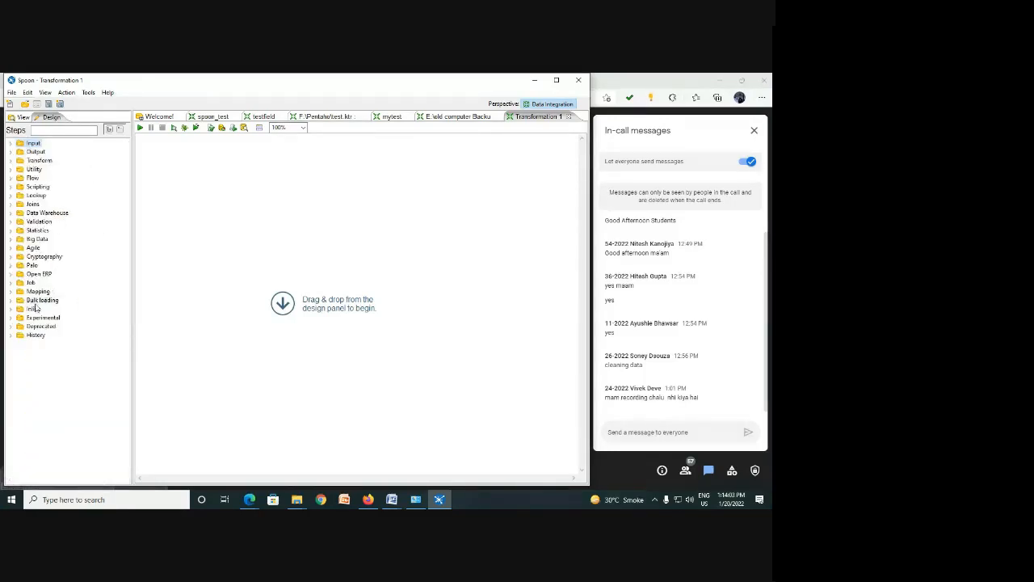
left_click(11, 160)
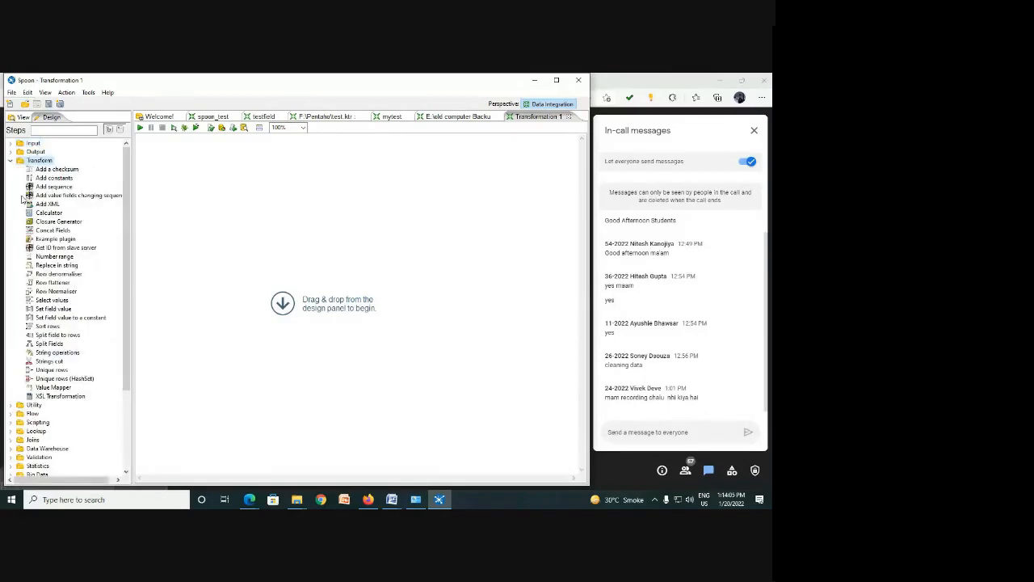
left_click(10, 152)
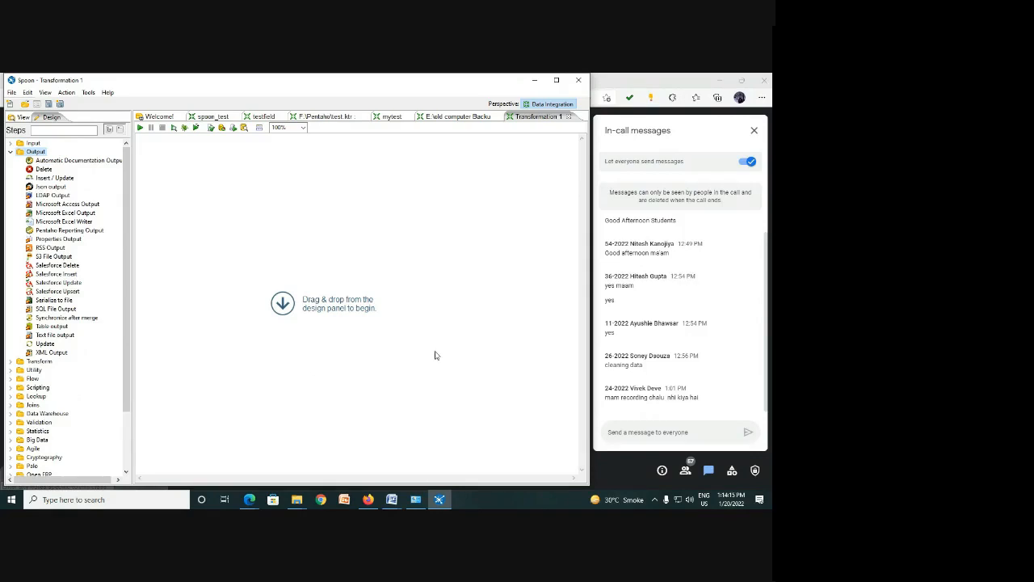
Step: Add a Microsoft Access Input step from the Input category to the transformation canvas
left_click(10, 144)
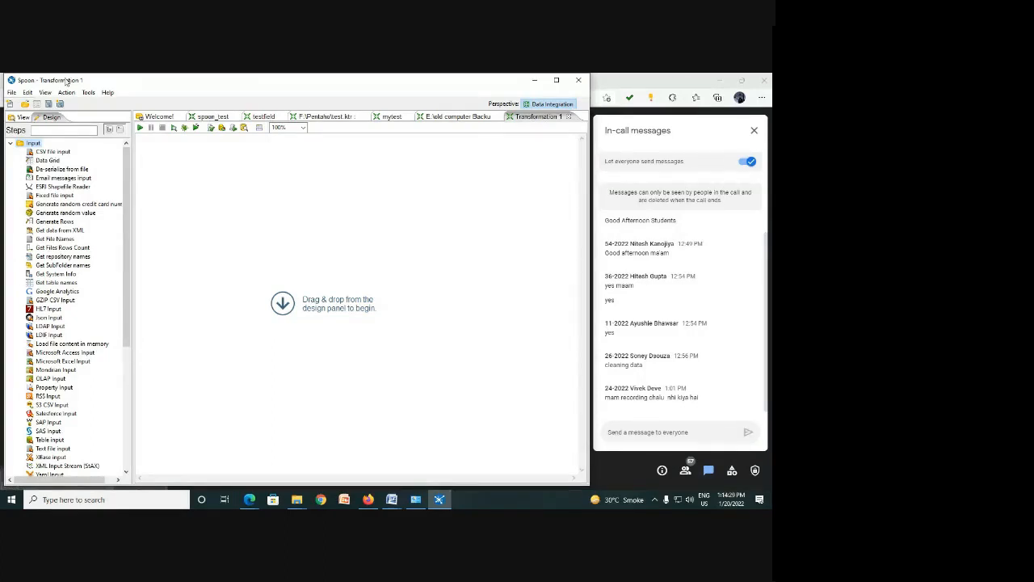
left_click_drag(75, 357, 283, 243)
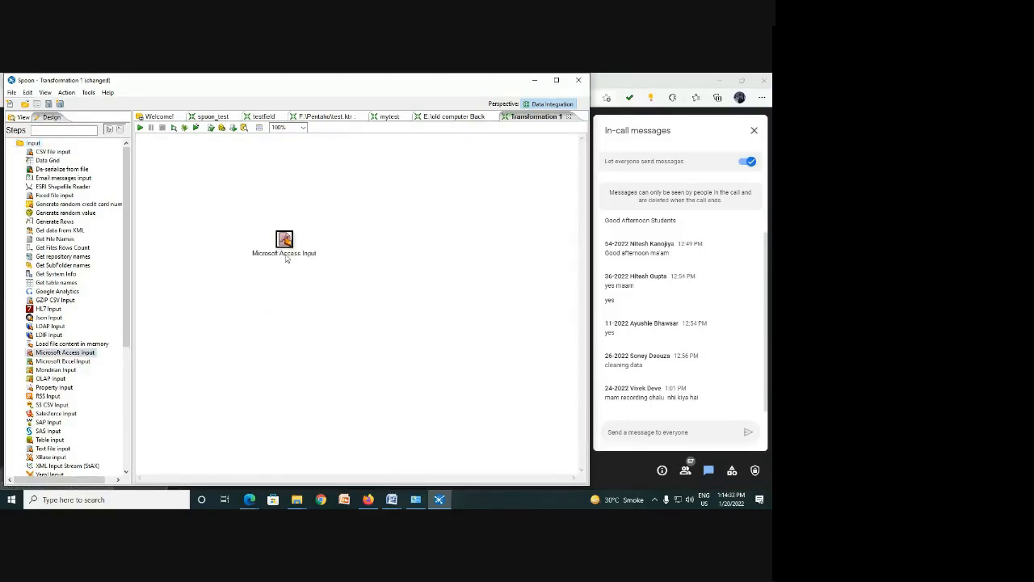
Step: Search Windows for "access", launch Microsoft Office Access 2007 and maximize its window
left_click(71, 499)
type("m")
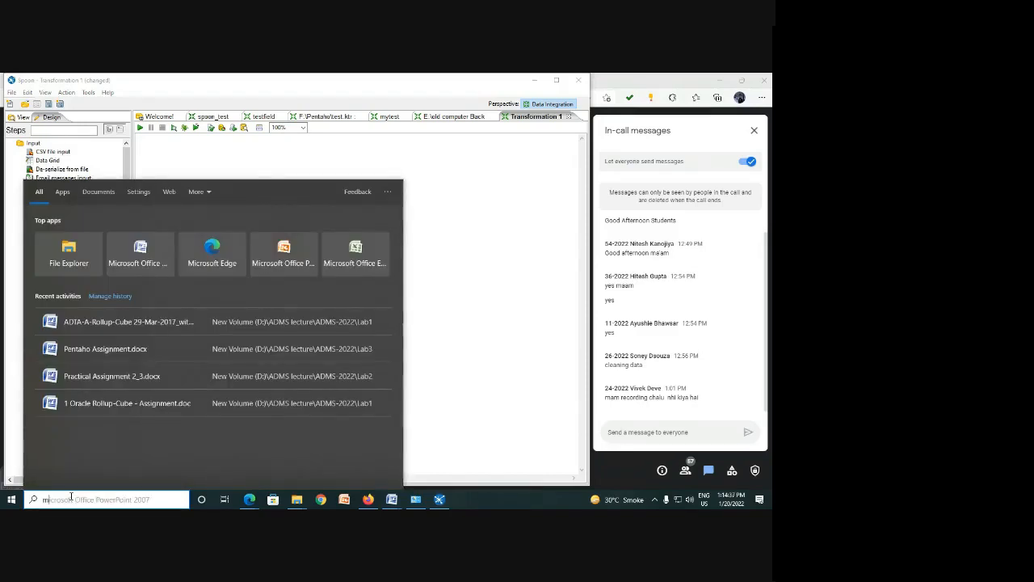
key("BackSpace")
key("BackSpace")
type("access")
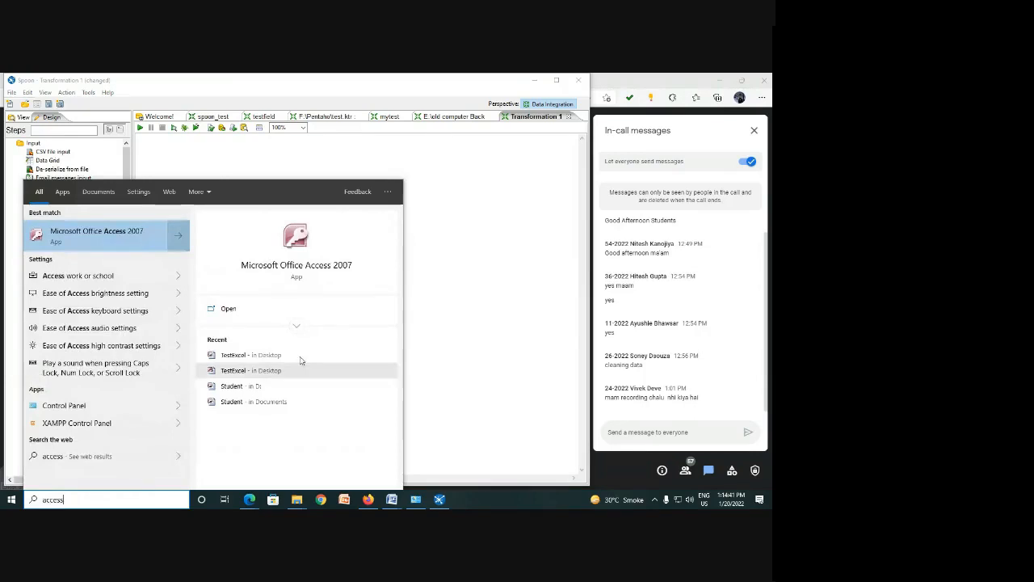
left_click(298, 268)
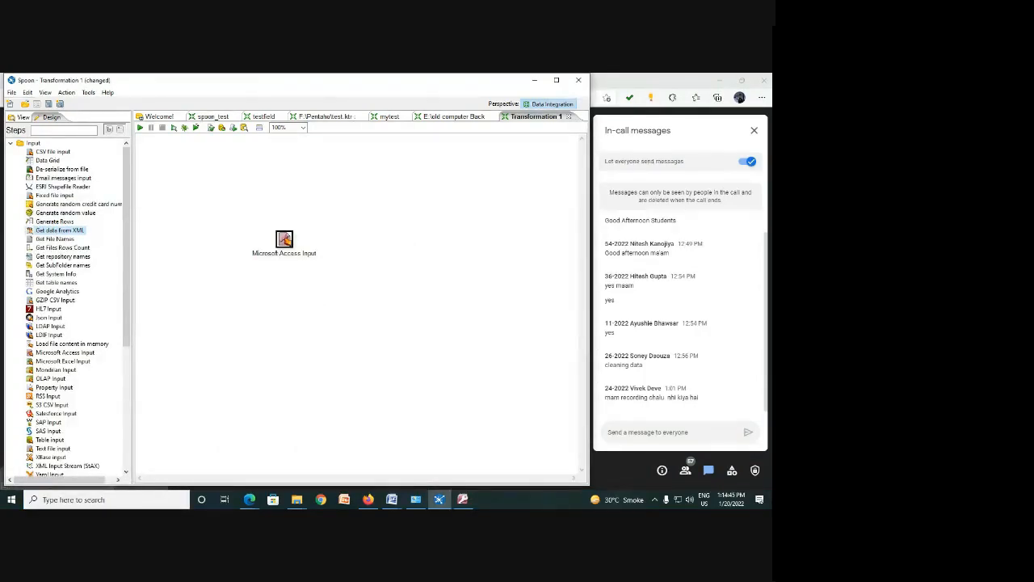
left_click(464, 500)
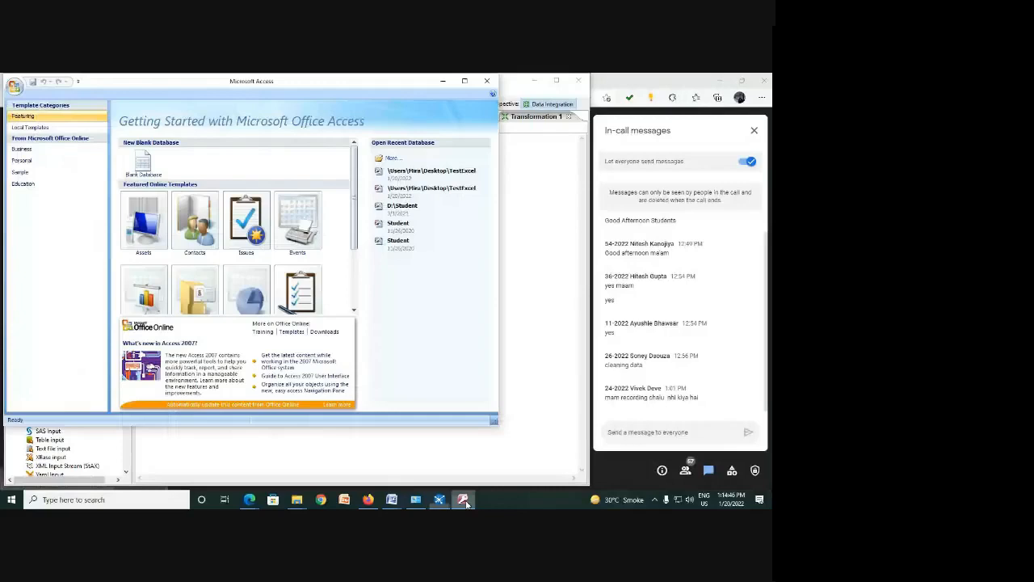
left_click(465, 81)
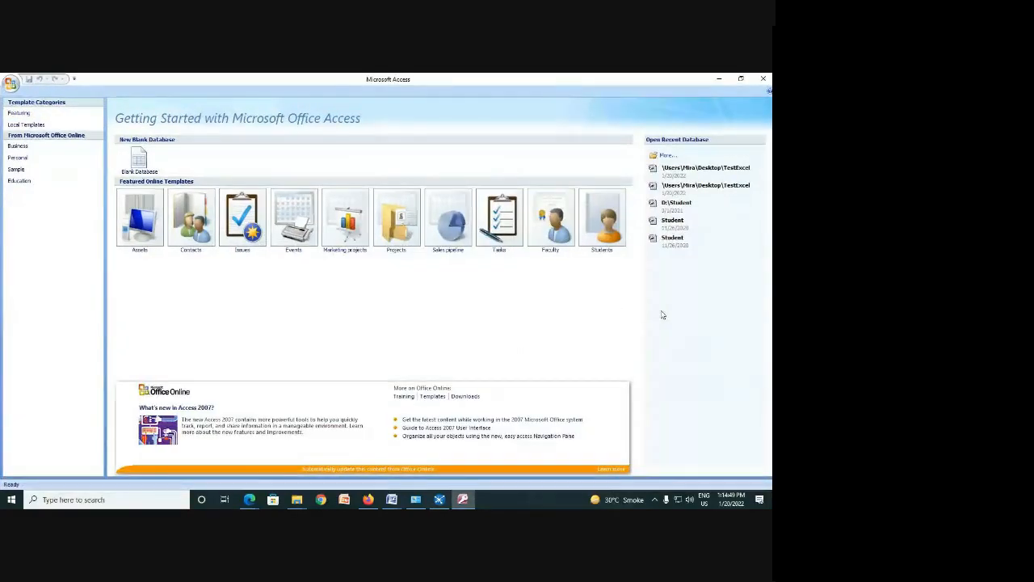
Step: Start a new blank database and set its file name to TempDatabase
left_click(150, 163)
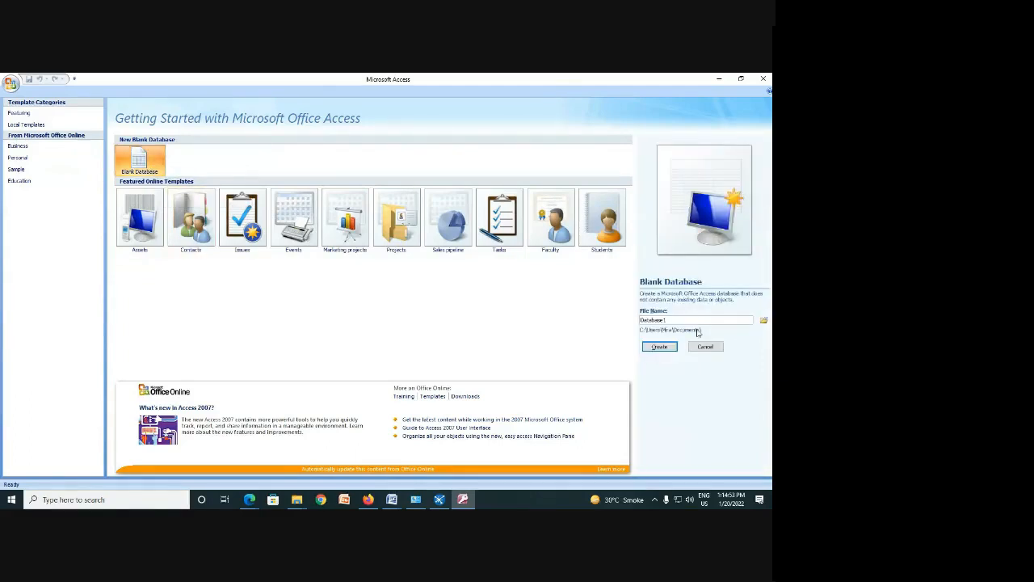
key("BackSpace")
key("BackSpace")
key("BackSpace")
key("BackSpace")
key("BackSpace")
key("BackSpace")
key("BackSpace")
key("BackSpace")
key("BackSpace")
type("TempDatabase")
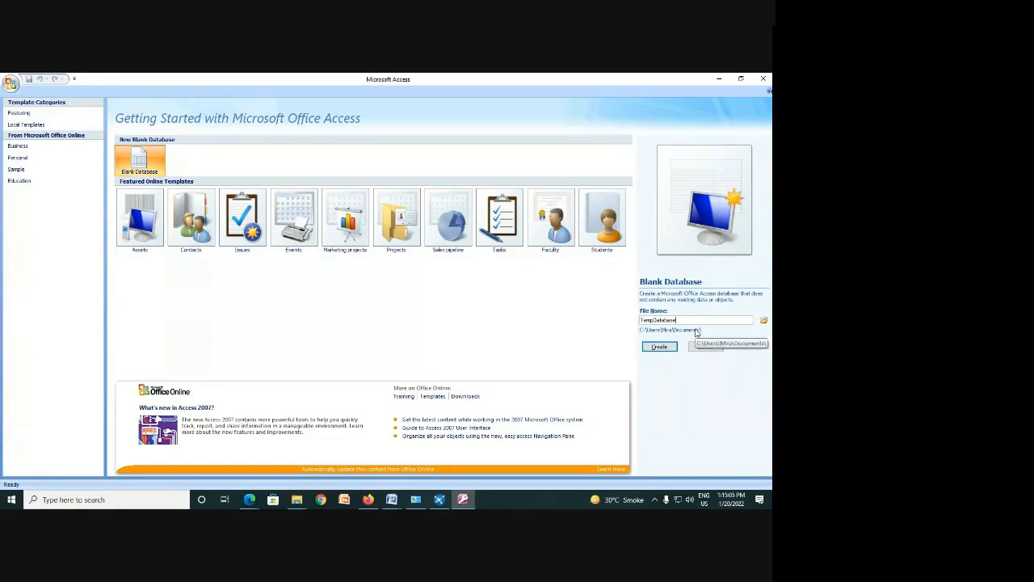
key("ctrl+a")
key("ctrl+c")
key("BackSpace")
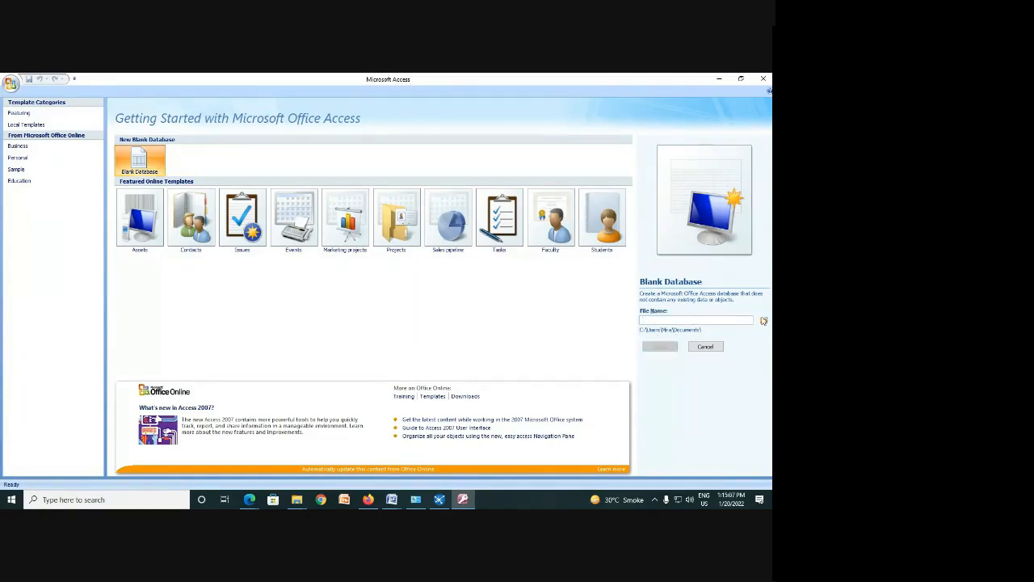
left_click(763, 321)
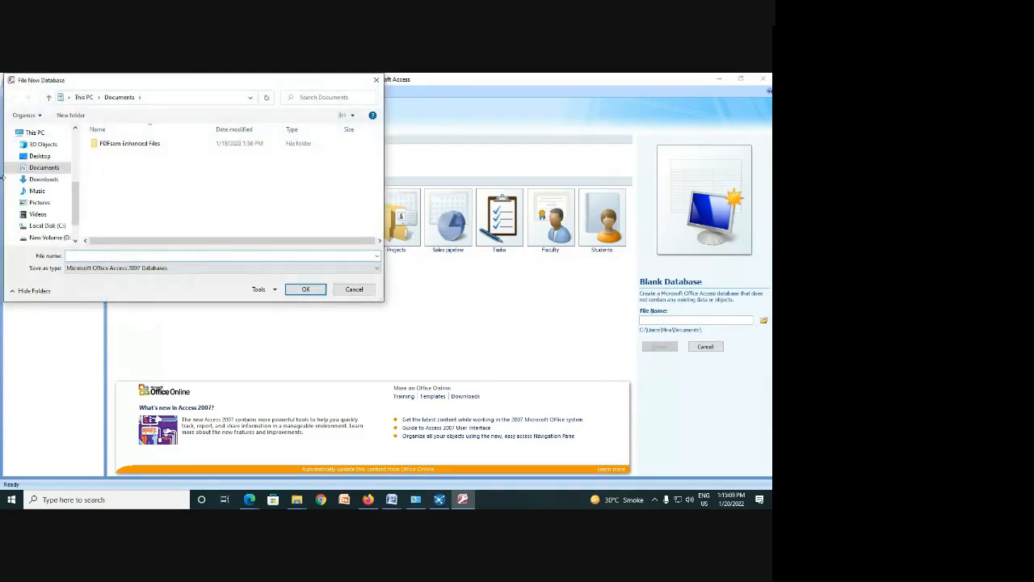
left_click(353, 289)
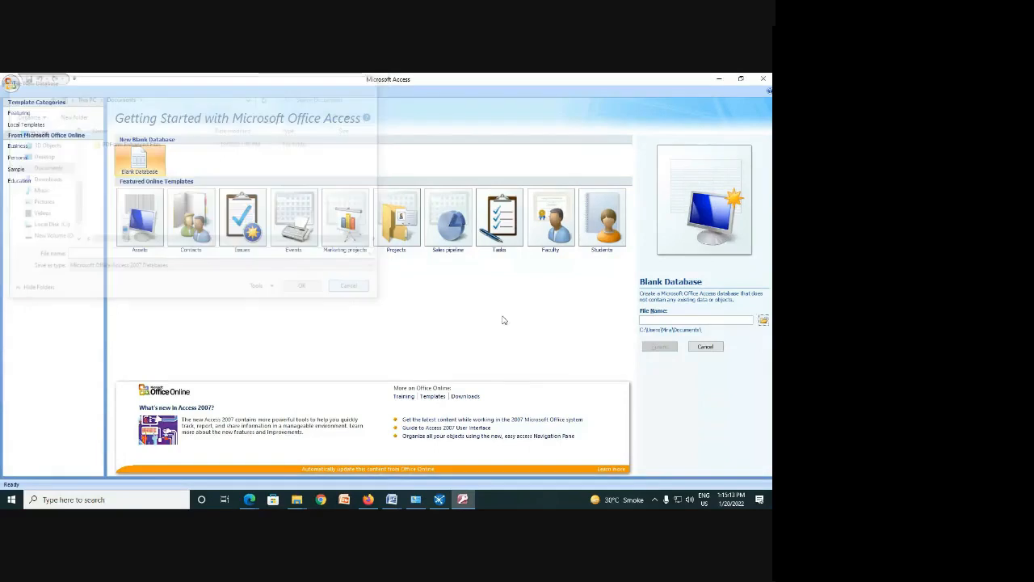
left_click(652, 322)
key("ctrl+v")
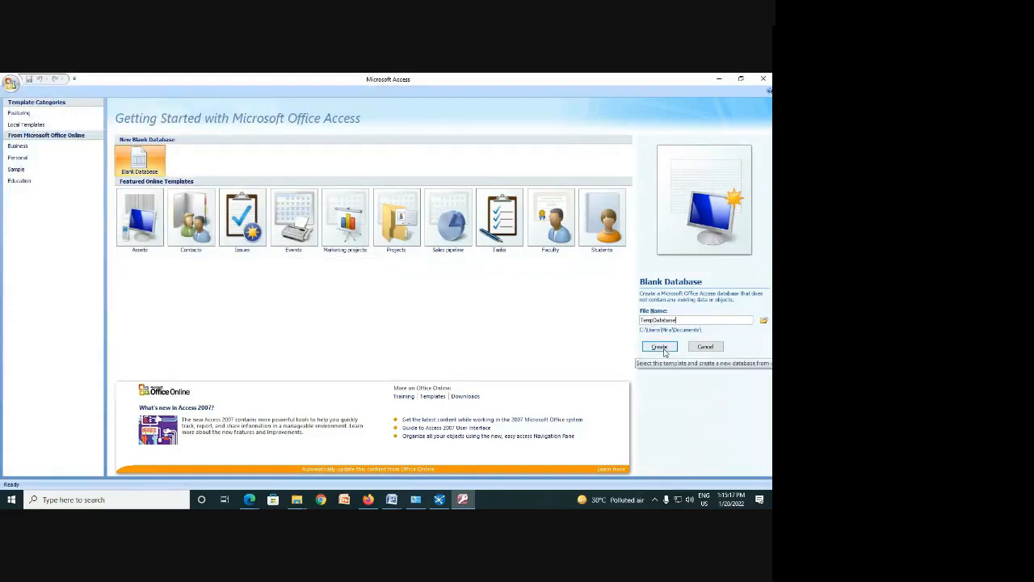
Step: Create the TempDatabase database in the Documents folder and select Table1 in its table list
left_click(659, 347)
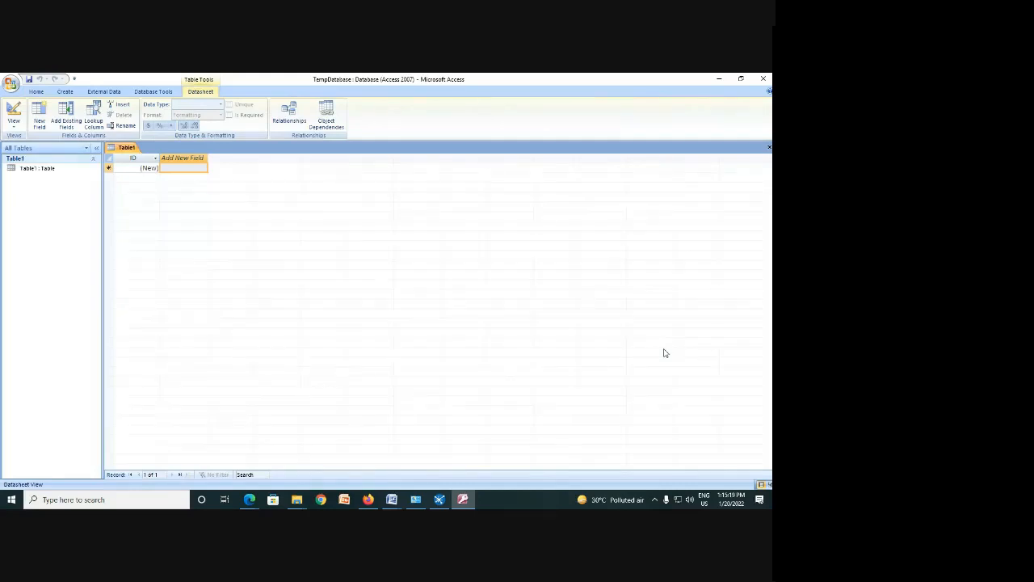
left_click(42, 175)
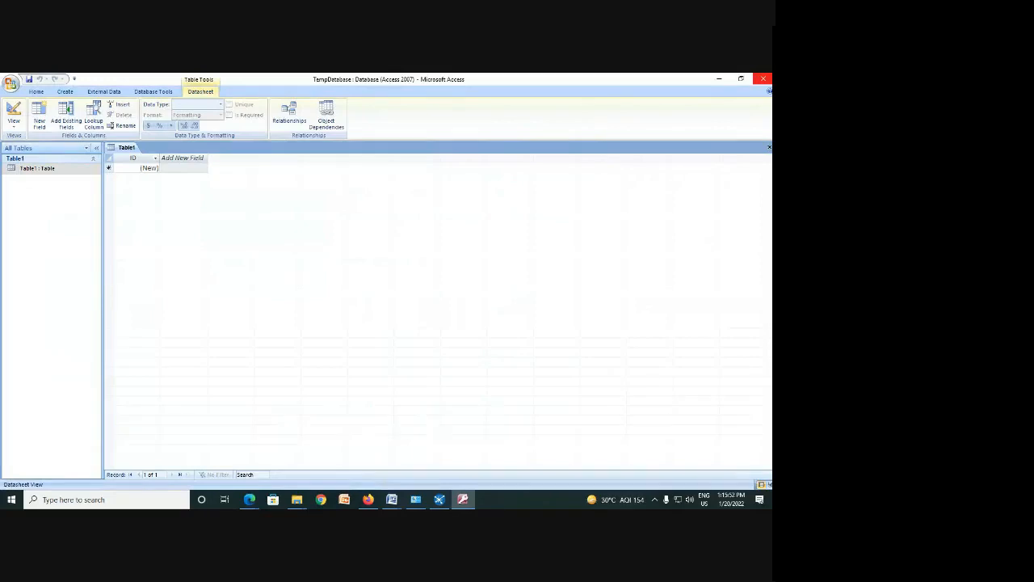
Step: Close Access and open the existing TestExcel database from the desktop
left_click(763, 79)
right_click(483, 500)
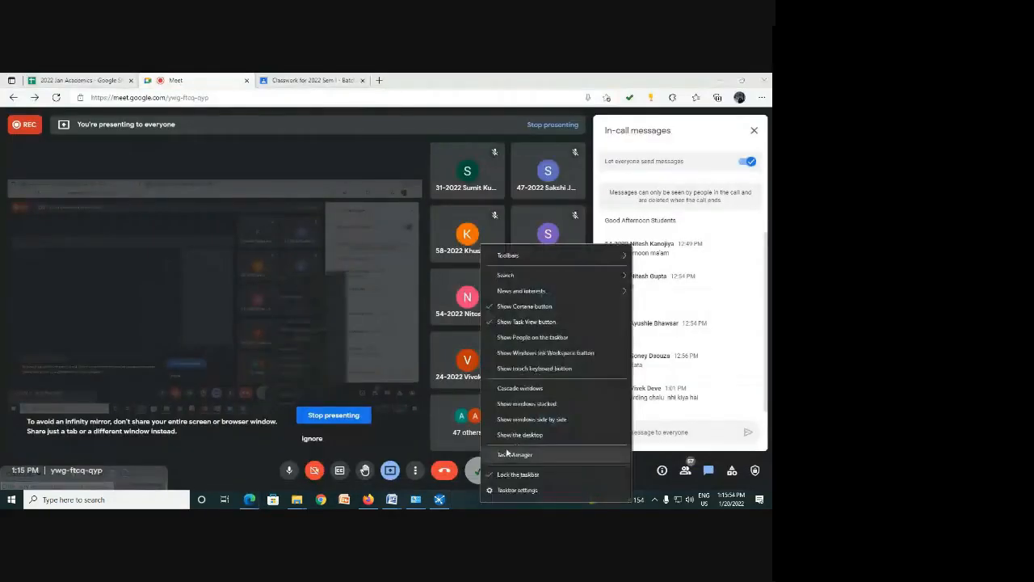
left_click(516, 437)
double_click(239, 240)
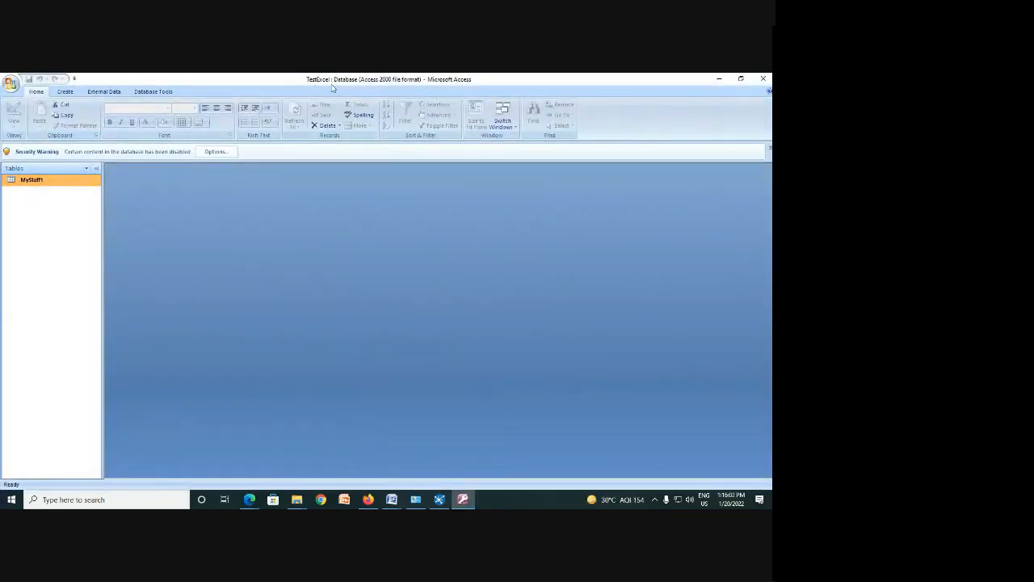
Step: Open the MyStaff1 table and examine its columns, from Last Name through State, ZipCode and Age to sal and Bonus
double_click(49, 183)
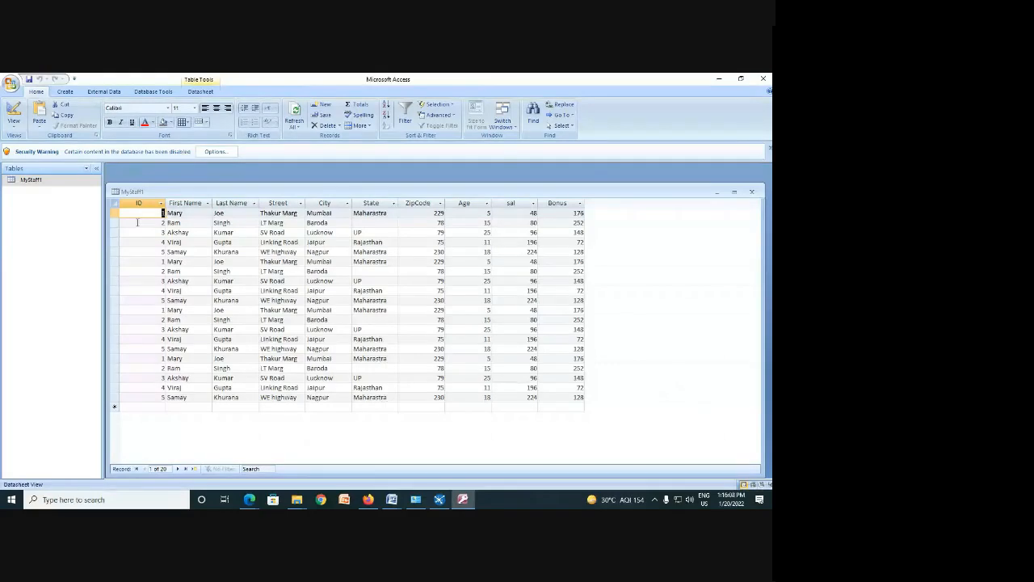
left_click(254, 202)
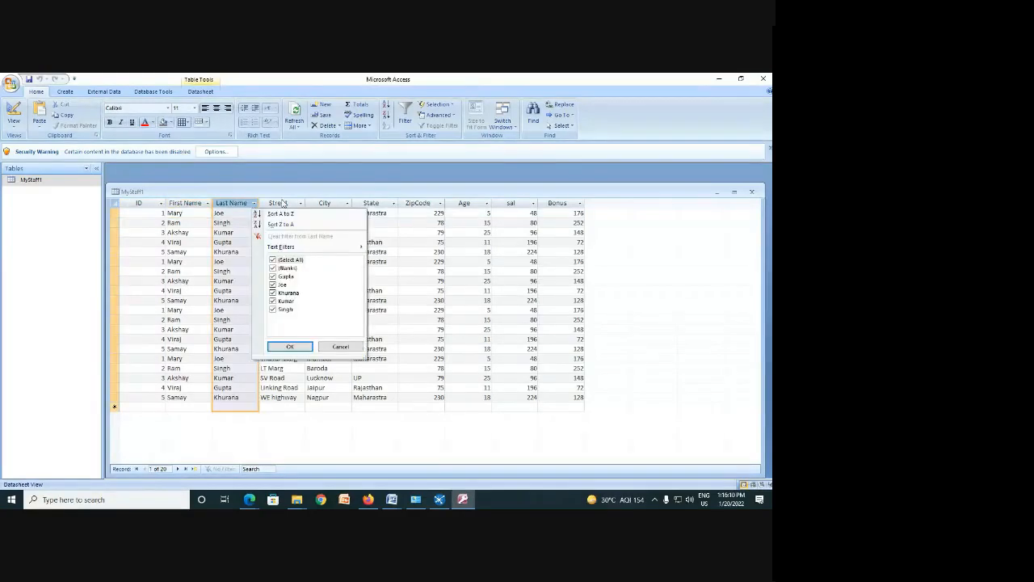
left_click(333, 201)
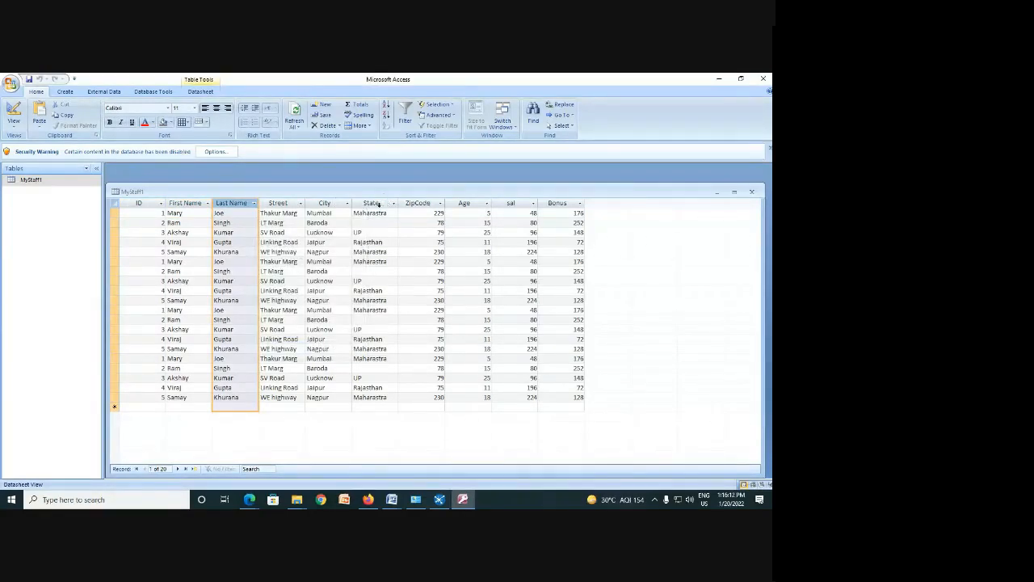
left_click(378, 204)
left_click(414, 204)
left_click(458, 205)
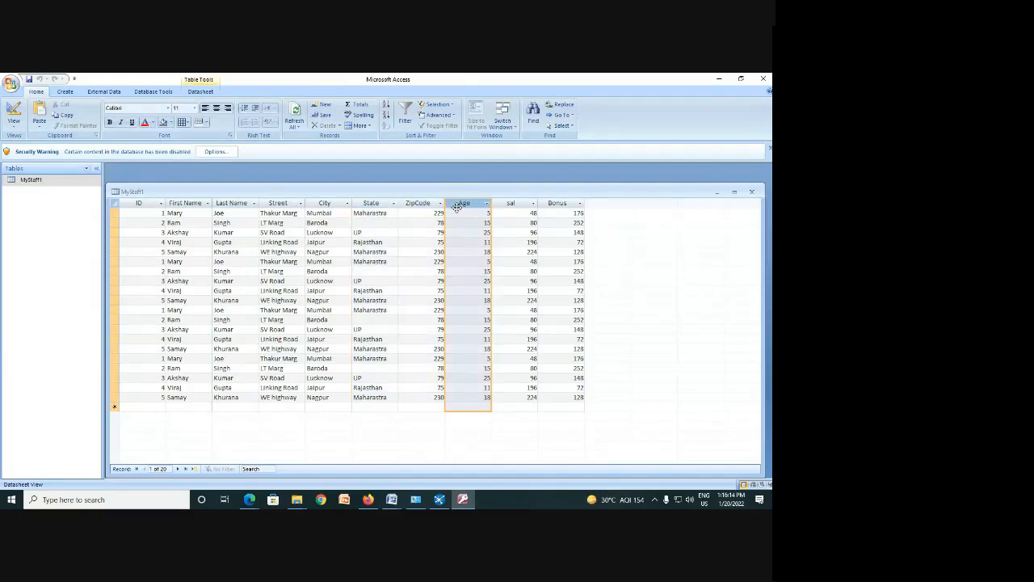
left_click(527, 220)
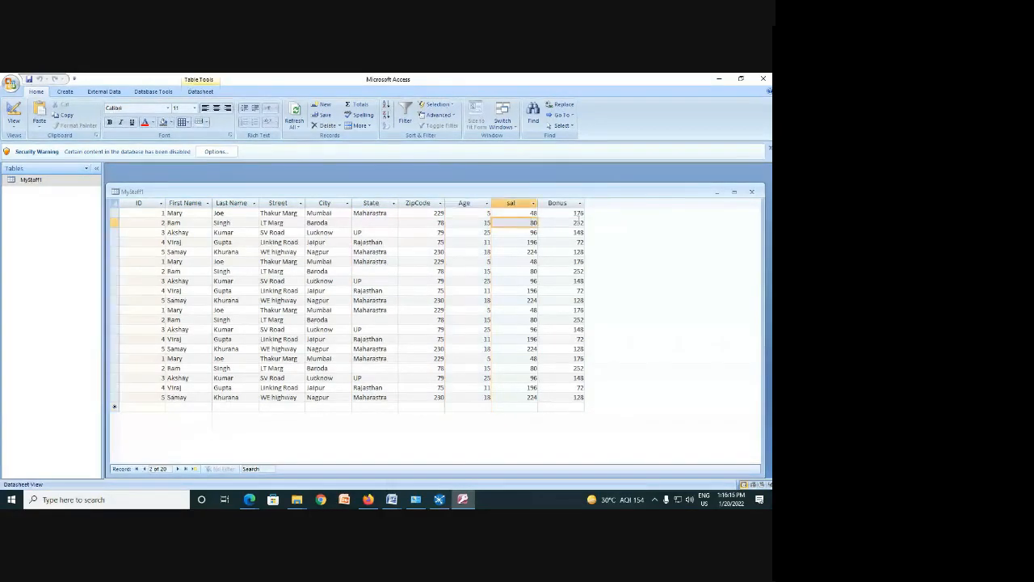
left_click(574, 222)
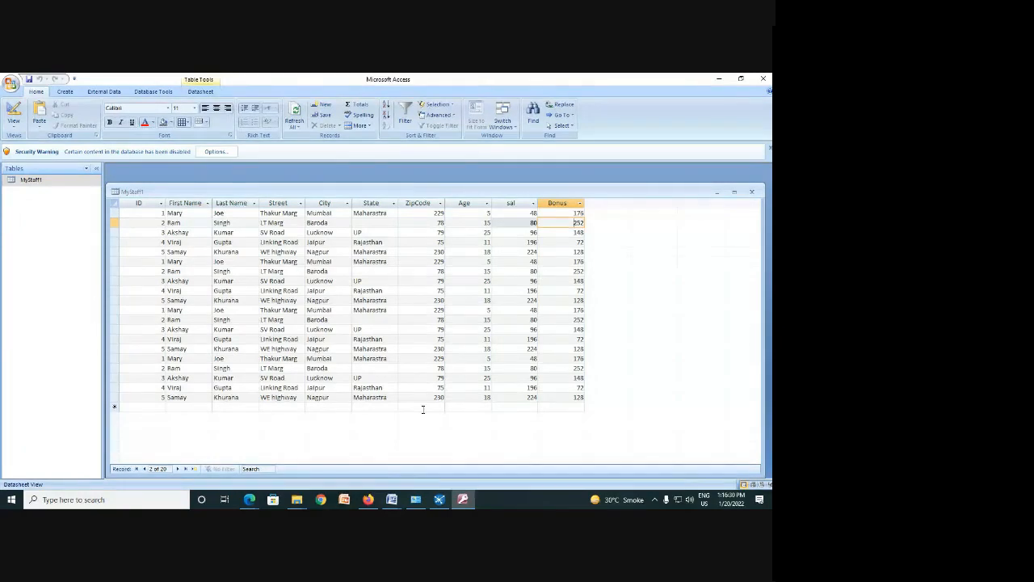
Step: Examine the State entries of the Baroda records in the MyStaff1 table and close Access
left_click(371, 370)
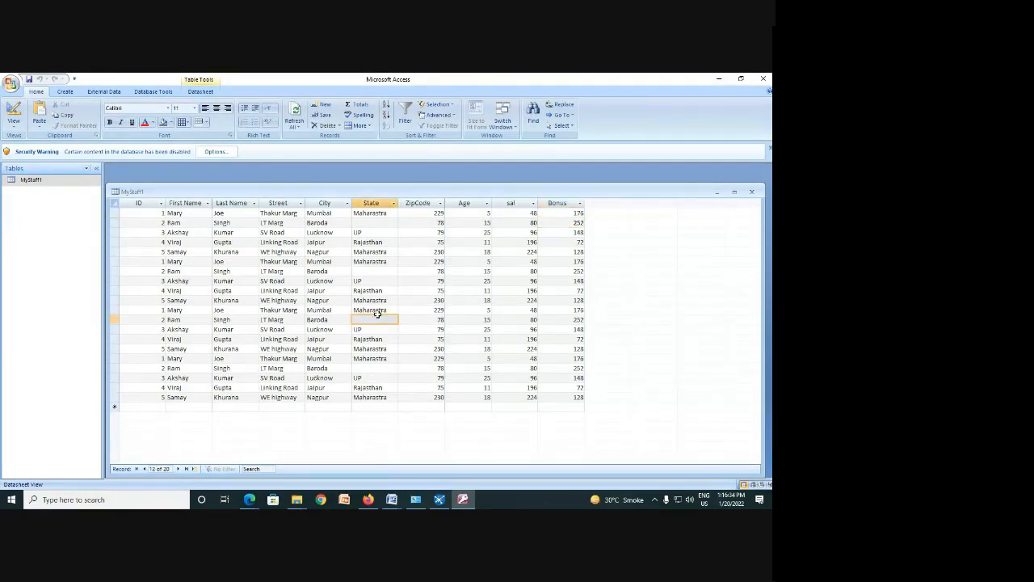
left_click(376, 272)
left_click(384, 223)
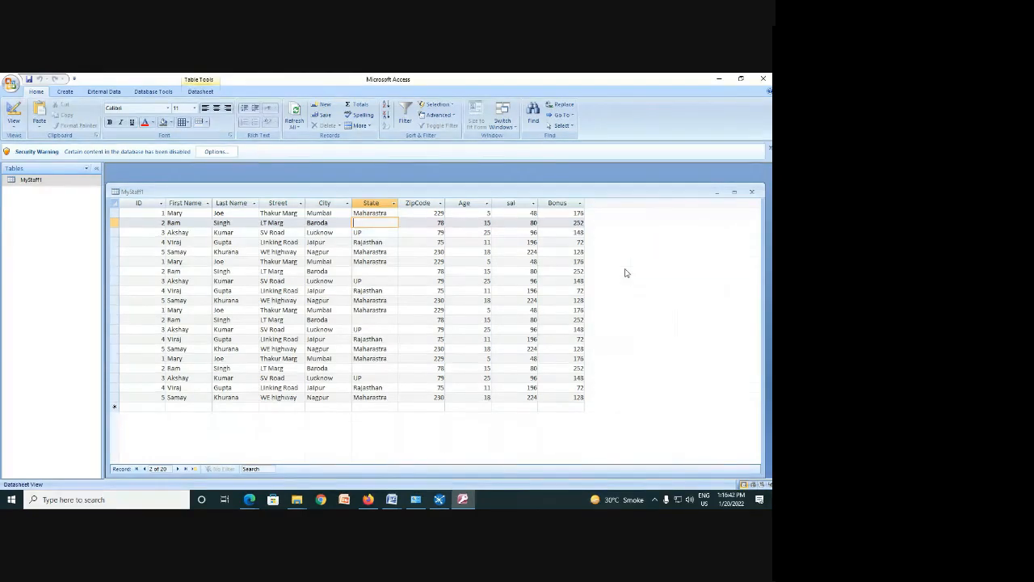
left_click(763, 79)
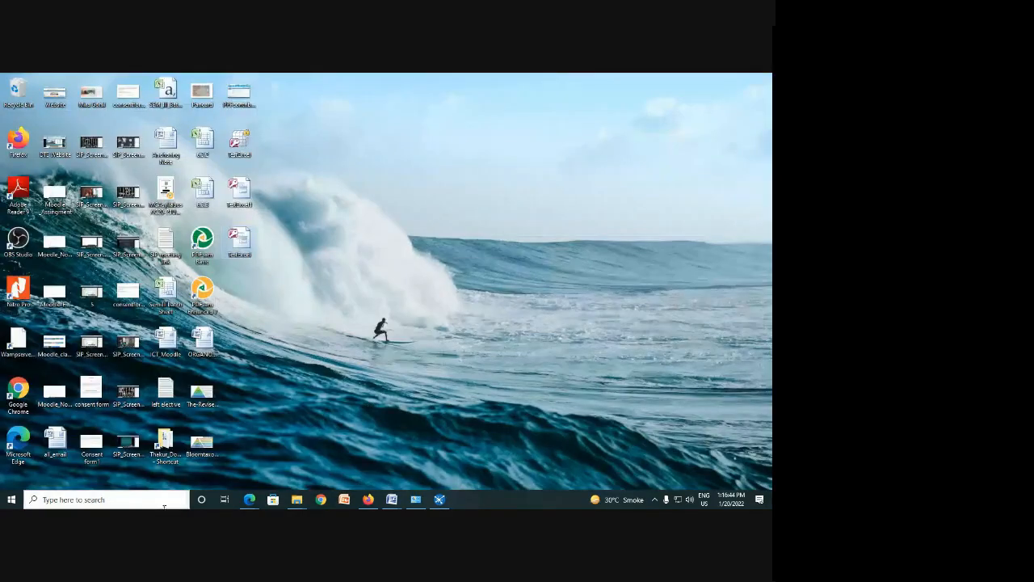
Step: Switch to Spoon, view the settings of the Microsoft Access Input step and close them without changes
left_click(438, 499)
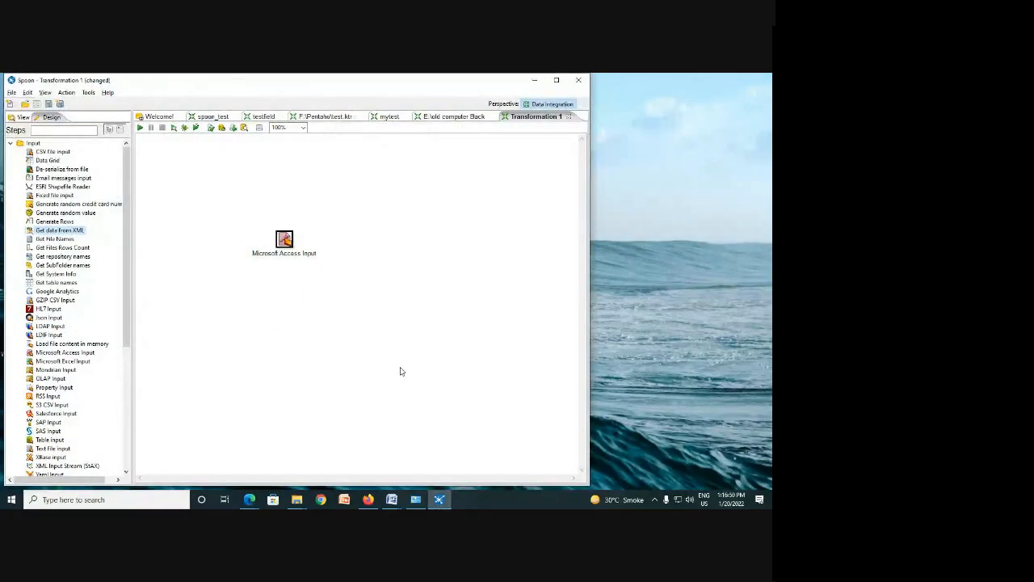
double_click(285, 239)
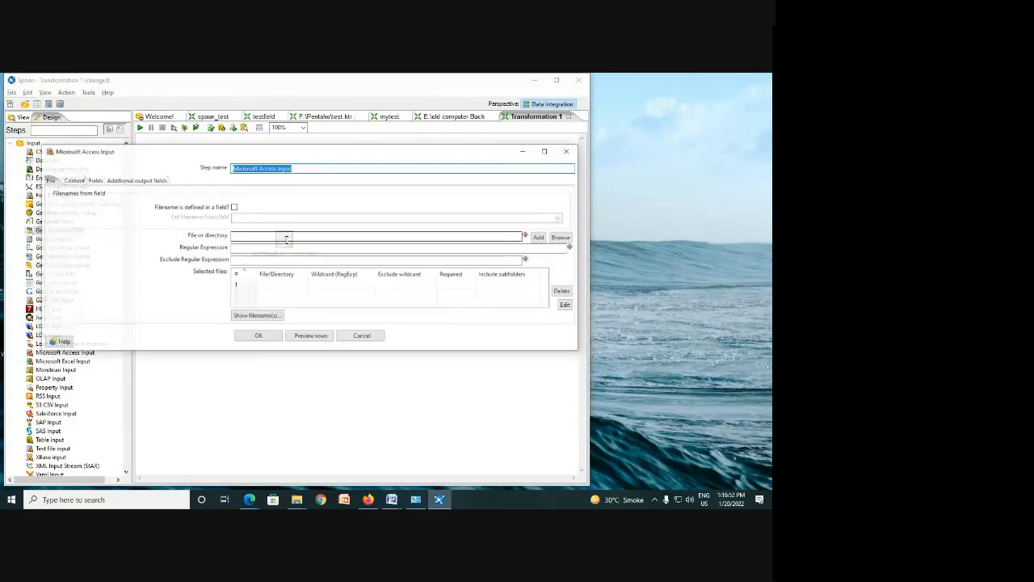
left_click(568, 150)
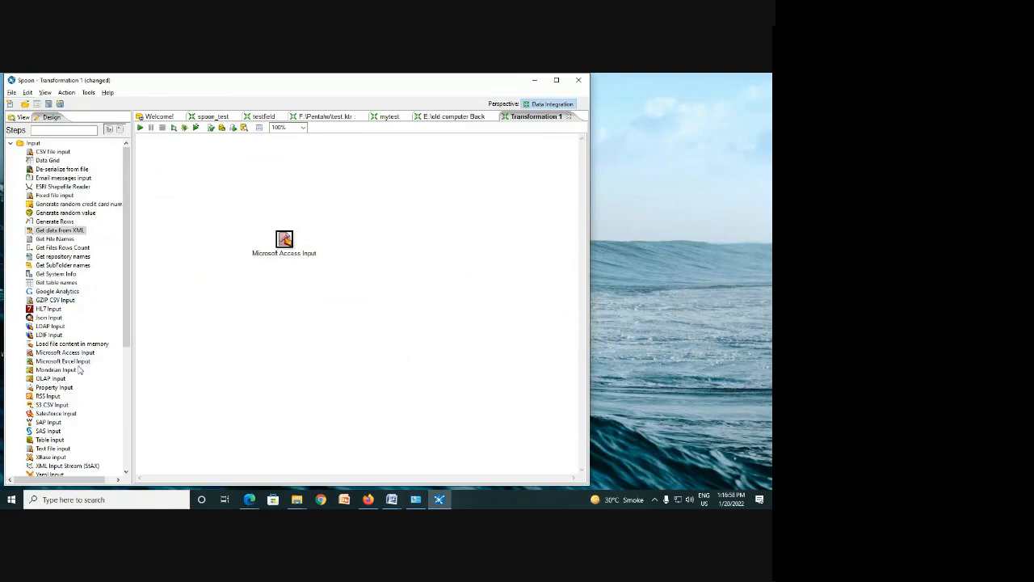
Step: Place a Microsoft Excel Input step and a CSV file input step on the canvas and delete both again
left_click_drag(81, 361, 274, 361)
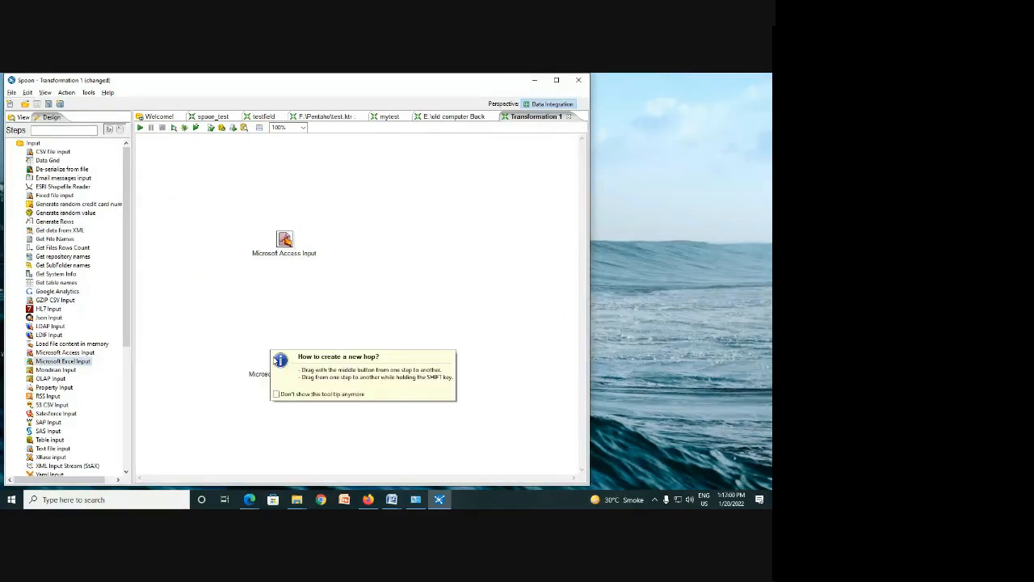
left_click_drag(52, 154, 297, 437)
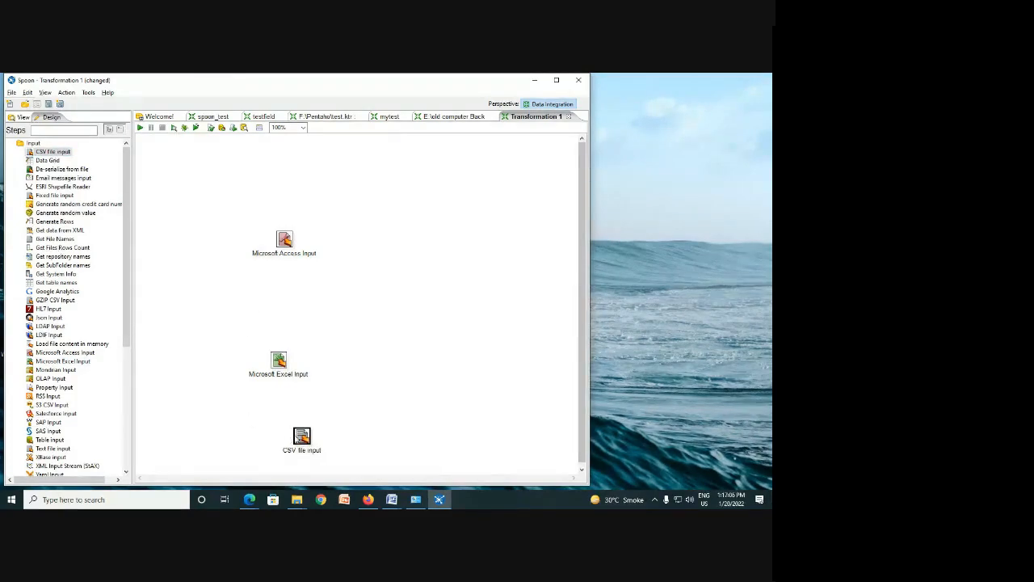
right_click(300, 438)
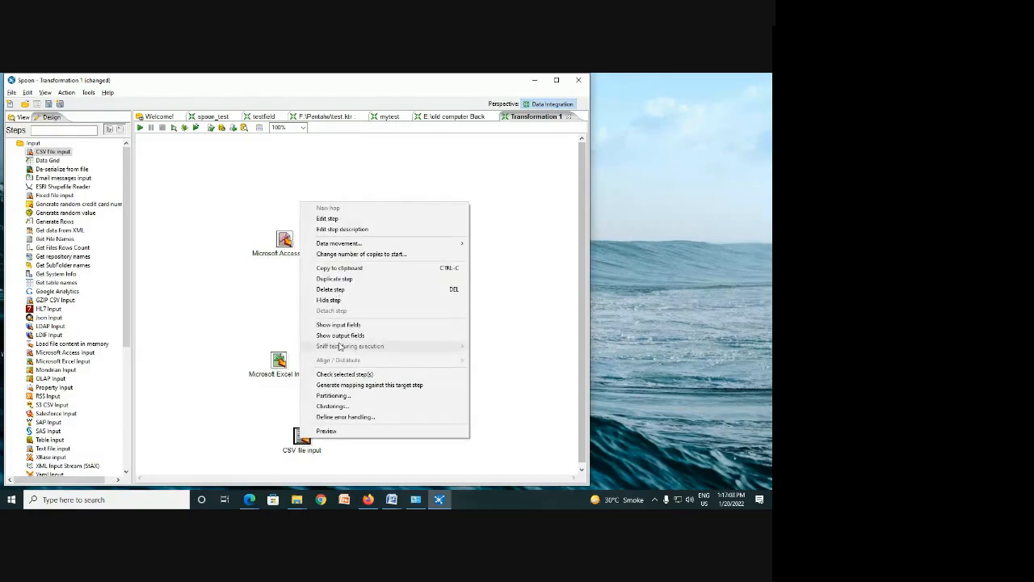
left_click(331, 289)
left_click(399, 326)
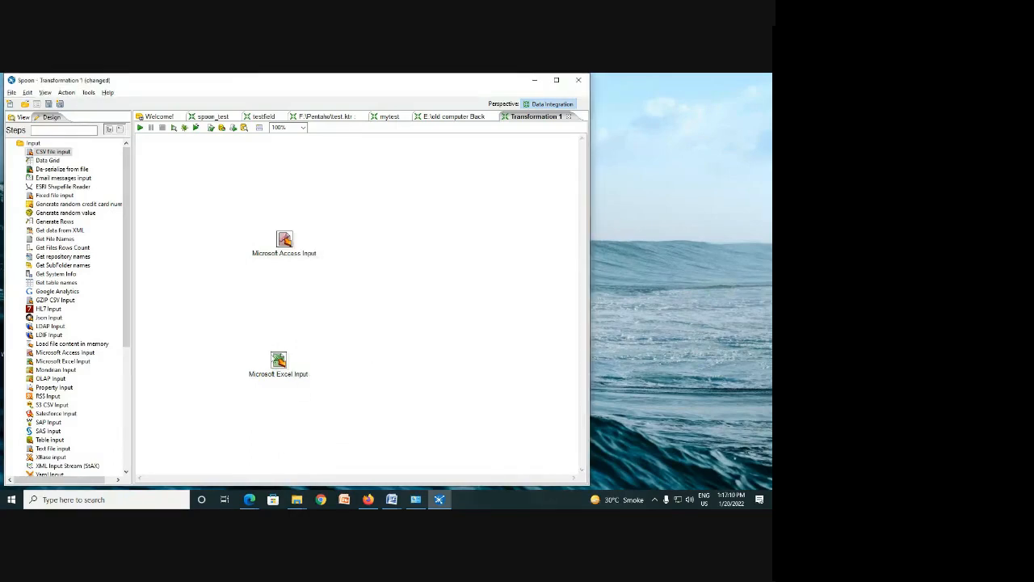
right_click(273, 363)
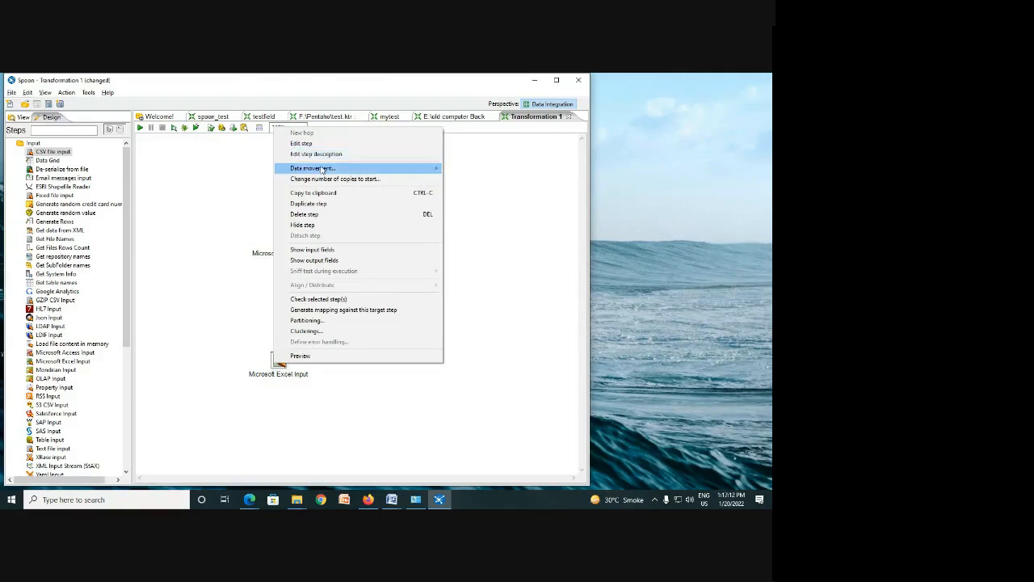
left_click(305, 215)
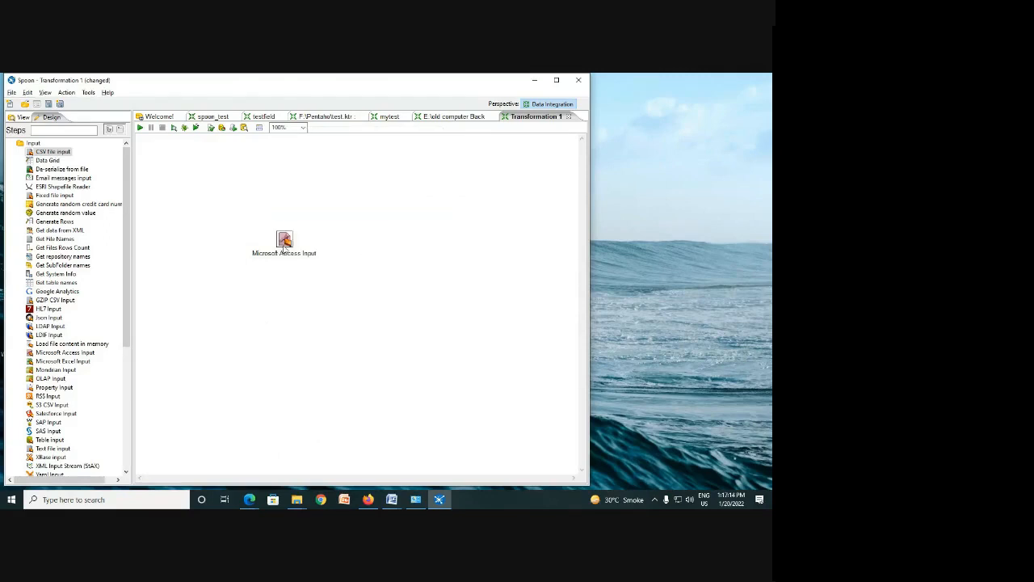
Step: Edit the Microsoft Access Input step and browse to the Staff database in the Downloads folder
mouse_move(286, 243)
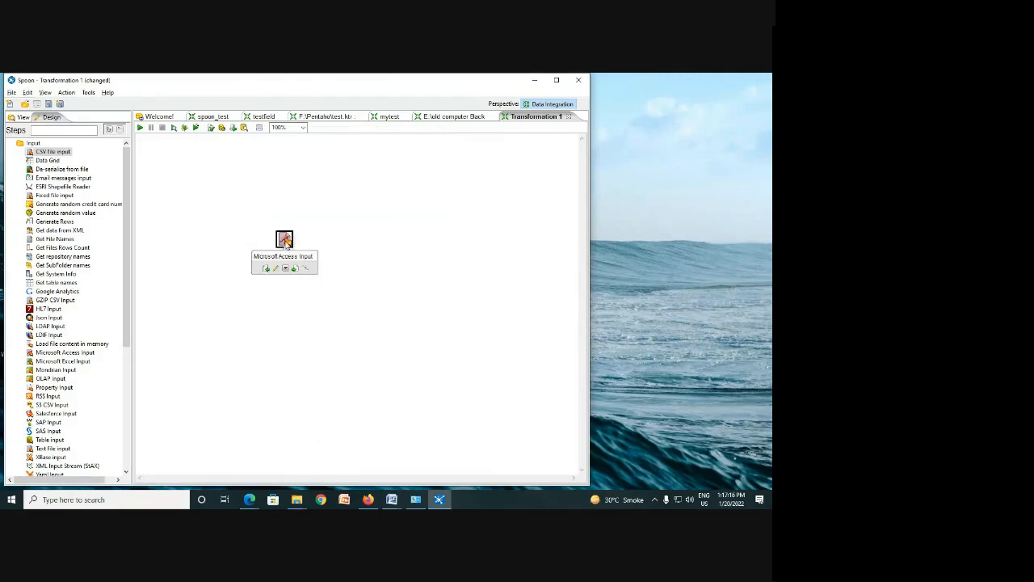
double_click(286, 241)
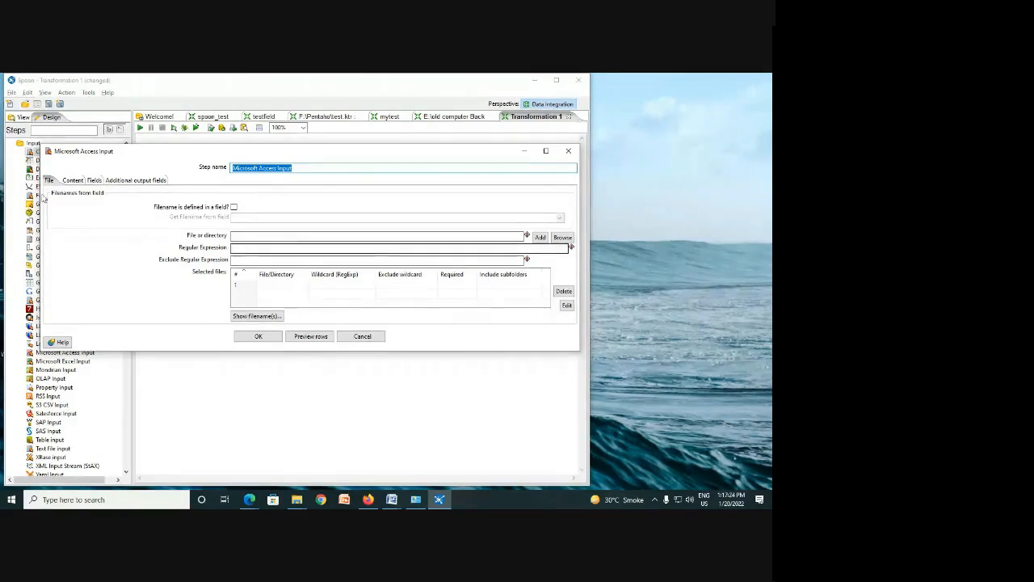
left_click(558, 241)
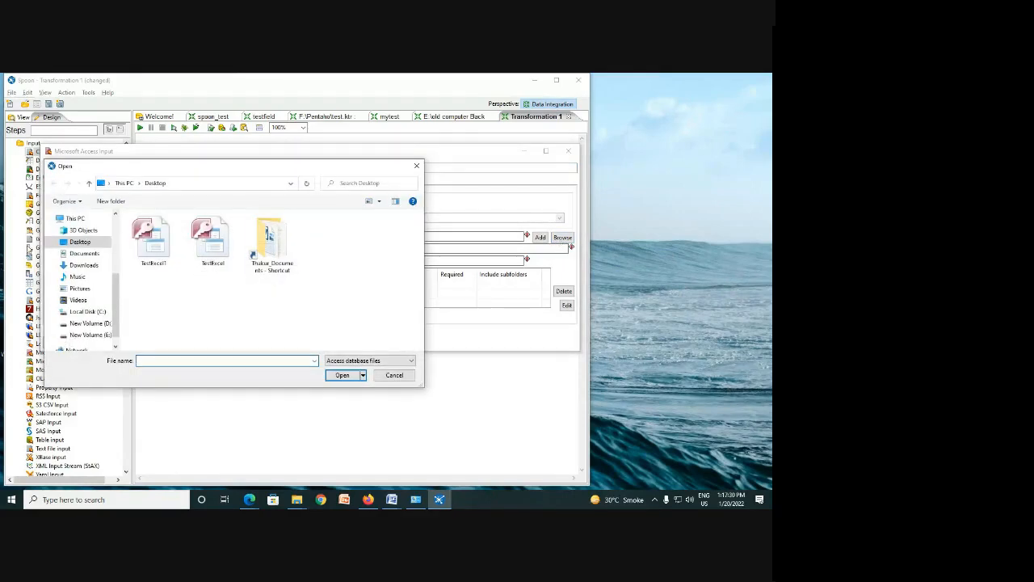
left_click(81, 266)
left_click(154, 251)
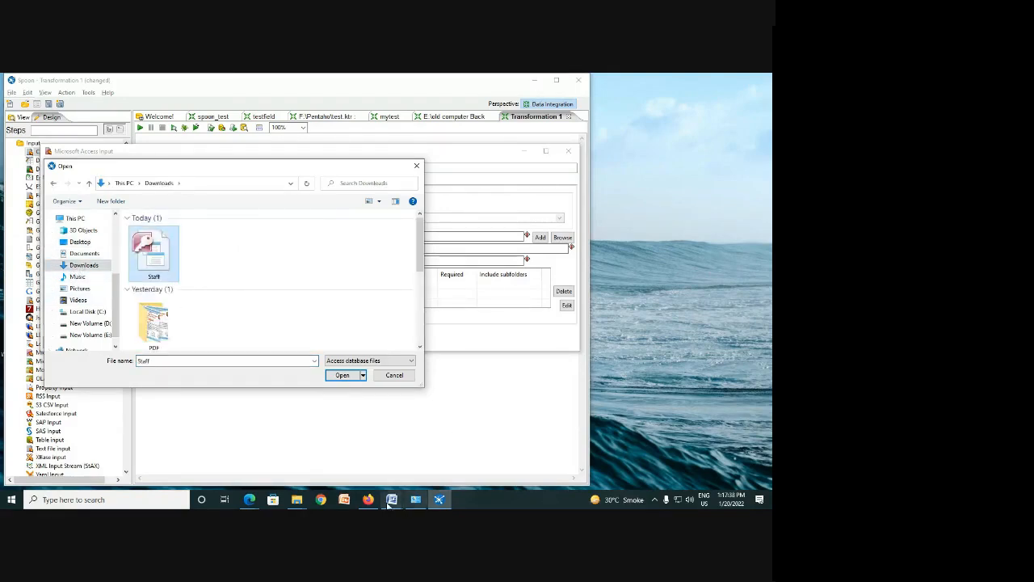
Step: Open the Staff database in Access from the Downloads folder in File Explorer and view its Staff table
left_click(251, 499)
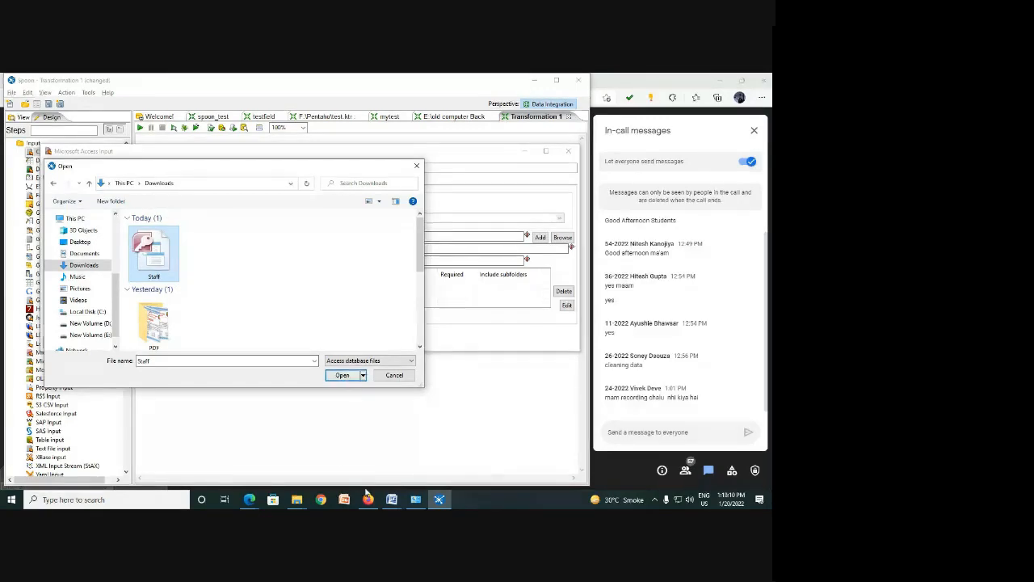
mouse_move(370, 502)
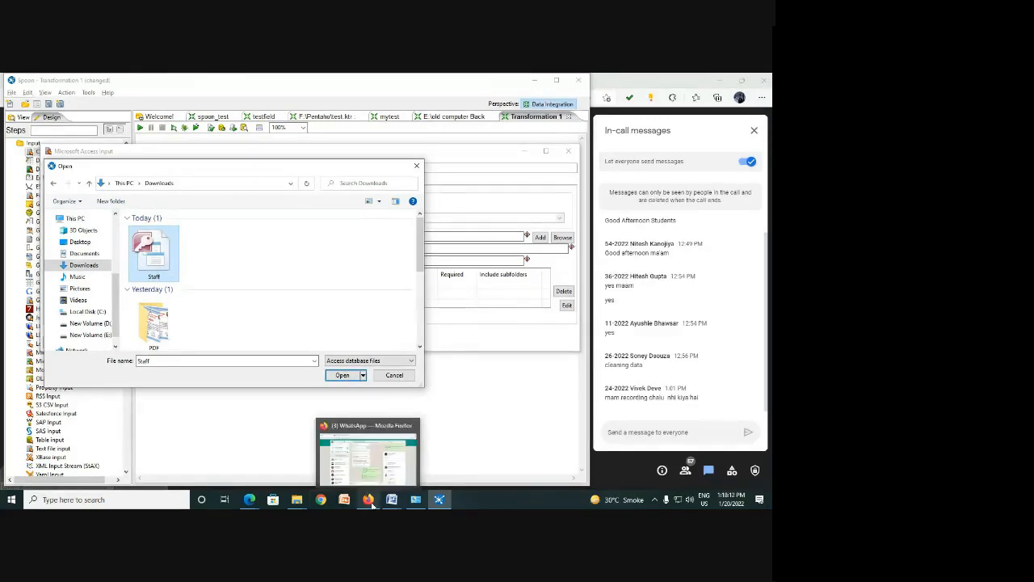
left_click(298, 501)
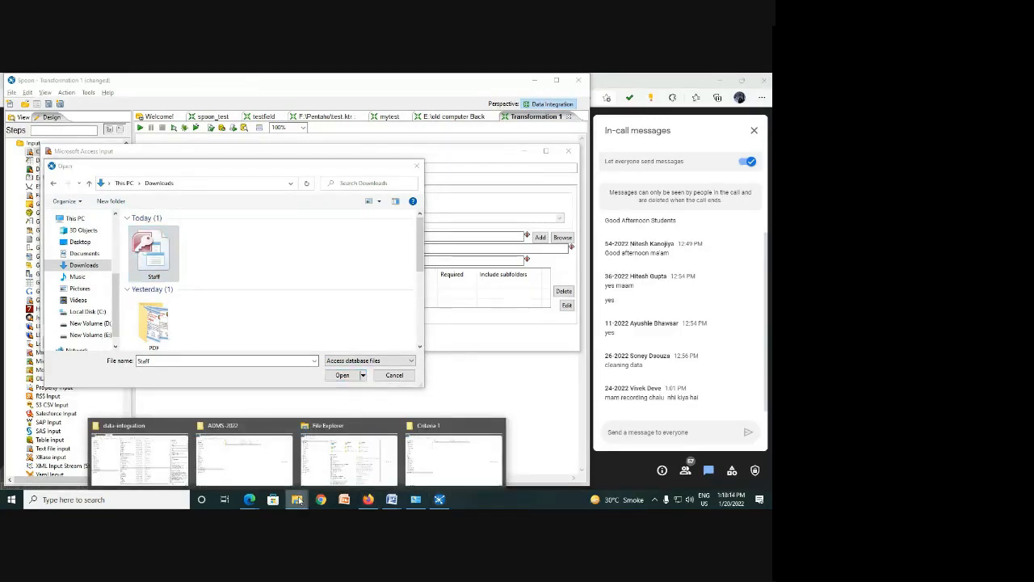
left_click(355, 442)
left_click(40, 153)
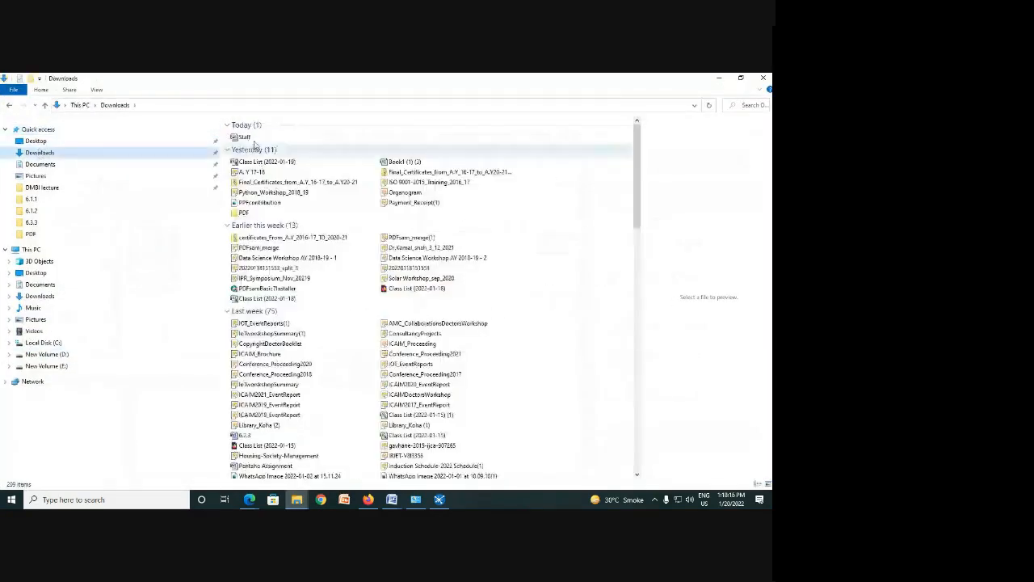
double_click(250, 139)
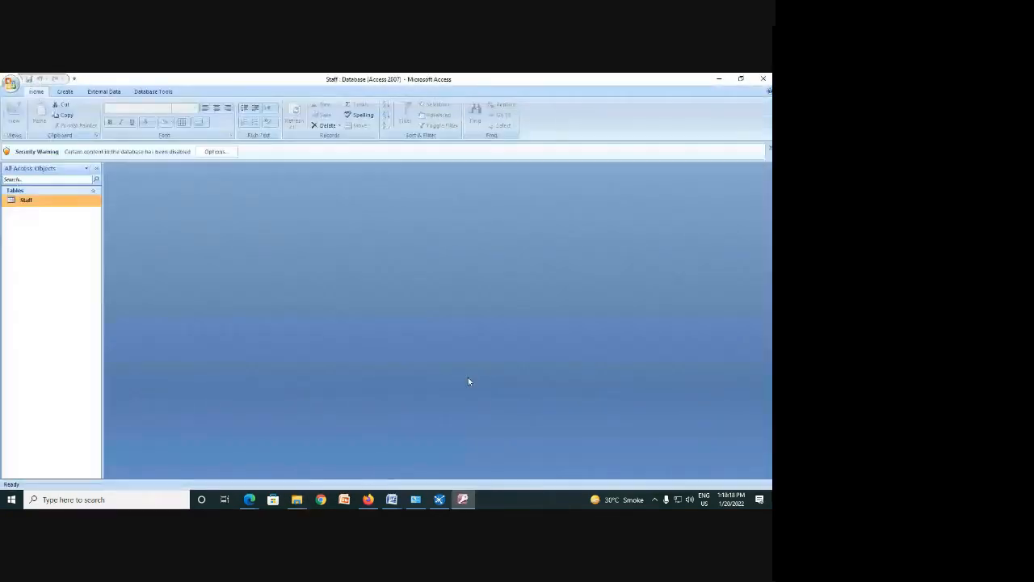
double_click(24, 199)
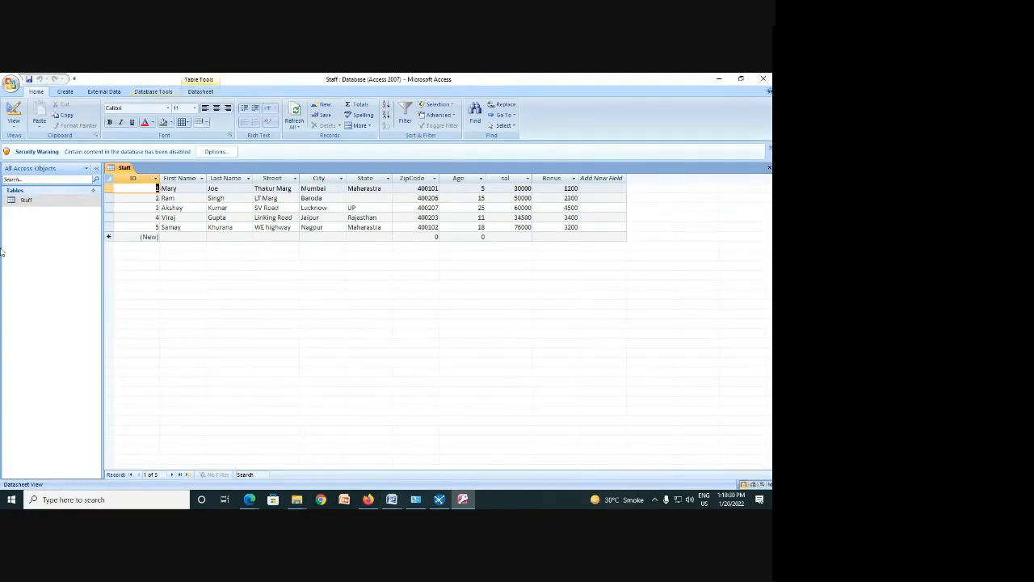
Step: Return to Spoon's file selection and load the Staff database as the step's input file
left_click(368, 500)
mouse_move(249, 499)
left_click(197, 458)
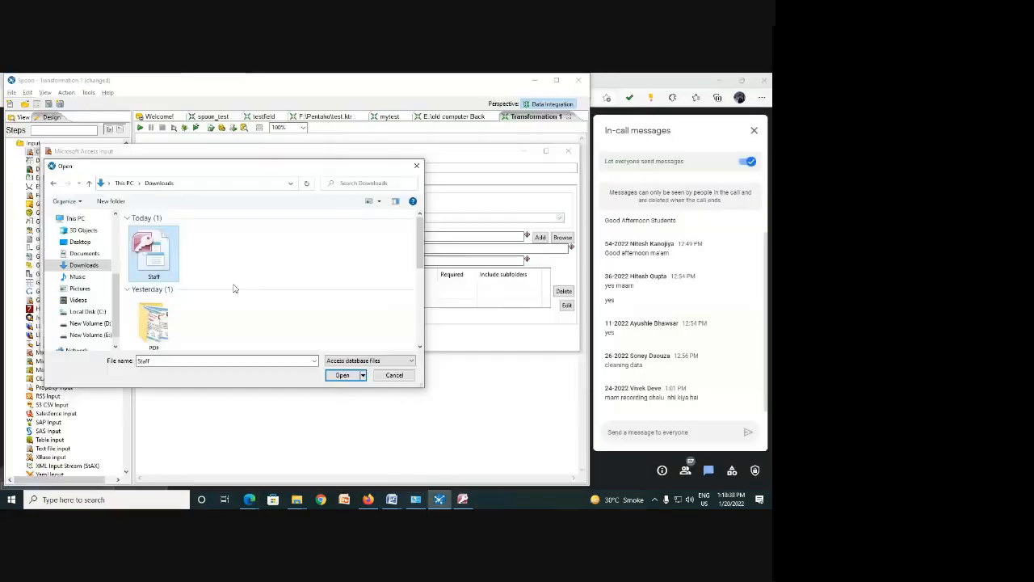
left_click(438, 499)
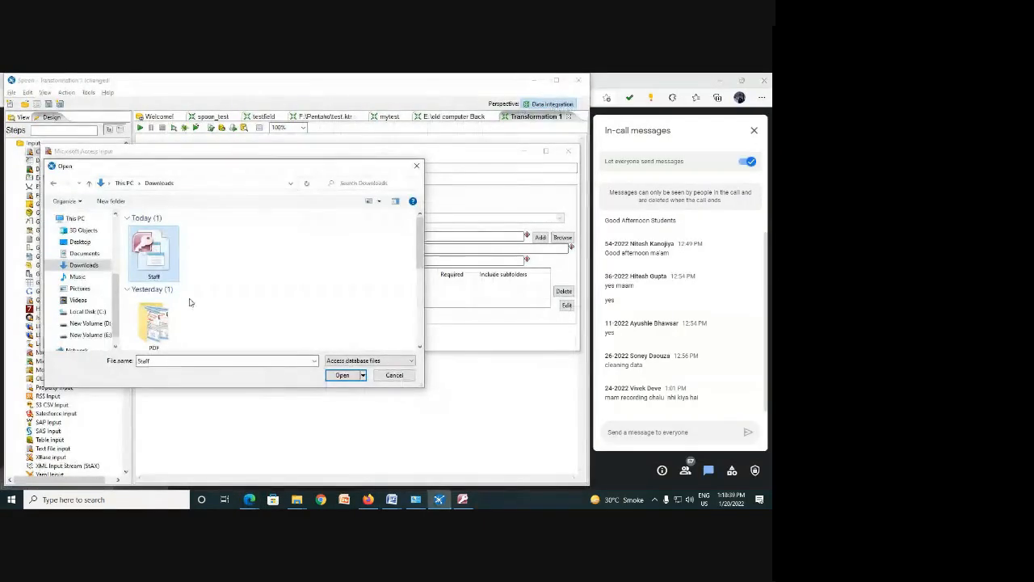
left_click(342, 375)
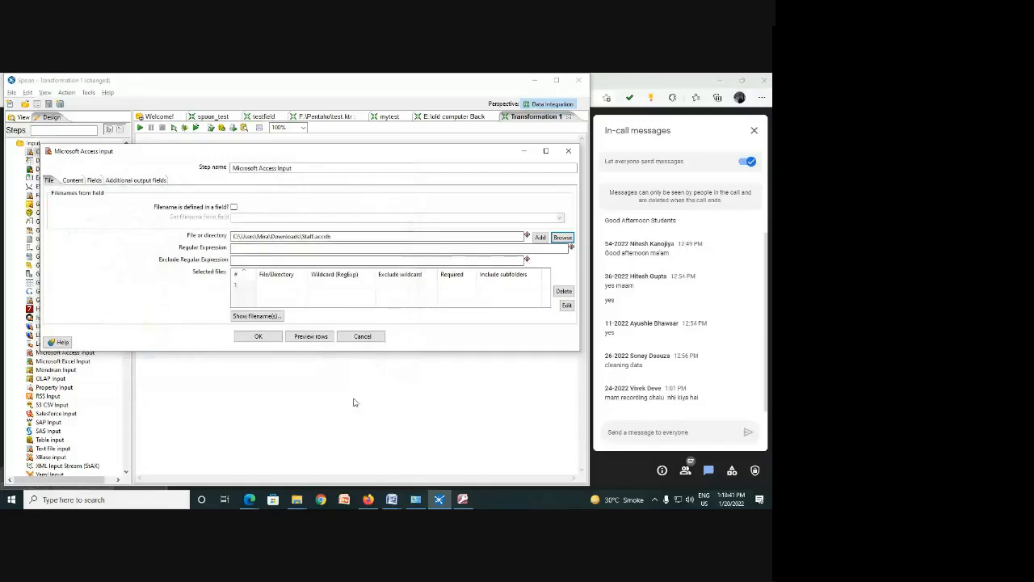
Step: Check the Staff.accdb path and add it to the step's list of selected files
left_click(347, 236)
left_click_drag(347, 236, 232, 237)
left_click(343, 238)
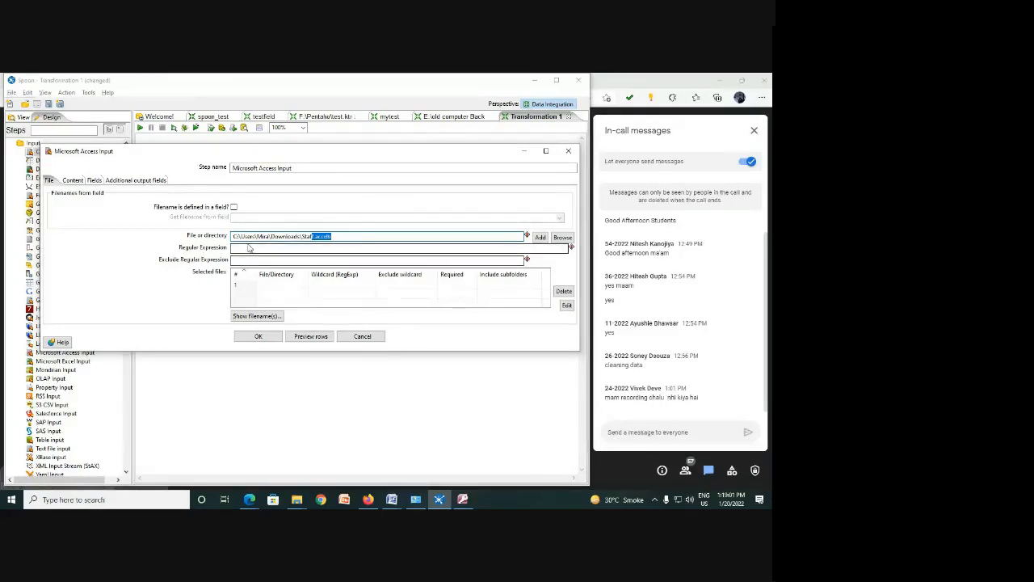
left_click(354, 239)
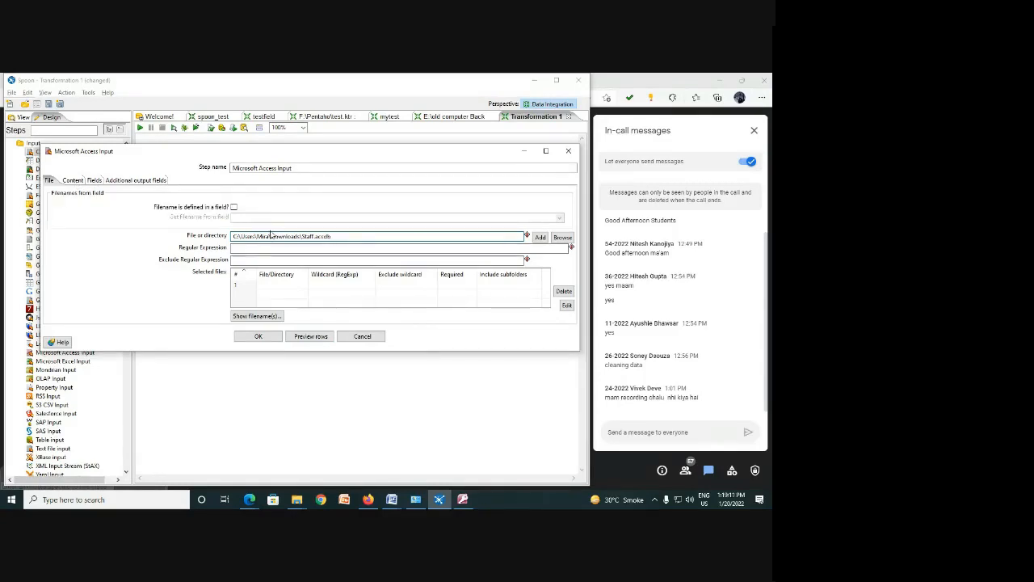
left_click(540, 238)
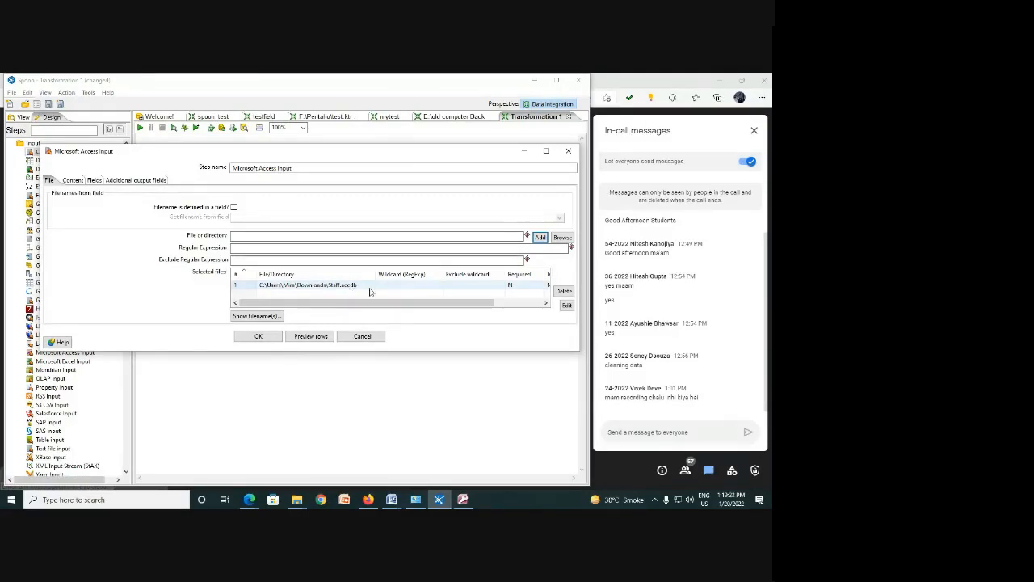
Step: Retrieve the database's tables in the step's content settings and choose Staff as the input table
left_click(71, 180)
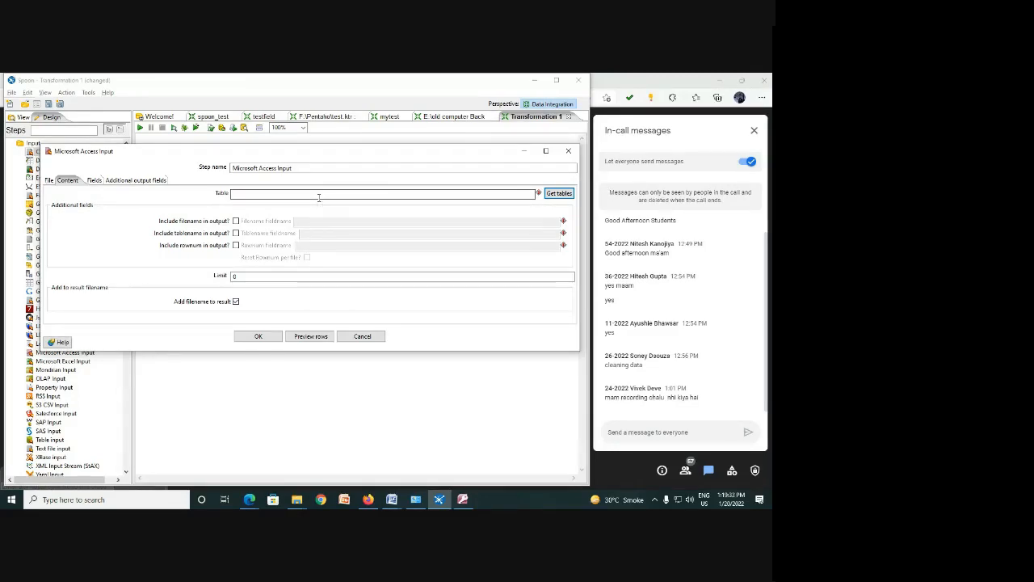
left_click(560, 194)
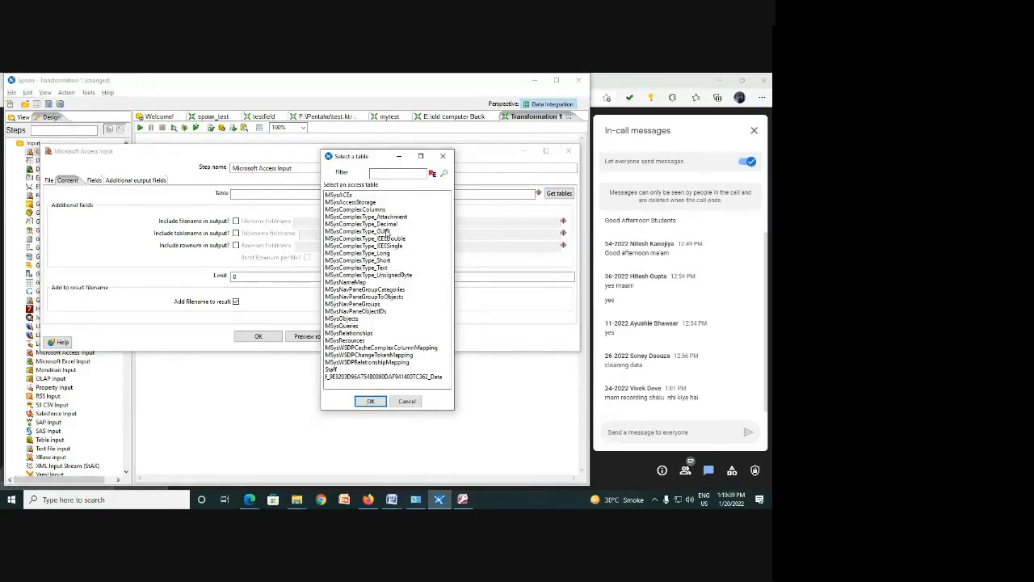
left_click(331, 370)
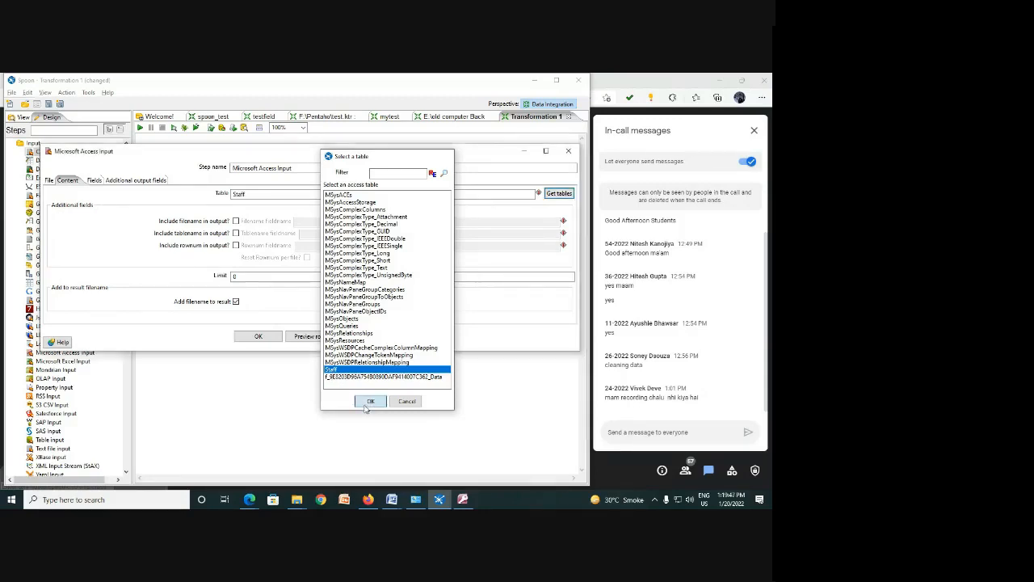
left_click(371, 401)
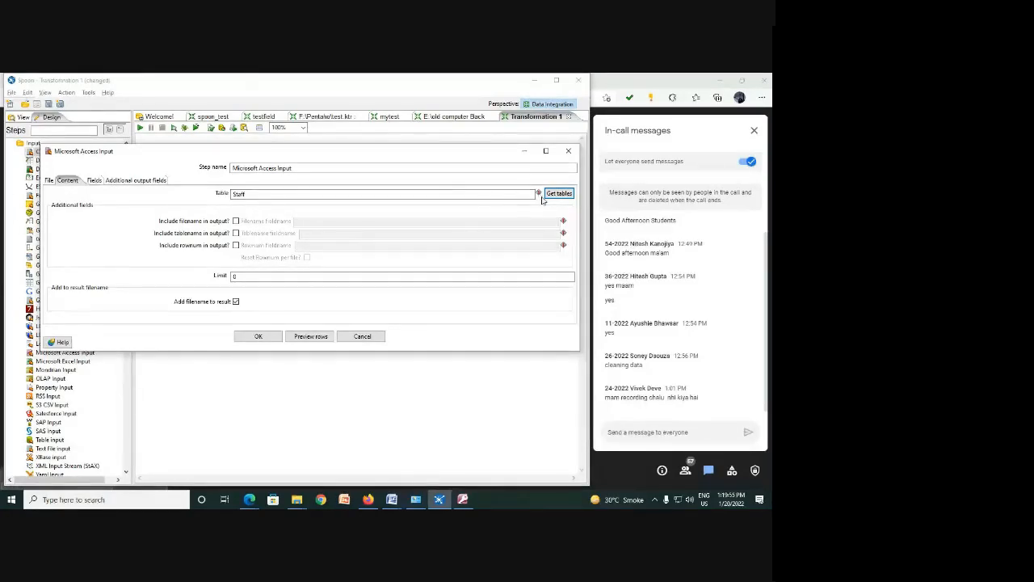
Step: Retrieve the Staff table's fields into the step's field list and select the Bonus row
left_click(95, 181)
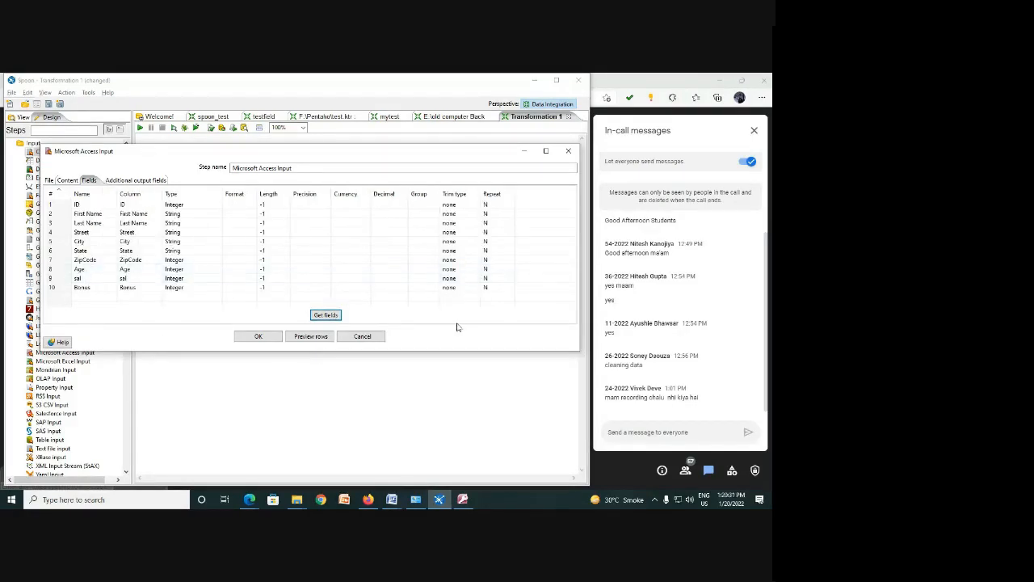
right_click(46, 289)
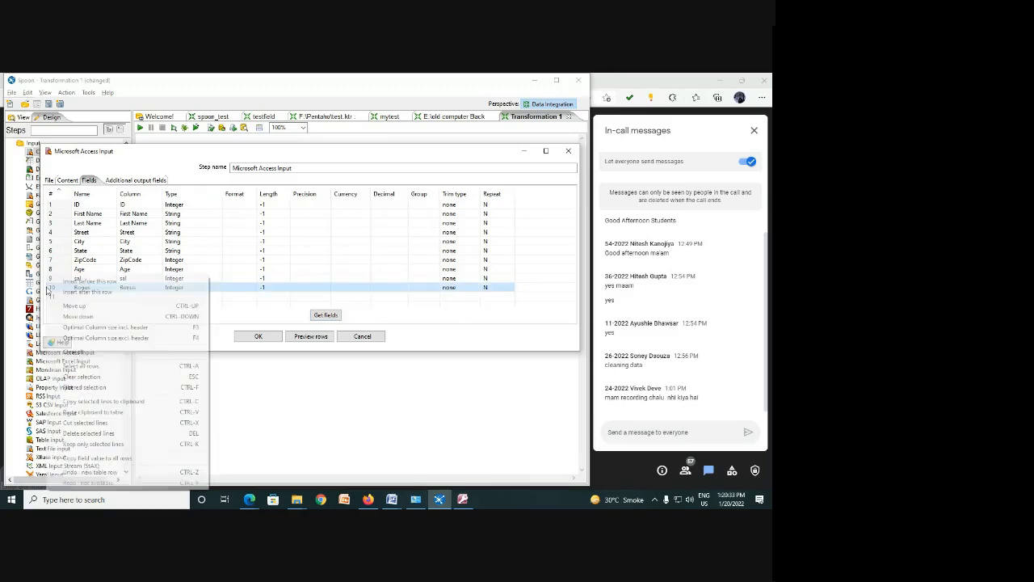
left_click(416, 334)
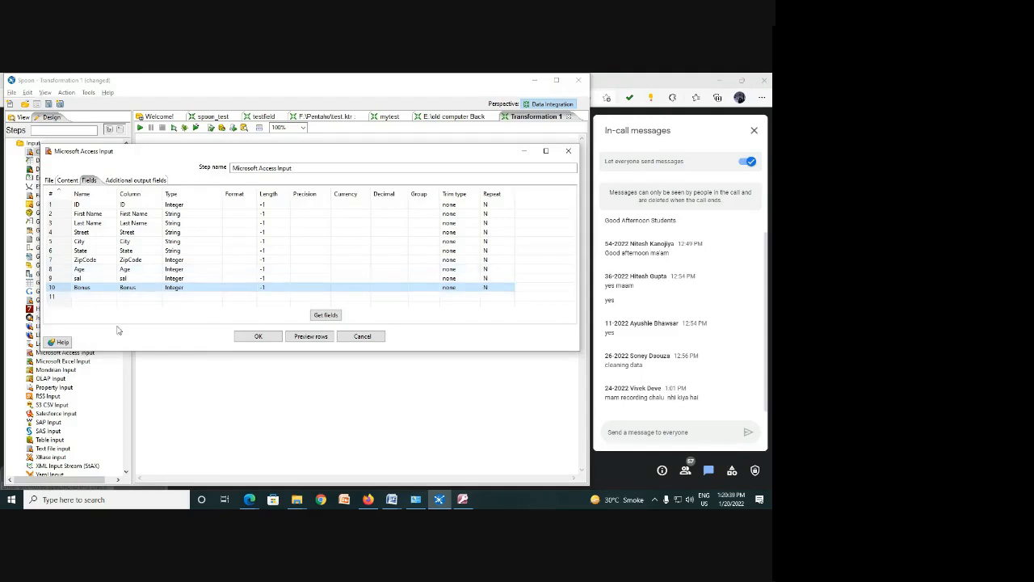
Step: Delete the empty row 11 from the Access input step's field list
left_click(56, 298)
right_click(56, 301)
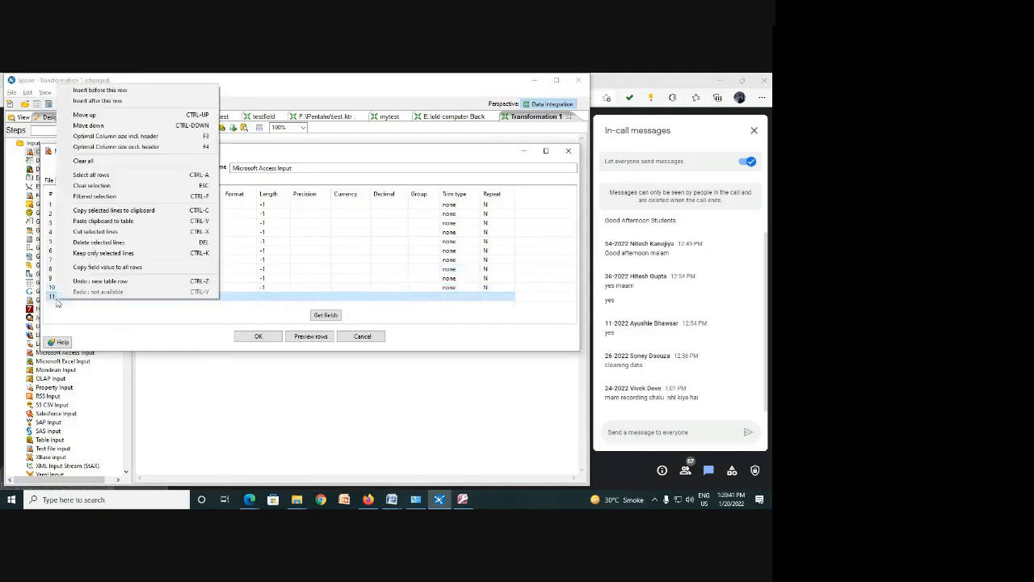
left_click(98, 242)
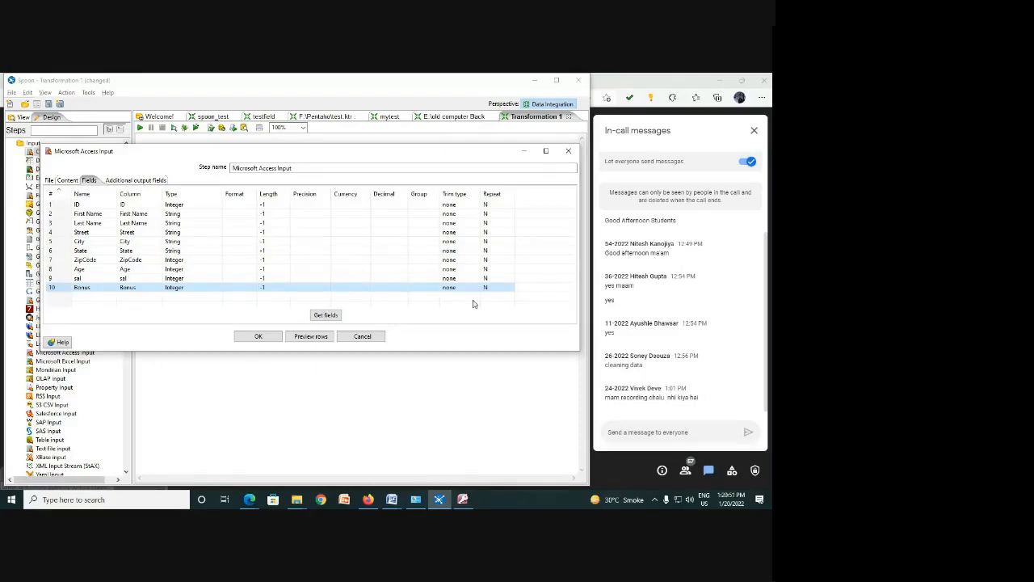
Step: Preview the rows read by the Access input step with the default preview size, and accept the step's settings
left_click(320, 341)
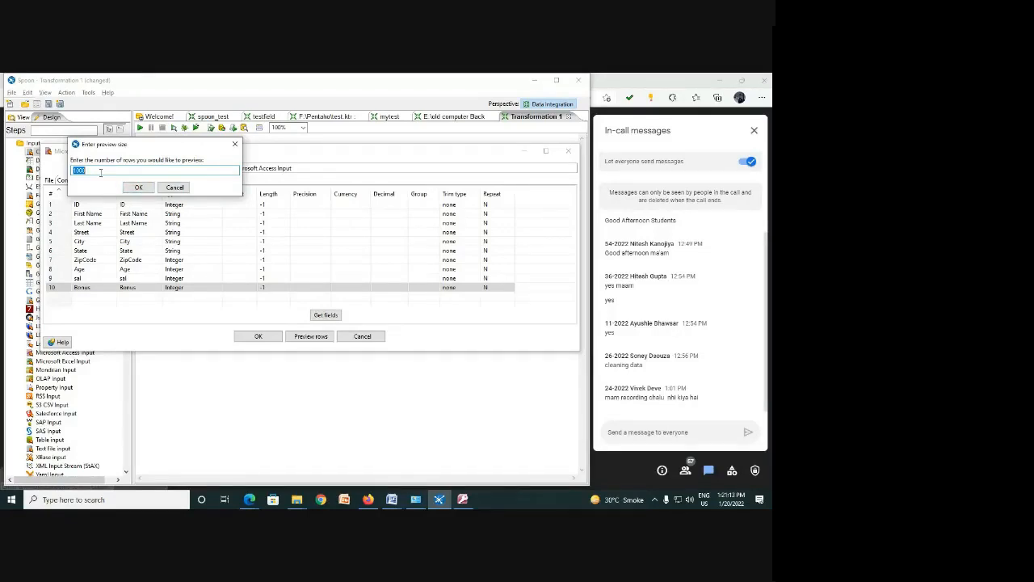
left_click(138, 191)
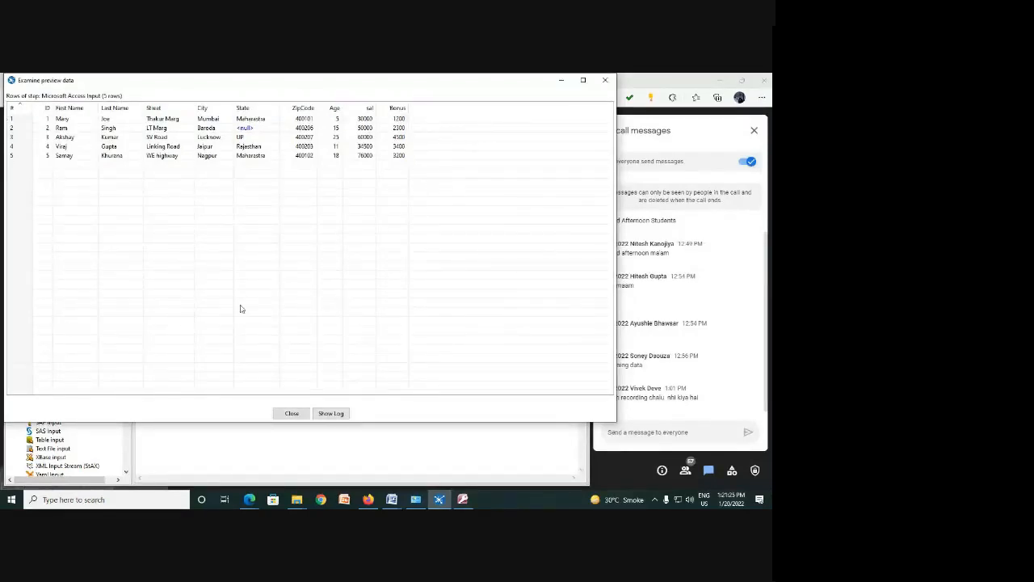
left_click(291, 413)
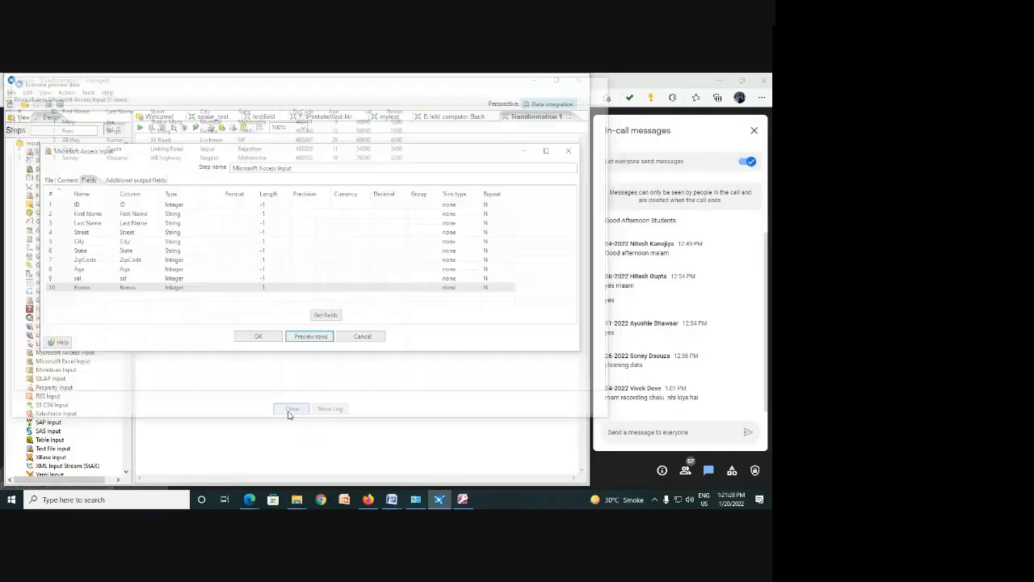
left_click(258, 336)
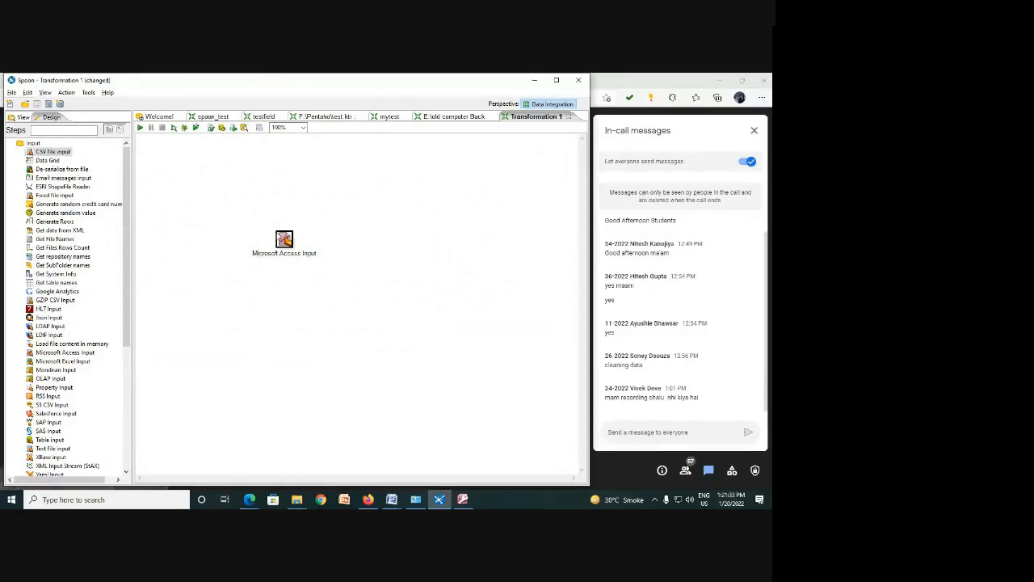
Step: Reposition the Microsoft Access Input step on the canvas and add a Microsoft Access Output step to its right
left_click_drag(282, 244, 237, 263)
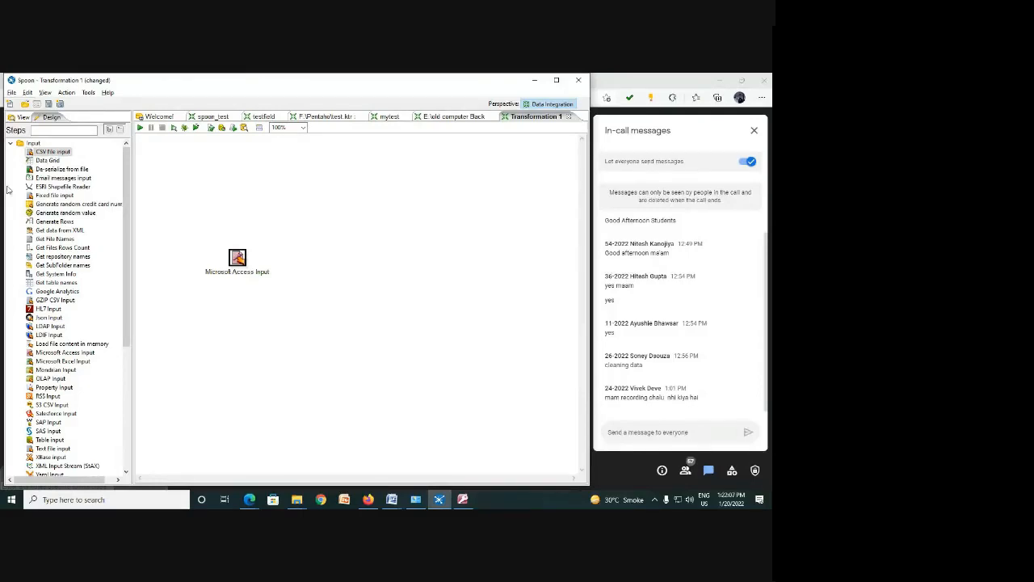
left_click(11, 144)
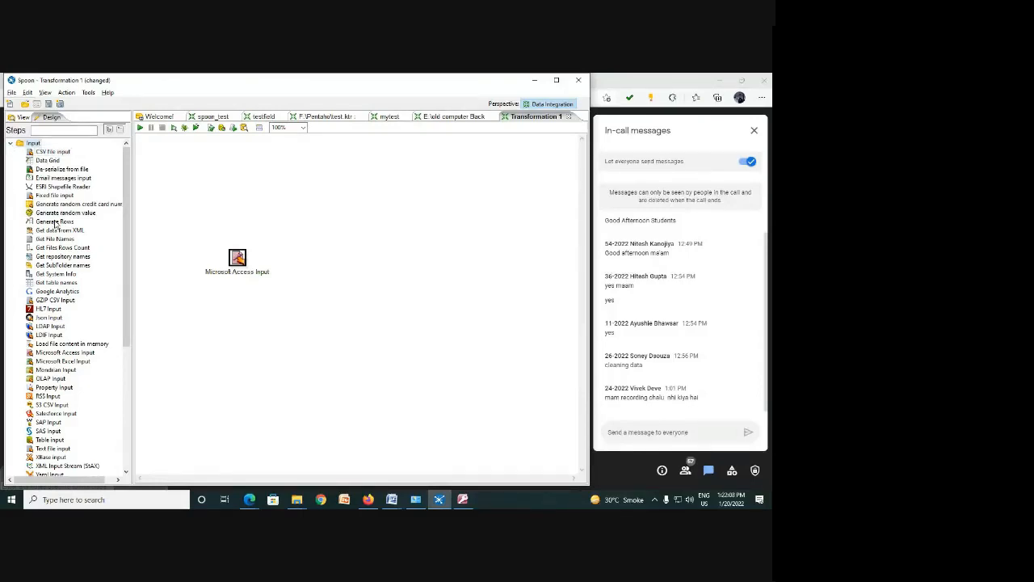
left_click(10, 143)
left_click(10, 160)
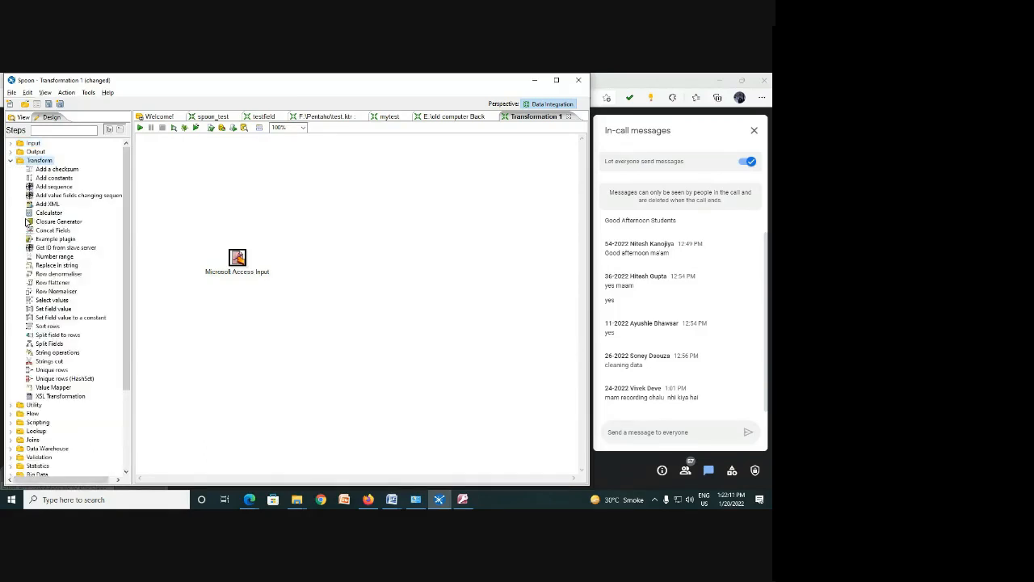
left_click(10, 152)
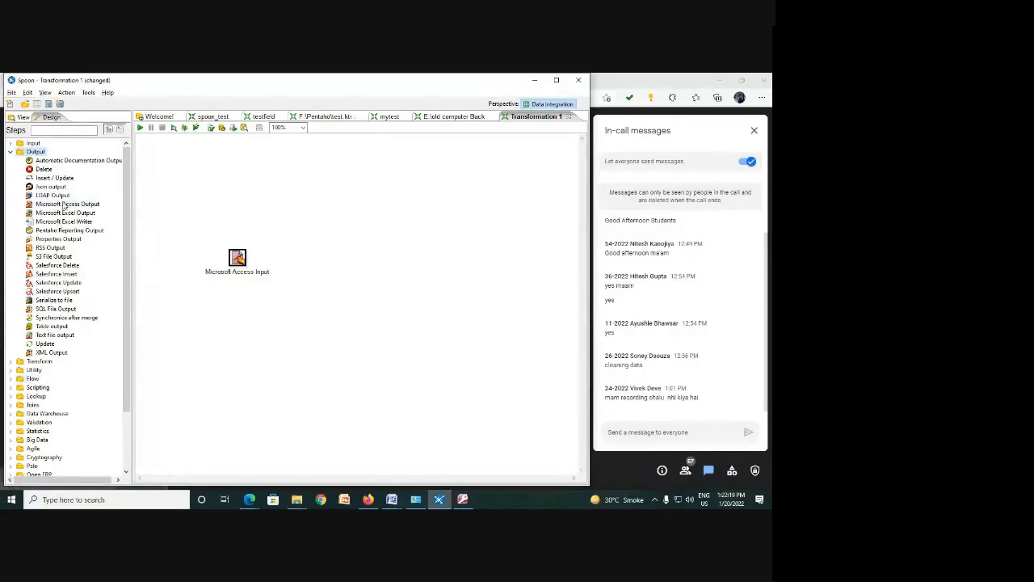
left_click_drag(67, 204, 430, 258)
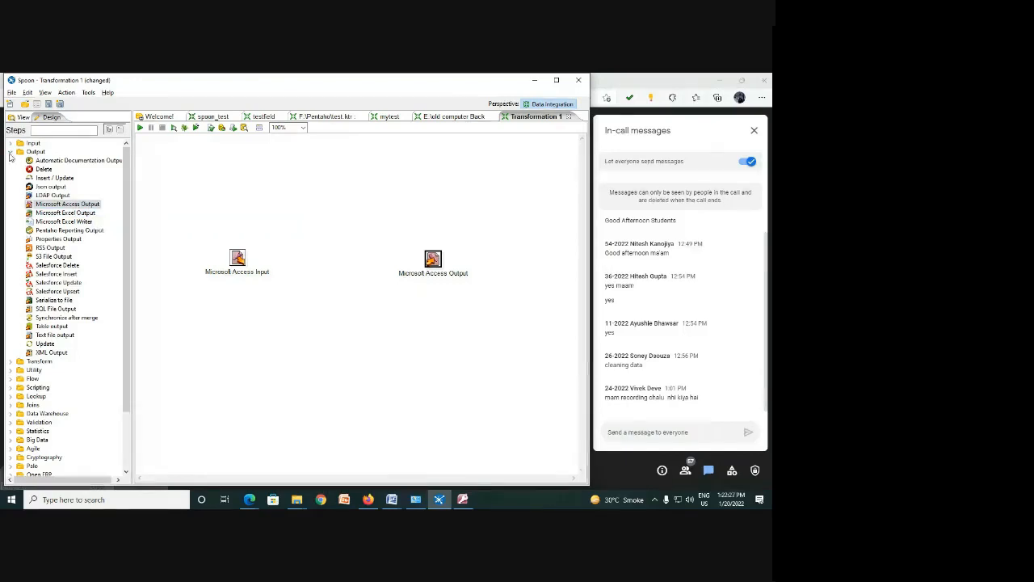
Step: Place an Add sequence transform step between the Access input and output steps, and close the Access window
left_click(33, 151)
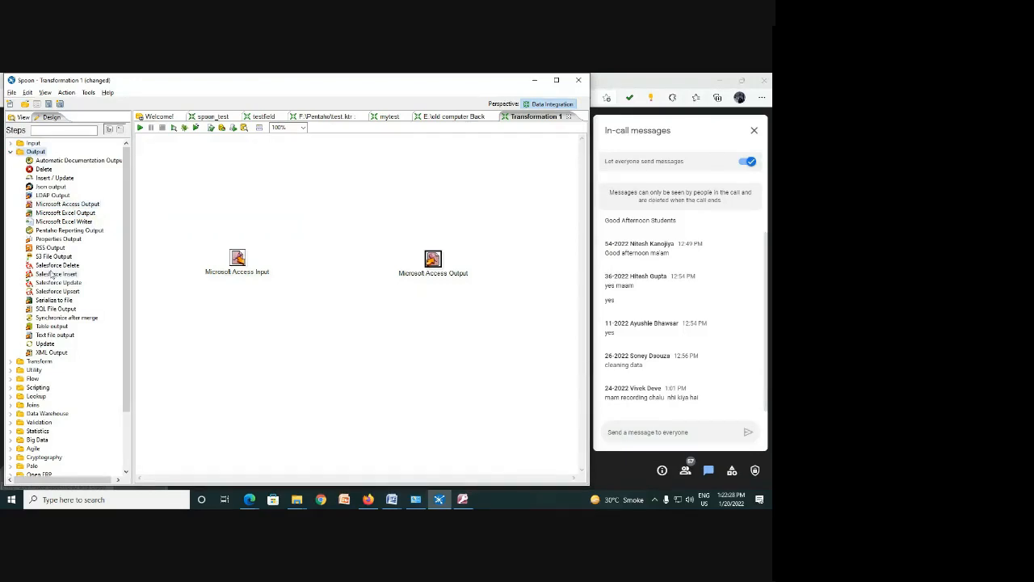
left_click(10, 152)
left_click(12, 161)
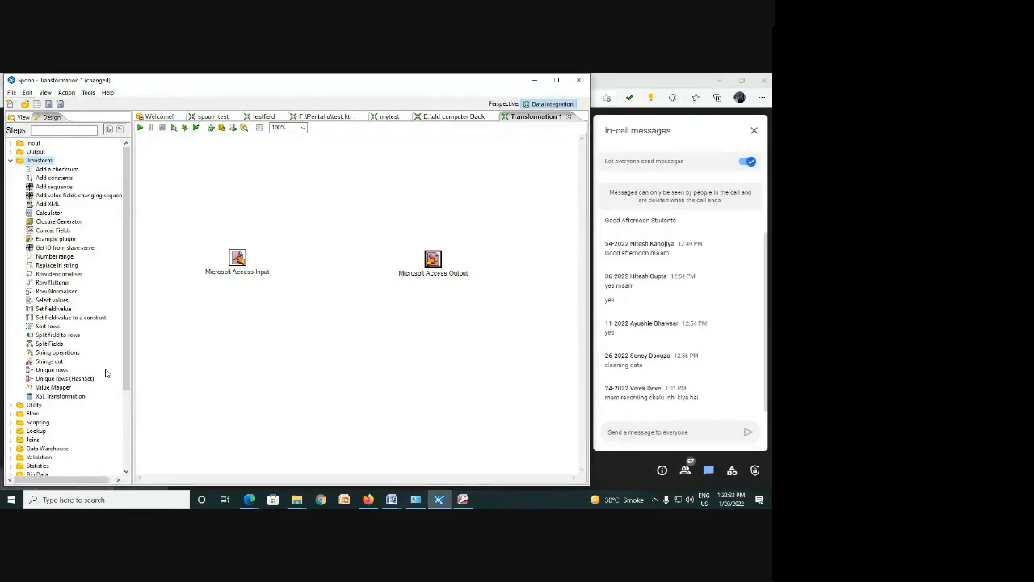
left_click_drag(53, 187, 332, 258)
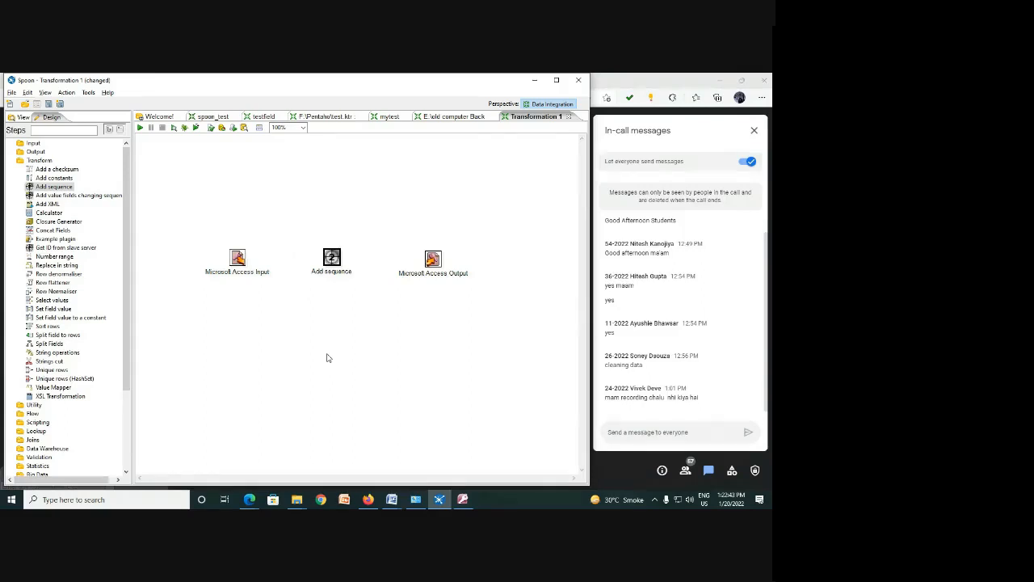
left_click(462, 499)
Step: Connect Microsoft Access Input to Add sequence as main output, and Add sequence to Microsoft Access Output
mouse_move(239, 261)
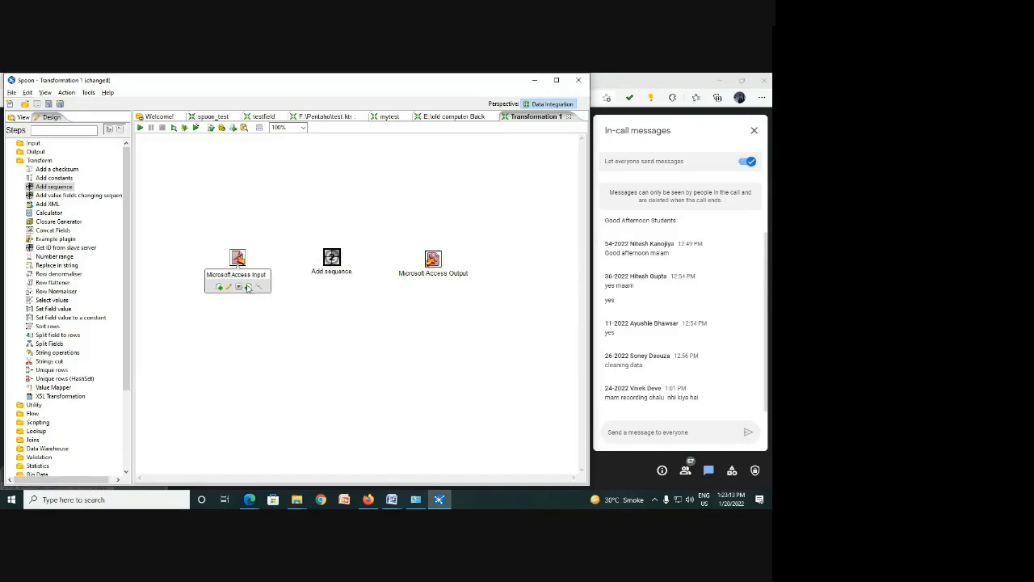
left_click_drag(246, 287, 331, 259)
left_click(329, 260)
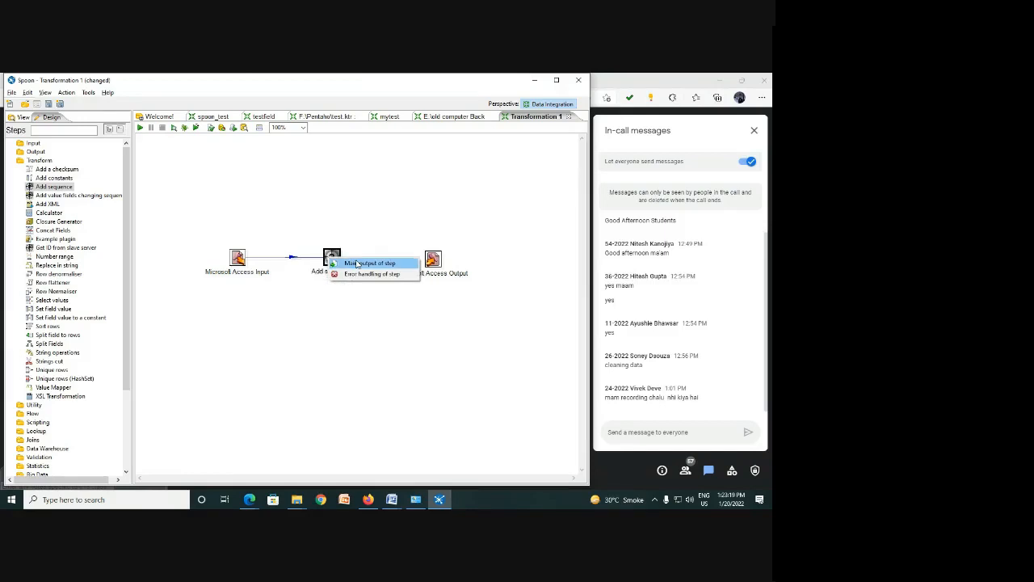
left_click(356, 264)
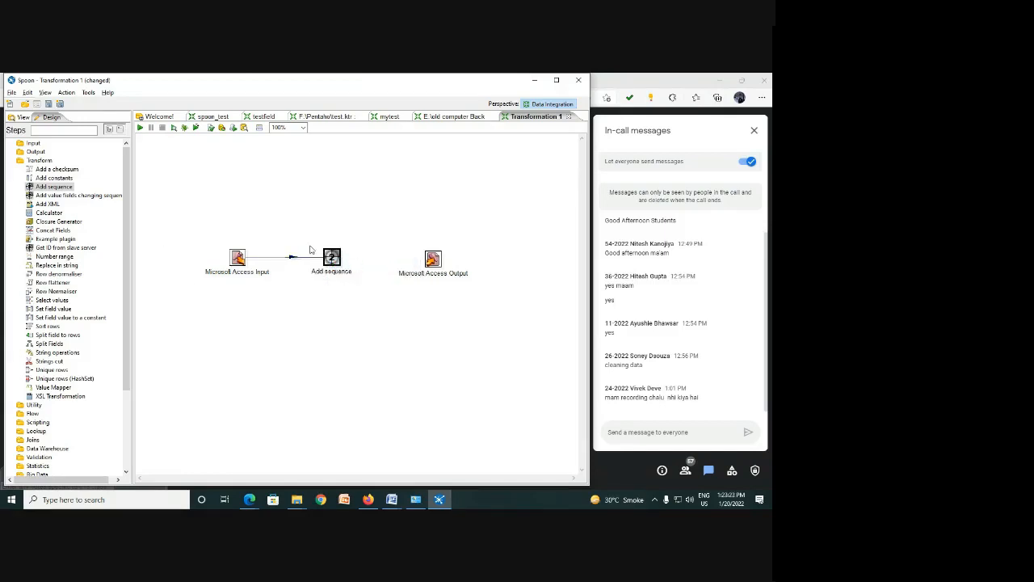
mouse_move(333, 266)
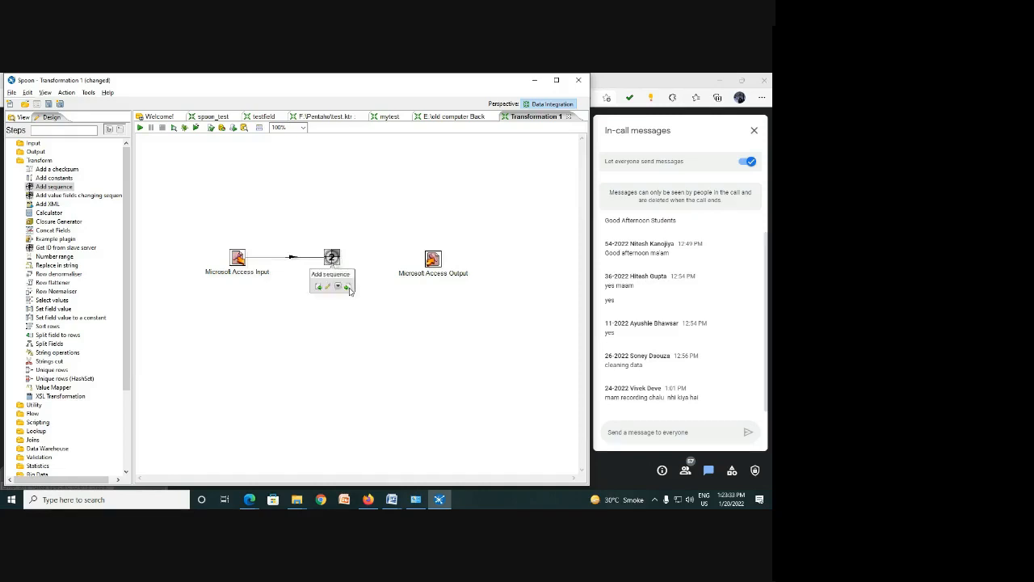
left_click_drag(349, 290, 435, 260)
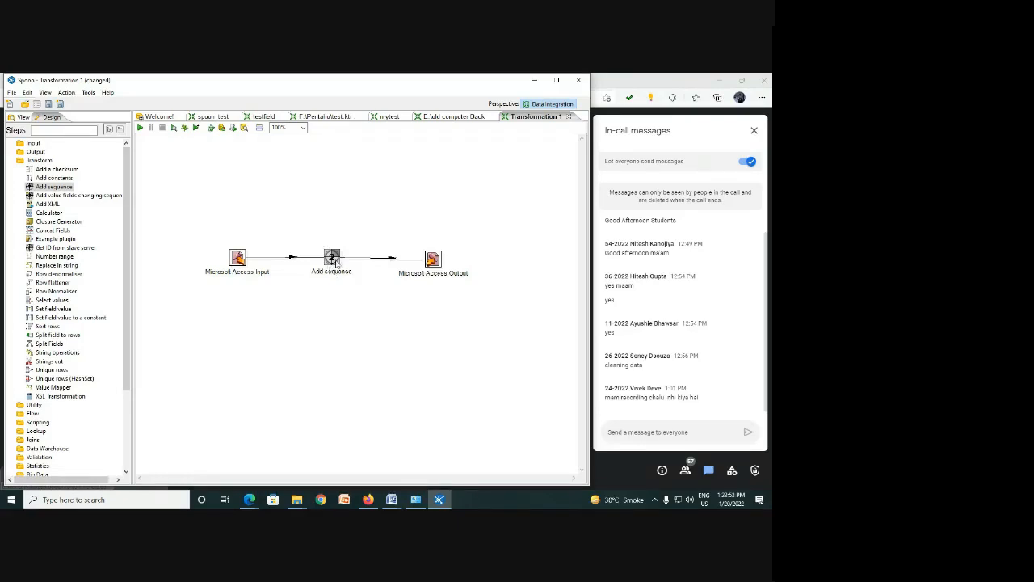
Step: Set the Add sequence step's name of value to Seq_No
mouse_move(335, 263)
double_click(332, 258)
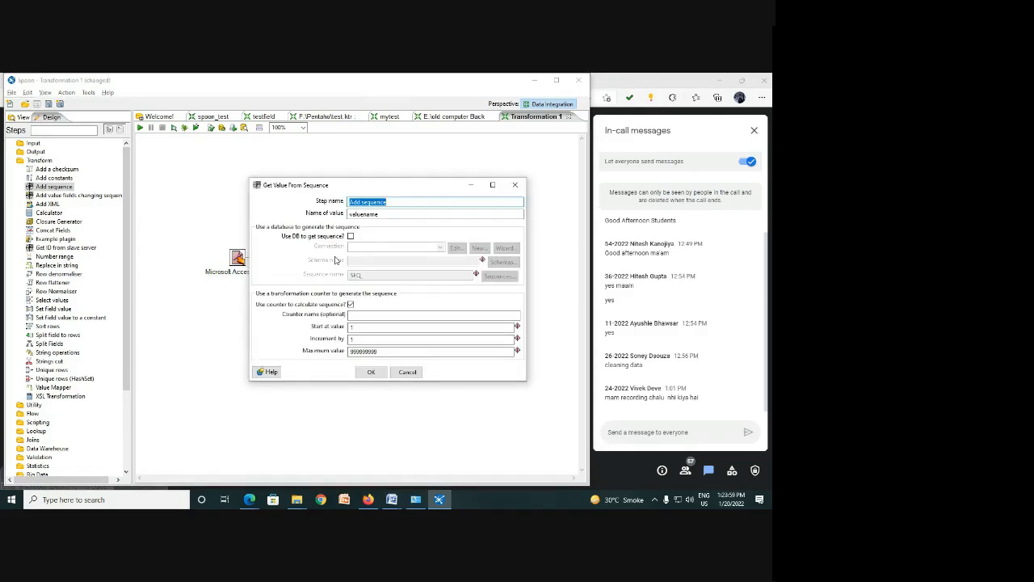
left_click(393, 213)
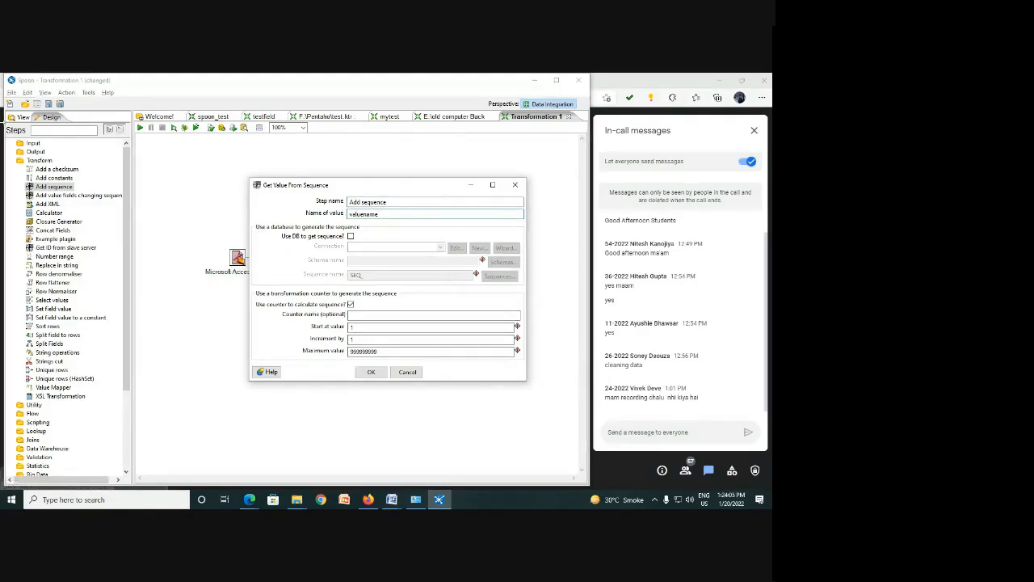
key("BackSpace")
key("BackSpace")
key("BackSpace")
key("BackSpace")
key("BackSpace")
key("BackSpace")
key("BackSpace")
key("BackSpace")
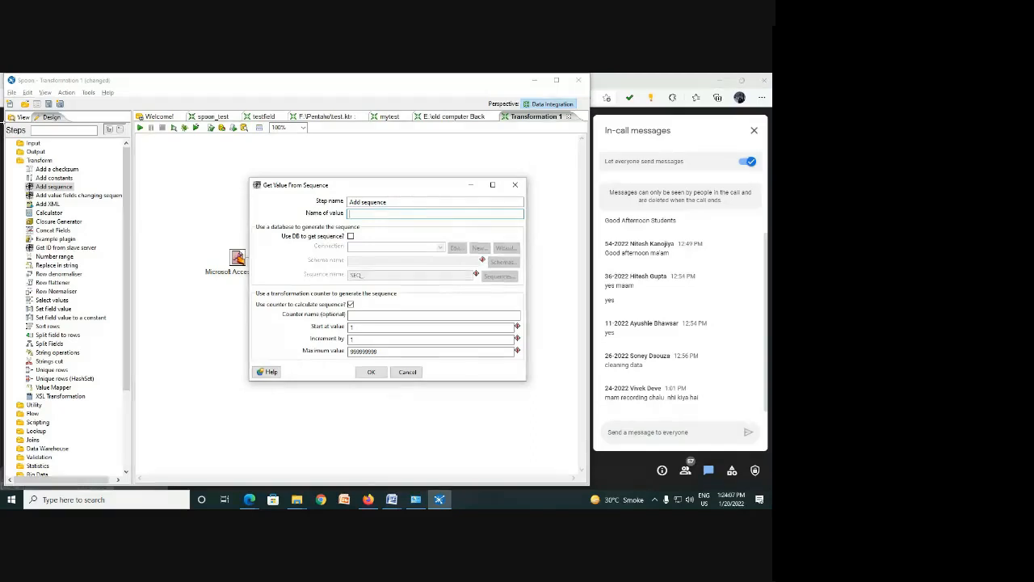
type("SeQ_")
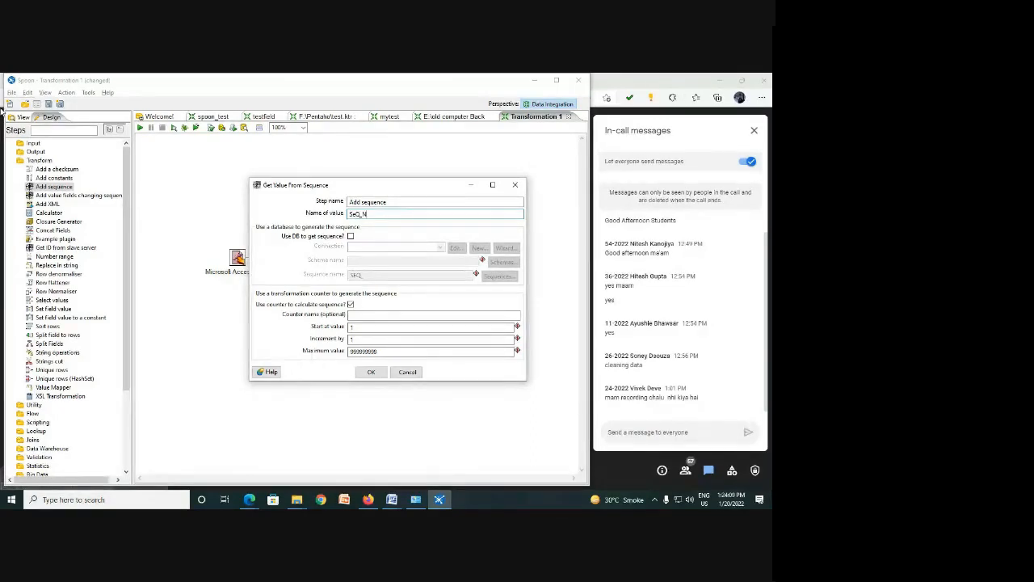
type("No")
key("BackSpace")
type("q")
Step: Check the counter's start, increment and maximum values and accept the sequence settings
left_click(387, 327)
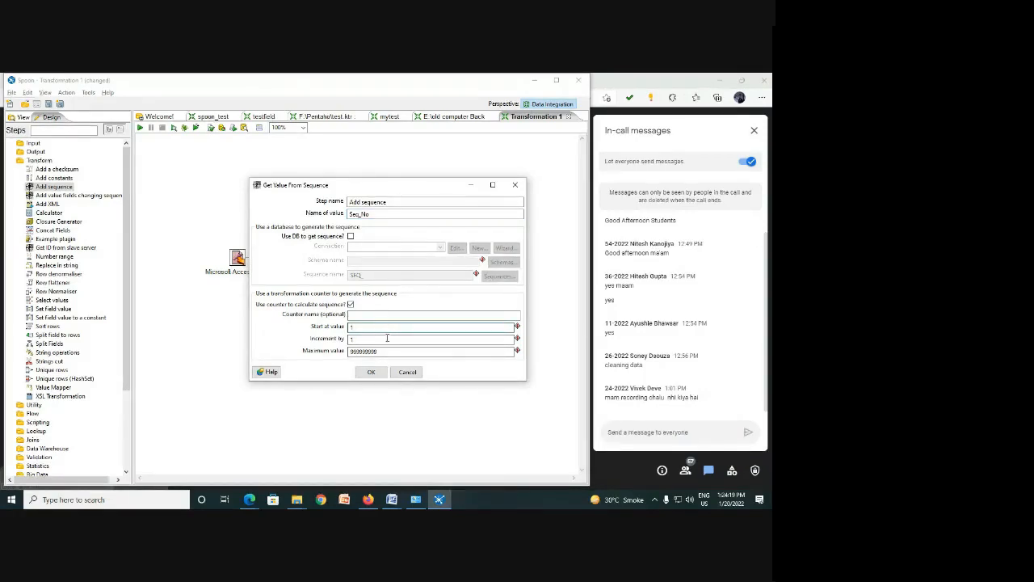
left_click(387, 350)
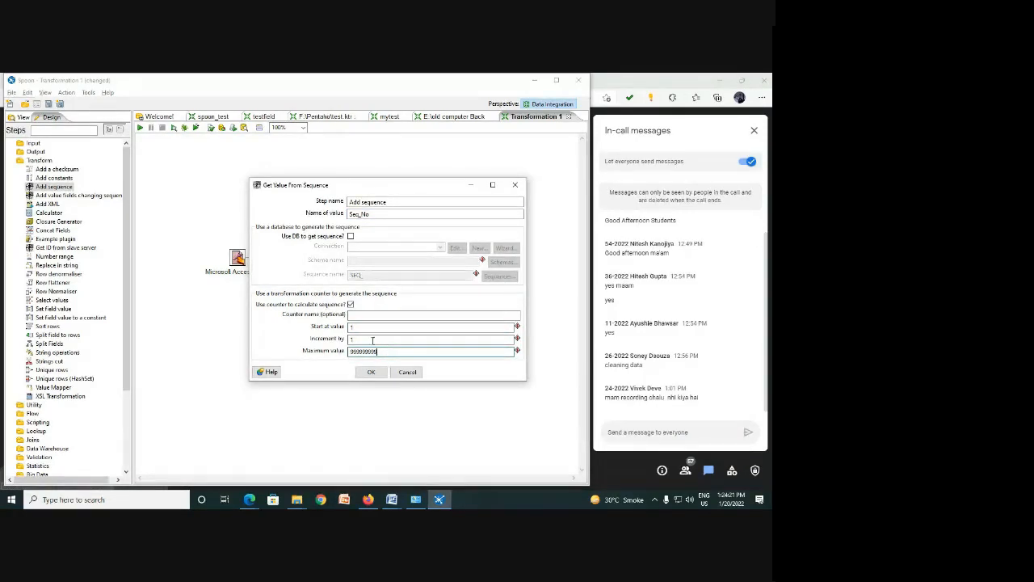
left_click(373, 340)
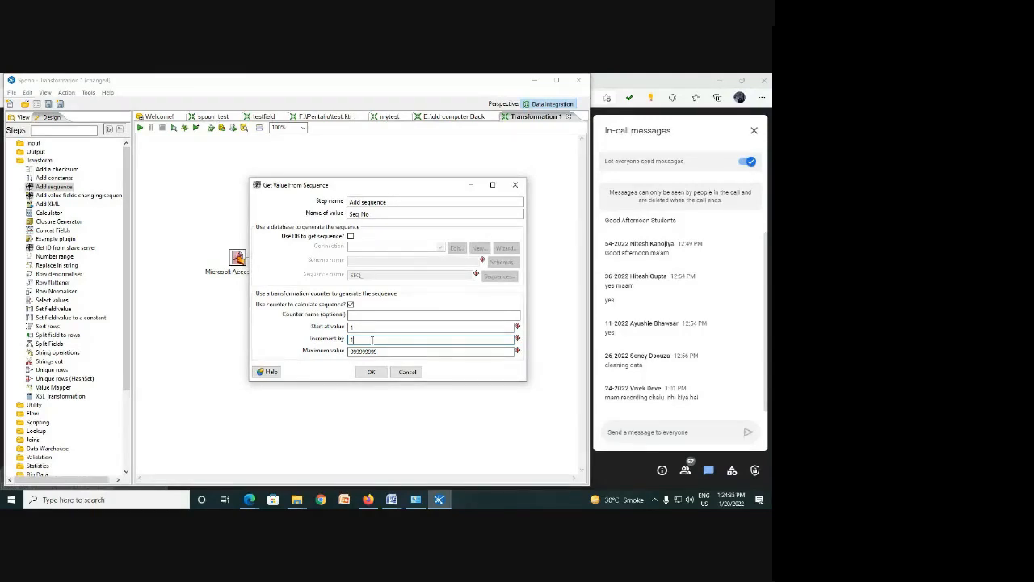
left_click(383, 372)
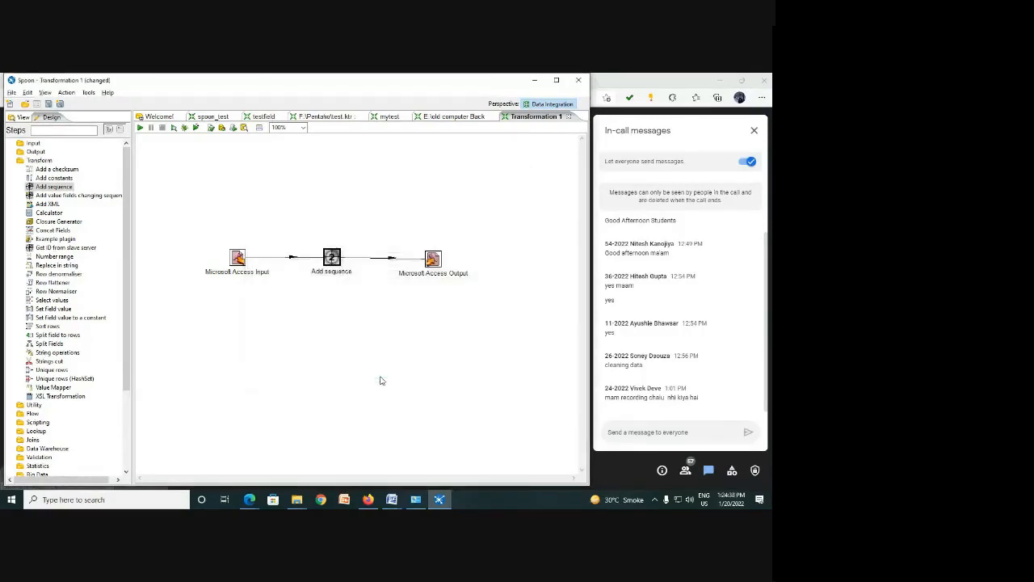
Step: Set the Microsoft Access Output step's database file to TestLoadProc on the New Volume (D:) drive
mouse_move(335, 263)
mouse_move(437, 267)
double_click(439, 267)
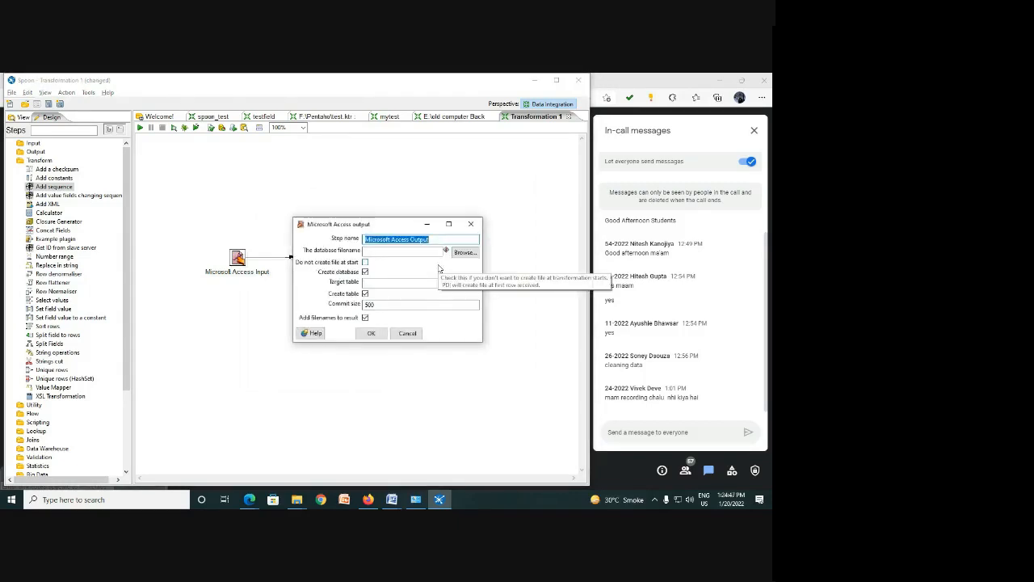
left_click(465, 252)
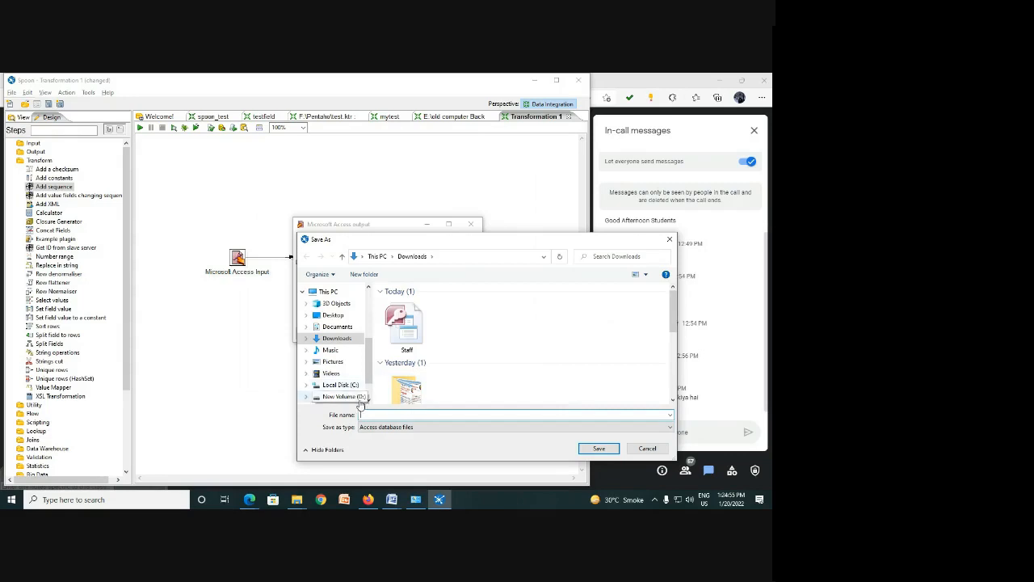
scroll(467, 392, "down", 2)
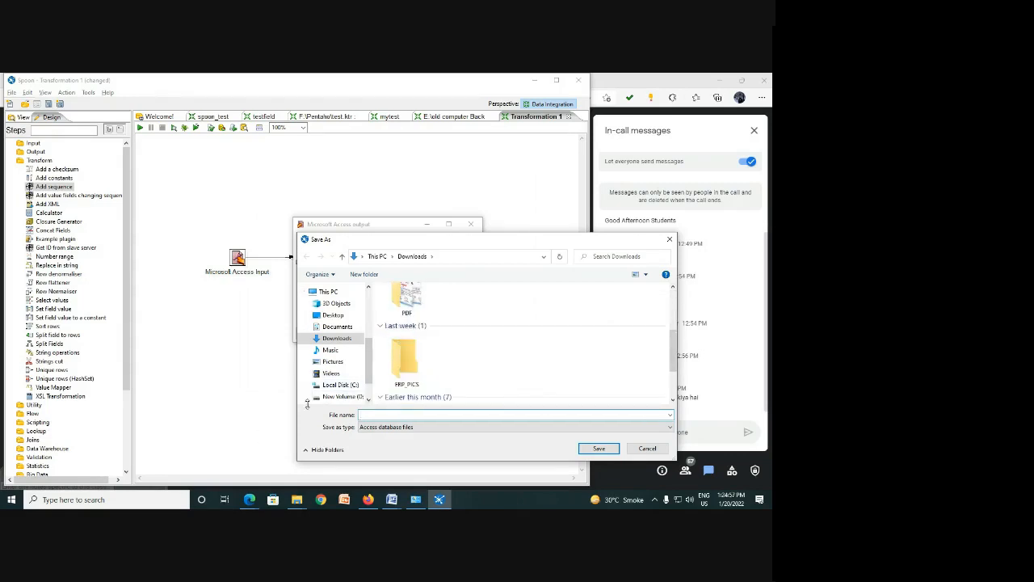
left_click(350, 399)
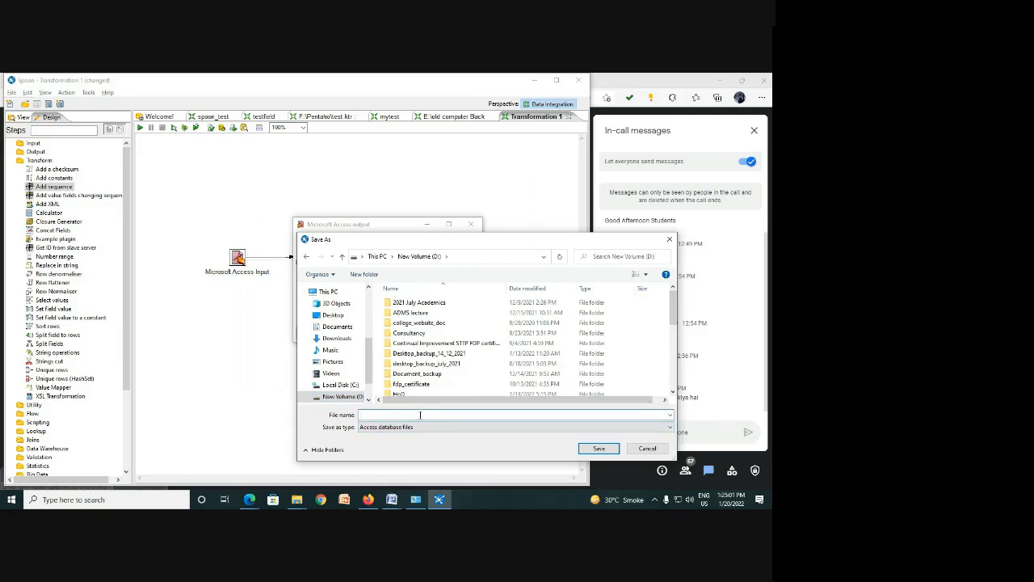
left_click(420, 415)
type("Te")
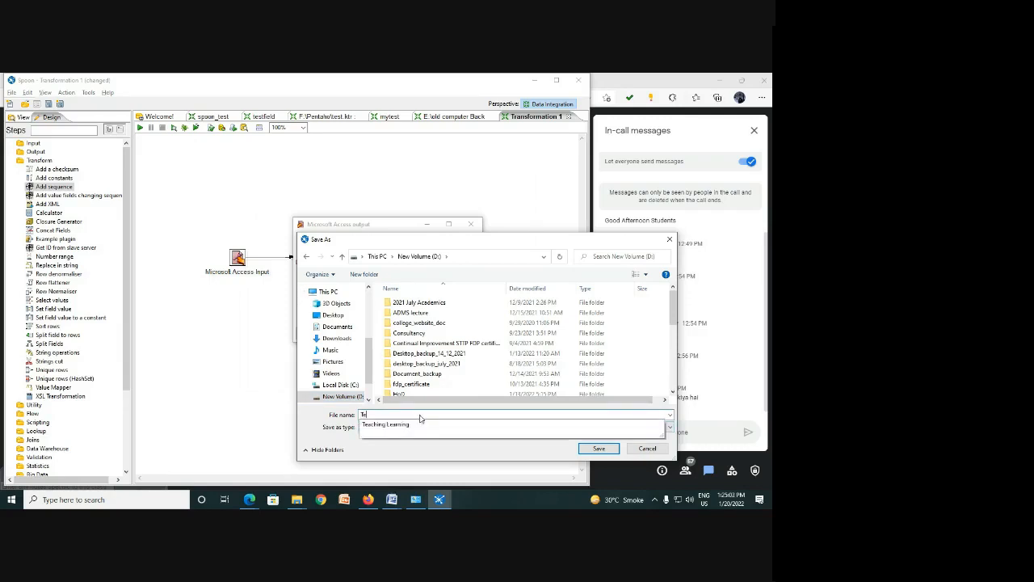
type("s")
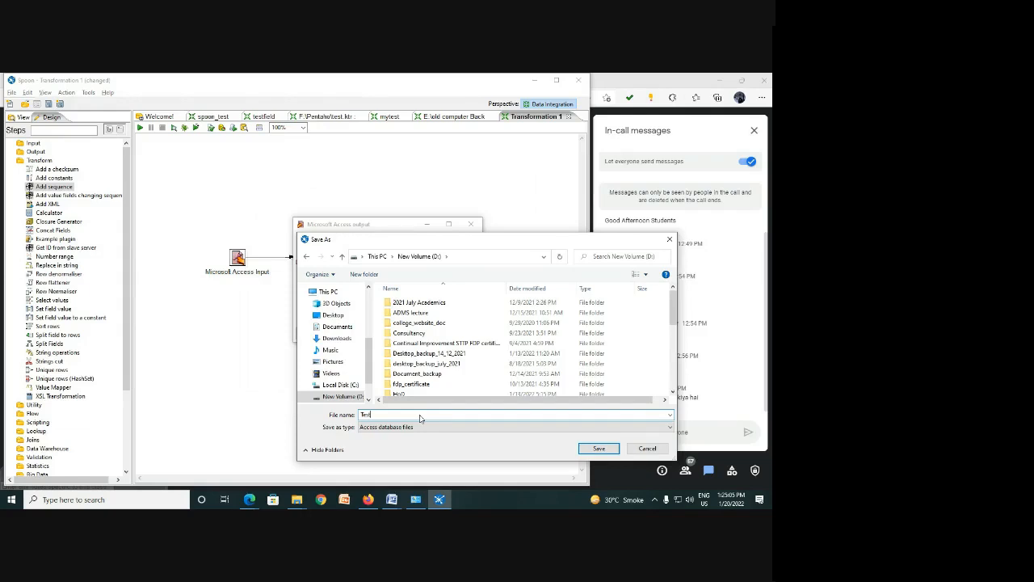
type("tLoadProc")
double_click(408, 417)
left_click(426, 417)
left_click(583, 448)
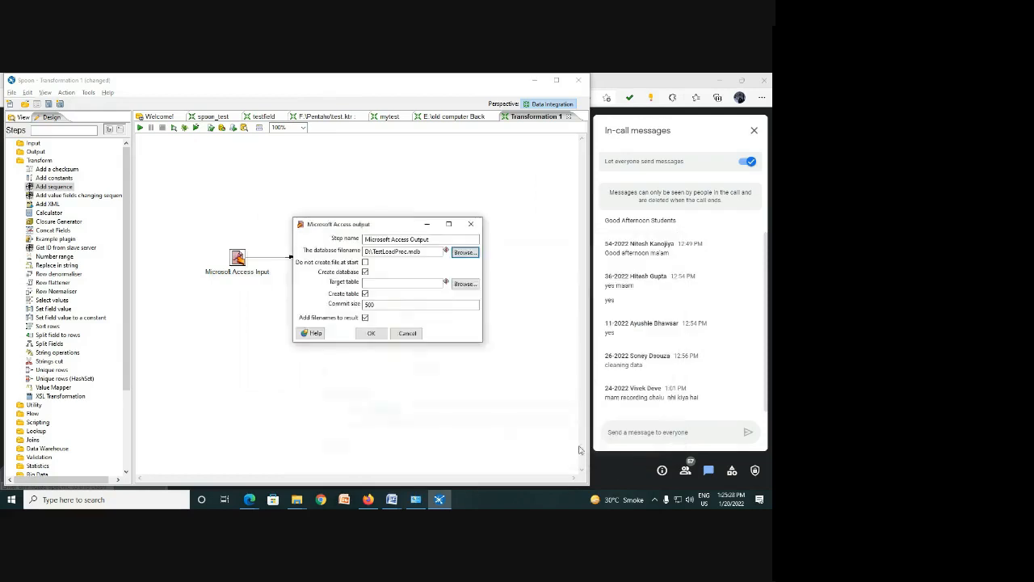
Step: Change the output database filename's extension to .accdb, giving D:\TestLoadProc.accdb
left_click(424, 253)
key("BackSpace")
key("BackSpace")
key("BackSpace")
key("BackSpace")
type(".accdb")
left_click(420, 258)
left_click(421, 253)
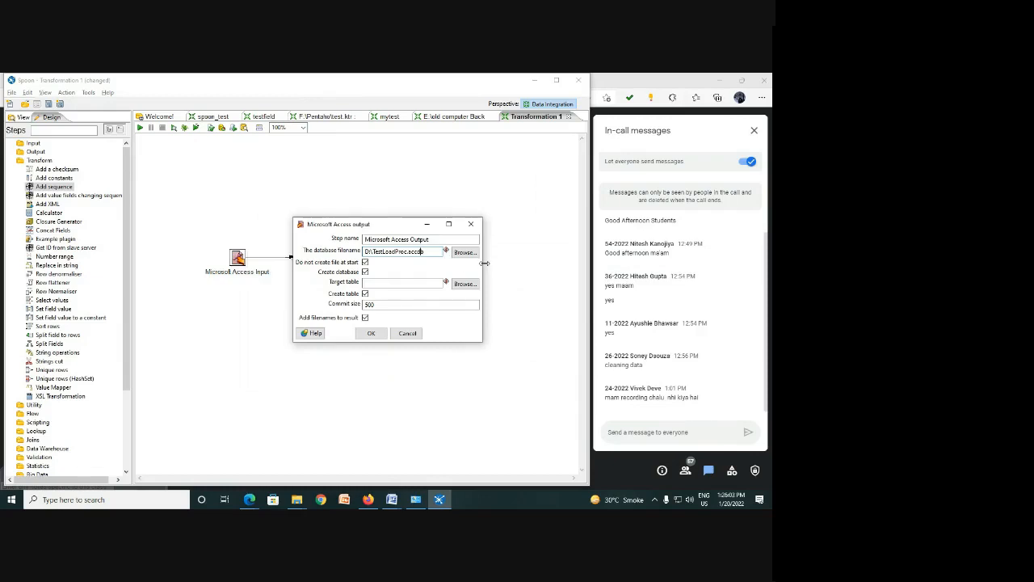
Step: Set the Microsoft Access Output step's target table to TestStaff and accept the output settings
left_click(388, 285)
left_click(396, 252)
left_click(389, 281)
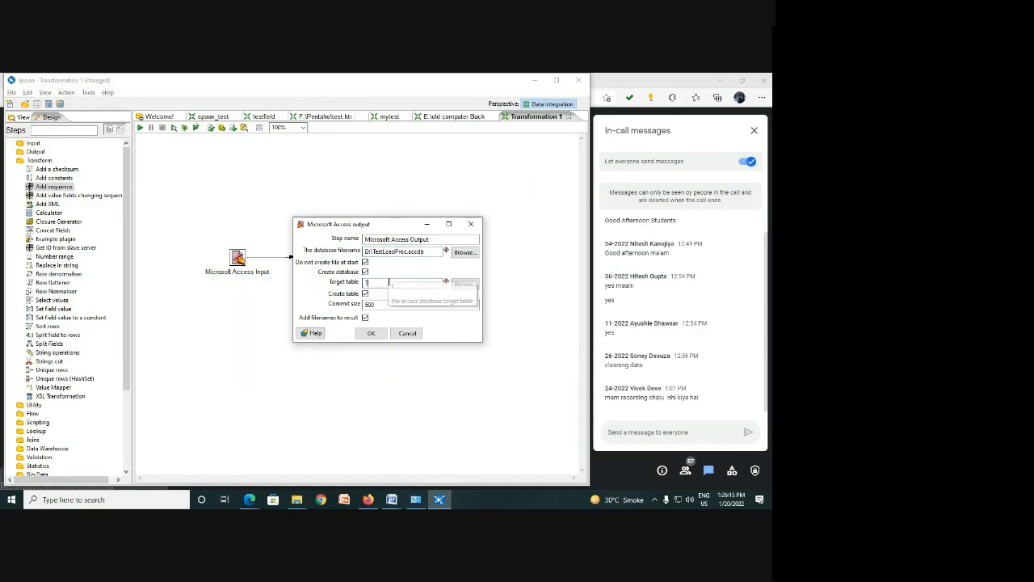
type("TestStaf")
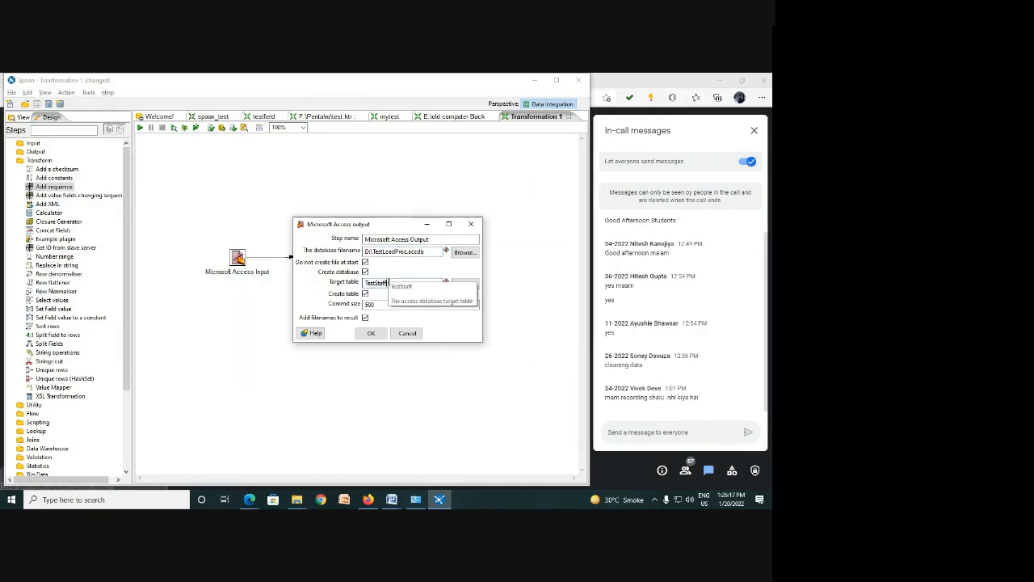
type("f")
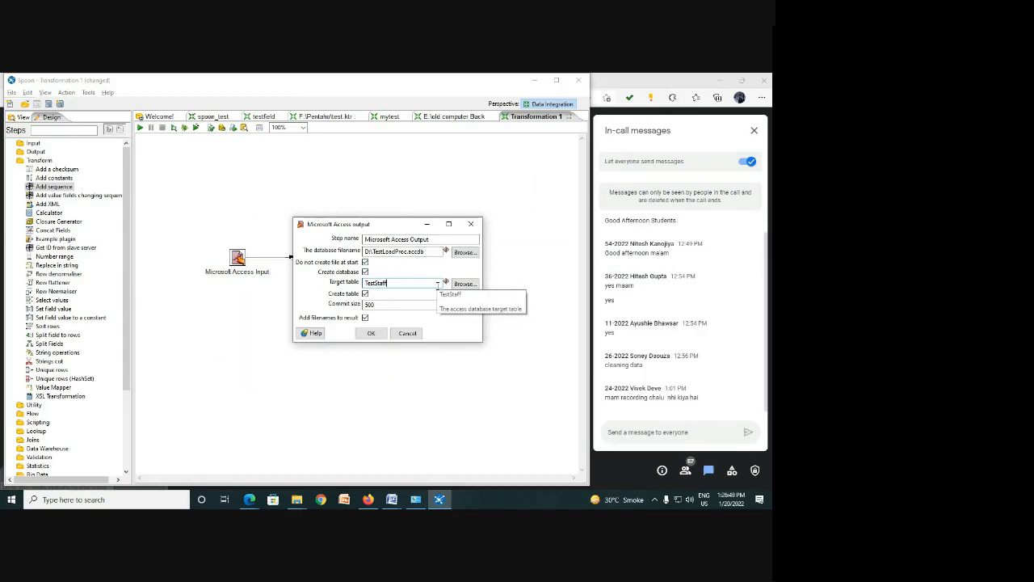
left_click(374, 333)
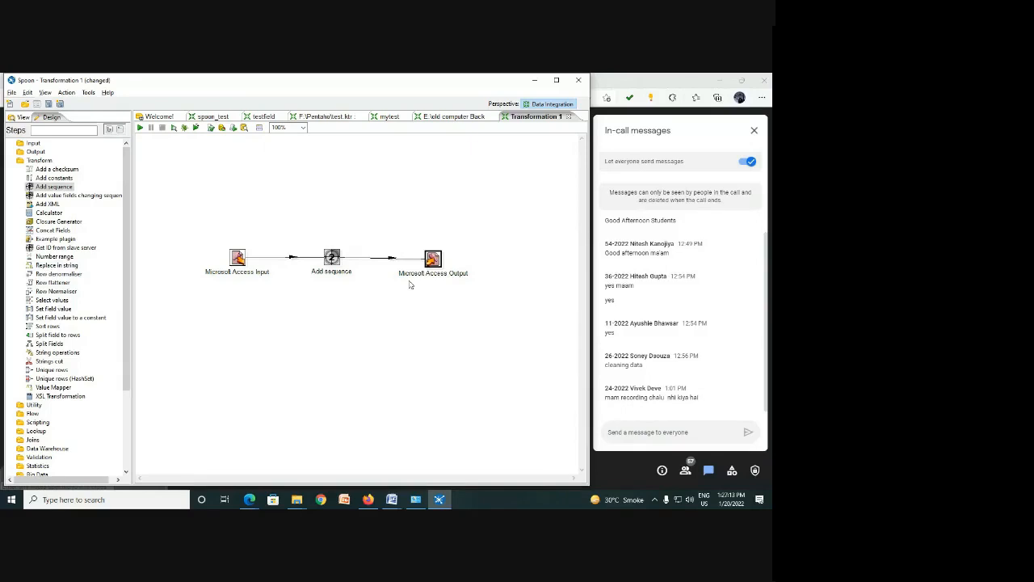
Step: Run the transformation locally, saving it as TestMyLoadProc on the New Volume (D:) drive
left_click(141, 129)
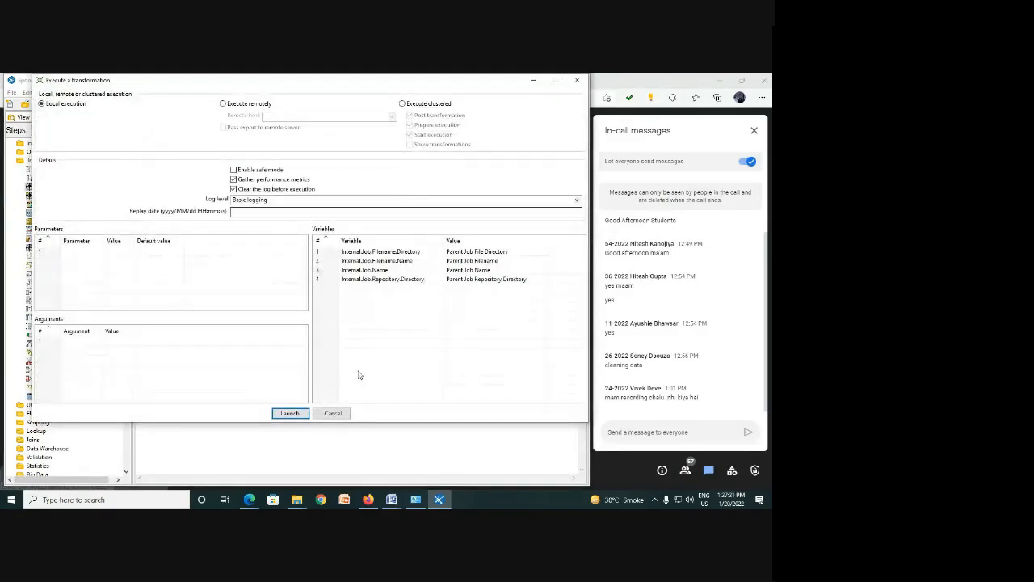
left_click(293, 414)
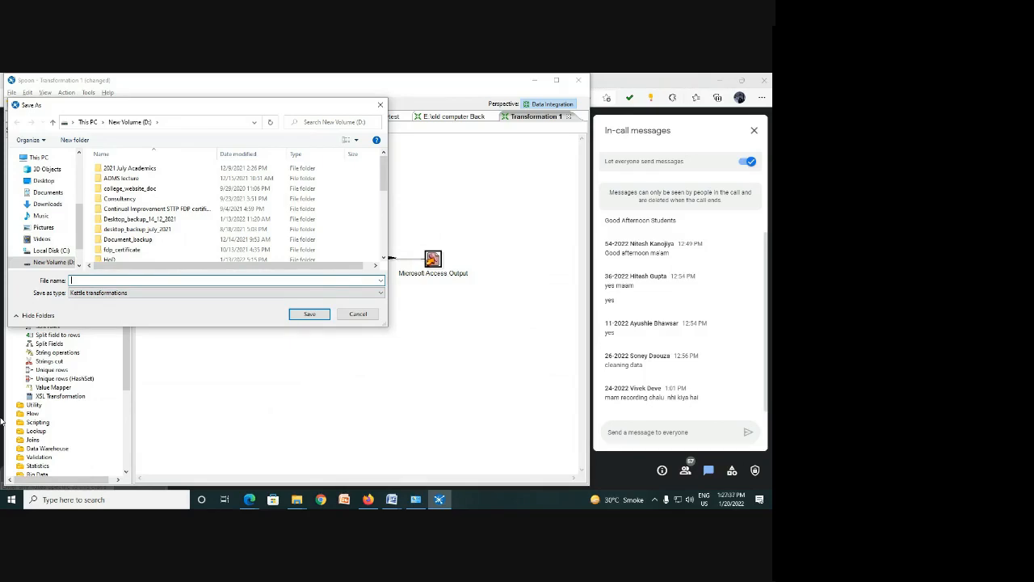
type("TestMyLoadProc")
left_click(303, 314)
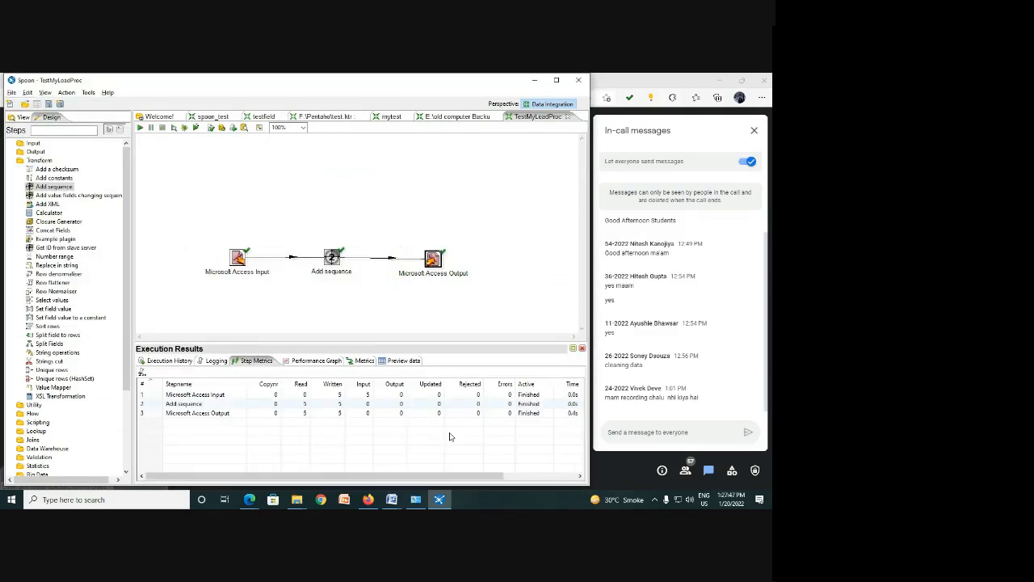
Step: Examine the run's preview data and the row preview of the Microsoft Access Output step
left_click(404, 361)
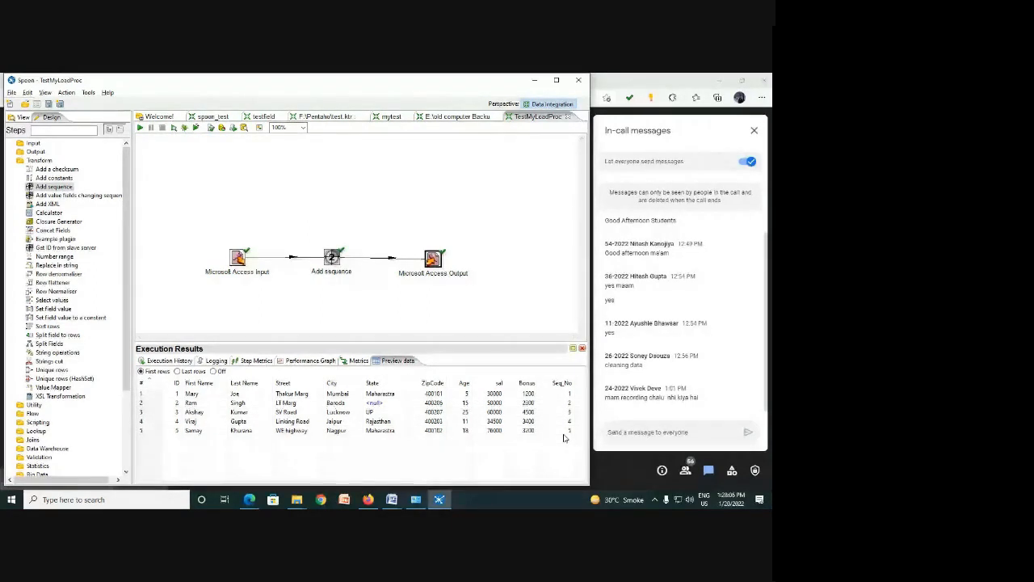
right_click(432, 261)
left_click(449, 482)
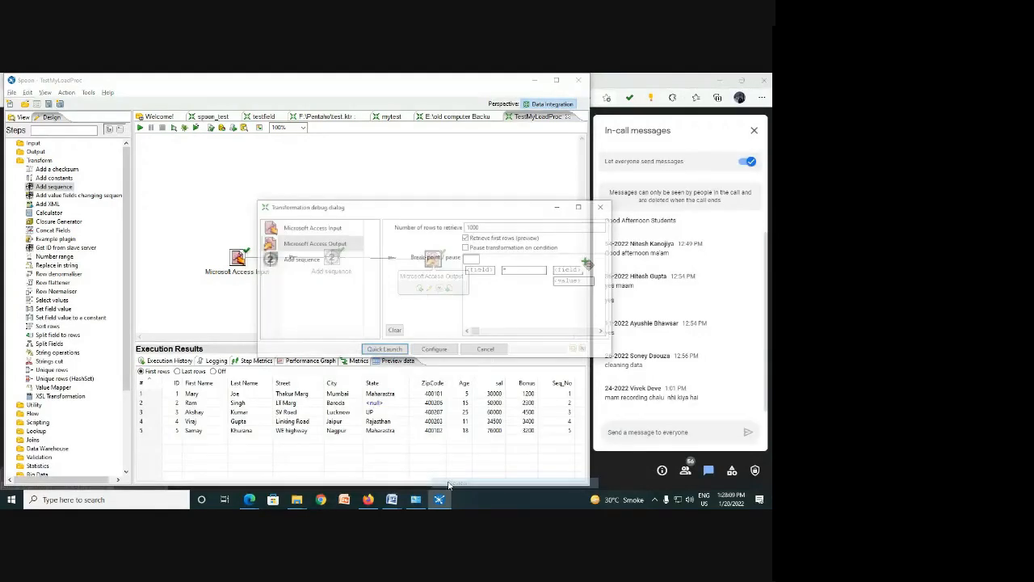
left_click(389, 352)
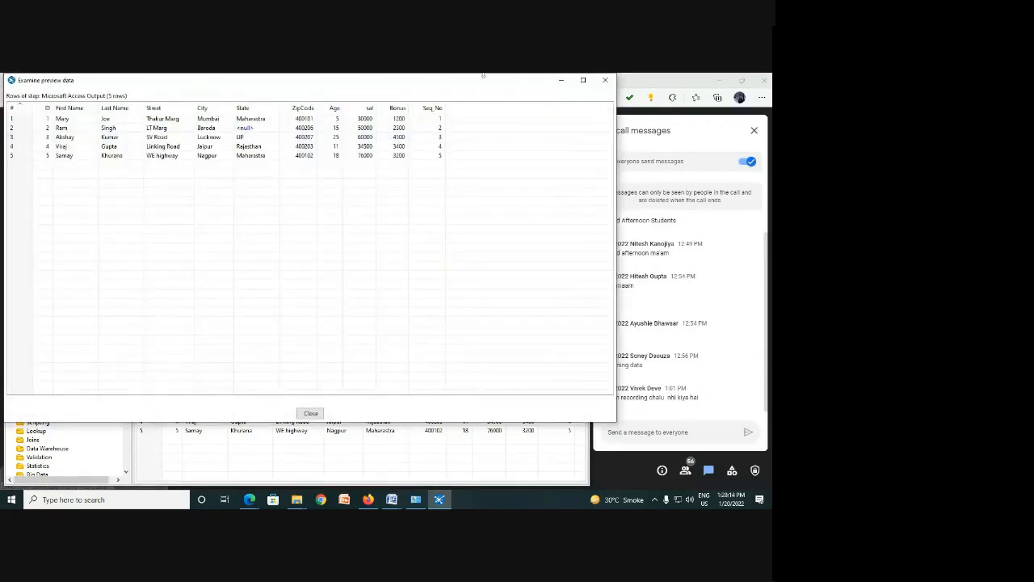
left_click(606, 80)
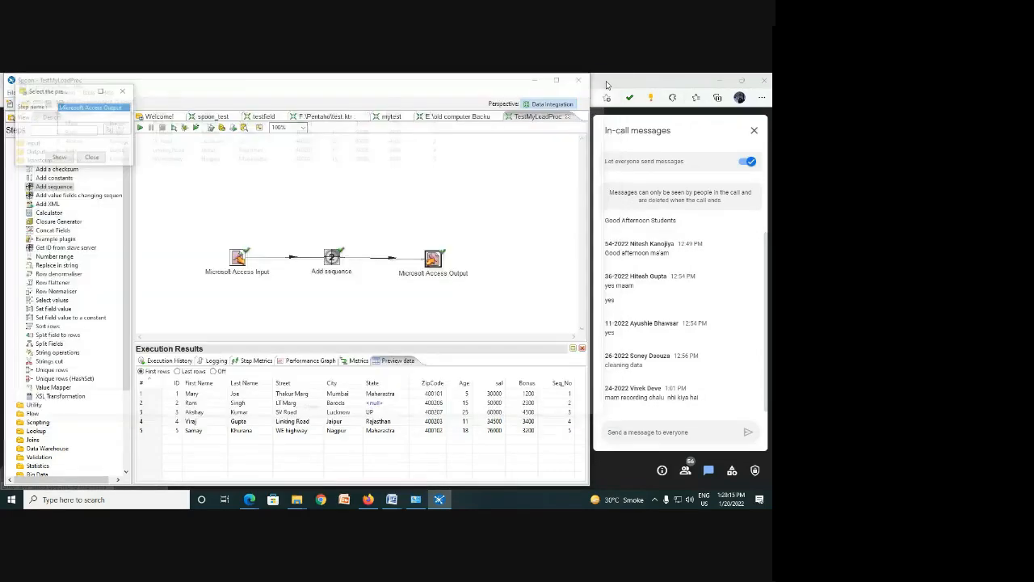
Step: Preview the Microsoft Access Output step's rows a second time and close all preview windows
right_click(436, 263)
left_click(464, 482)
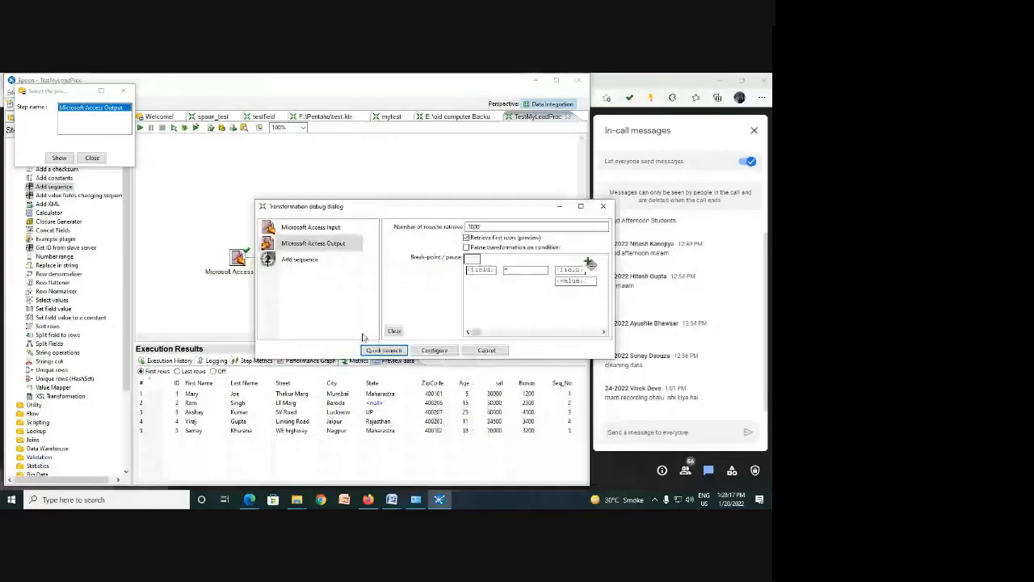
left_click(394, 353)
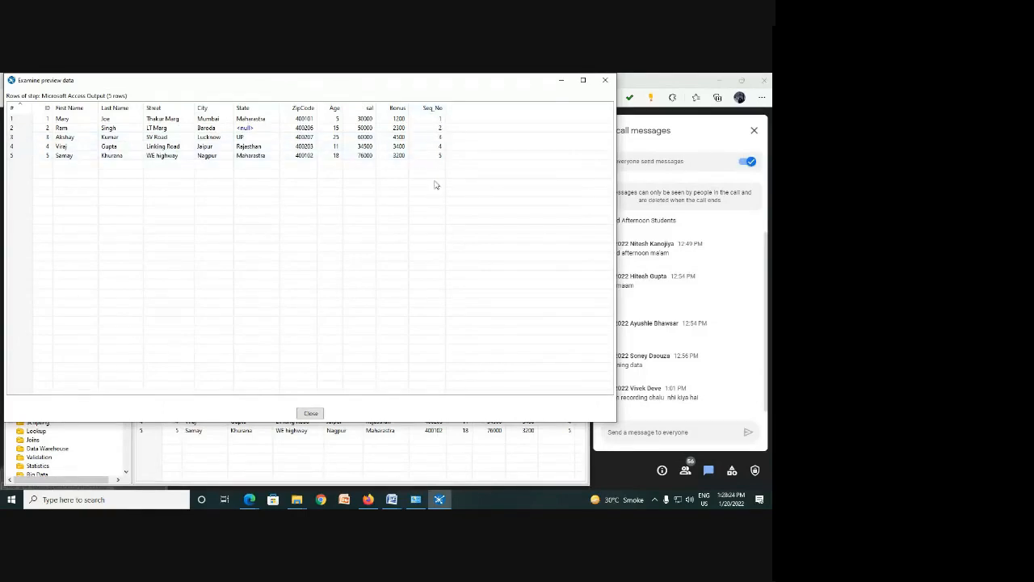
left_click(605, 80)
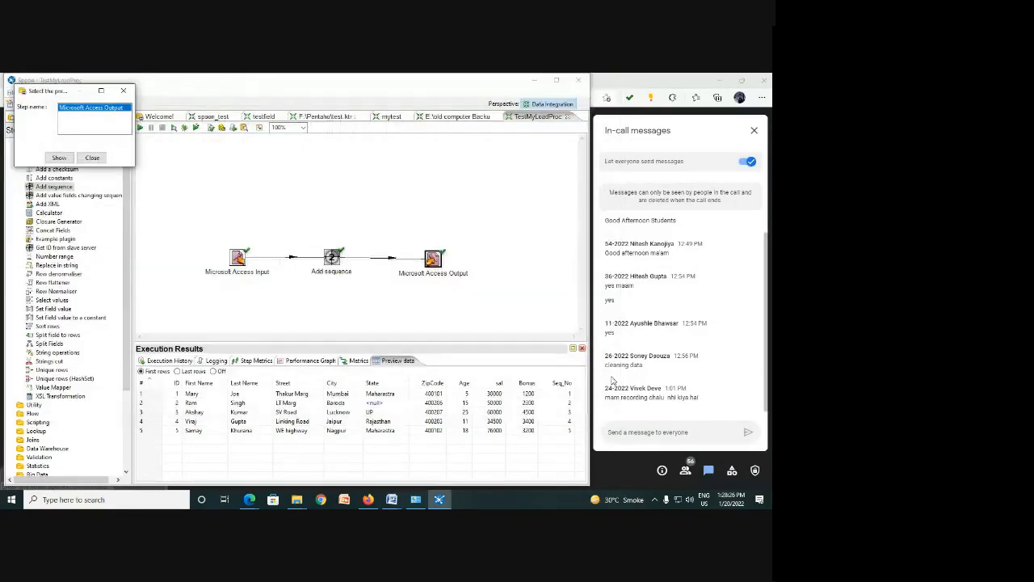
left_click(98, 160)
left_click(92, 158)
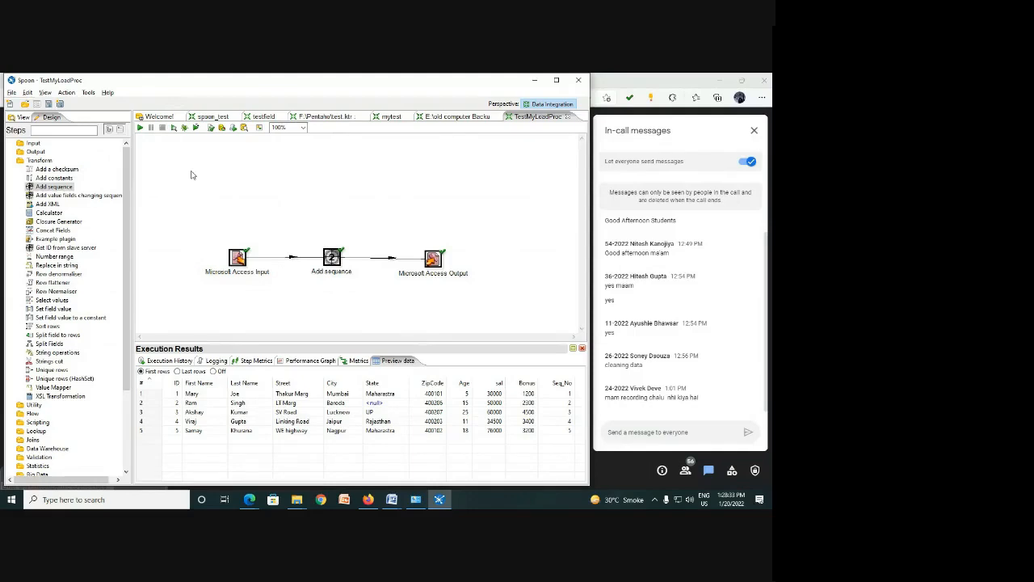
Step: Delete all three steps from the TestMyLoadProc canvas and confirm their removal
key("ctrl+a")
key("Delete")
key("Return")
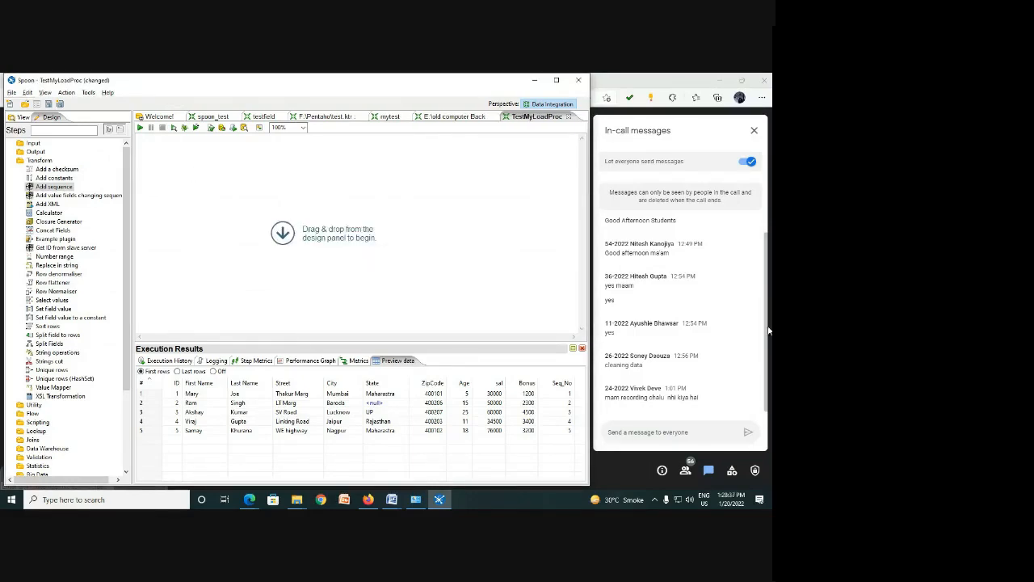
Step: Add a Microsoft Excel Input step and, beside it, a Microsoft Excel Output step to the empty canvas
left_click(10, 144)
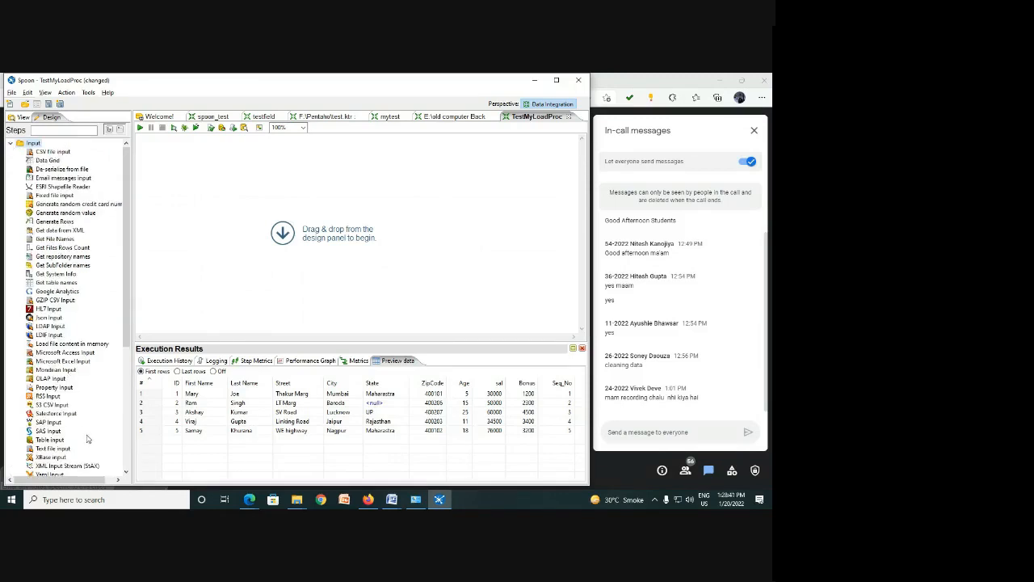
left_click_drag(64, 361, 220, 181)
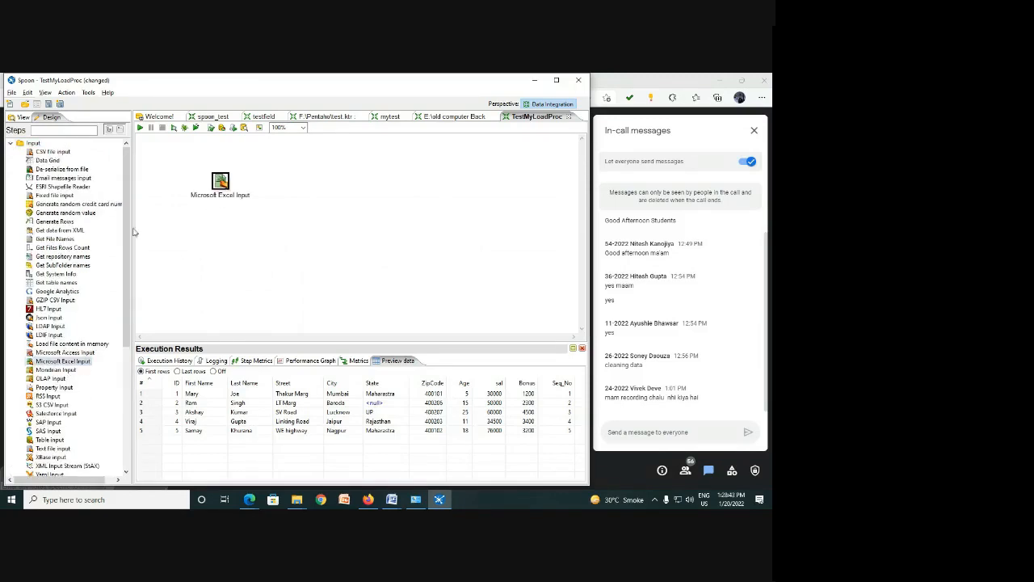
left_click(10, 144)
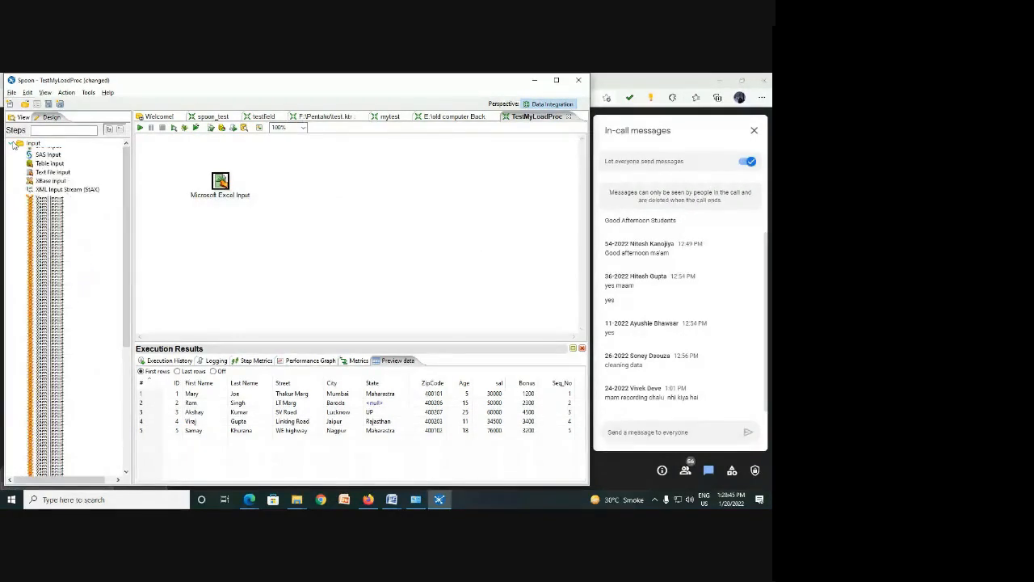
left_click(14, 153)
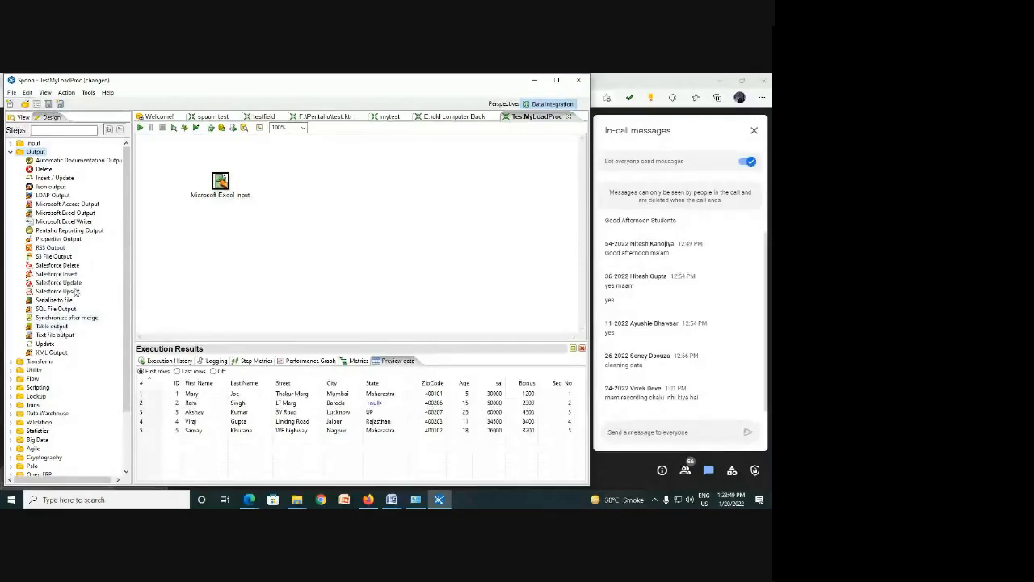
left_click_drag(68, 213, 388, 186)
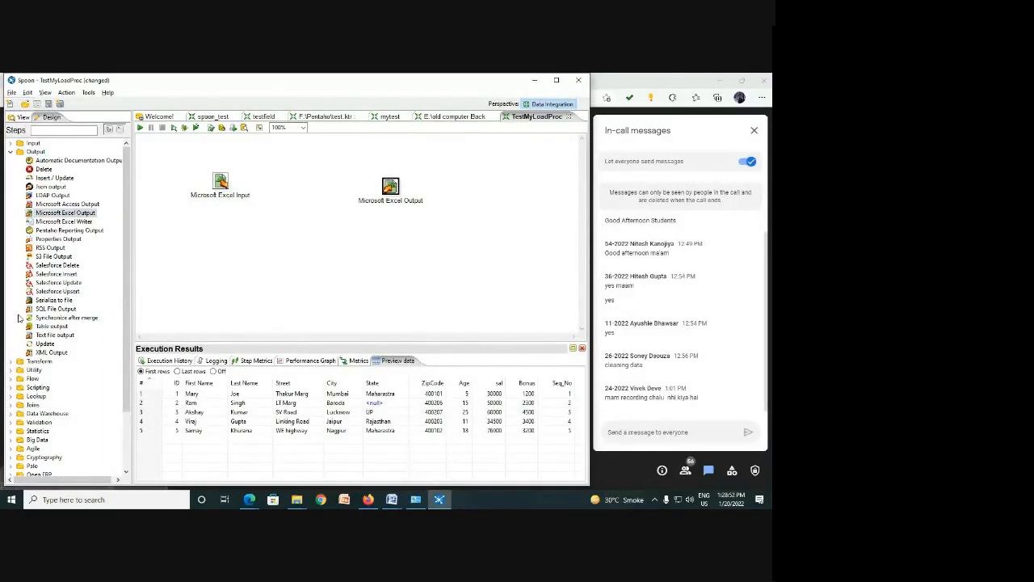
left_click(11, 151)
left_click(10, 160)
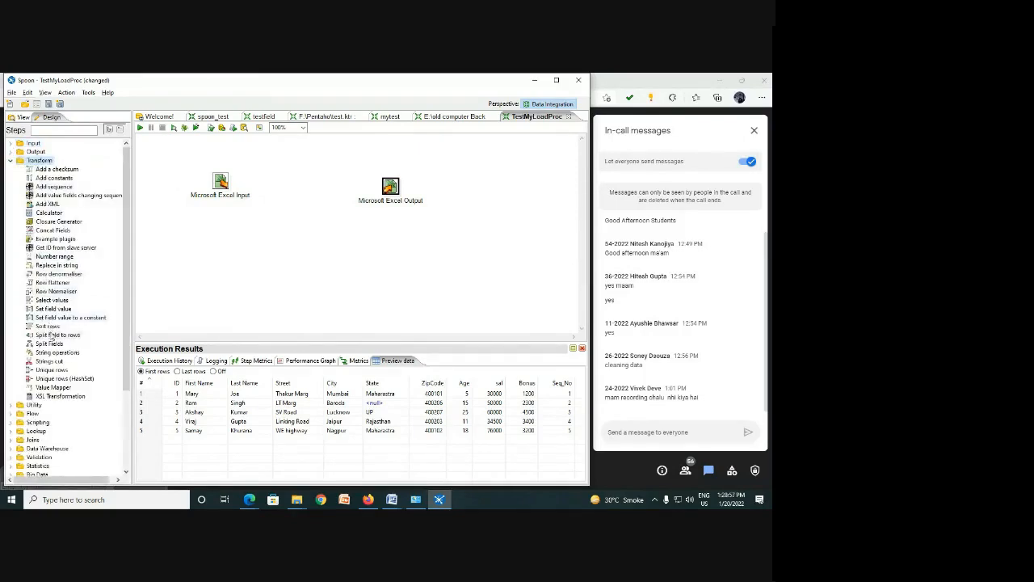
left_click_drag(50, 187, 313, 185)
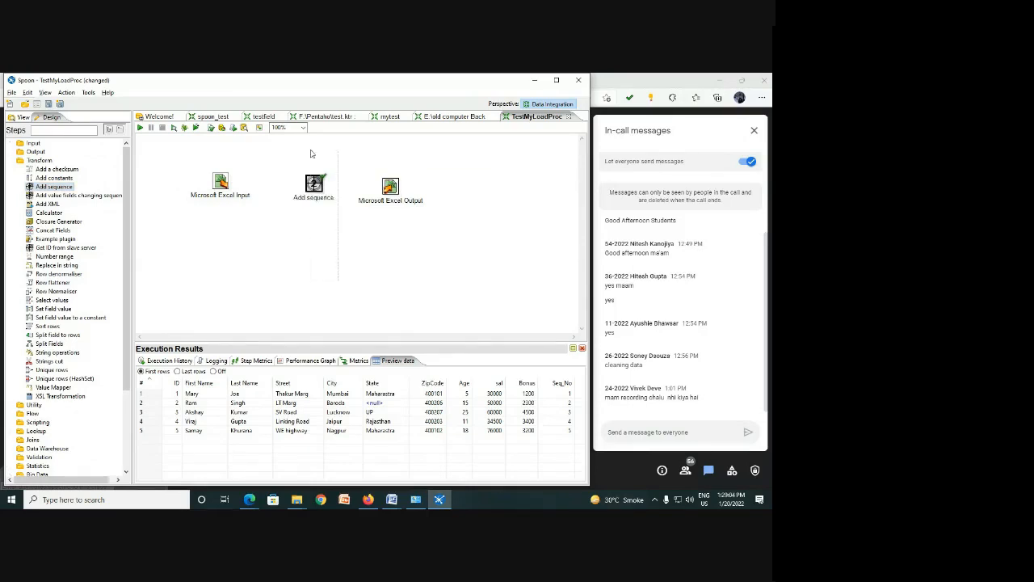
key("Delete")
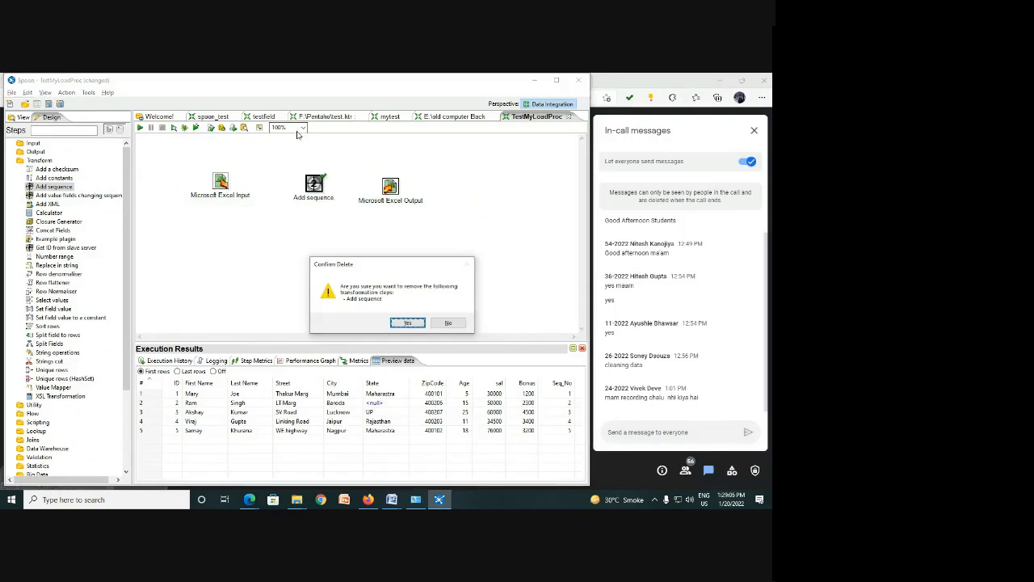
key("Return")
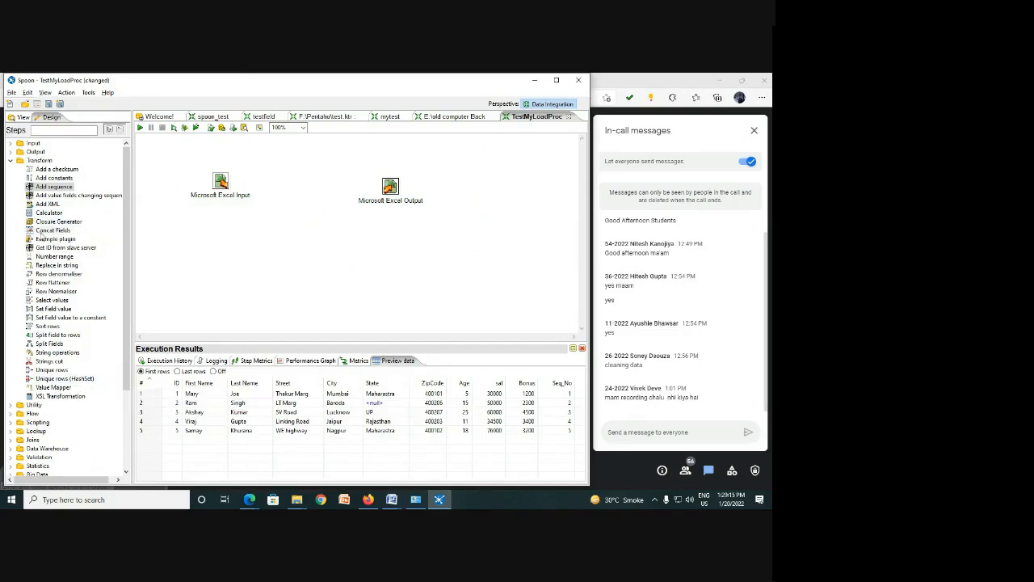
Step: Place a Concat Fields step between the Excel input and output steps, and open the Microsoft Excel Input step for editing
left_click_drag(52, 230, 301, 188)
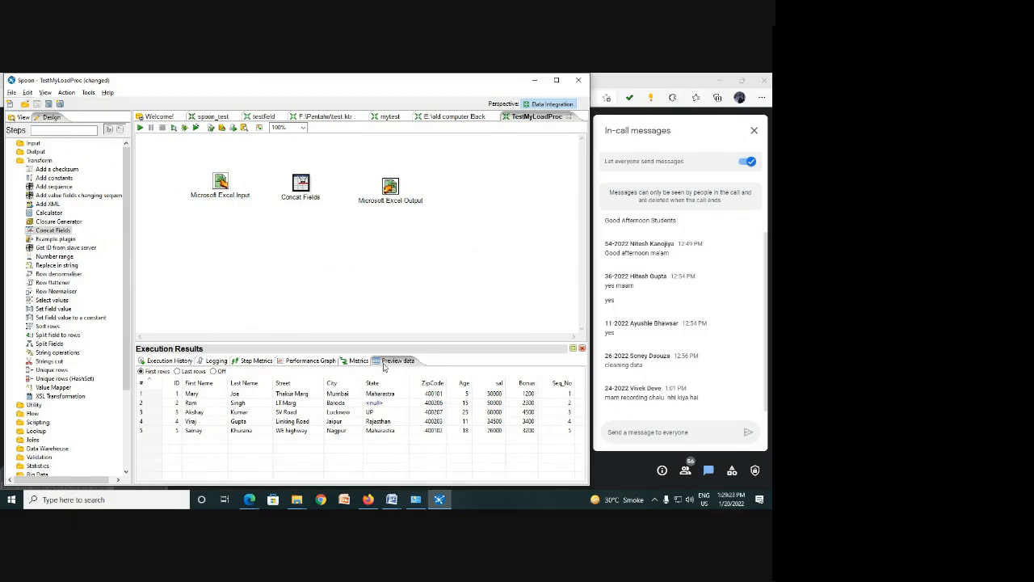
right_click(217, 188)
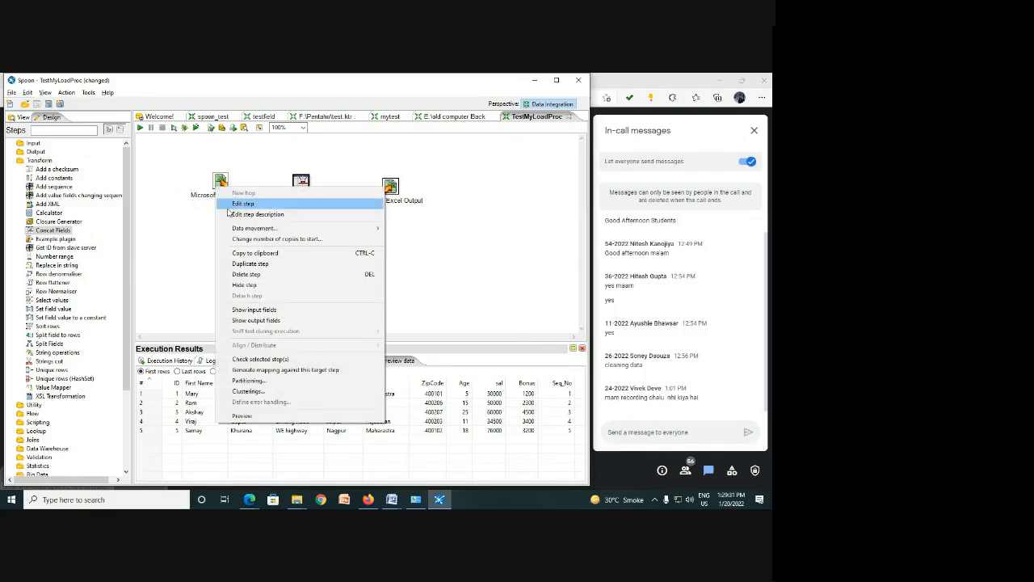
left_click(233, 206)
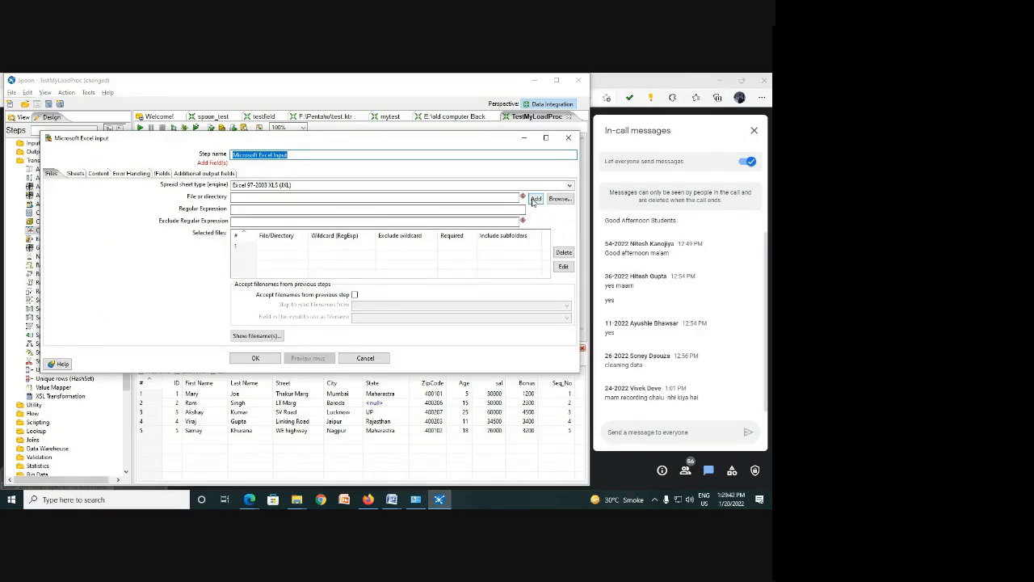
Step: Switch to File Explorer's data-integration folder, open file2 in Microsoft Excel and maximize the workbook window
left_click(298, 501)
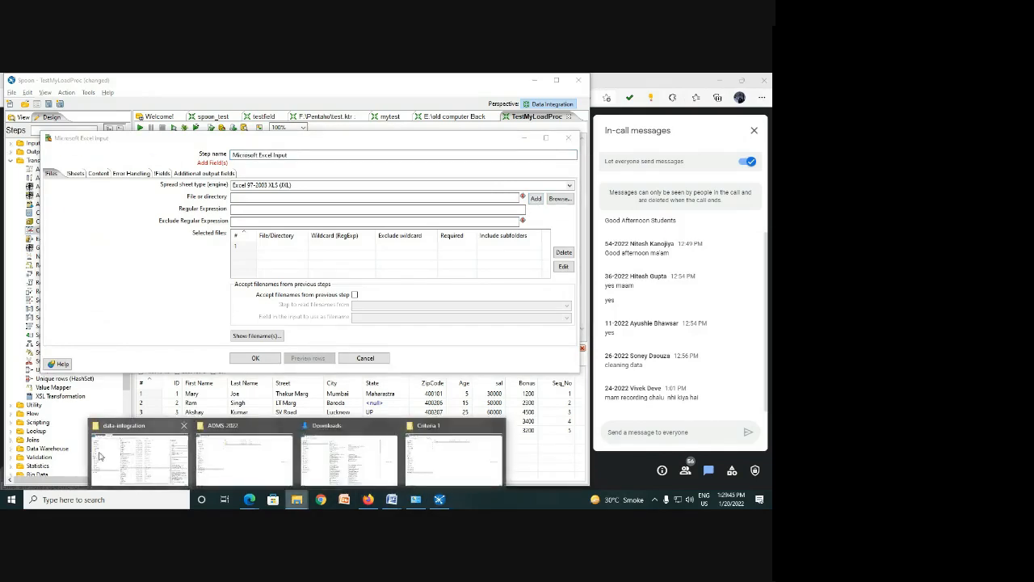
left_click(139, 457)
scroll(242, 274, "up", 7)
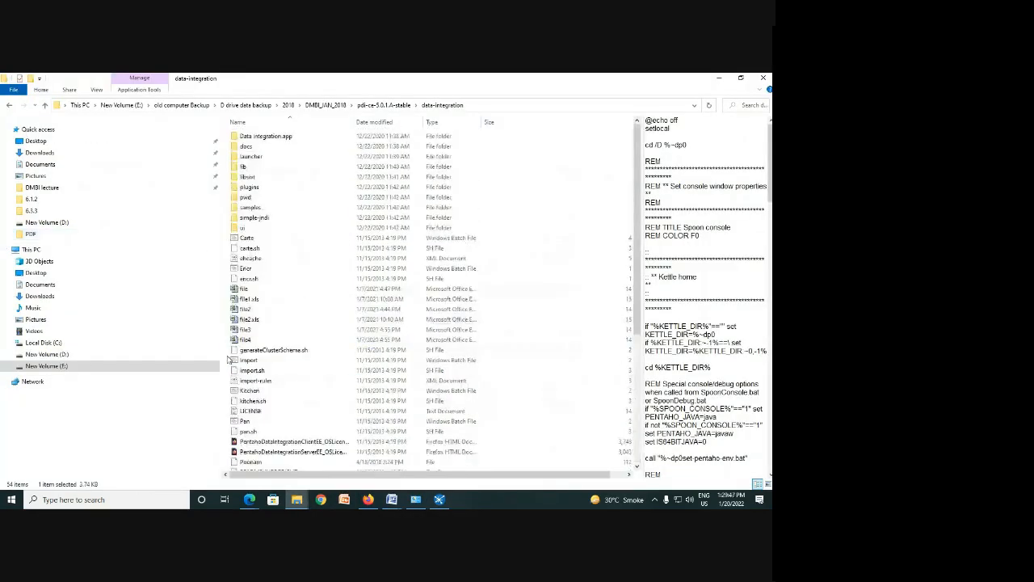
left_click(249, 311)
left_click(248, 310)
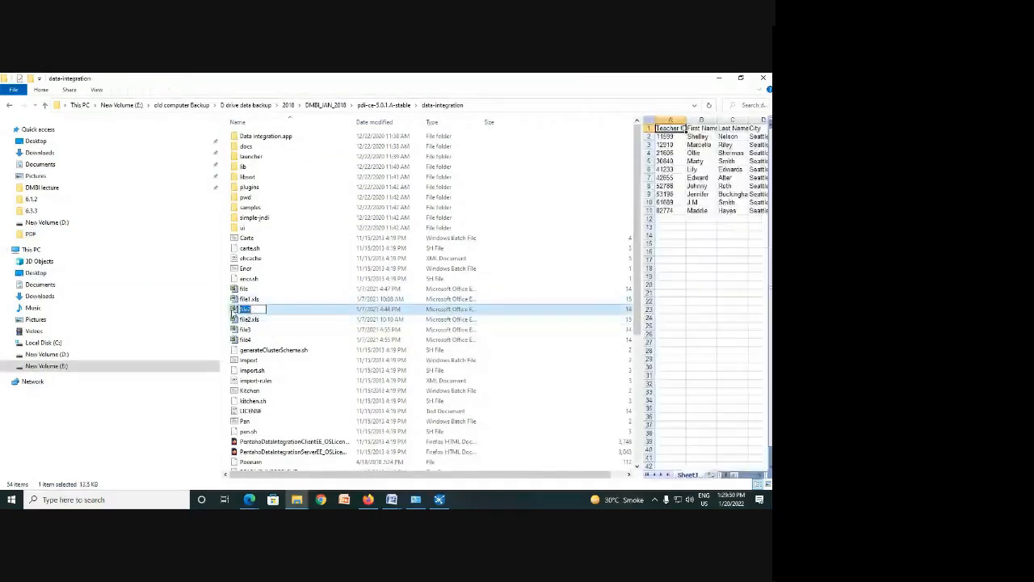
double_click(249, 310)
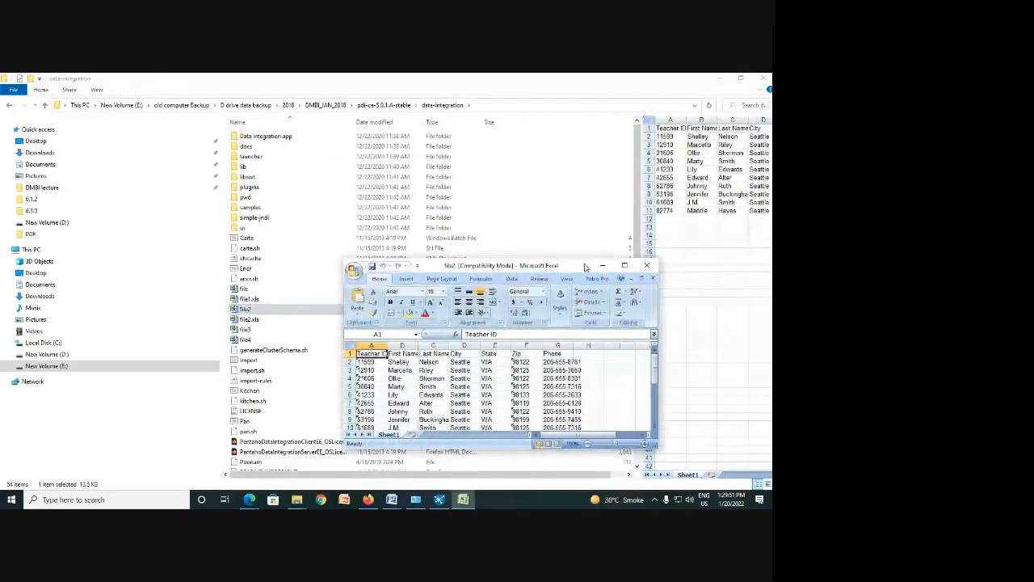
double_click(585, 266)
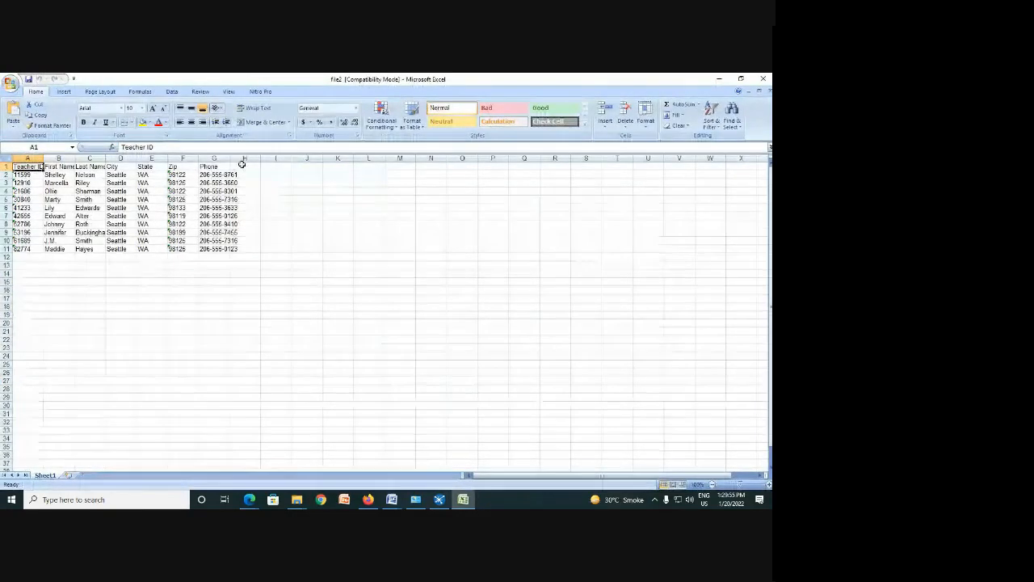
Step: Widen the Teacher ID, First Name, Last Name and Phone columns of the file2 worksheet to fit their contents
left_click_drag(230, 153, 239, 153)
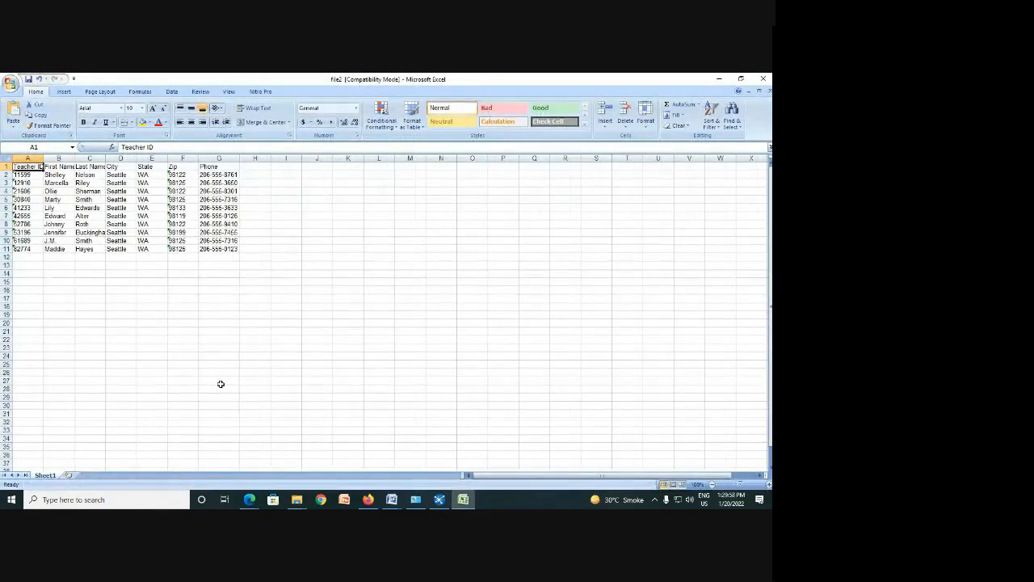
double_click(44, 156)
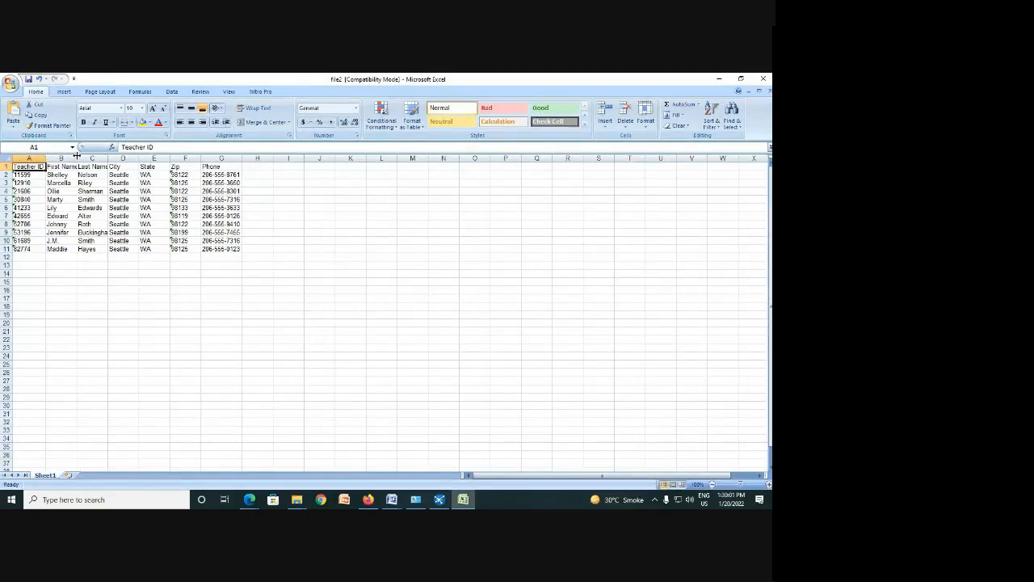
double_click(77, 155)
double_click(110, 155)
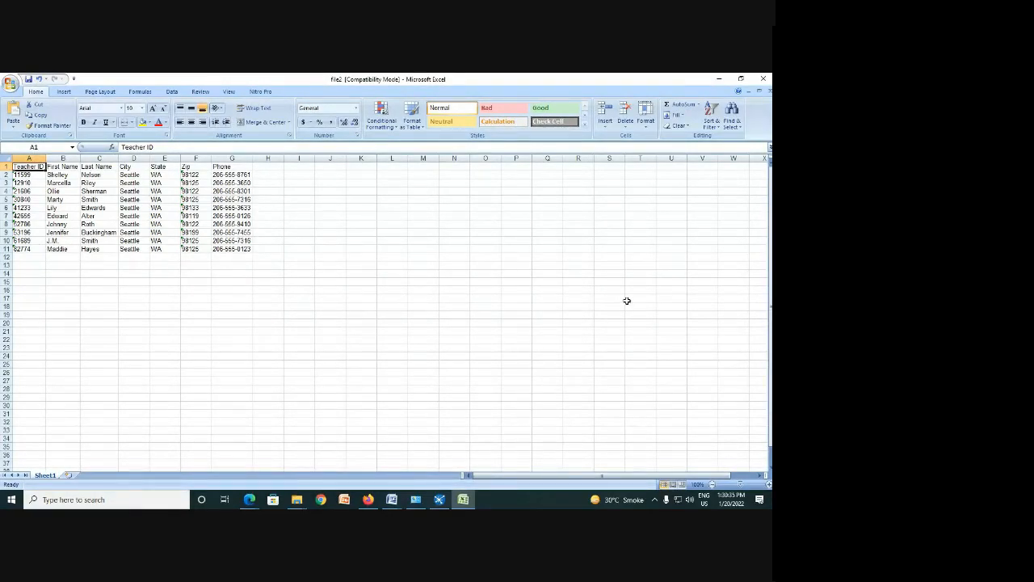
Step: Bring the Google Meet window forward and switch back to Spoon's Microsoft Excel Input dialog
mouse_move(368, 501)
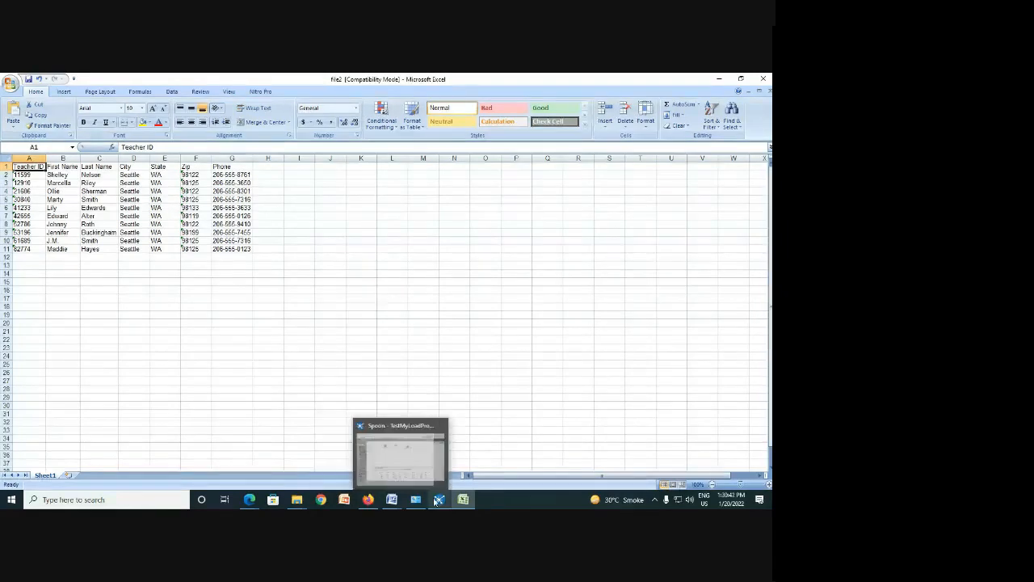
left_click(437, 500)
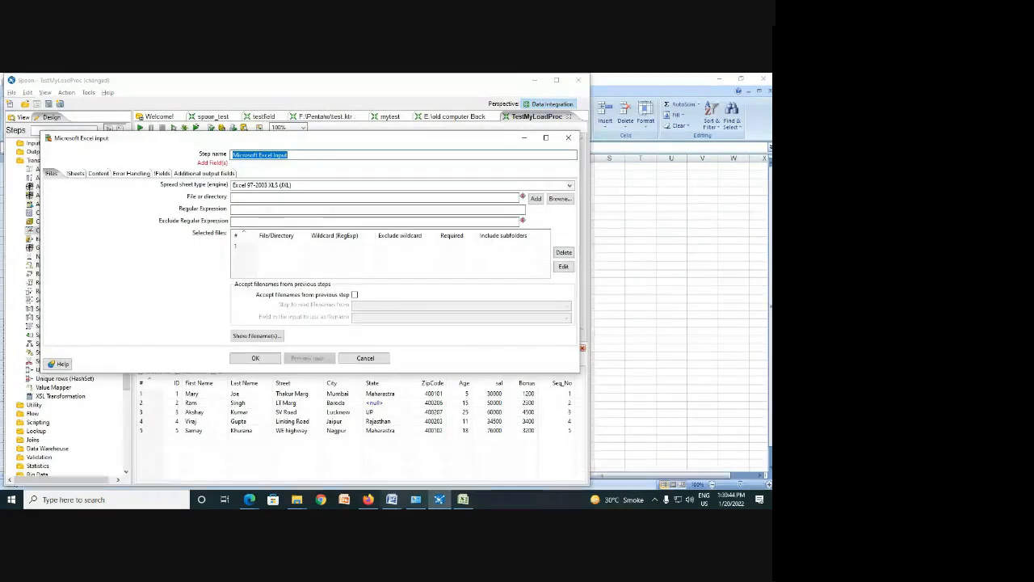
mouse_move(251, 501)
left_click(206, 453)
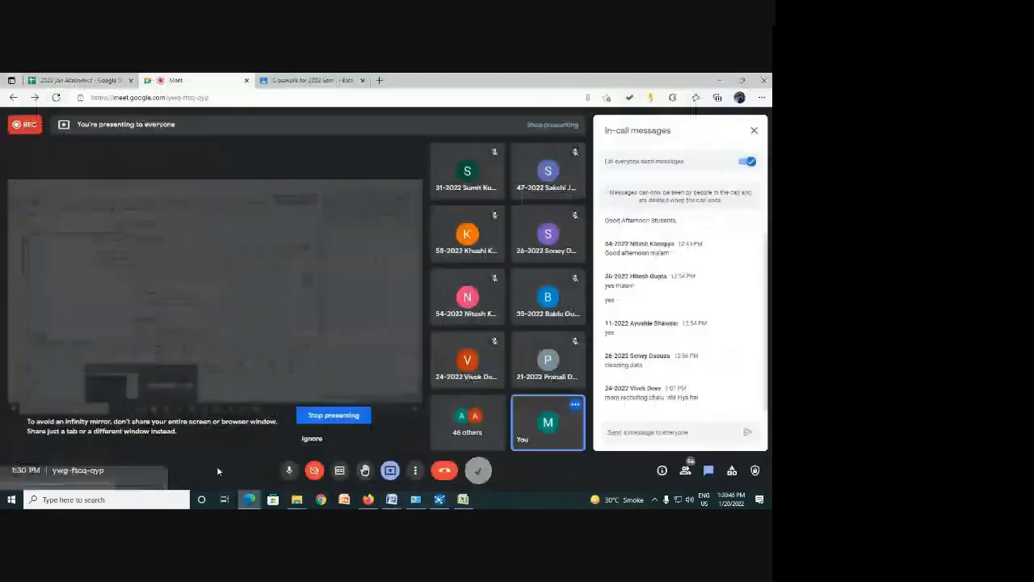
left_click(439, 499)
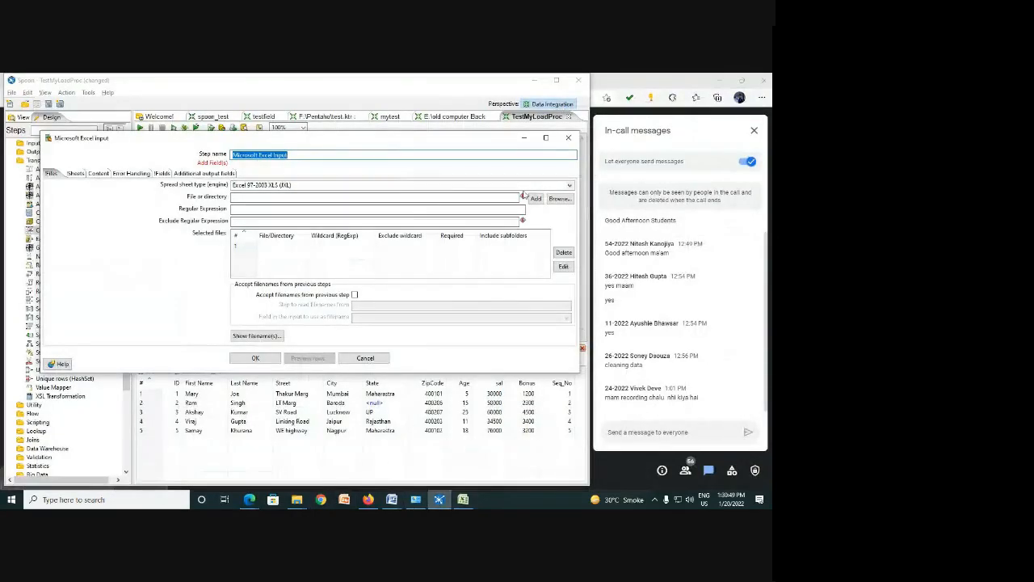
Step: Browse for file2 through Quick access and add it to the selected files of the Microsoft Excel Input step
left_click(558, 200)
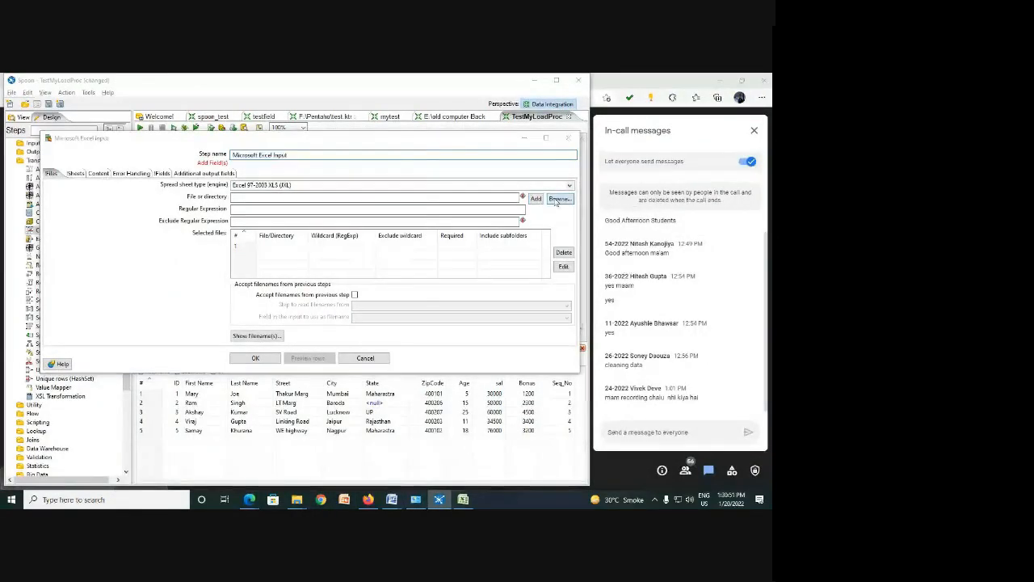
scroll(219, 316, "down", 3)
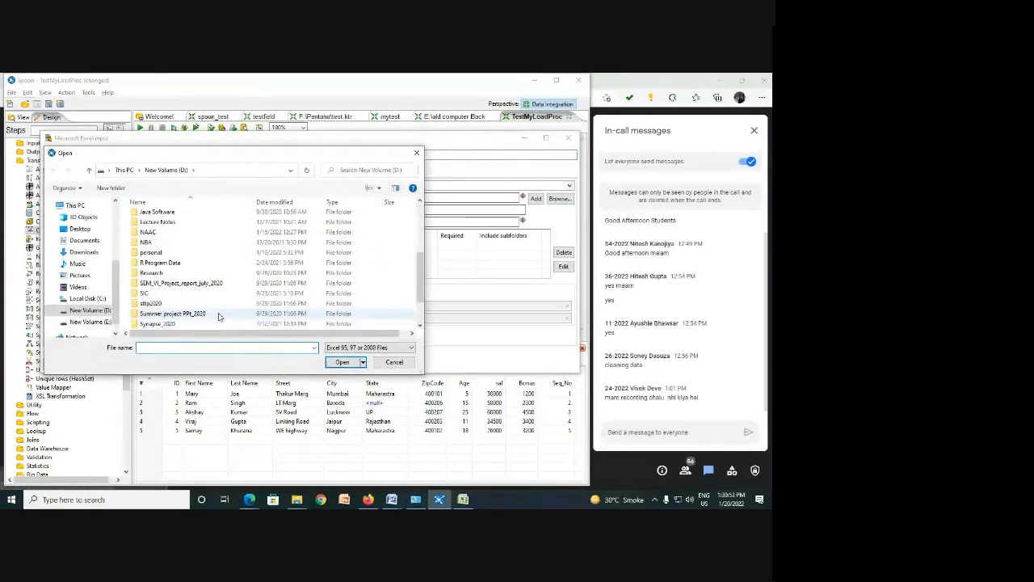
scroll(219, 315, "up", 3)
scroll(81, 259, "up", 5)
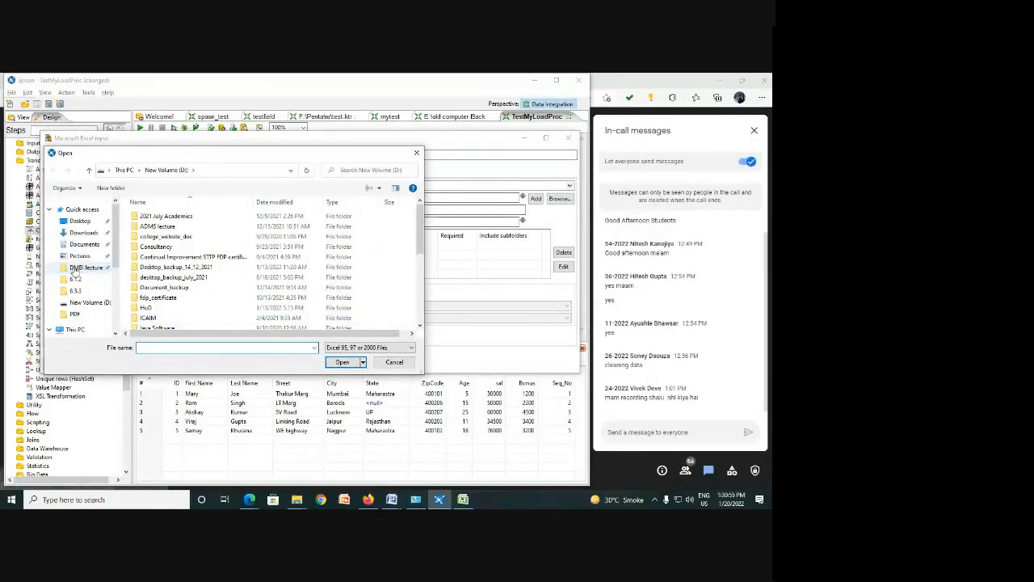
left_click(84, 211)
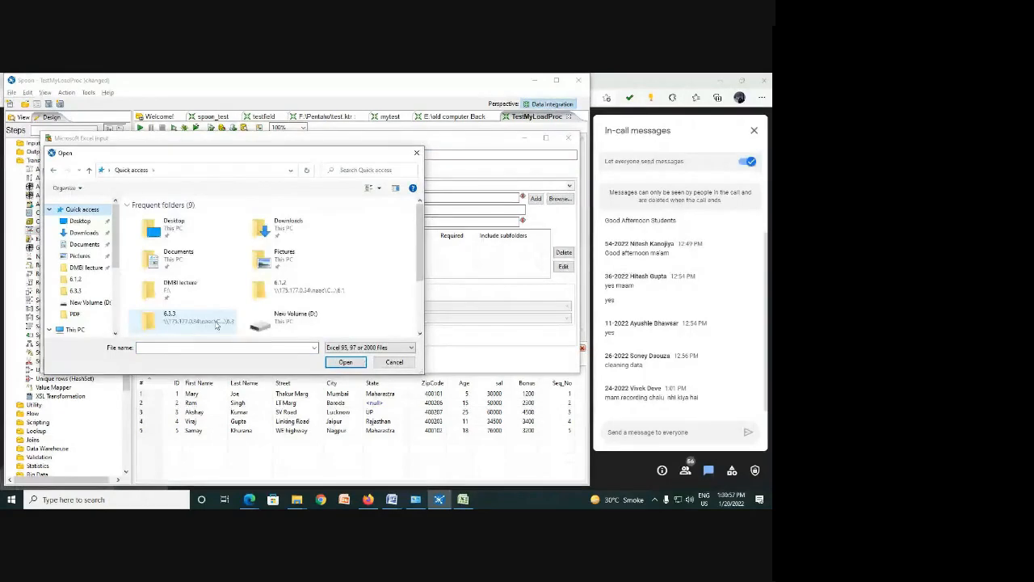
scroll(202, 307, "down", 3)
left_click(159, 330)
left_click(342, 362)
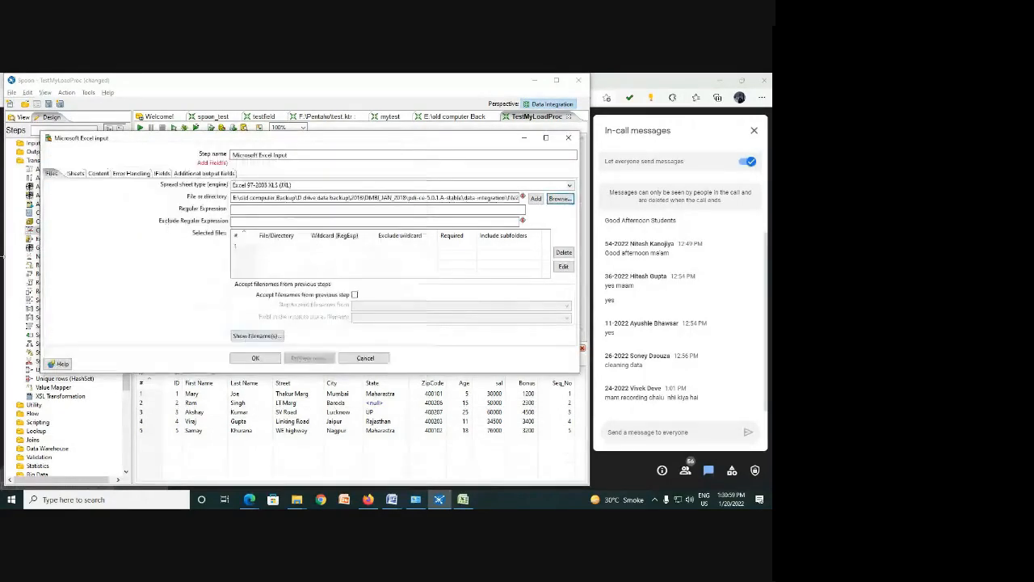
left_click(463, 198)
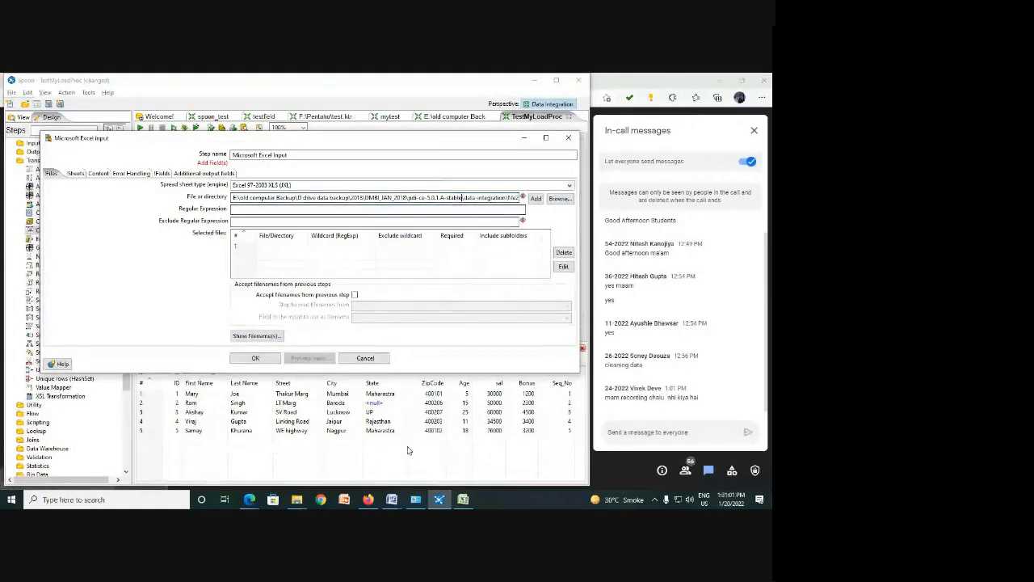
left_click(535, 199)
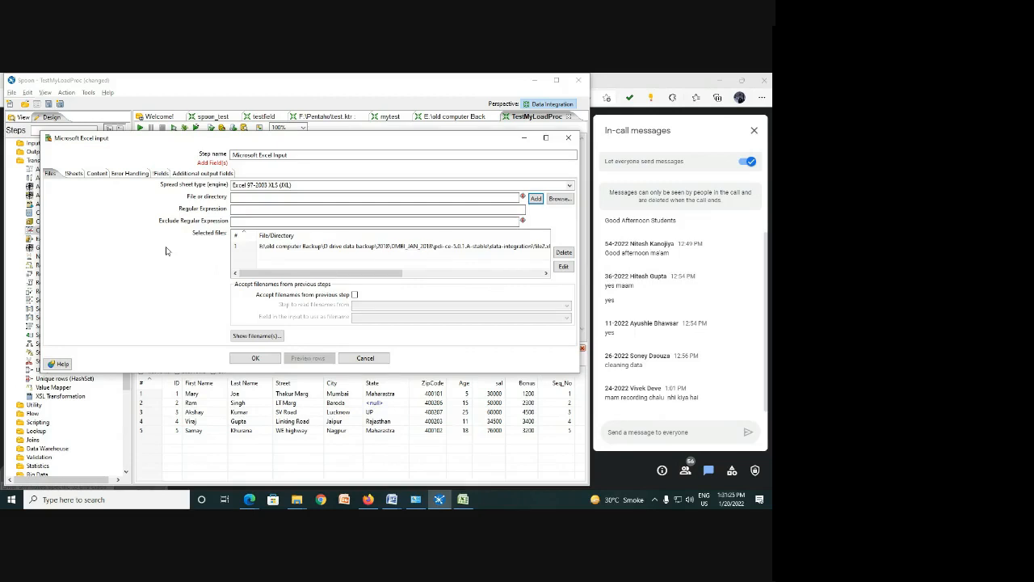
Step: Check the sheet name in the Excel workbook and add Sheet1 to the Excel input's list of sheets to read
left_click(75, 176)
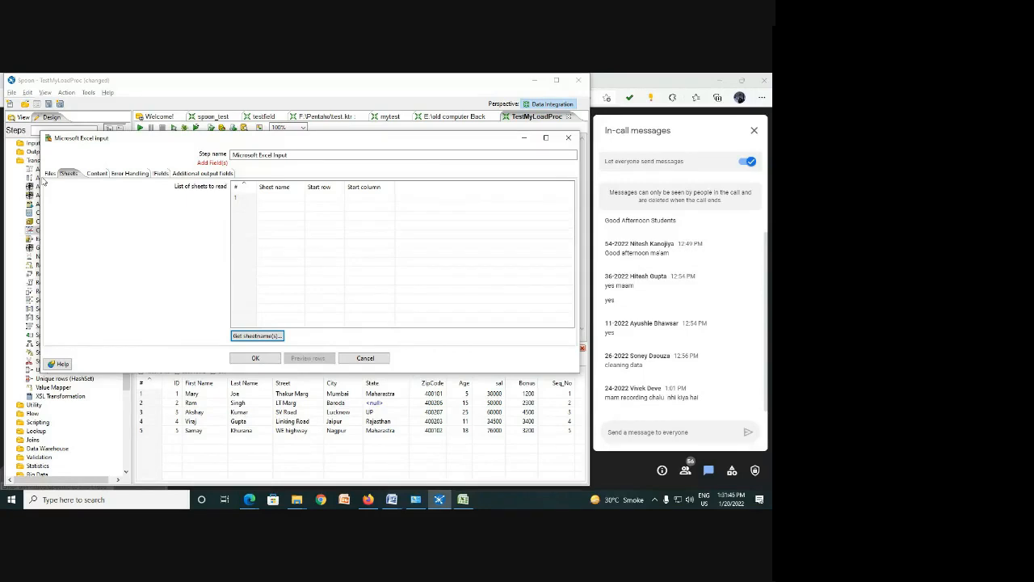
left_click(463, 500)
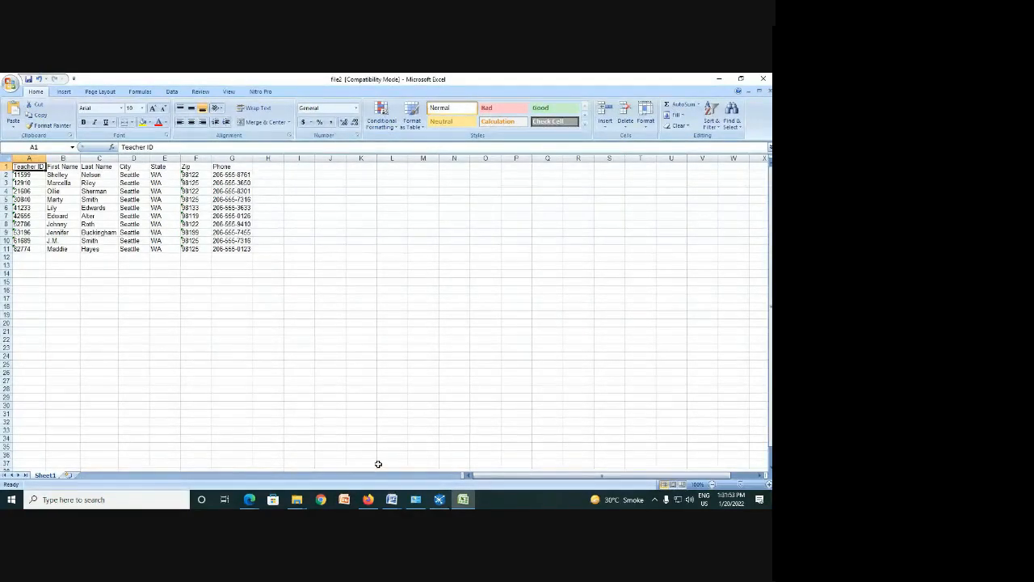
mouse_move(254, 503)
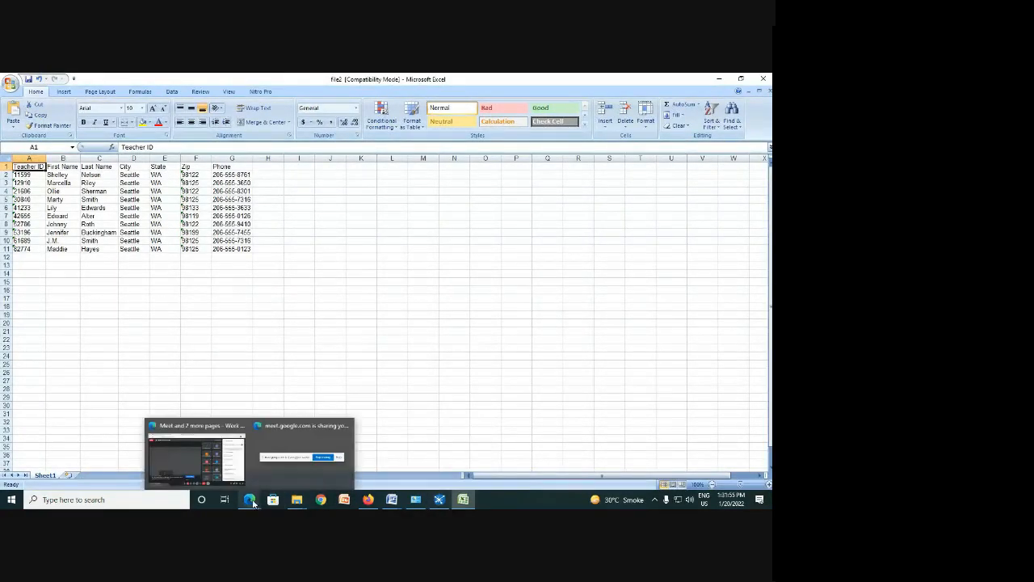
left_click(231, 459)
left_click(438, 499)
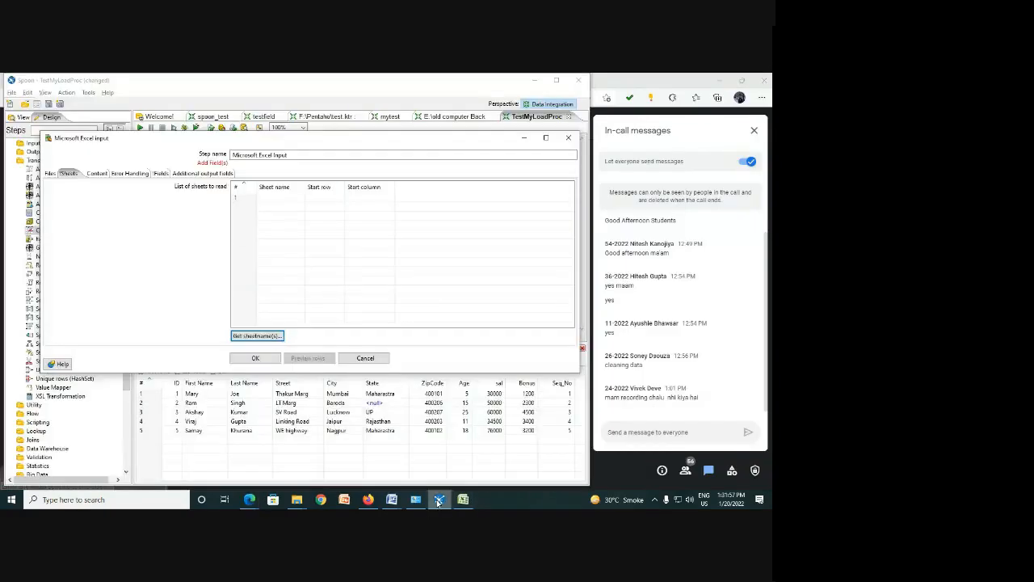
left_click(247, 338)
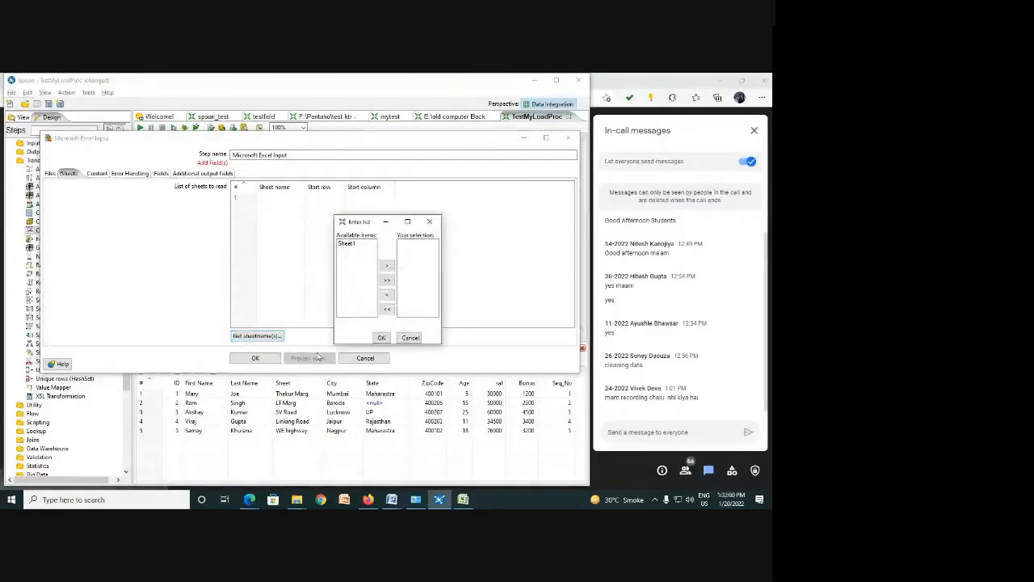
left_click(349, 247)
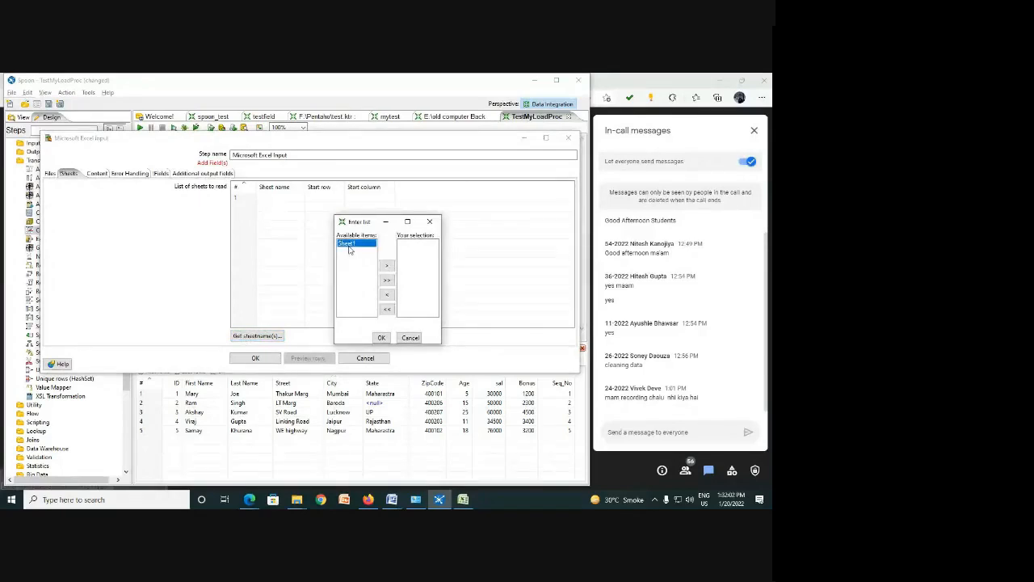
left_click(387, 266)
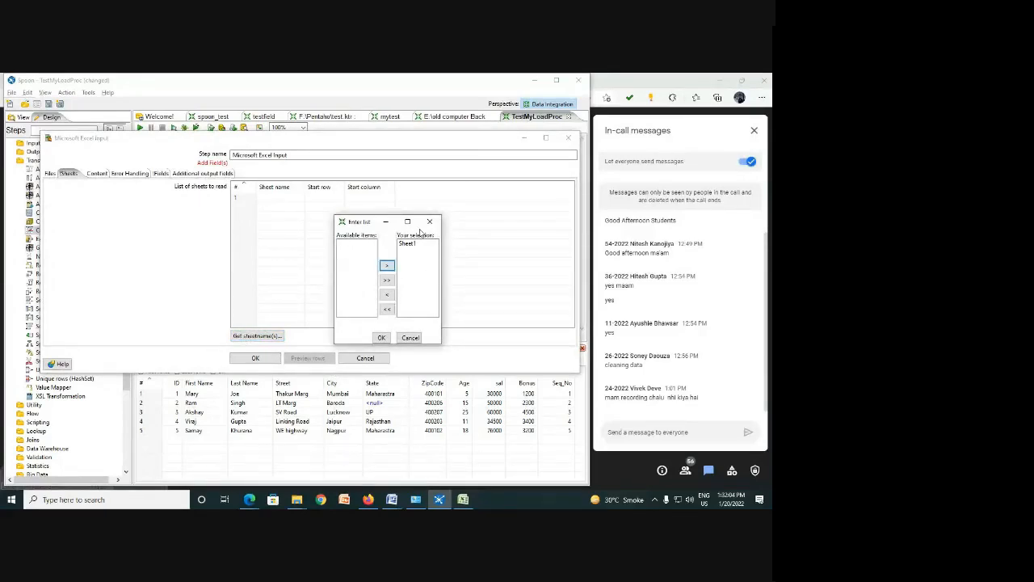
left_click(381, 338)
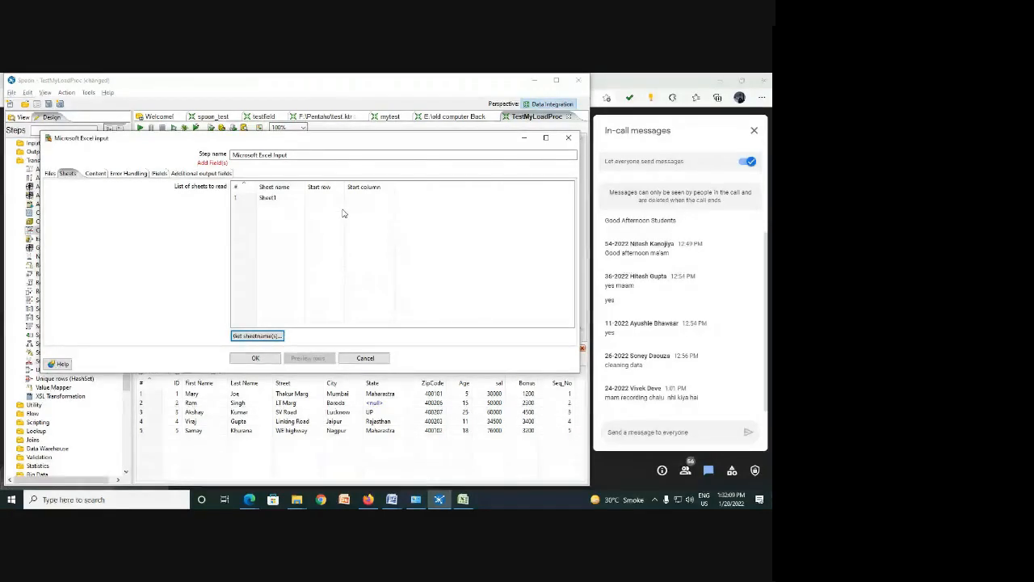
Step: Review the content and error-handling options, and get the Excel input's fields from the header row
left_click(90, 175)
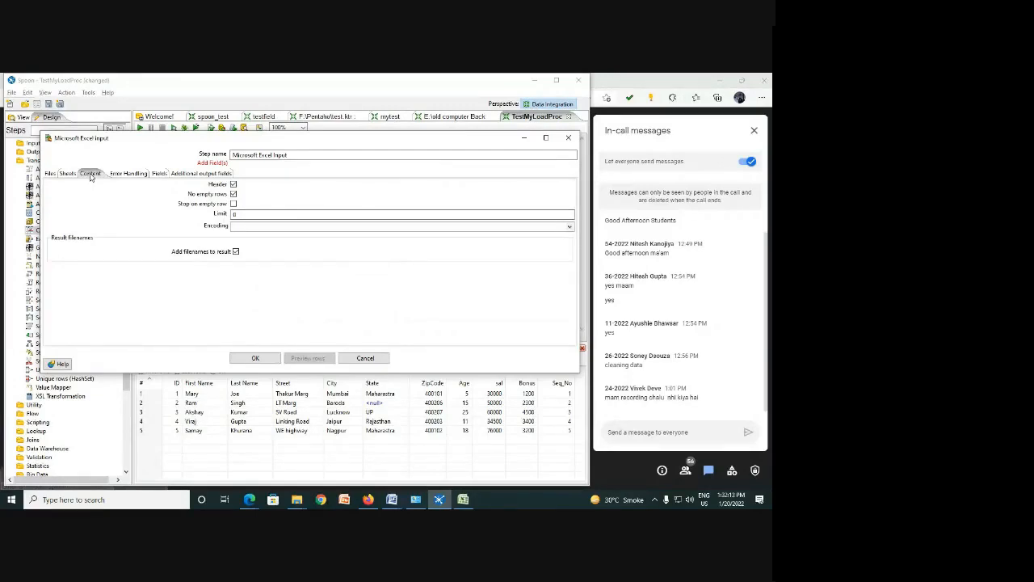
left_click(120, 174)
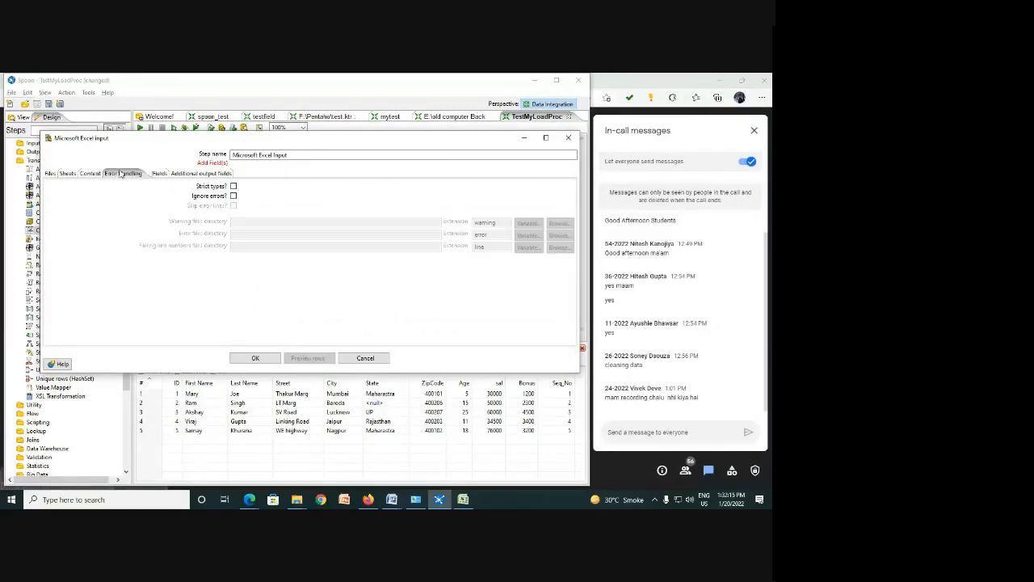
left_click(159, 174)
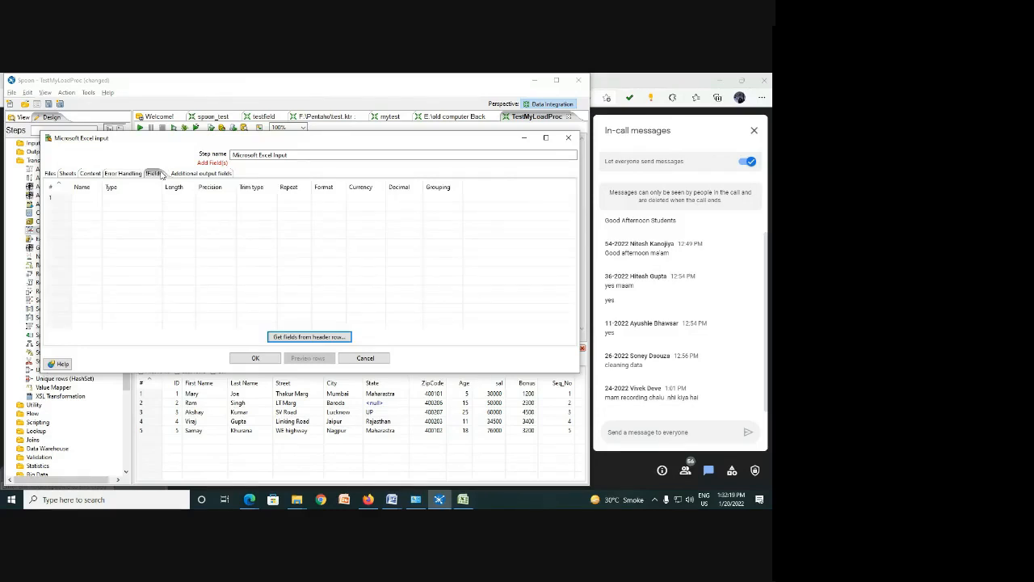
left_click(292, 339)
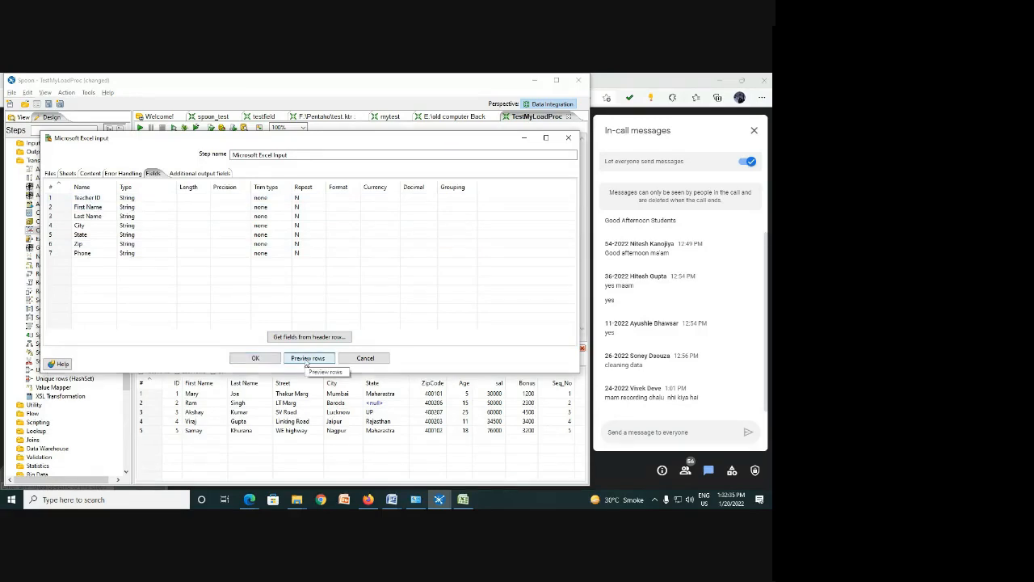
Step: Preview the rows of the Excel input, close the preview and accept the step's settings
left_click(306, 361)
left_click(140, 188)
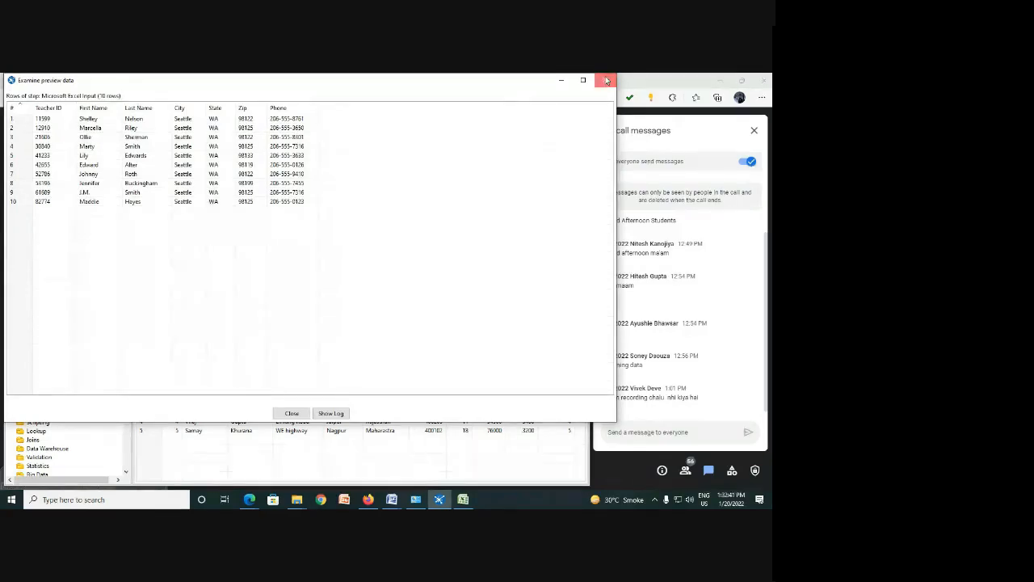
left_click(605, 79)
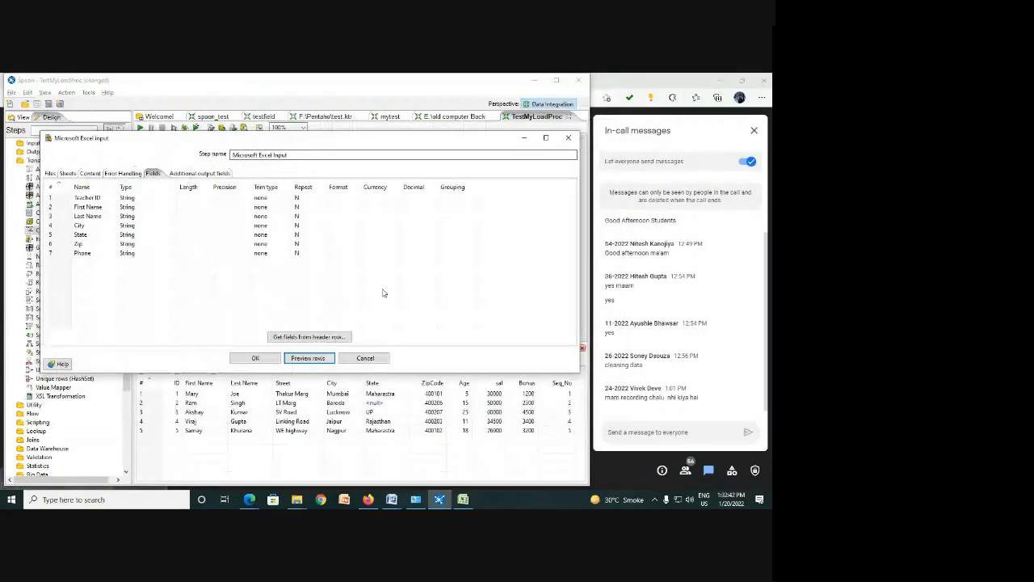
left_click(255, 358)
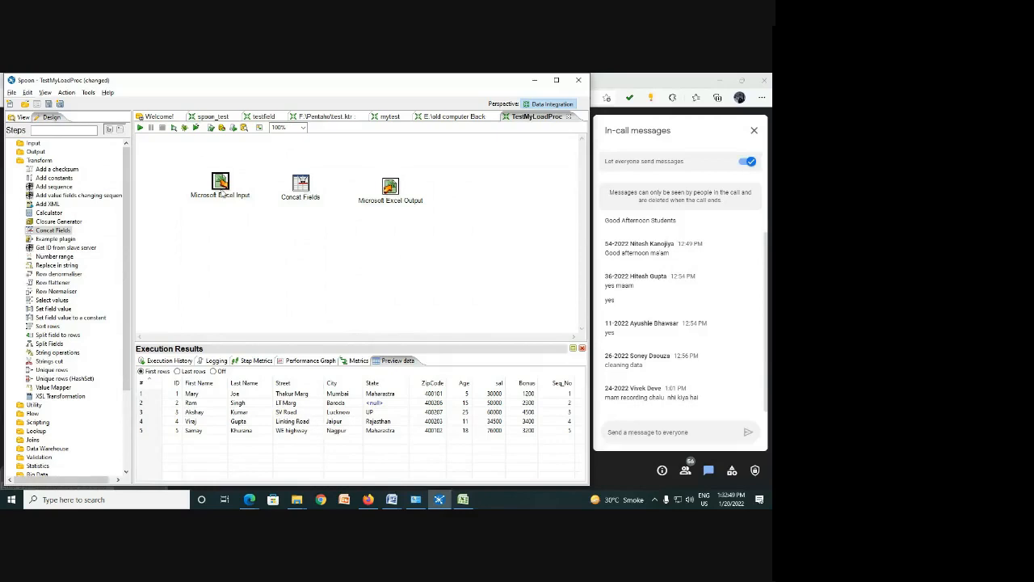
Step: Connect Microsoft Excel Input to Concat Fields and Concat Fields to Microsoft Excel Output with hops
mouse_move(222, 191)
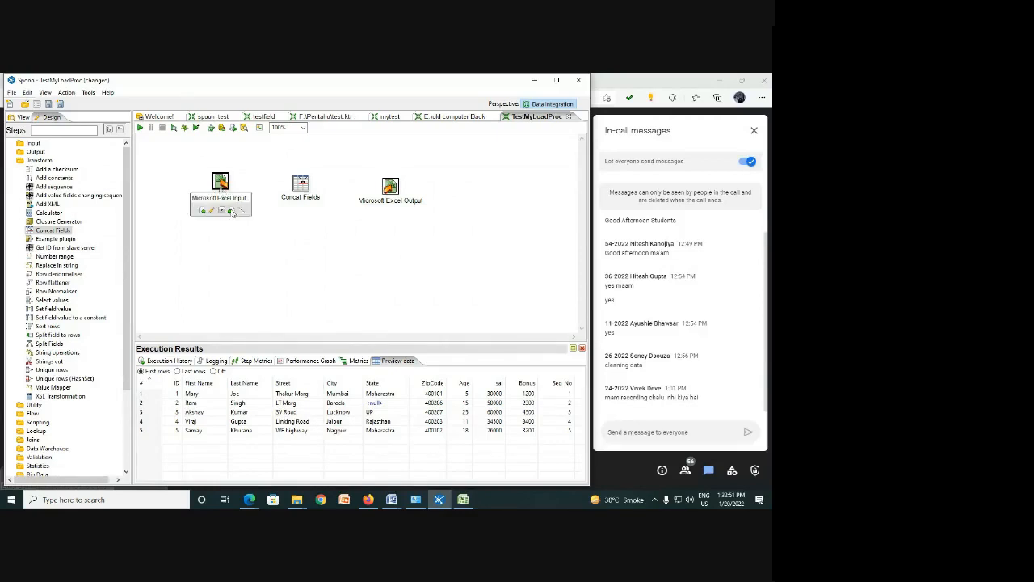
left_click_drag(232, 212, 301, 188)
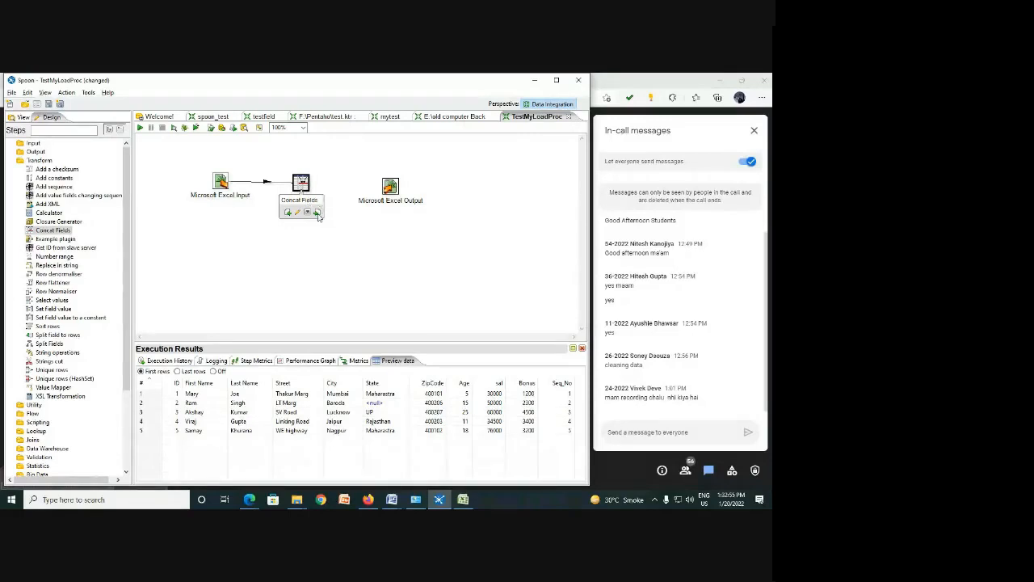
left_click_drag(317, 212, 393, 187)
mouse_move(391, 188)
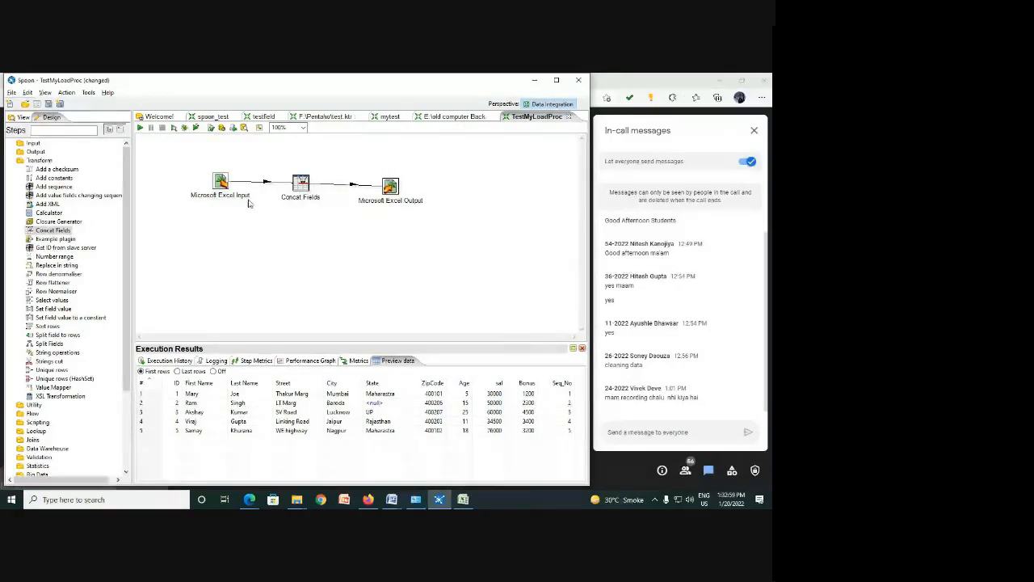
Step: In the Concat Fields settings, set the target field name to Fullname with a blank separator and add First Name as a String field
double_click(301, 184)
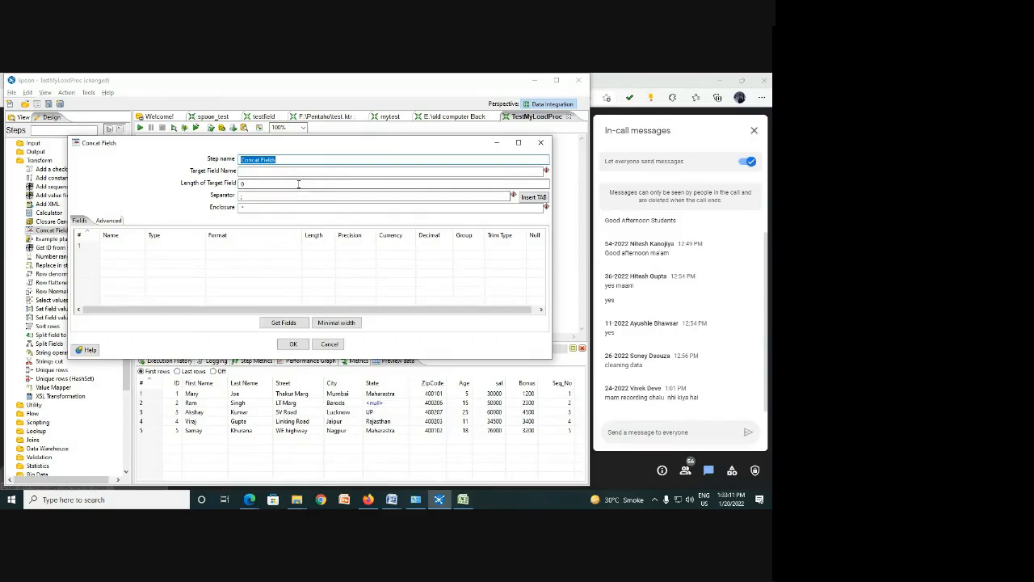
key("Tab")
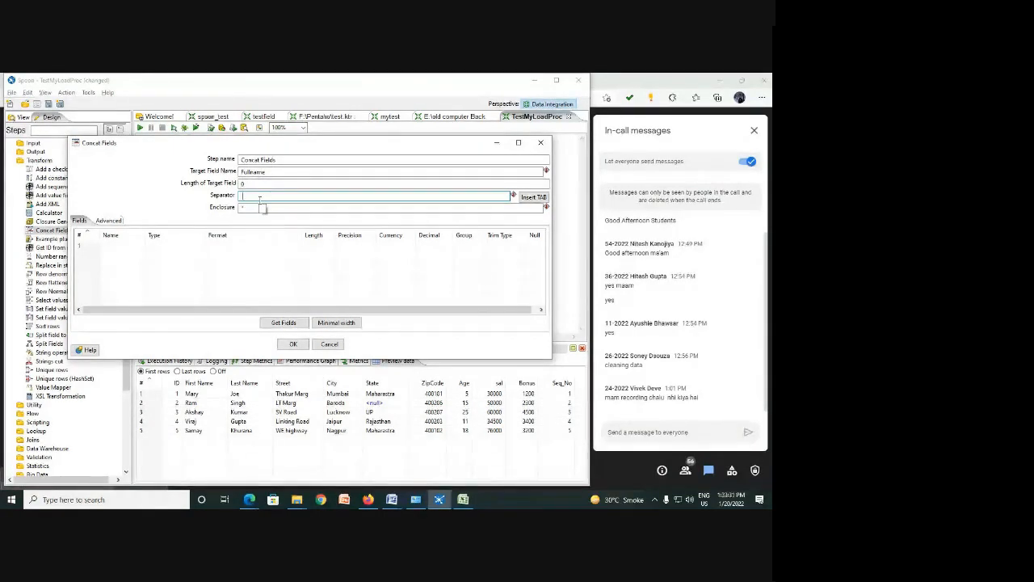
left_click(105, 247)
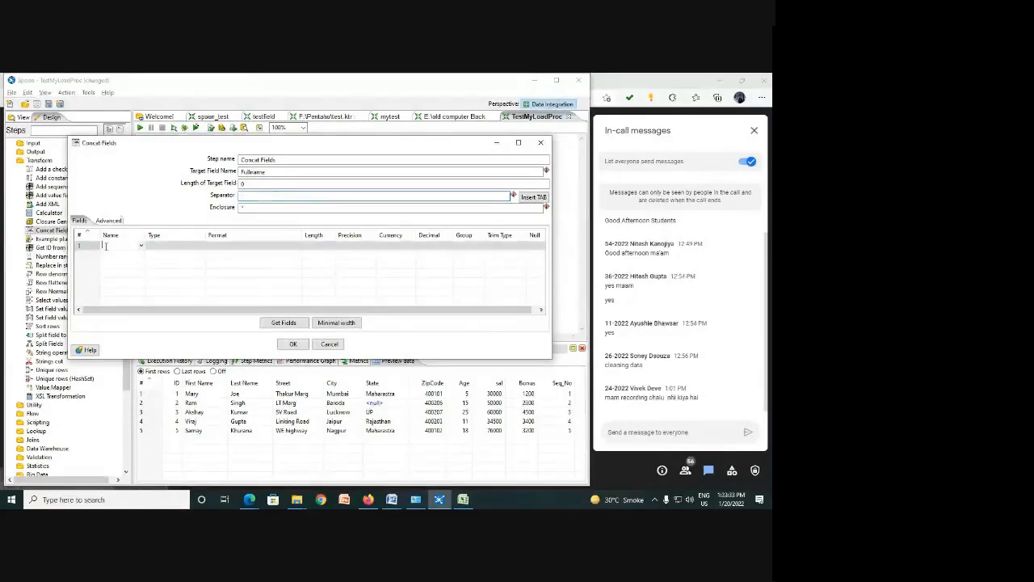
left_click(141, 245)
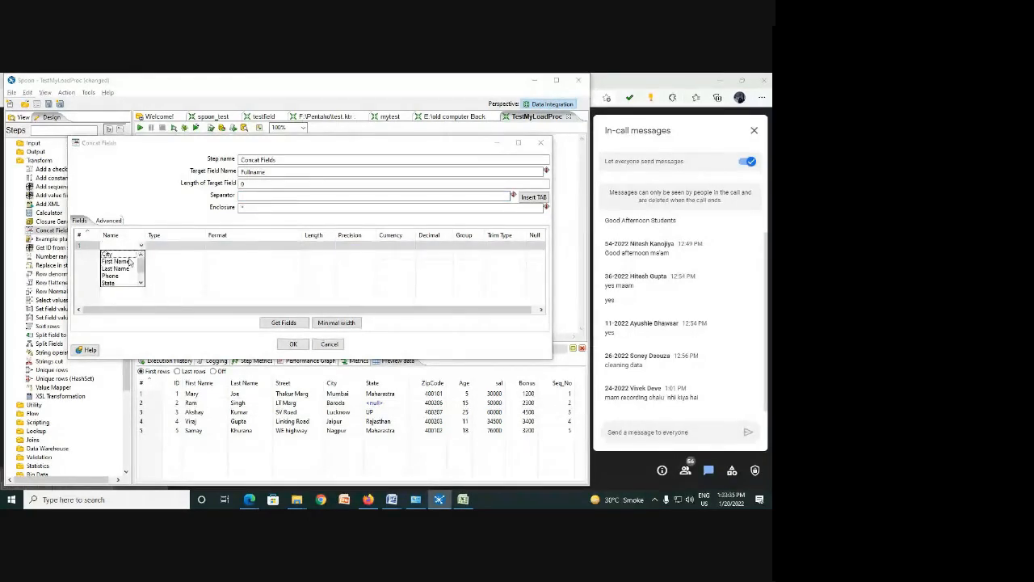
left_click(126, 265)
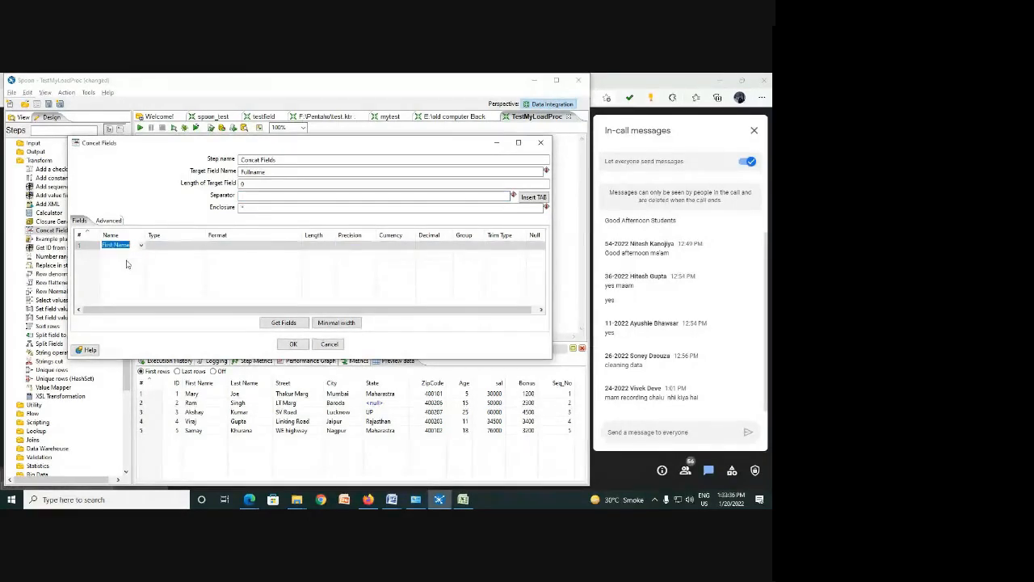
left_click(185, 245)
left_click(202, 247)
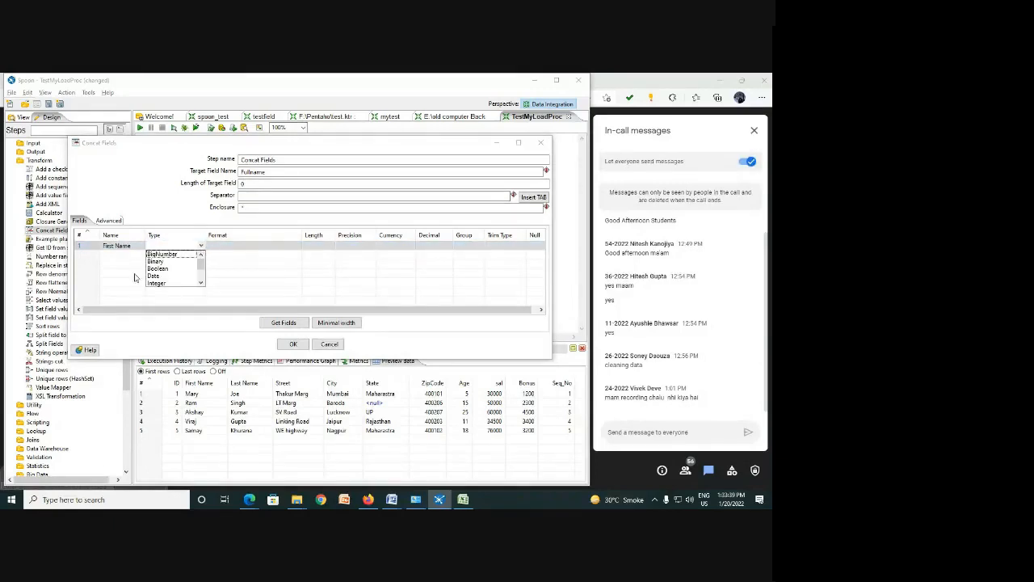
scroll(168, 282, "down", 2)
left_click(165, 277)
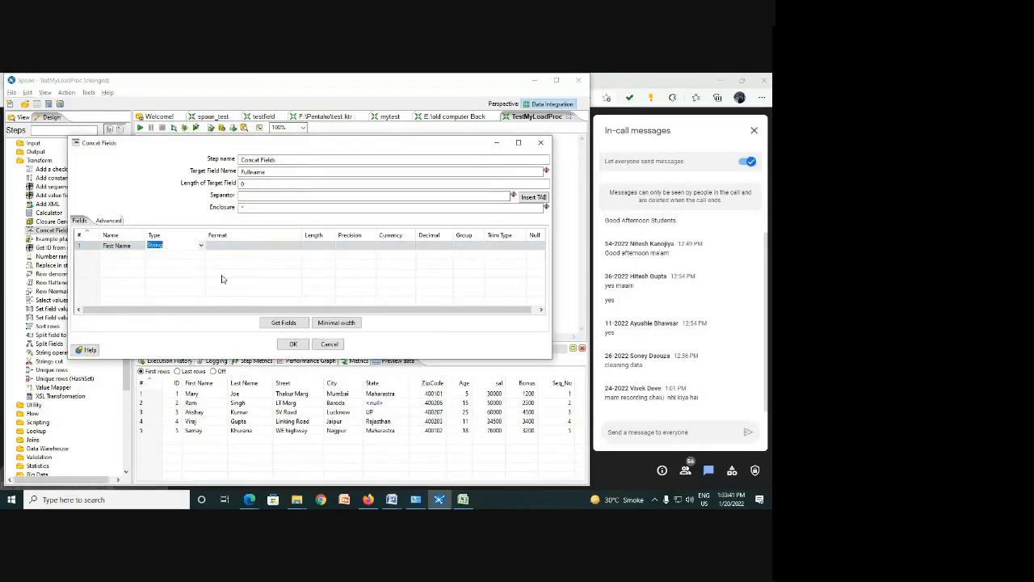
Step: Add Last Name as the second String field to concatenate and accept the Concat Fields settings
left_click(123, 255)
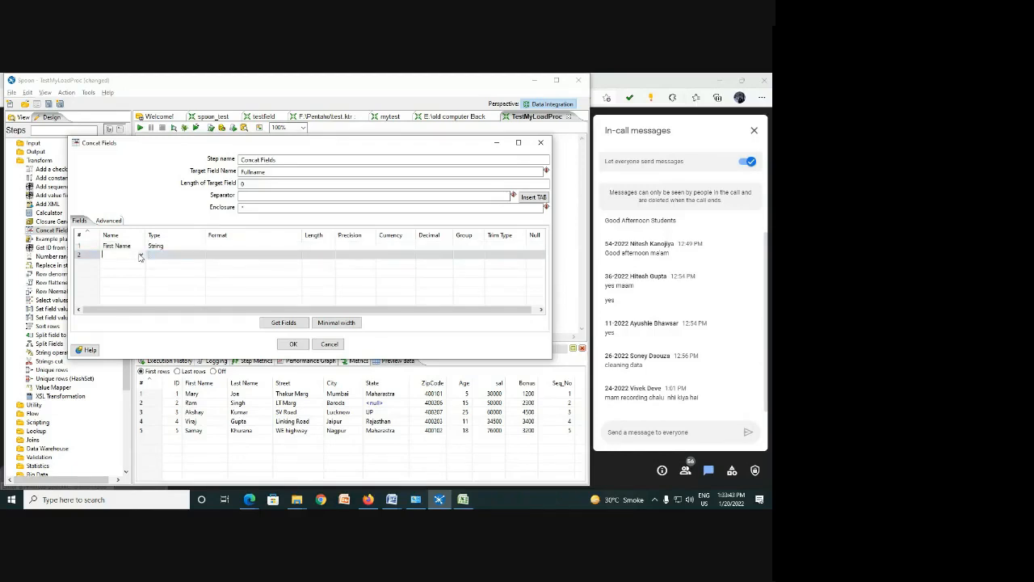
left_click(141, 255)
left_click(128, 277)
left_click(173, 254)
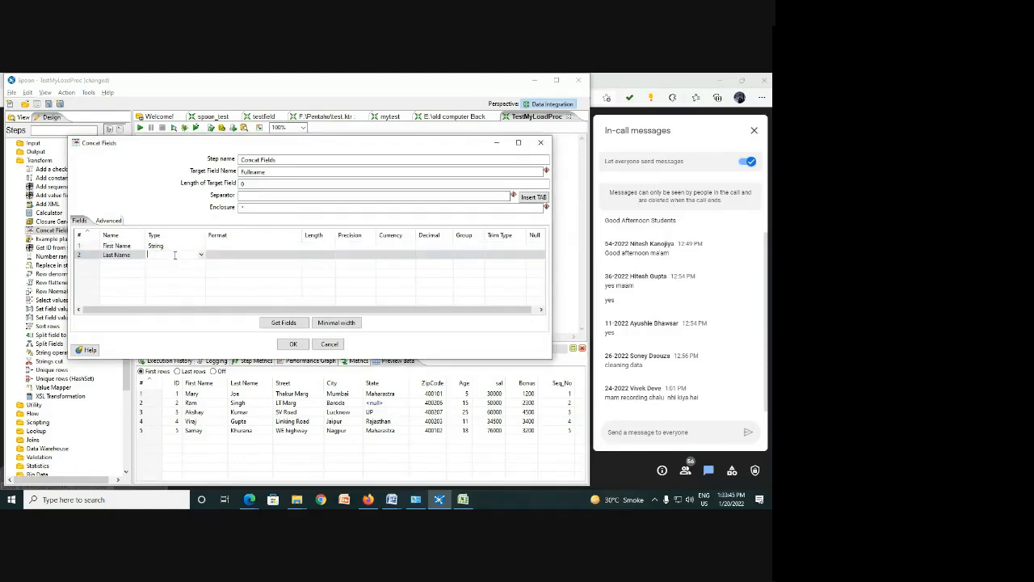
left_click(201, 255)
scroll(168, 292, "down", 2)
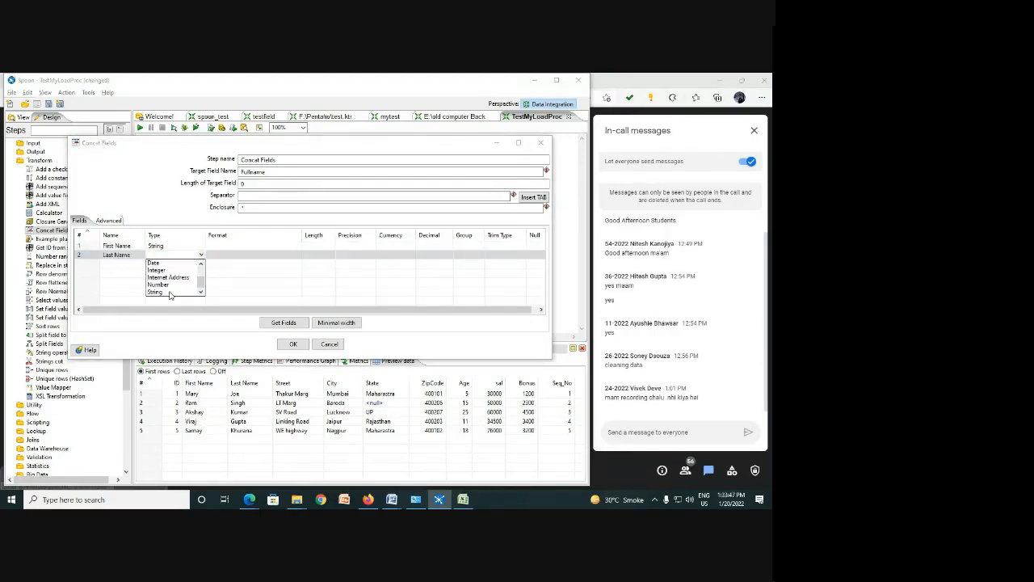
left_click(165, 289)
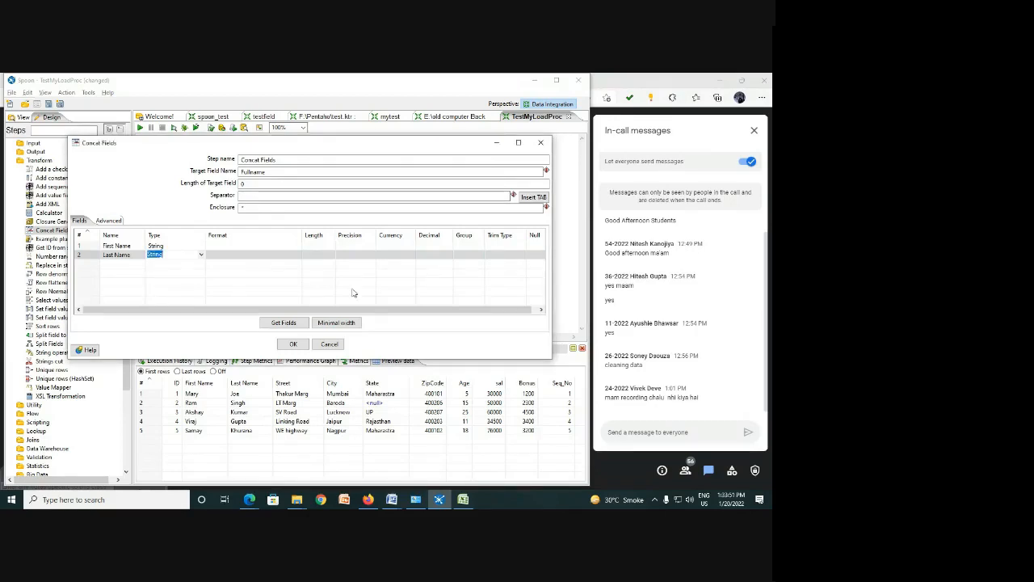
left_click(292, 344)
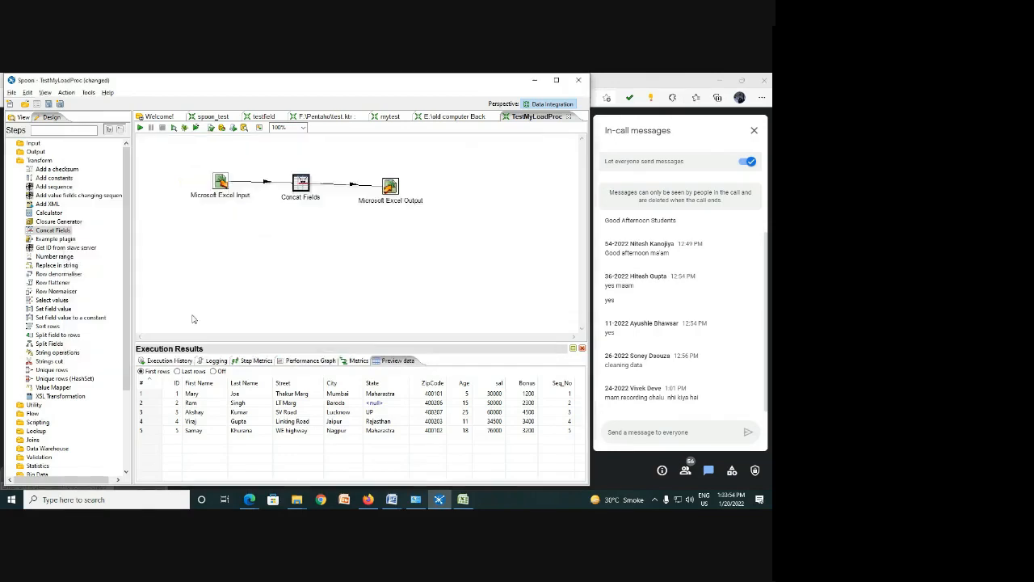
Step: Reopen Concat Fields to review its target field name, separator and field list, and close the settings
double_click(300, 184)
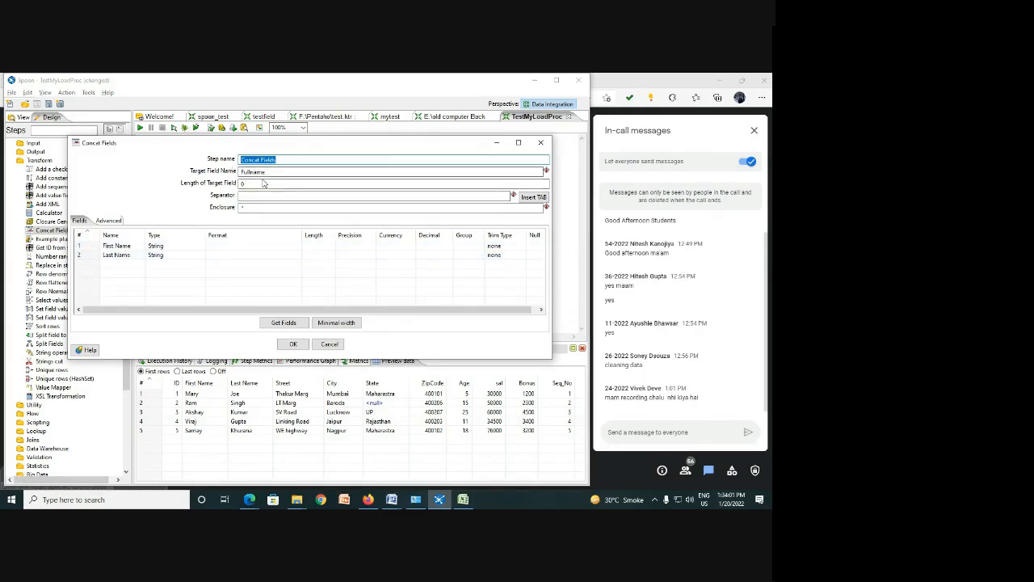
left_click(240, 195)
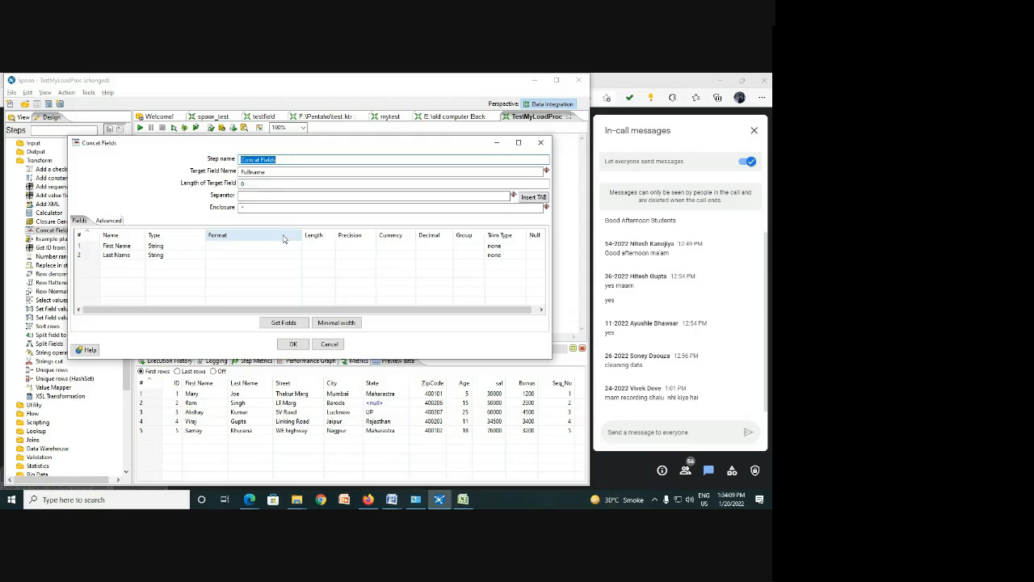
left_click(294, 344)
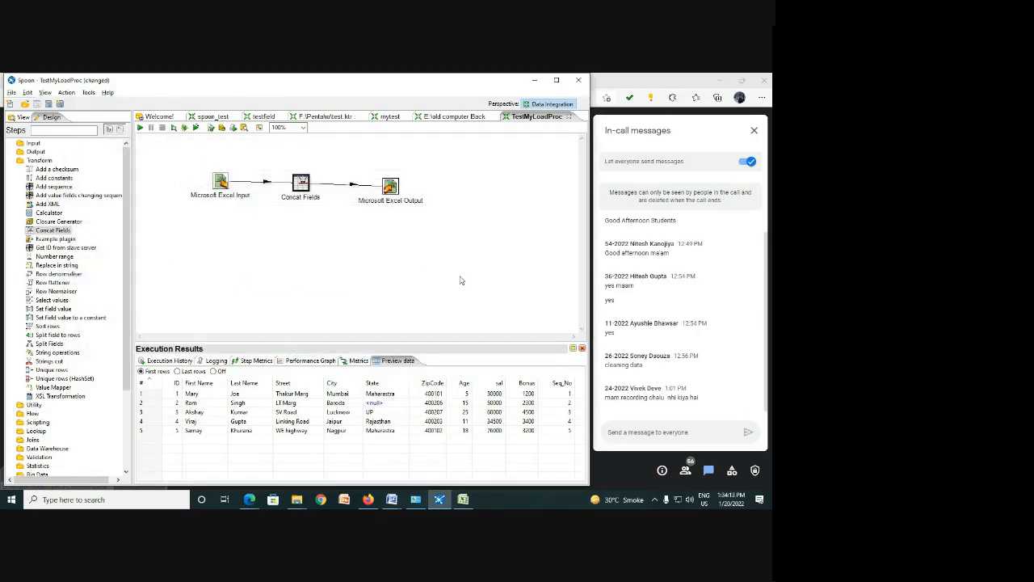
Step: Open the Microsoft Excel Output settings and reposition the dialog so it is clear of the transformation's output step
double_click(394, 191)
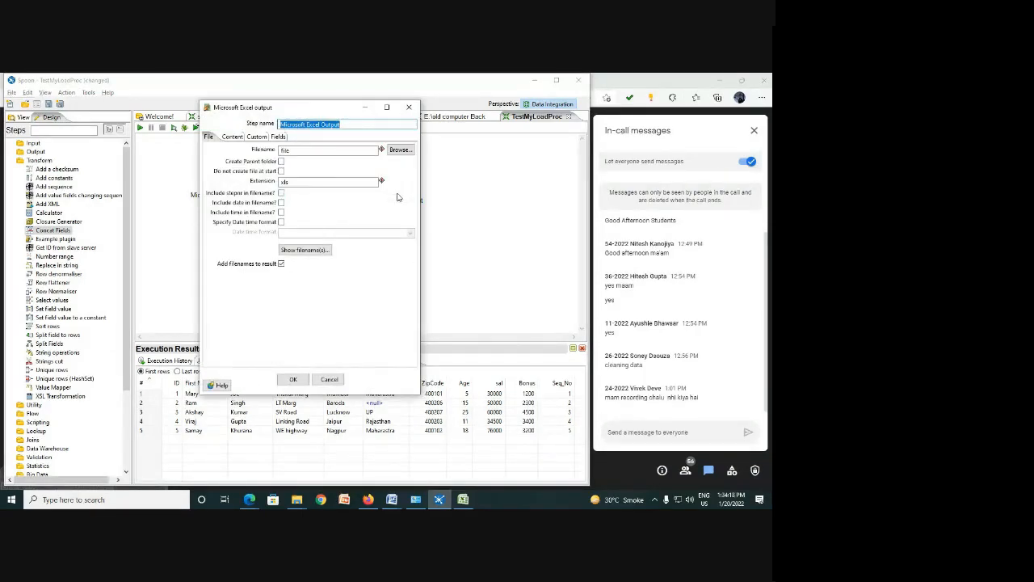
left_click_drag(333, 112, 389, 149)
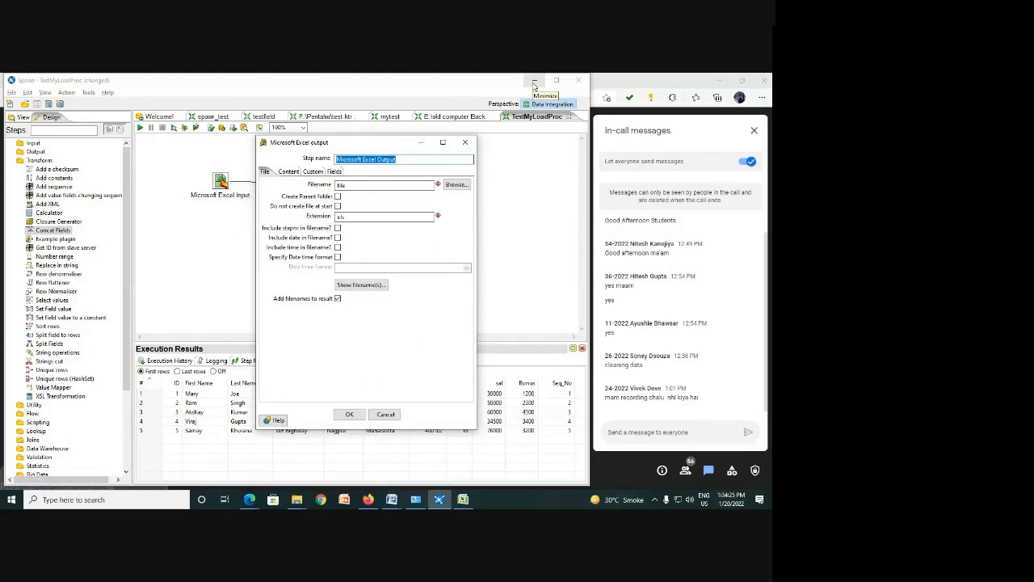
left_click(533, 81)
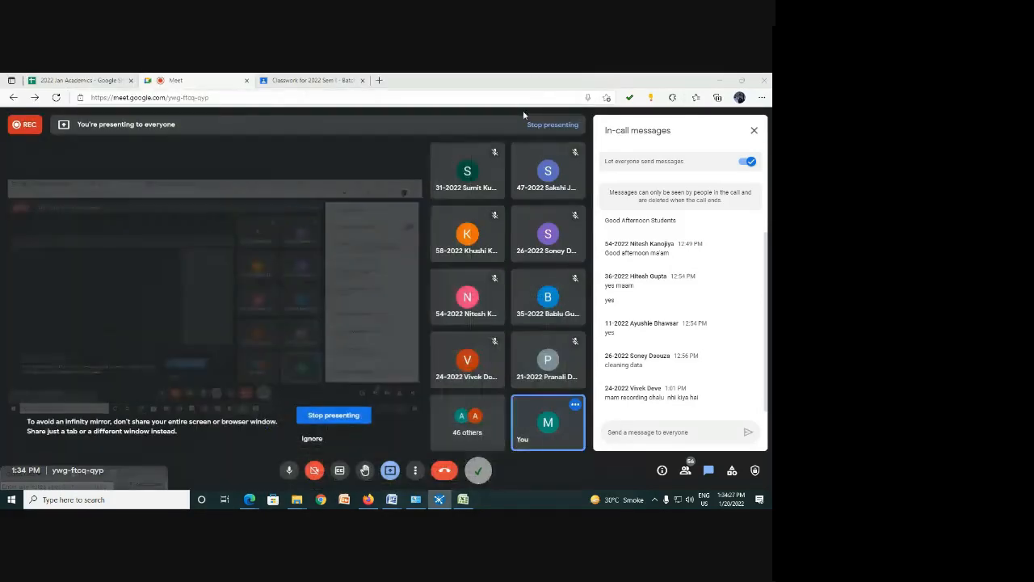
left_click(440, 500)
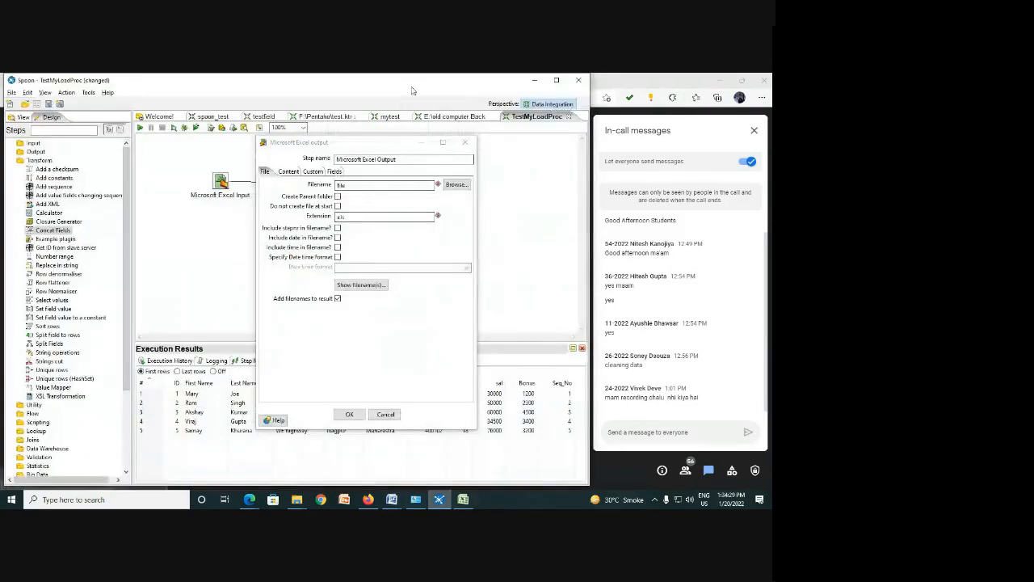
left_click_drag(397, 144, 254, 164)
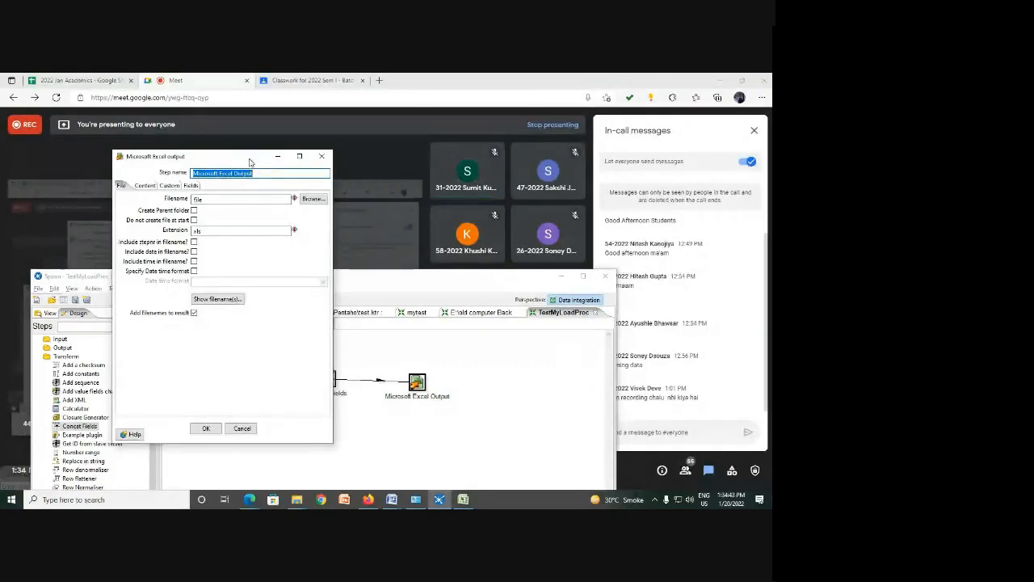
left_click_drag(251, 158, 271, 153)
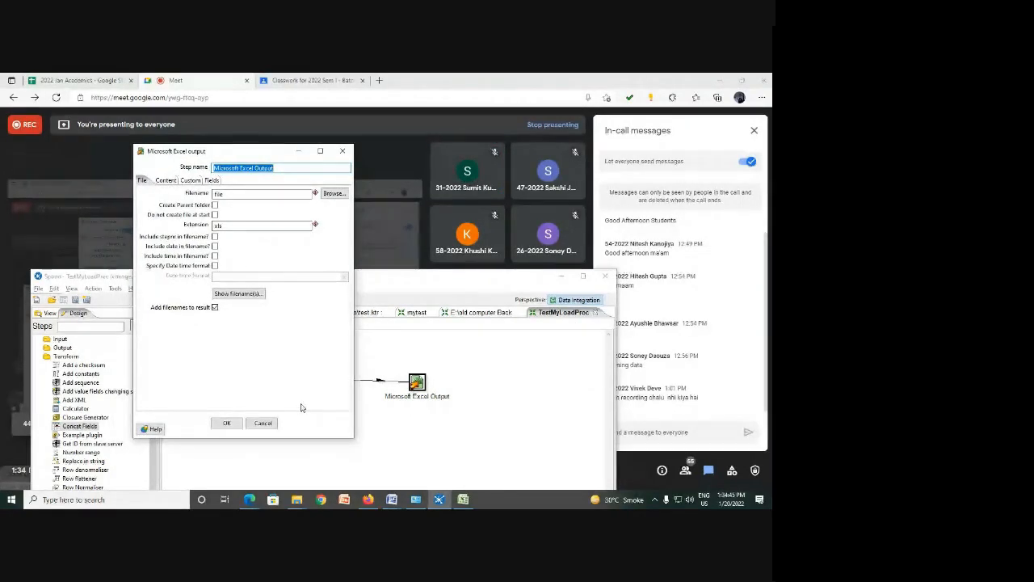
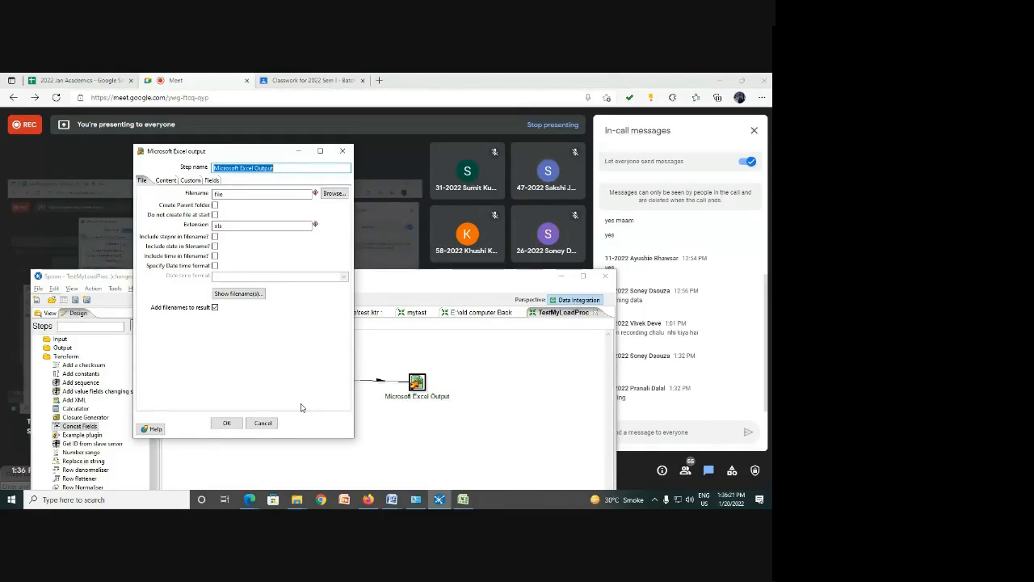
Step: Set the Excel output's filename to Testfile on the Desktop, saved as an Excel file
left_click(232, 194)
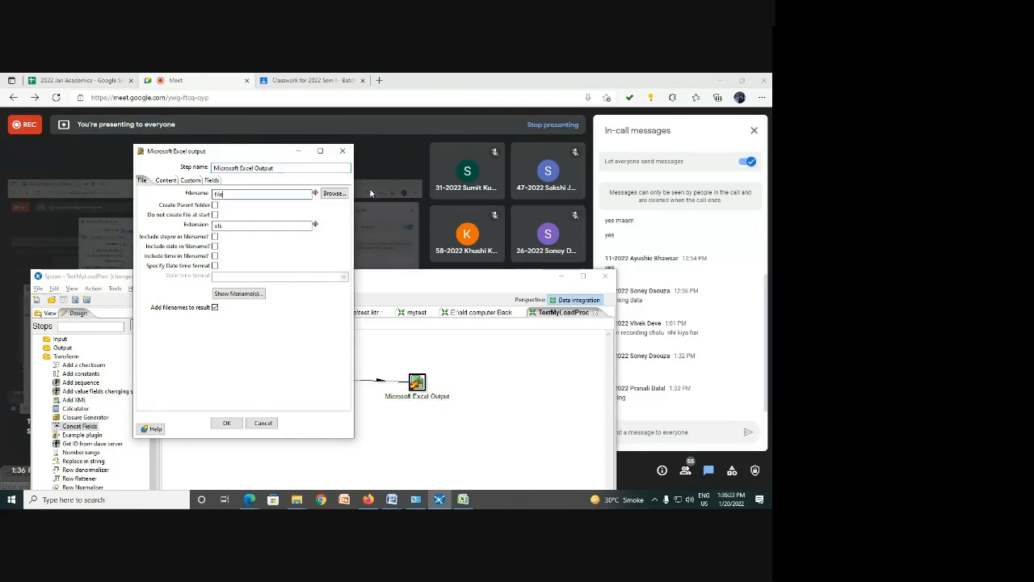
left_click(332, 194)
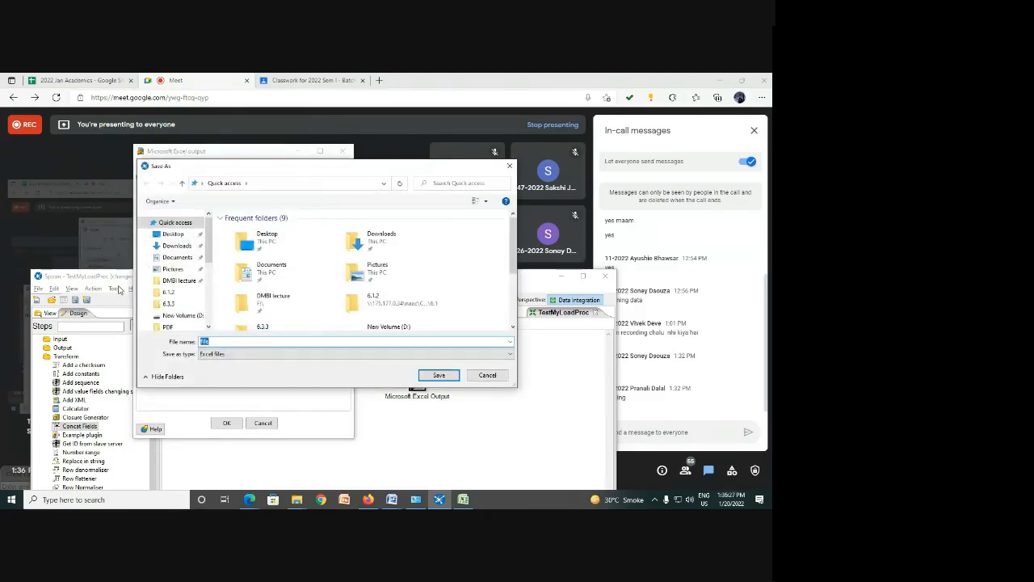
left_click(166, 234)
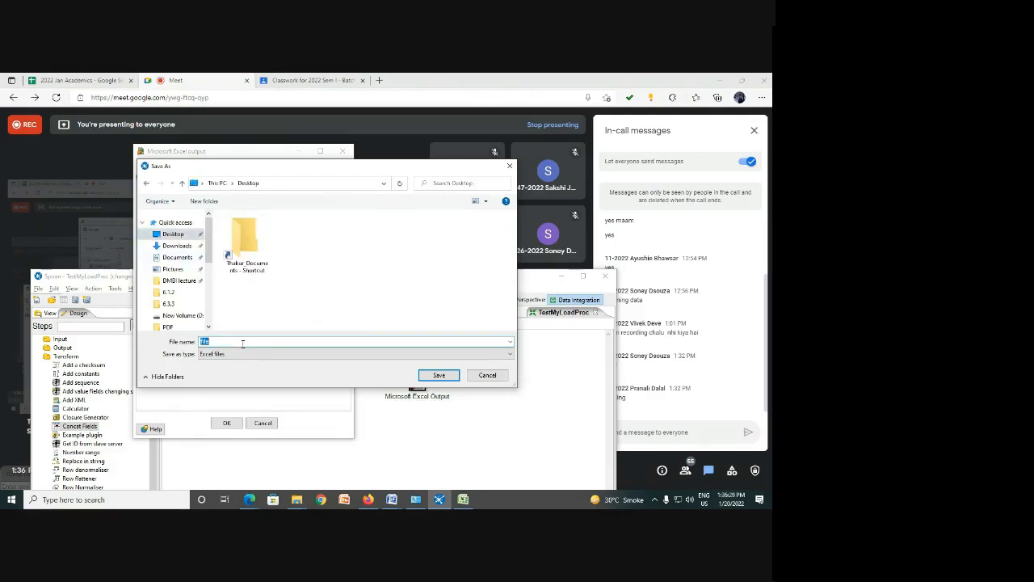
key("BackSpace")
type("Test")
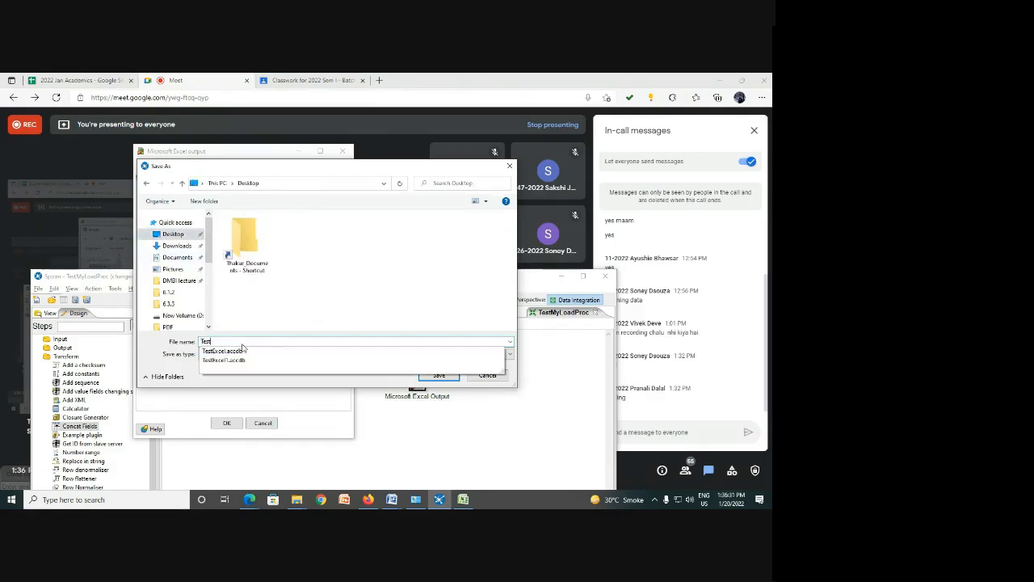
type("file")
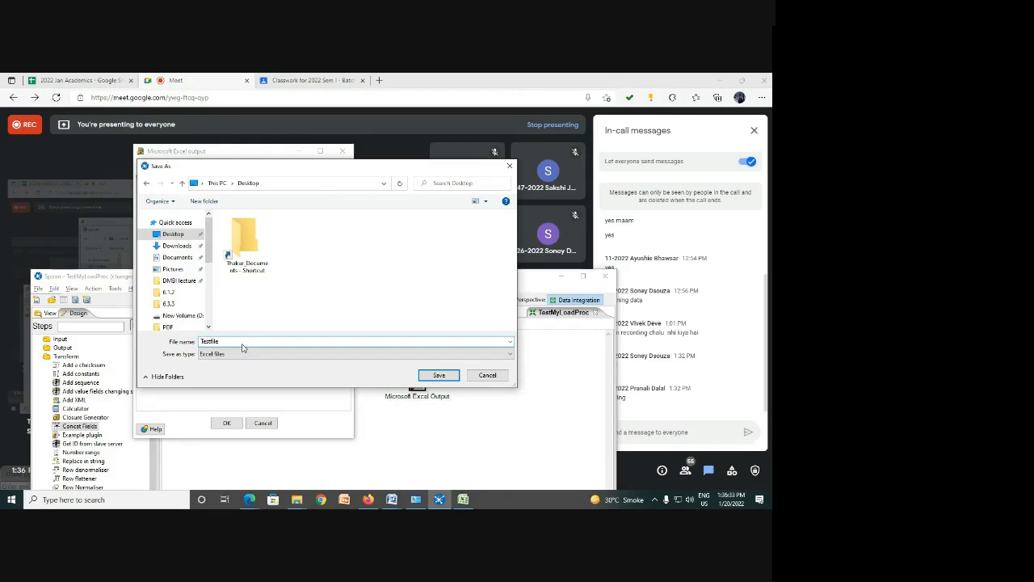
key("Return")
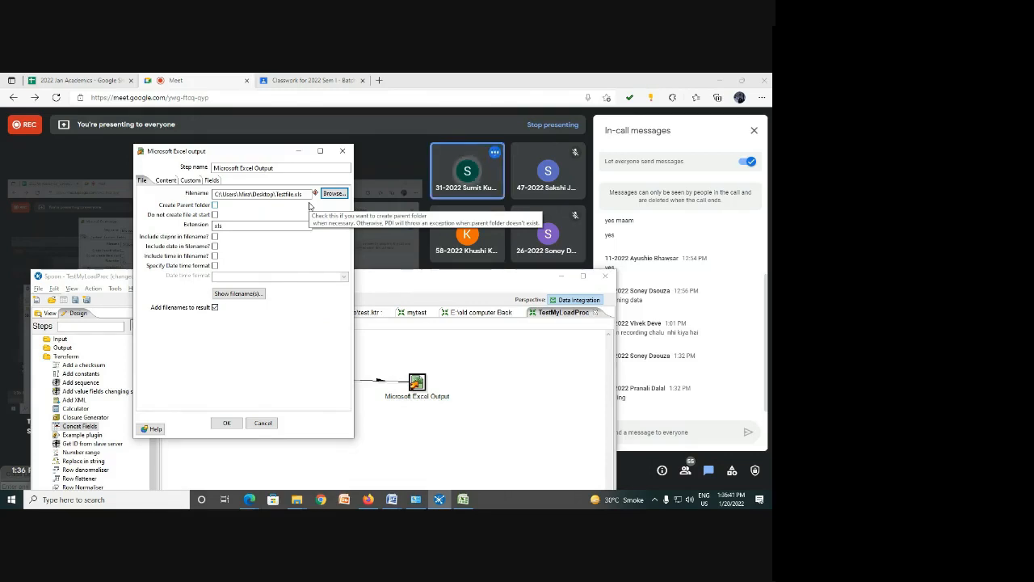
left_click(300, 194)
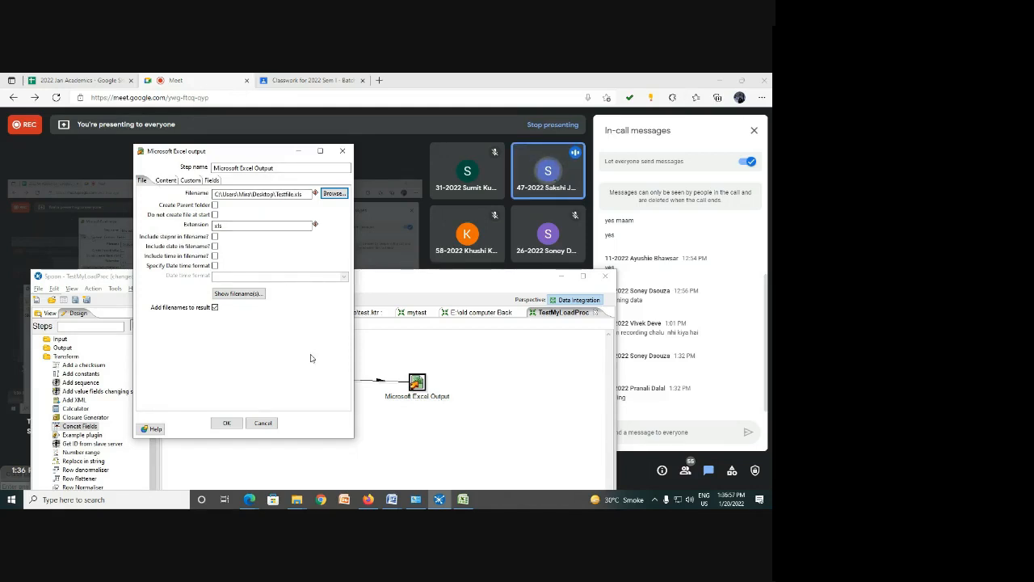
Step: Switch to File Explorer, check the file type of file2 in its properties in the data-integration folder, and look through the remaining files
left_click(463, 499)
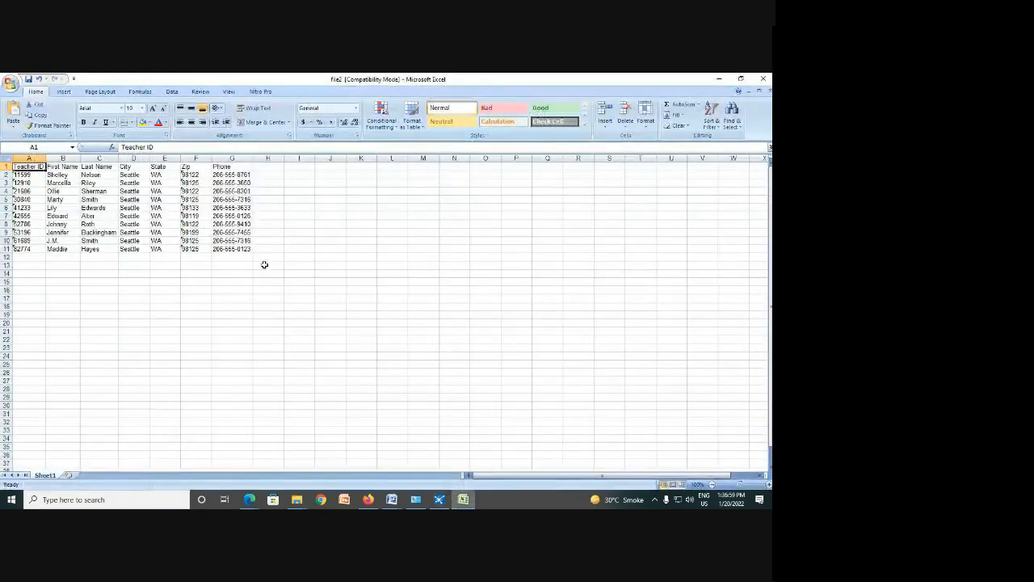
left_click(296, 499)
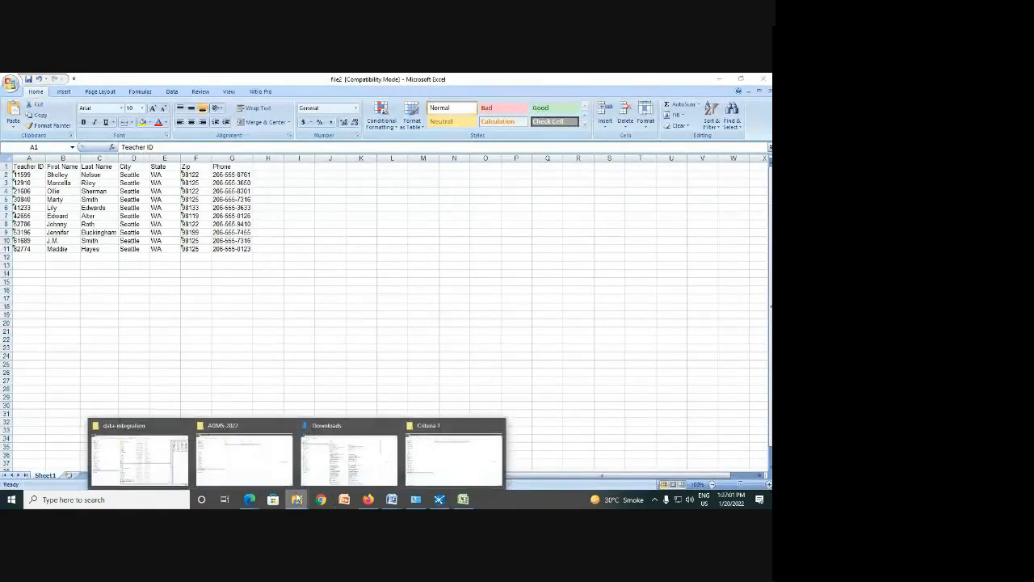
left_click(134, 453)
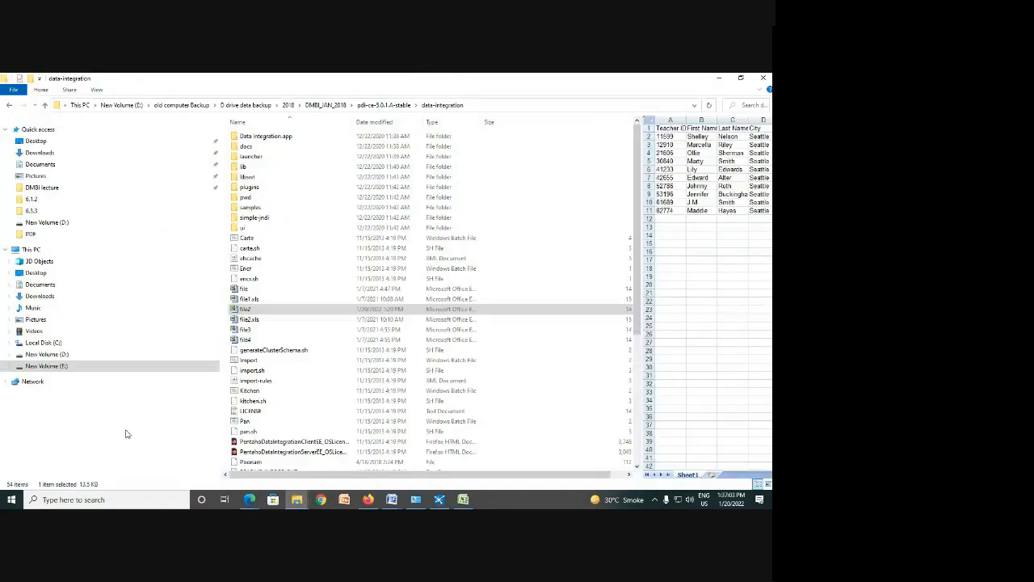
right_click(246, 309)
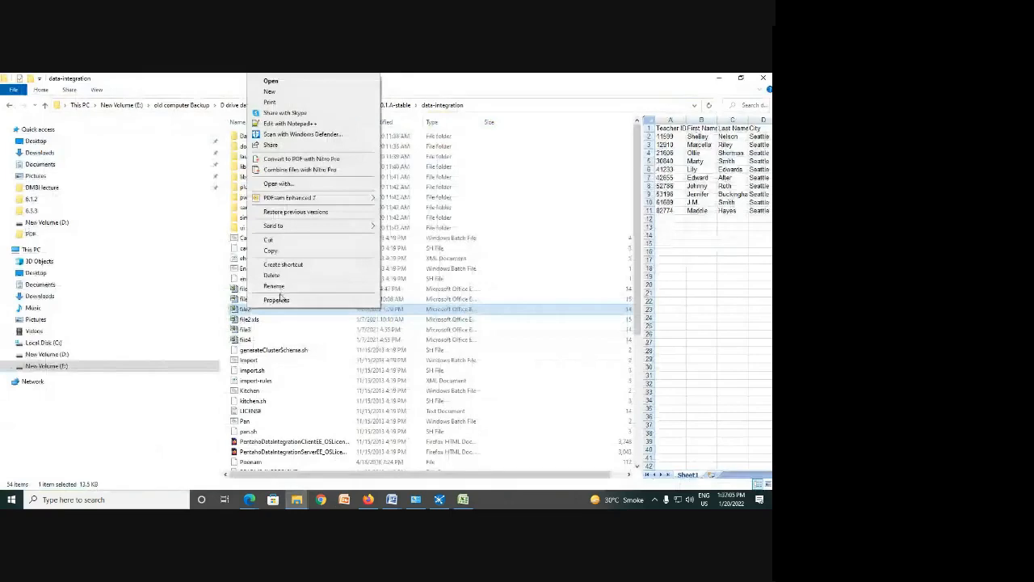
left_click(279, 299)
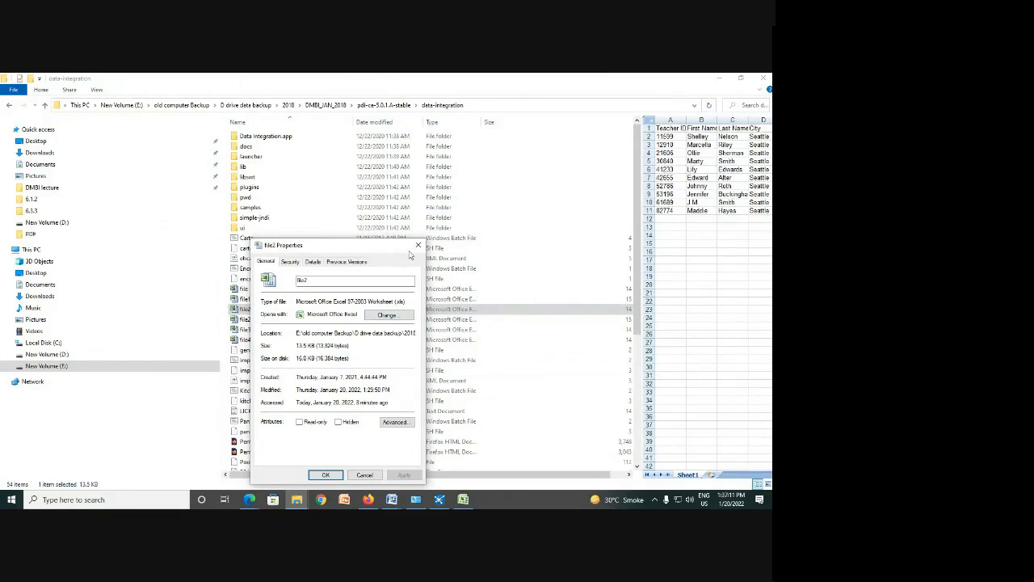
left_click(418, 245)
scroll(300, 434, "down", 7)
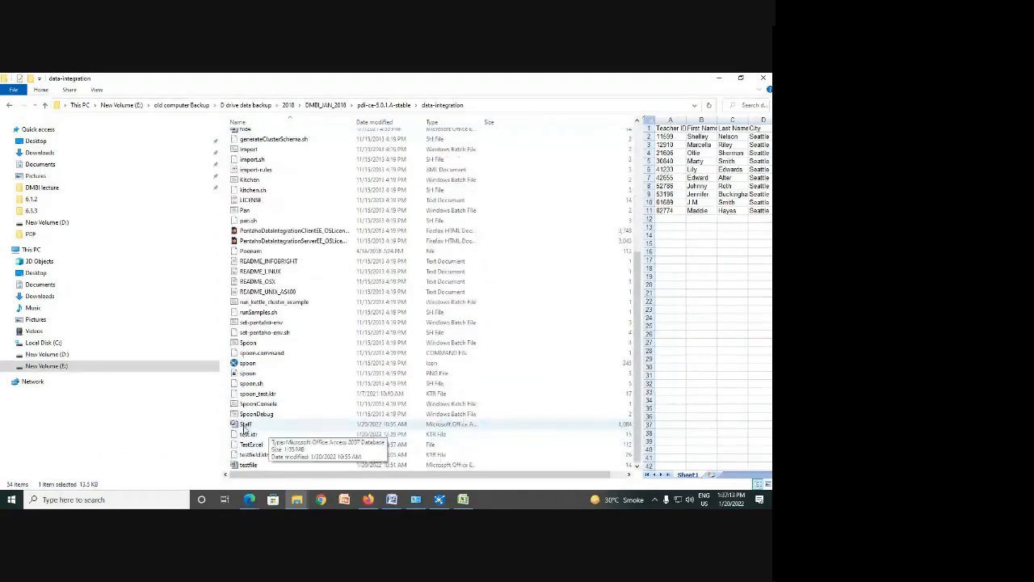
Step: Check the file properties of the Staff Access database in the data-integration folder and close them without changes
left_click(242, 424)
right_click(243, 424)
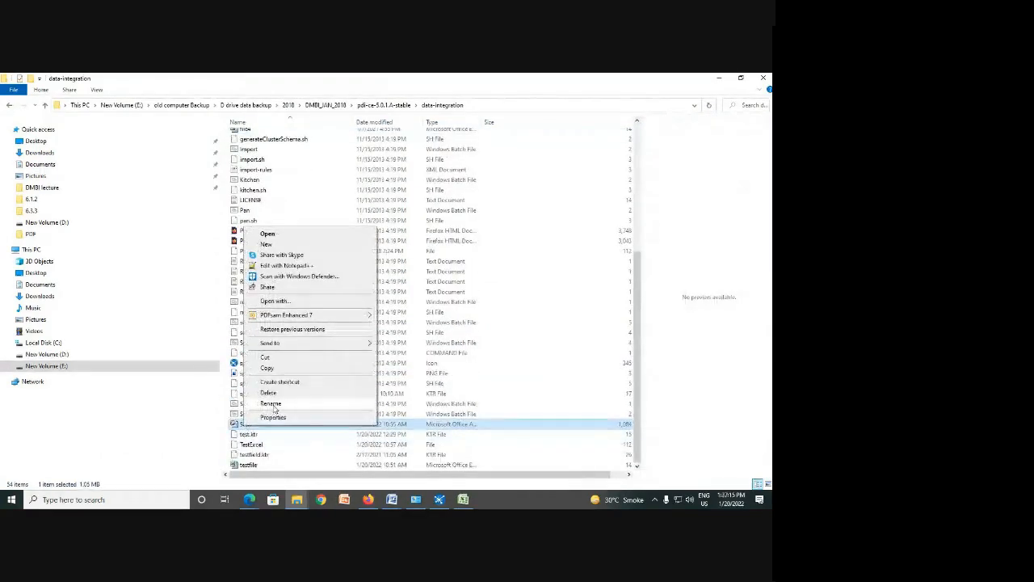
left_click(273, 416)
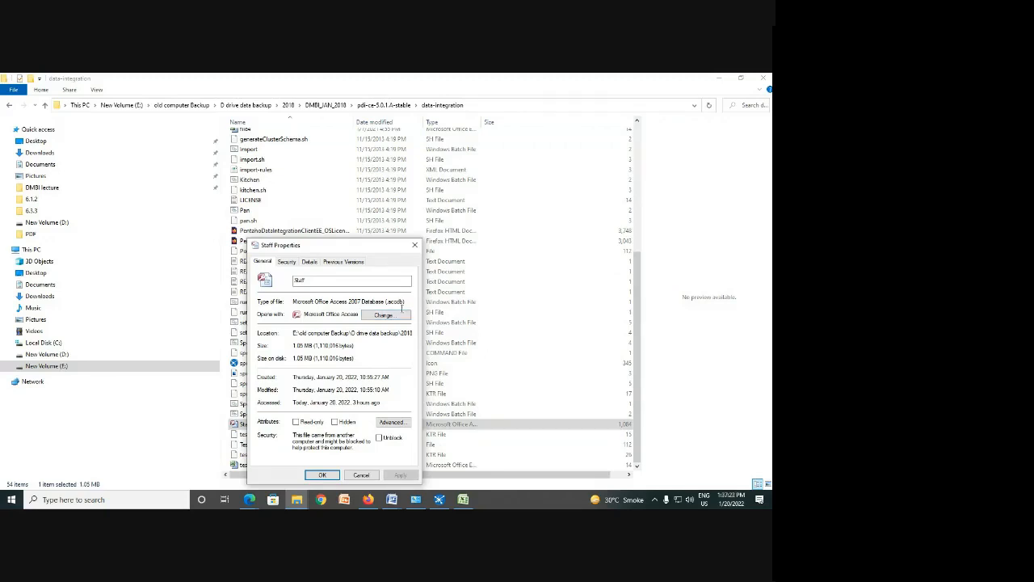
left_click(361, 475)
Step: Switch to Excel to view the teacher records in file2, and bring up the Google Meet call in Edge
mouse_move(467, 502)
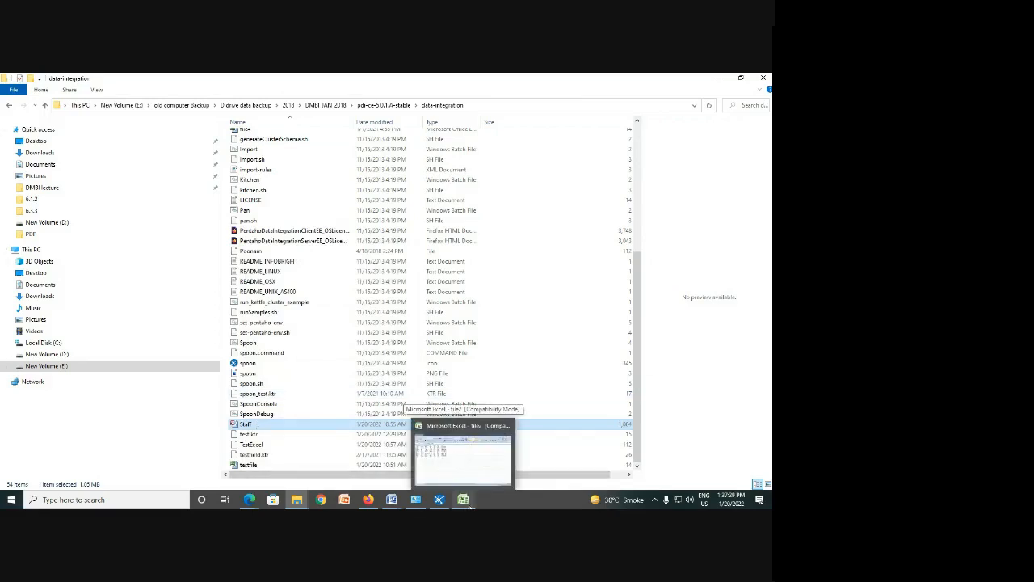
left_click(469, 503)
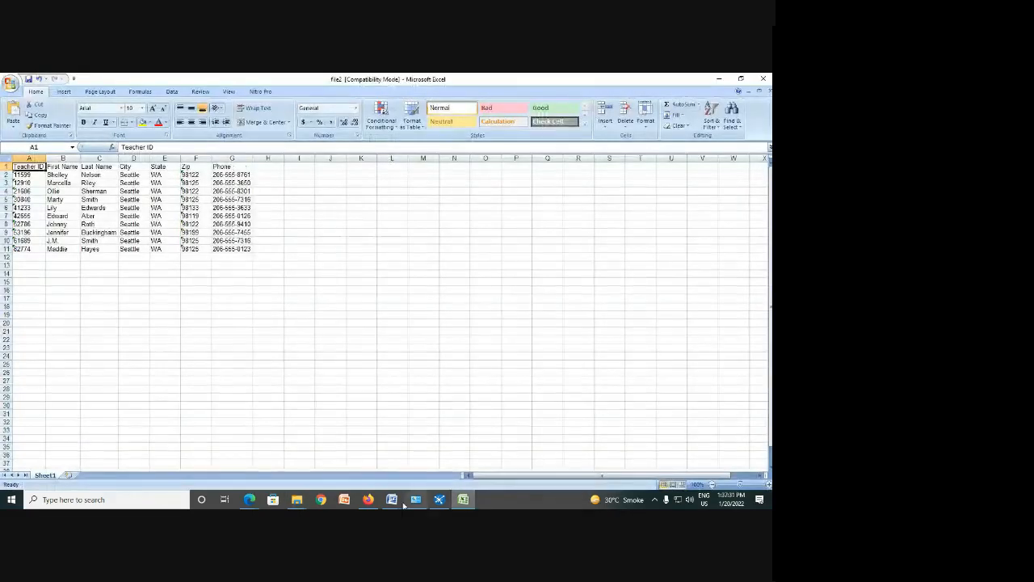
mouse_move(249, 499)
left_click(309, 452)
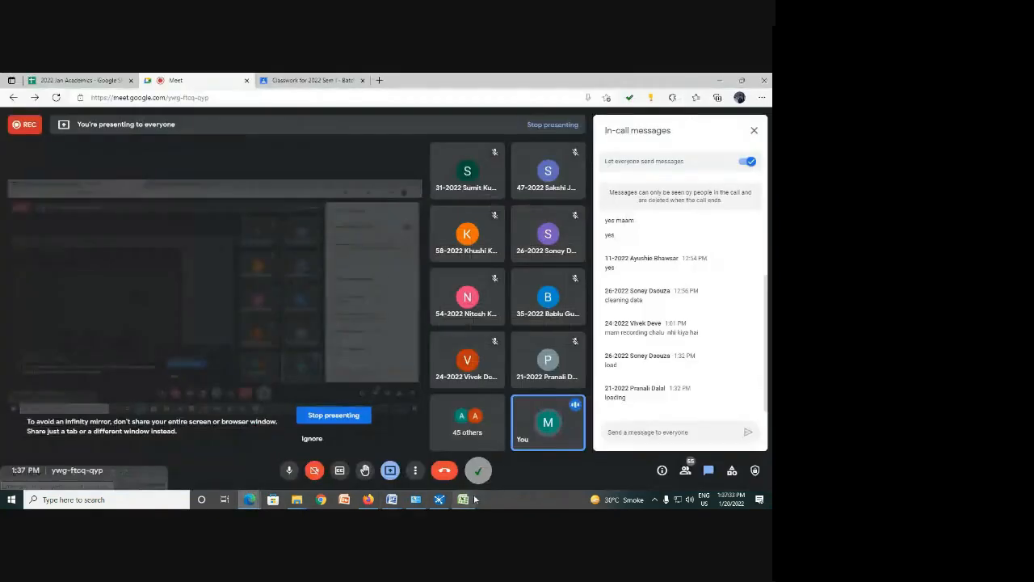
Step: Switch to Spoon, review the Content, Custom and Fields settings of the Microsoft Excel Output step, and accept its configuration
left_click(438, 499)
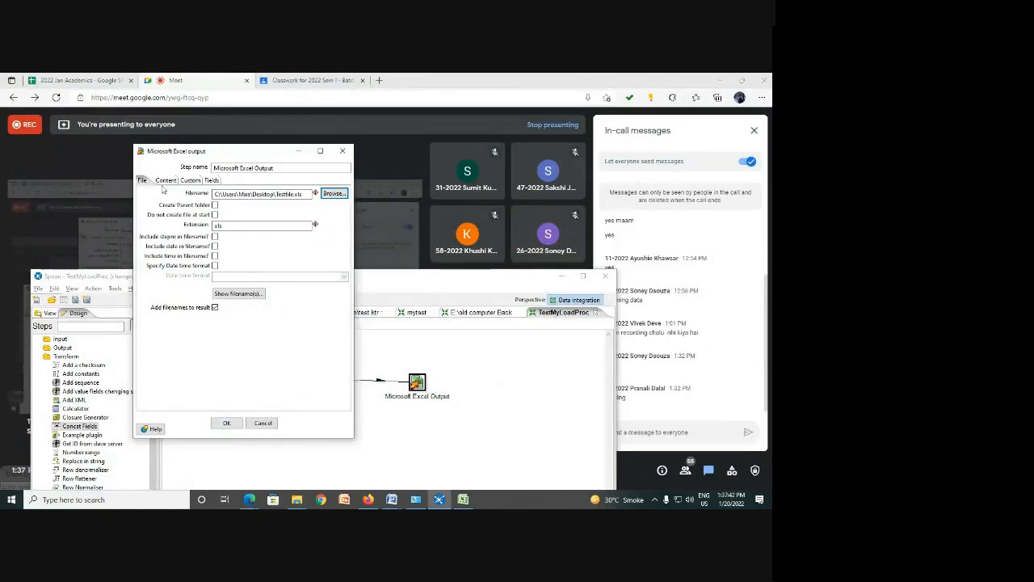
left_click(165, 181)
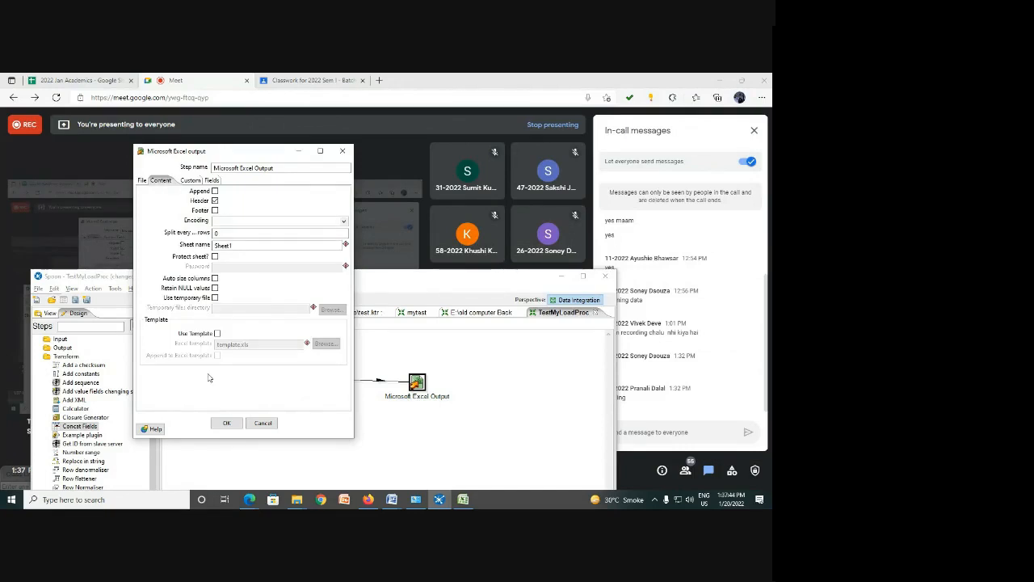
left_click(185, 180)
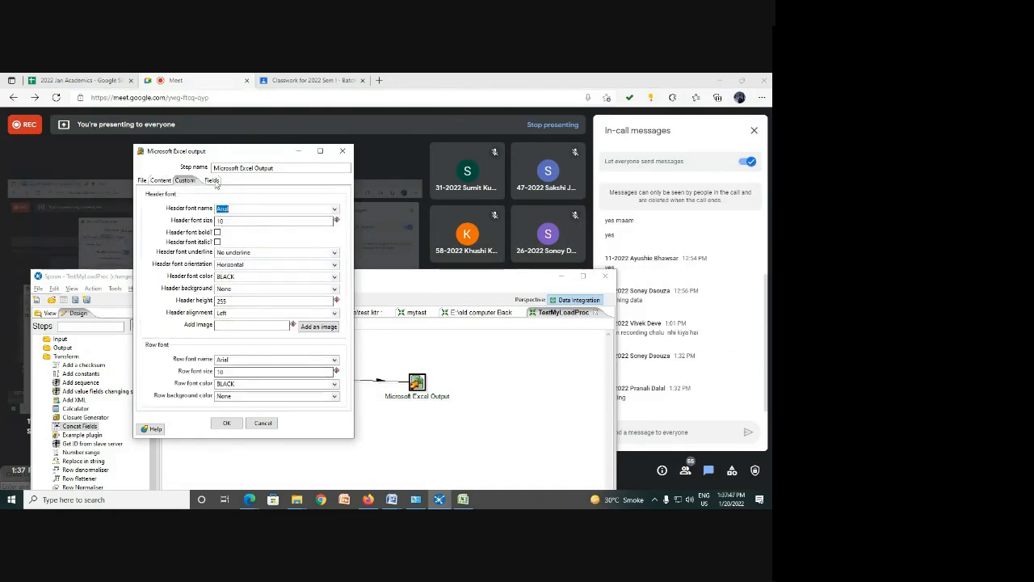
left_click(212, 181)
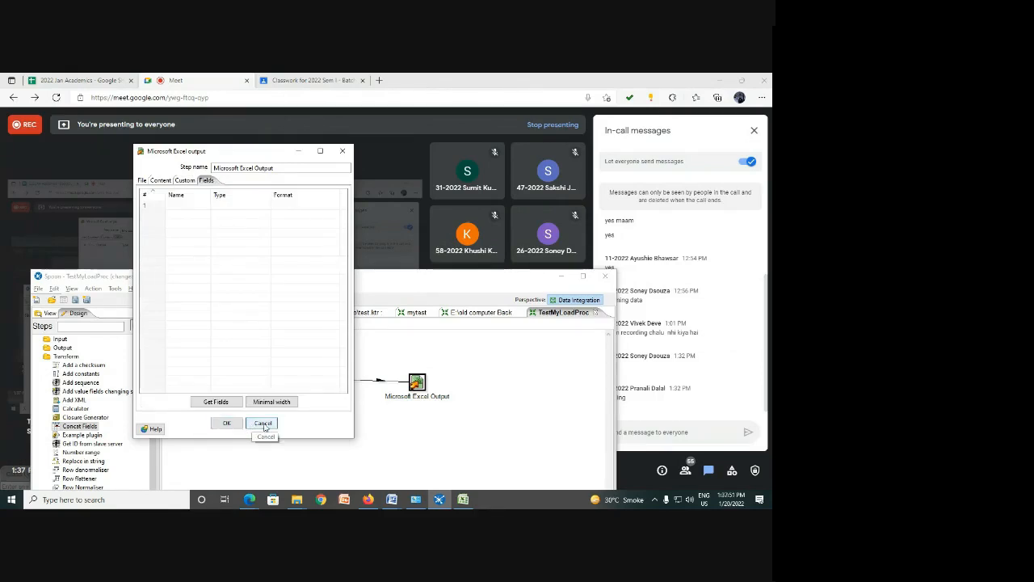
left_click(223, 424)
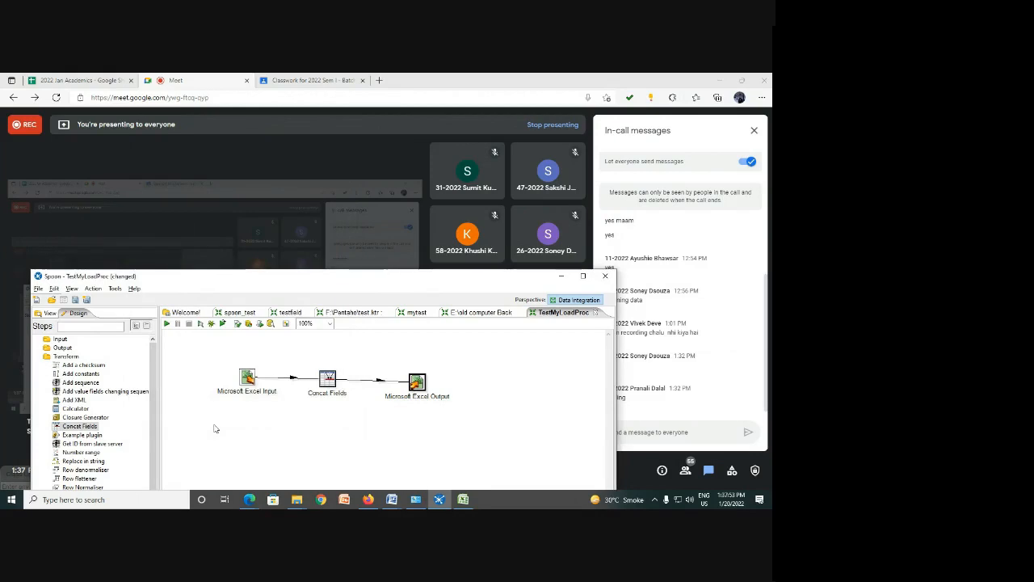
Step: Reposition the Spoon window so the whole transformation canvas and the Execution Results pane are visible on screen
left_click_drag(314, 277, 282, 75)
left_click(742, 80)
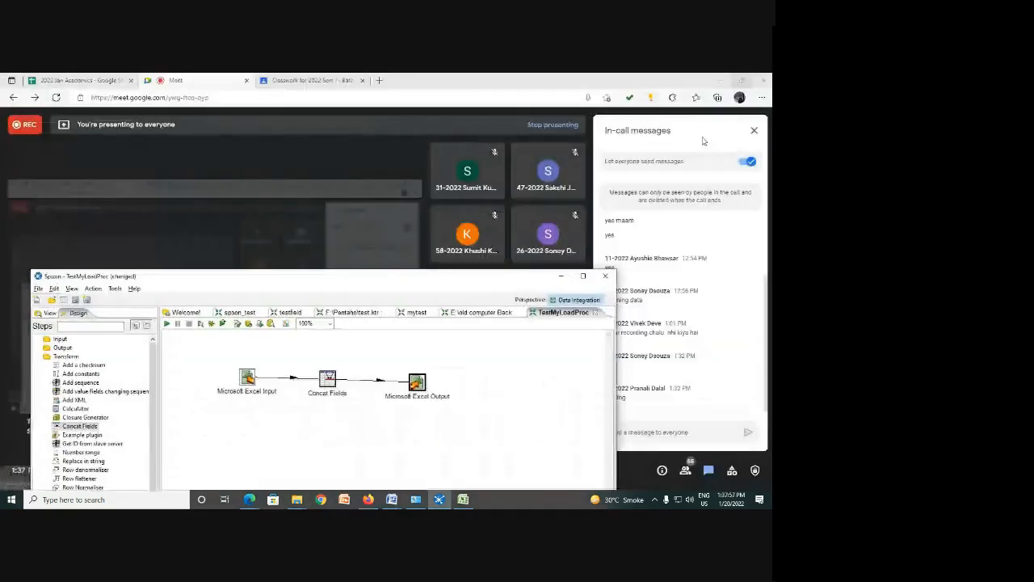
left_click_drag(396, 283, 375, 91)
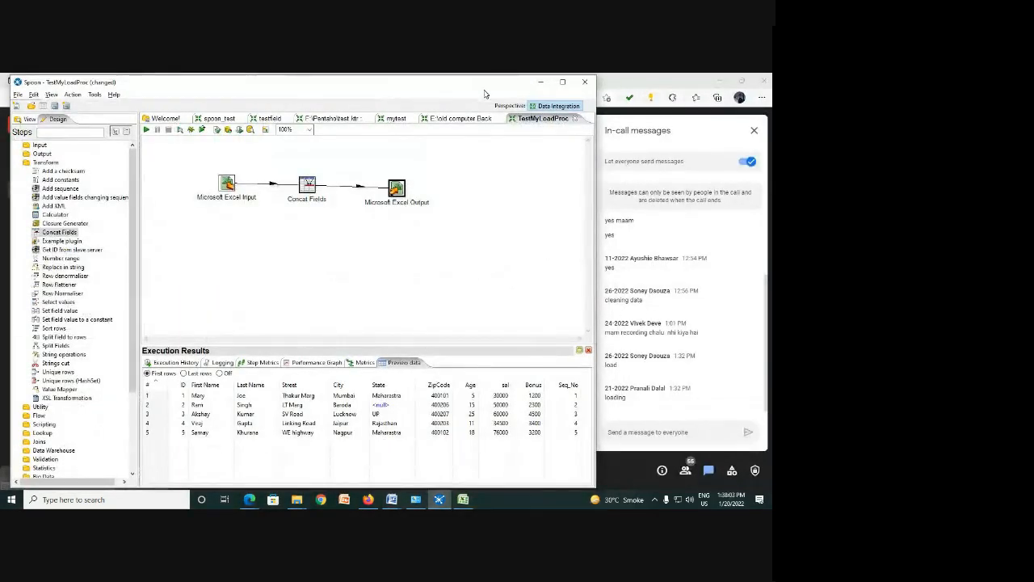
mouse_move(485, 94)
left_mouse_down()
mouse_move(475, 376)
mouse_move(472, 87)
mouse_move(471, 492)
mouse_move(489, 132)
mouse_move(475, 90)
left_mouse_up()
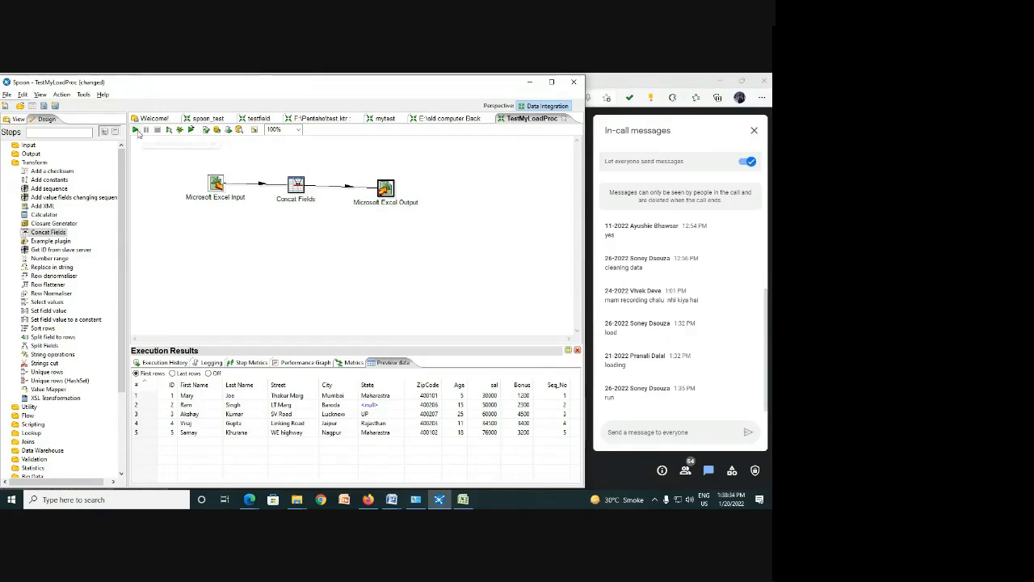
Step: Run the TestMyLoadProc transformation with local execution and review its metrics and preview data
left_click(136, 131)
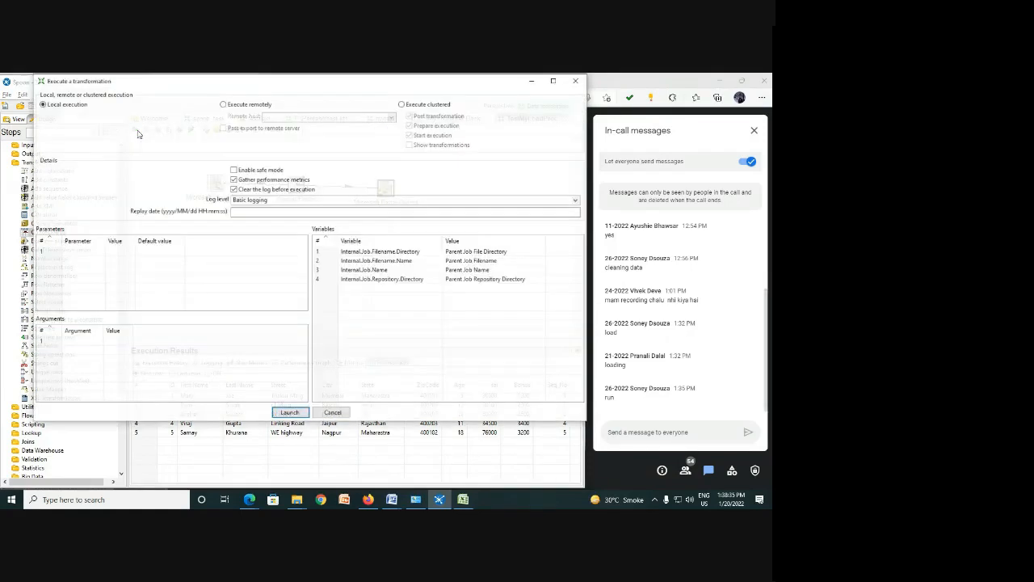
left_click(292, 413)
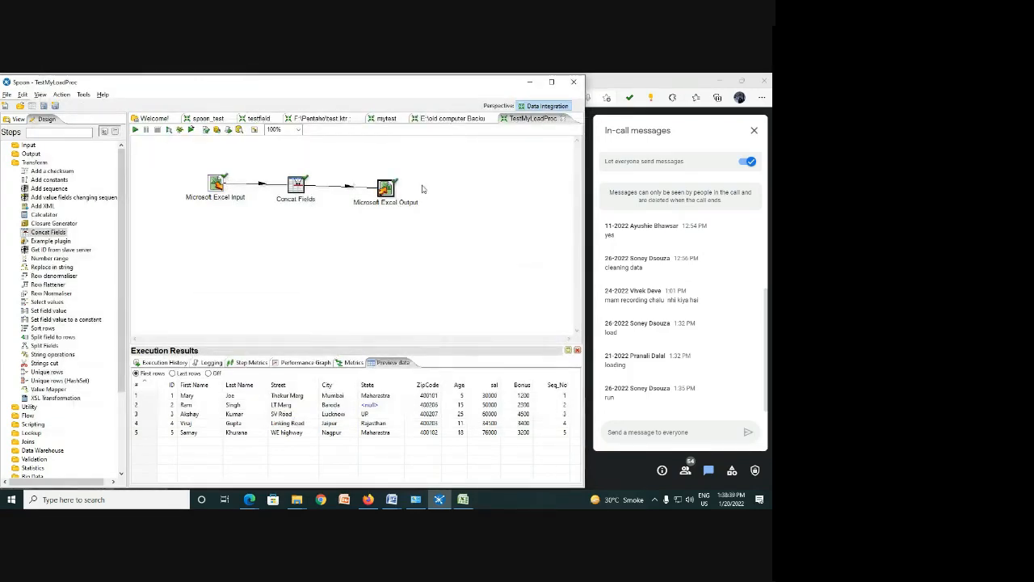
left_click(349, 362)
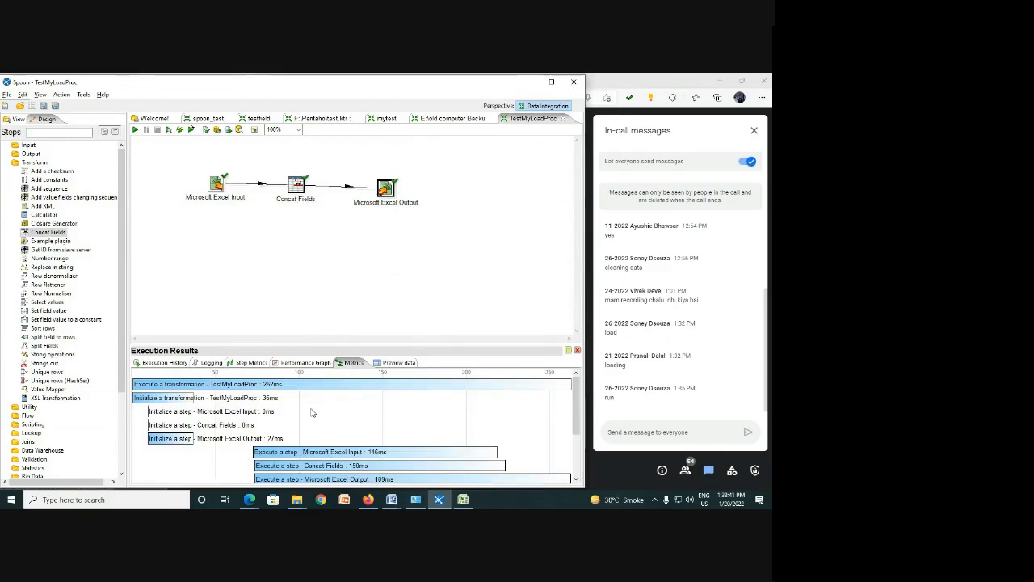
left_click(399, 362)
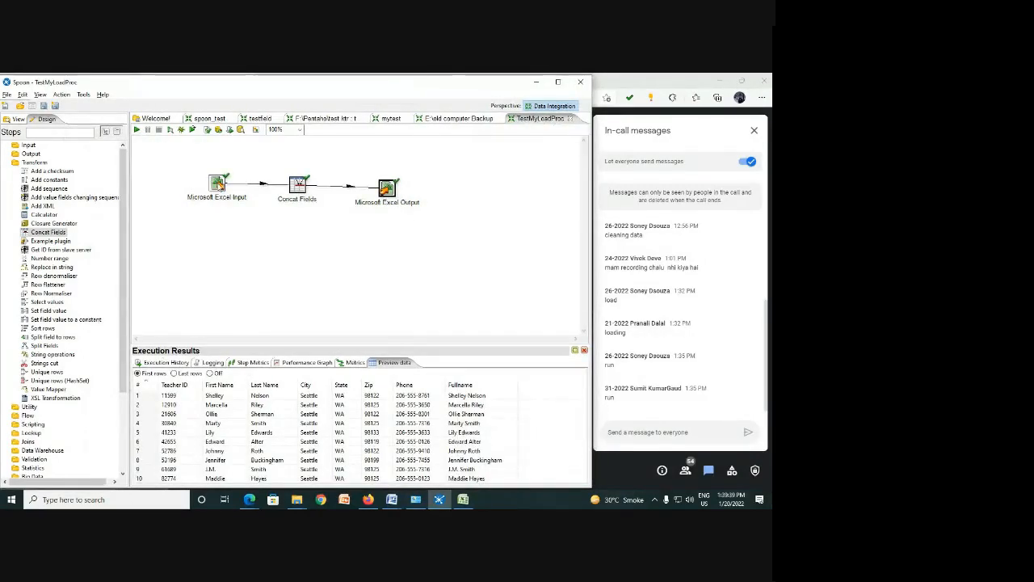
Step: Browse the available steps in the Input and Output categories of the design palette
left_click(6, 145)
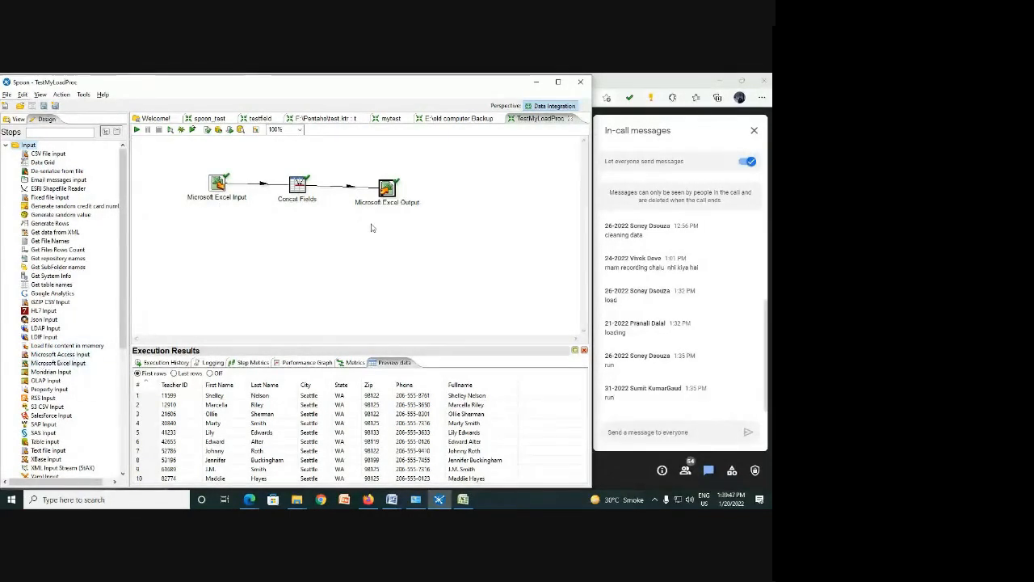
left_click(5, 145)
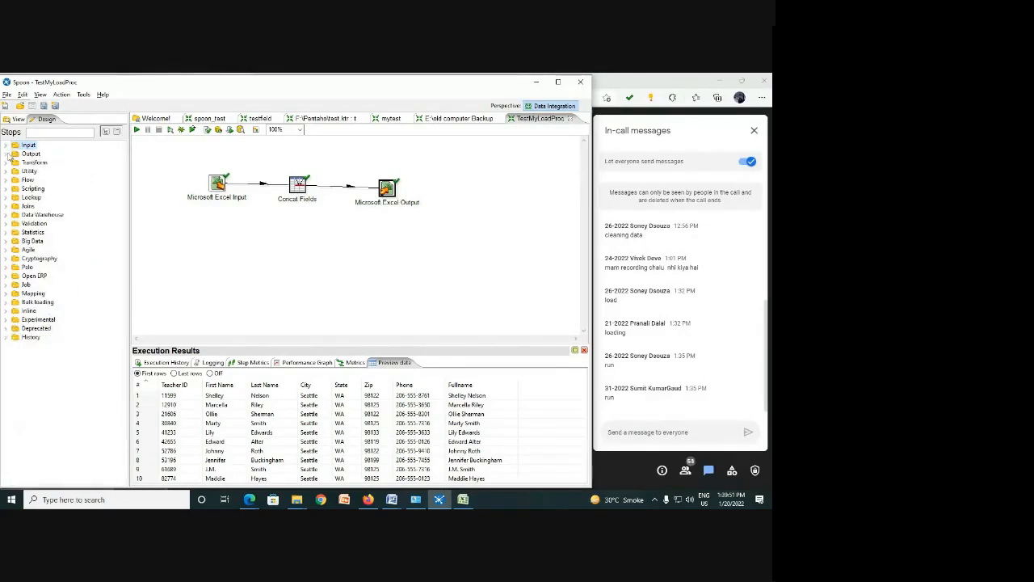
left_click(6, 154)
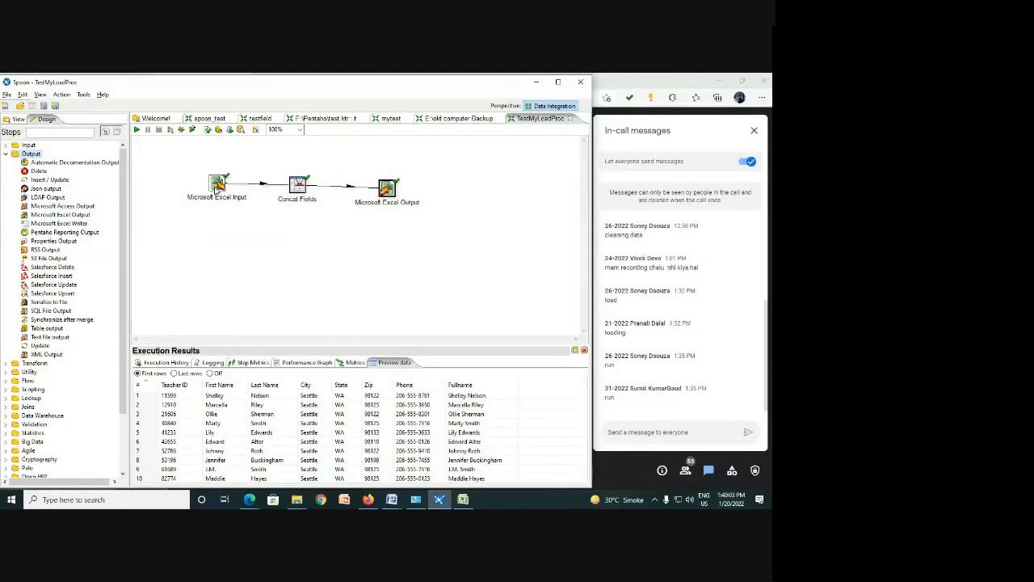
Step: Review the selected file, sheet list and field definitions of the Microsoft Excel Input step without changing them
mouse_move(216, 188)
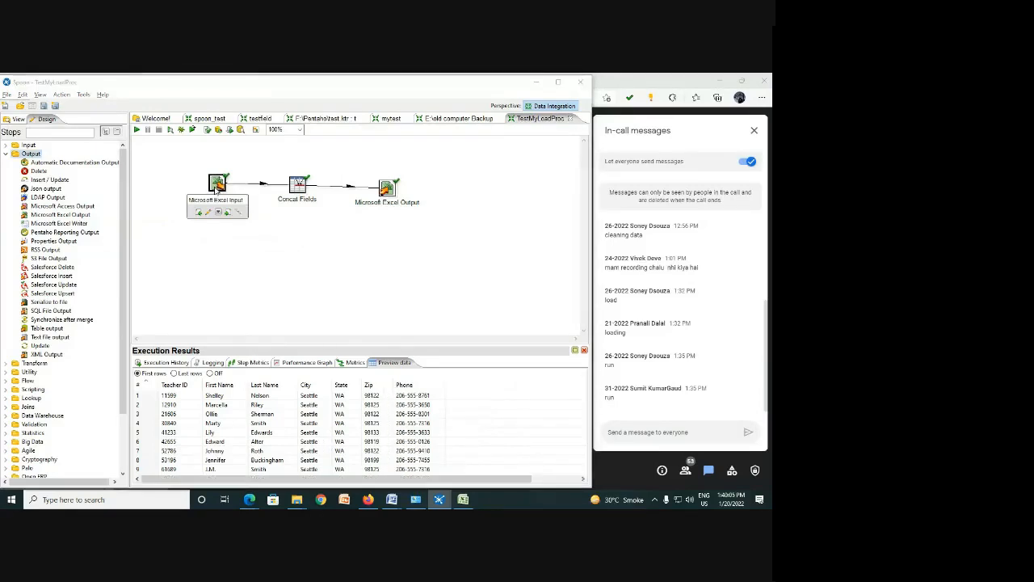
double_click(216, 187)
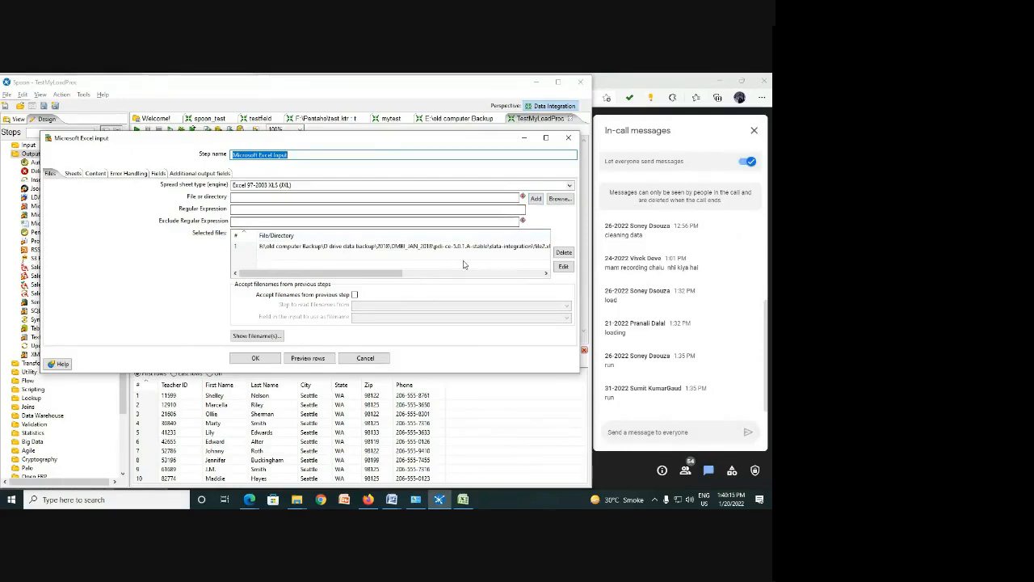
left_click(71, 173)
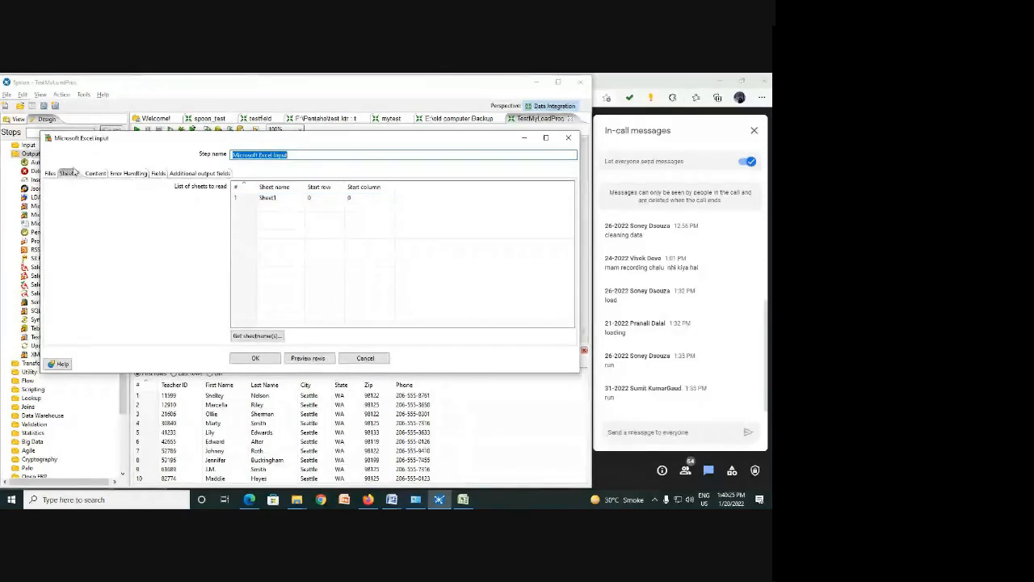
left_click(153, 173)
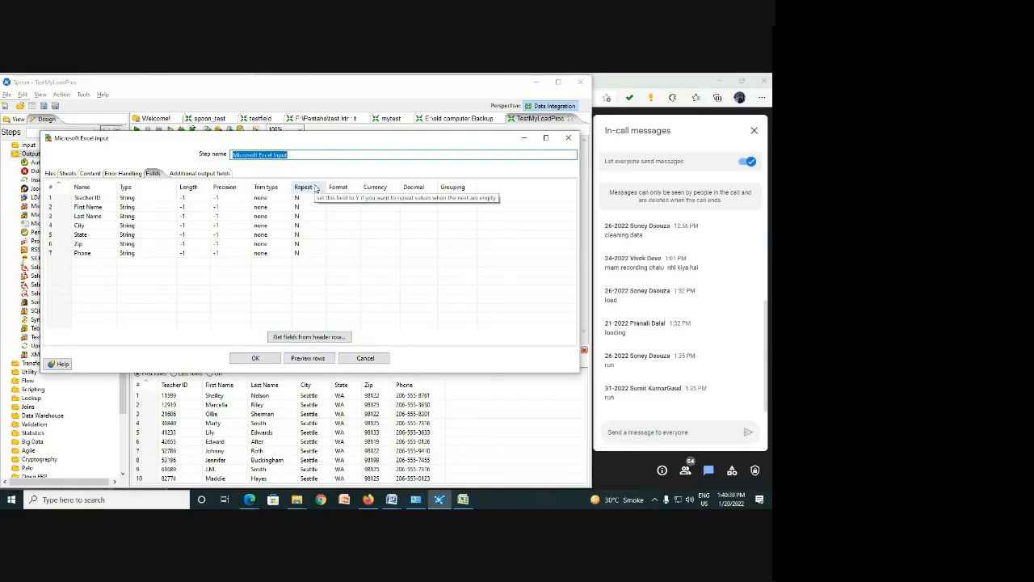
left_click(568, 138)
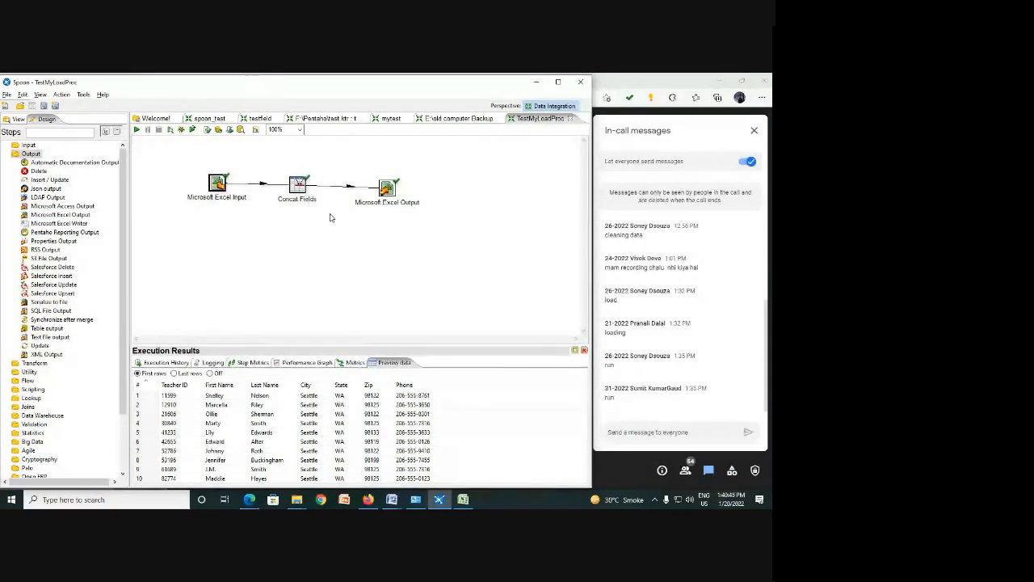
Step: Locate Concat Fields in the Transform category and review the target field name and separator of the Concat Fields step
left_click(5, 153)
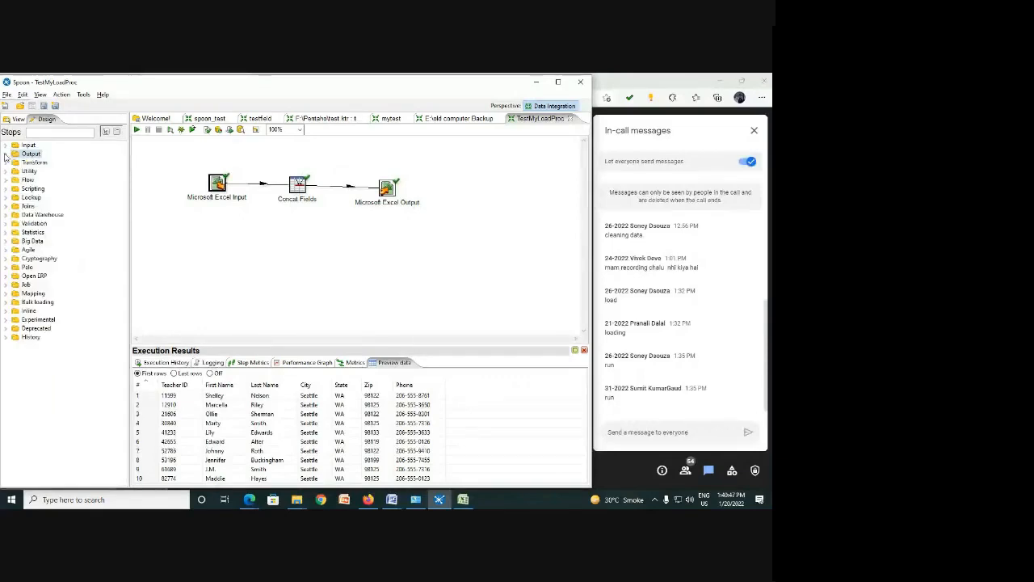
left_click(6, 162)
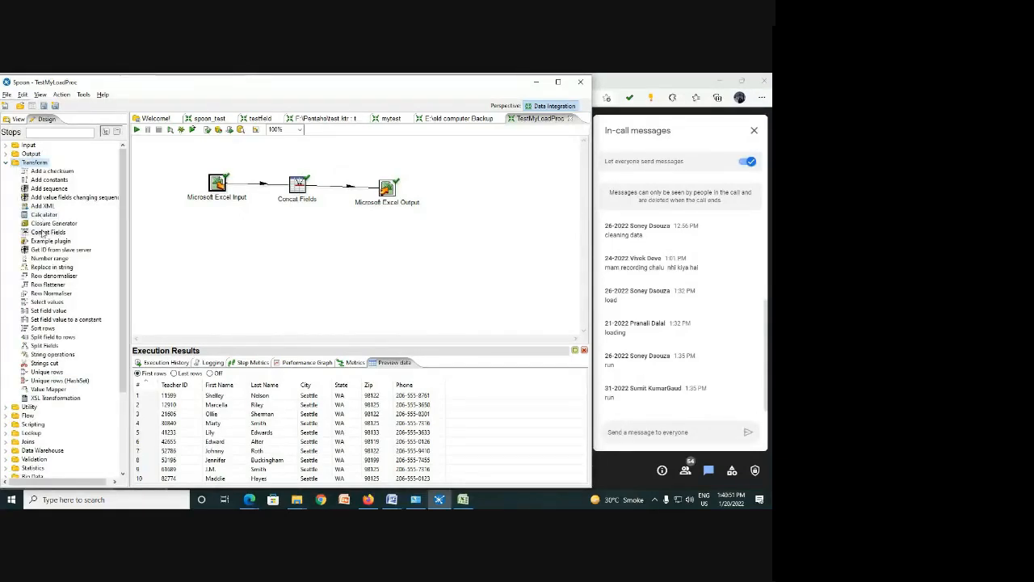
mouse_move(299, 187)
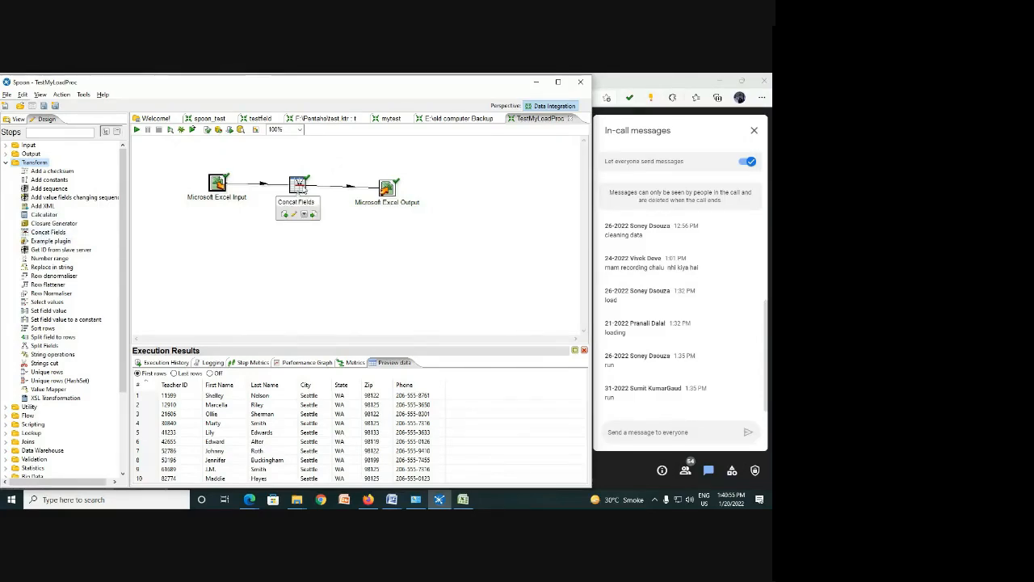
double_click(299, 187)
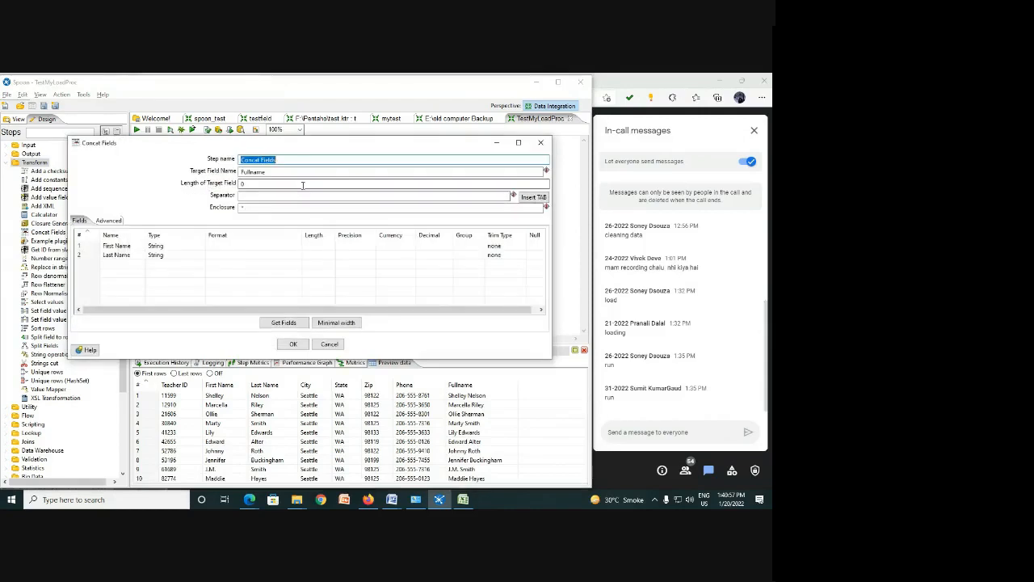
left_click(296, 173)
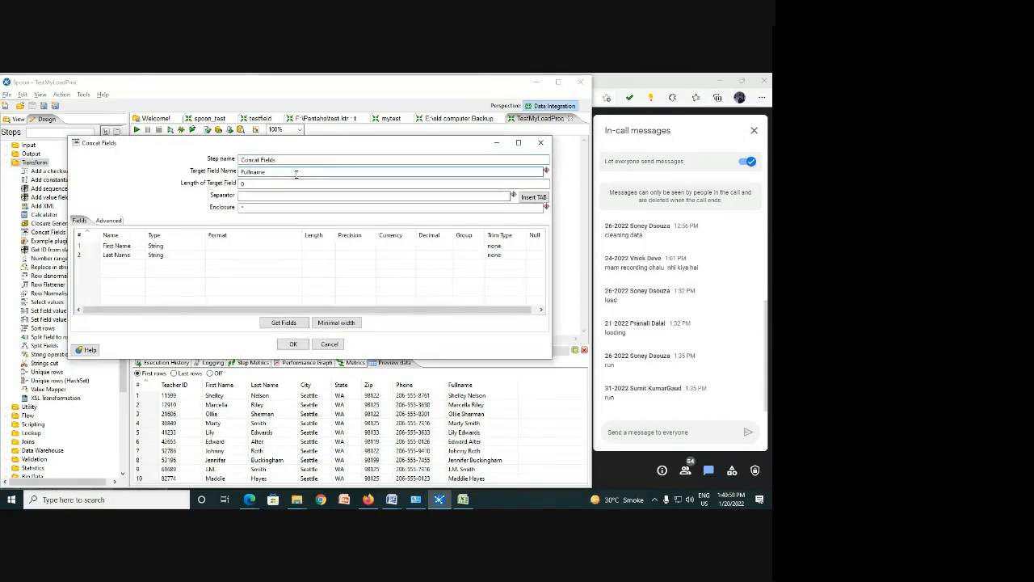
double_click(257, 172)
left_click(251, 196)
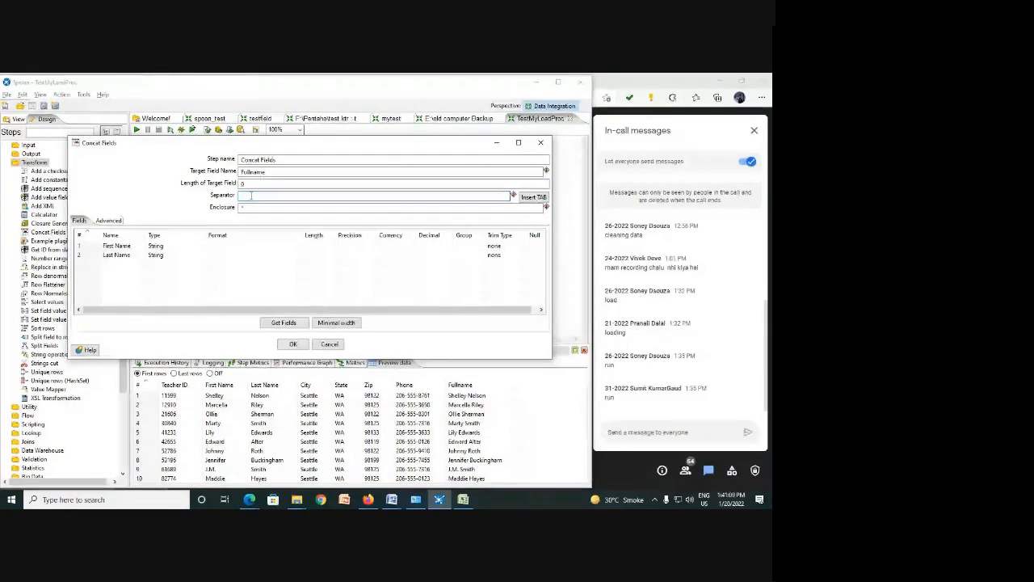
left_click(293, 344)
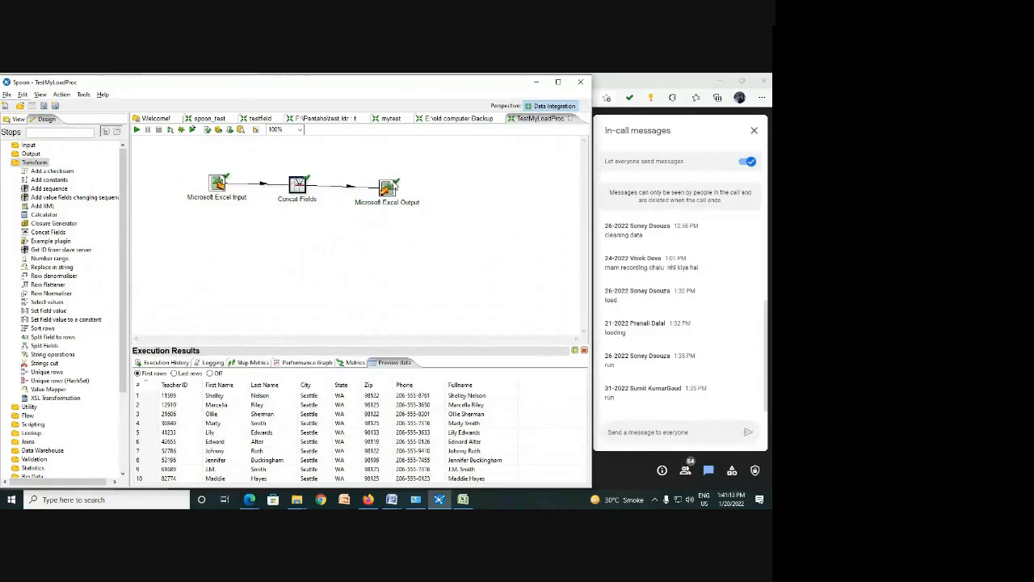
Step: Check the output file path of the Microsoft Excel Output step and show the desktop to find the generated Testfile workbook
double_click(388, 187)
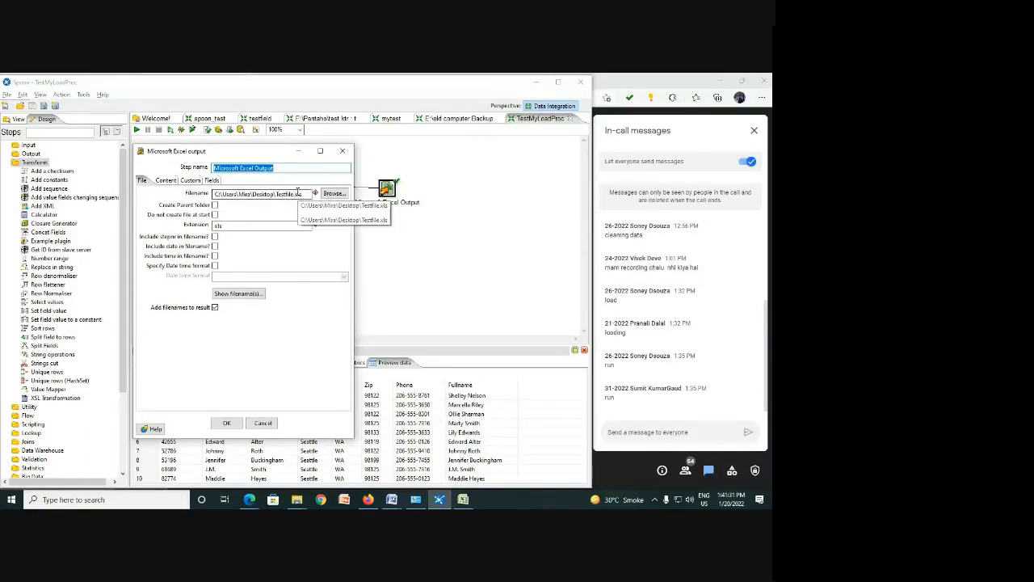
right_click(509, 498)
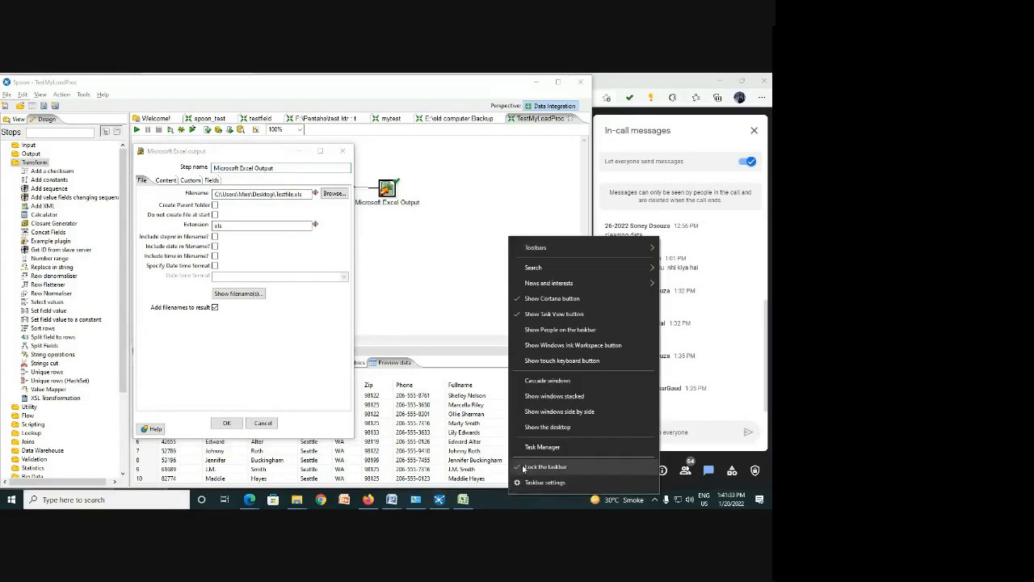
left_click(547, 427)
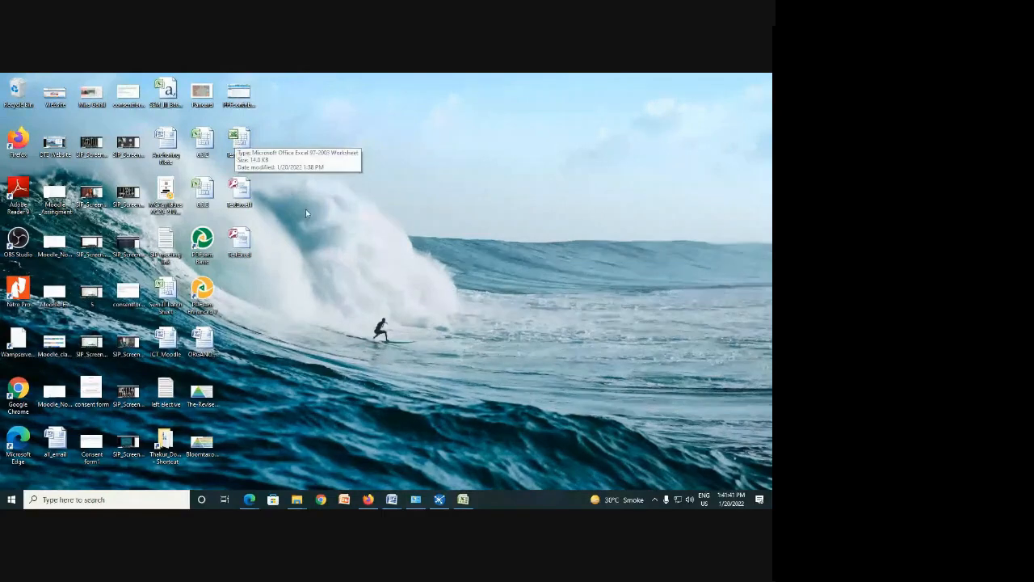
Step: Return to Spoon and close the Microsoft Excel Output settings without changing them
key("alt+Tab")
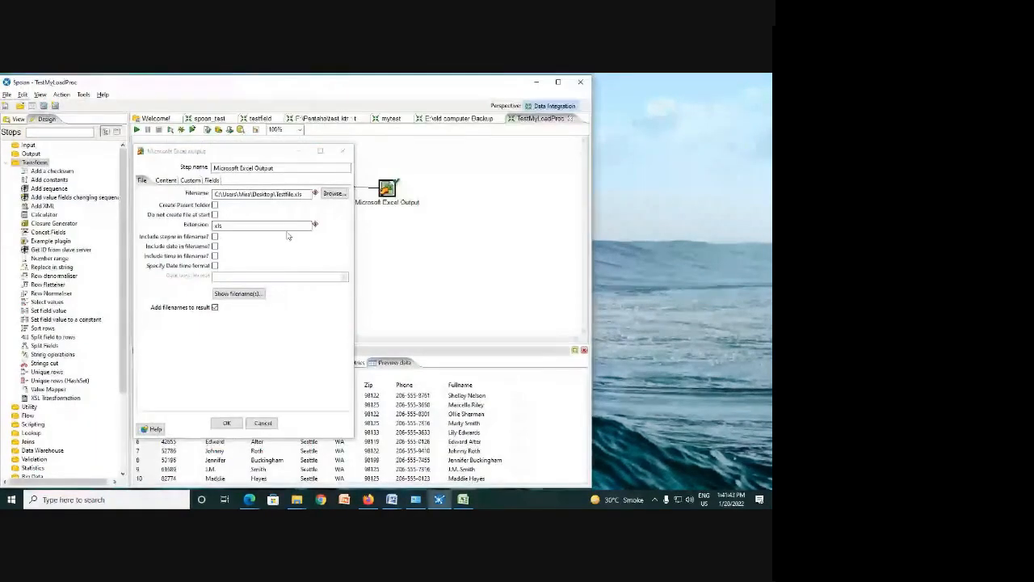
left_click_drag(265, 153, 391, 156)
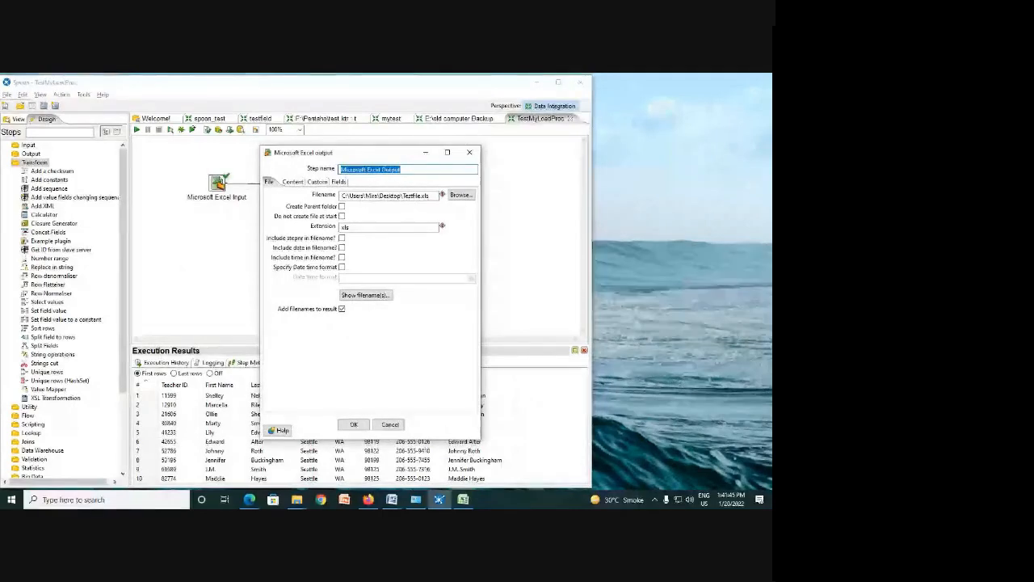
left_click(390, 425)
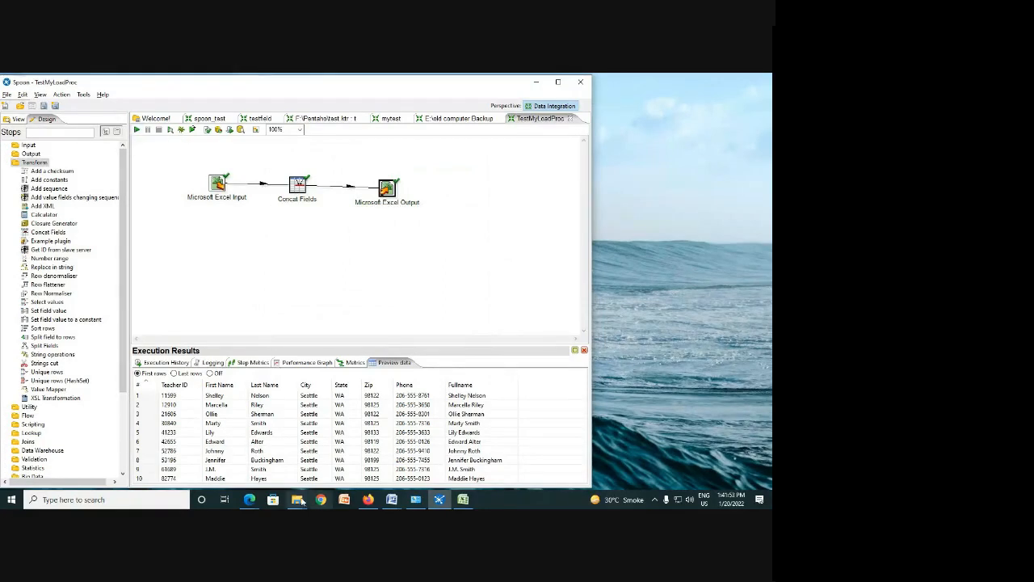
Step: Check the in-call messages of the Google Meet session in Edge, and switch back to Spoon
left_click(249, 499)
left_click(226, 463)
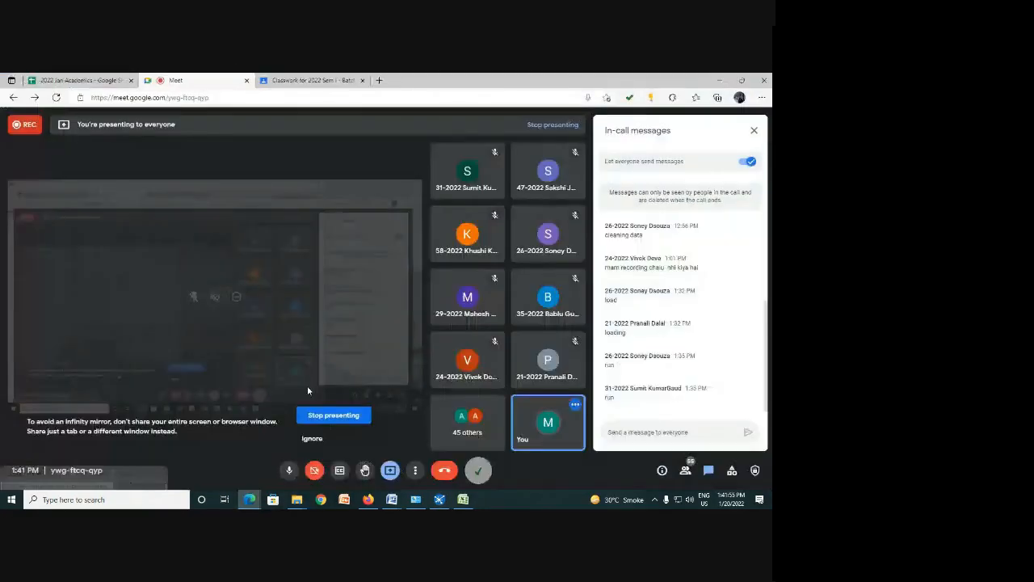
key("alt+Tab")
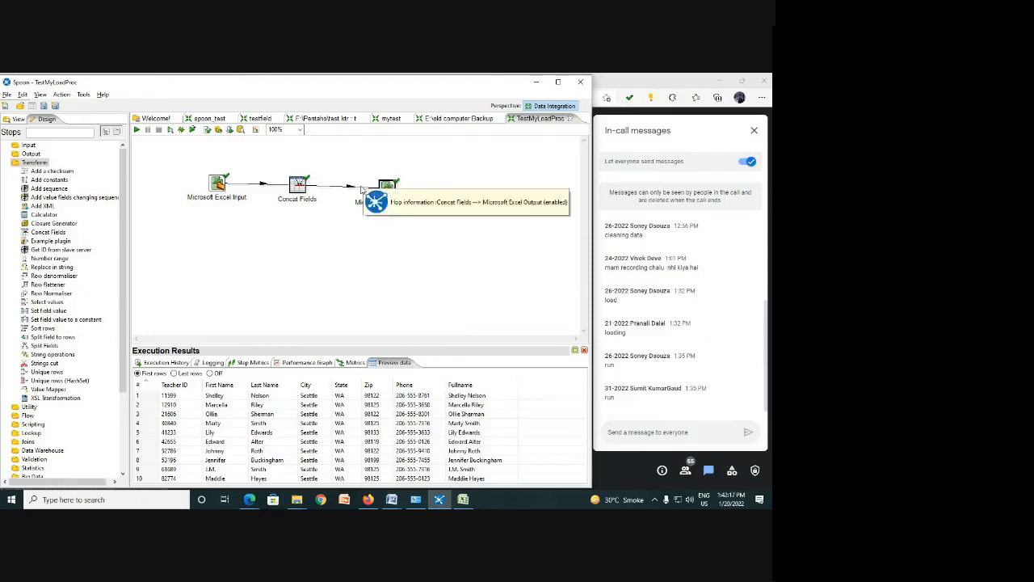
Step: Move the Microsoft Excel Output step farther from Concat Fields and delete the hop between the two steps
left_click_drag(367, 196, 495, 193)
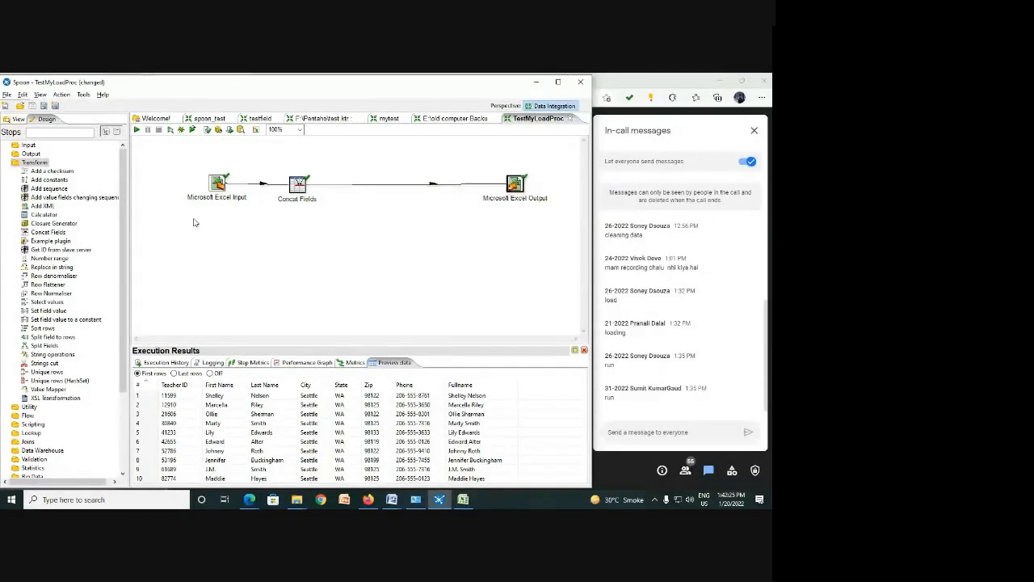
right_click(417, 185)
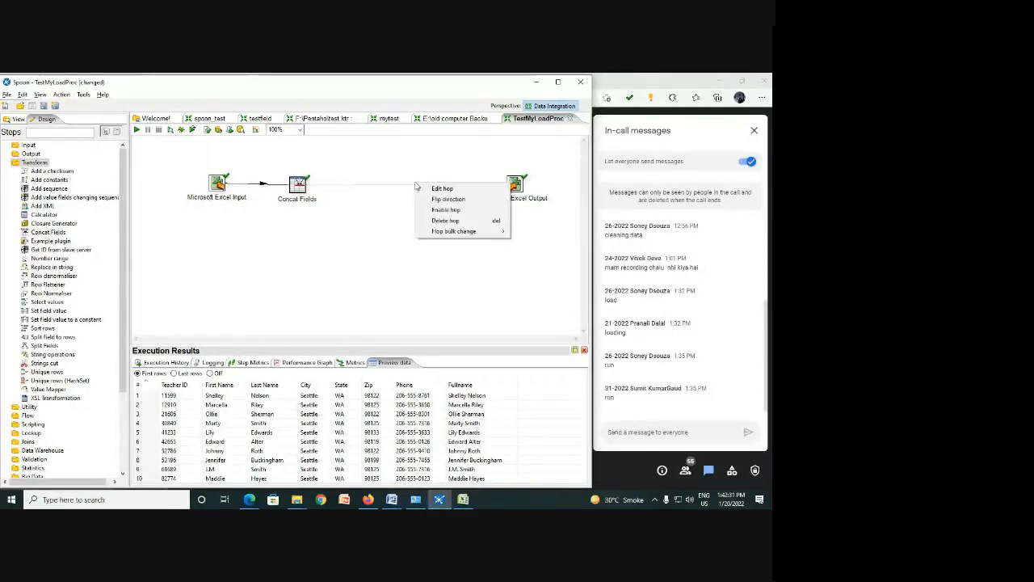
mouse_move(432, 237)
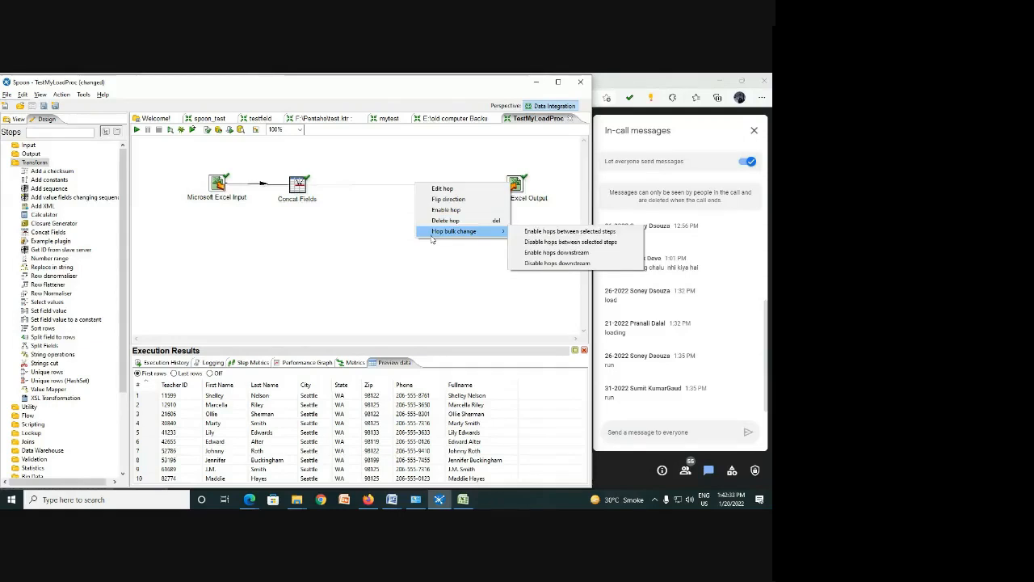
left_click(445, 221)
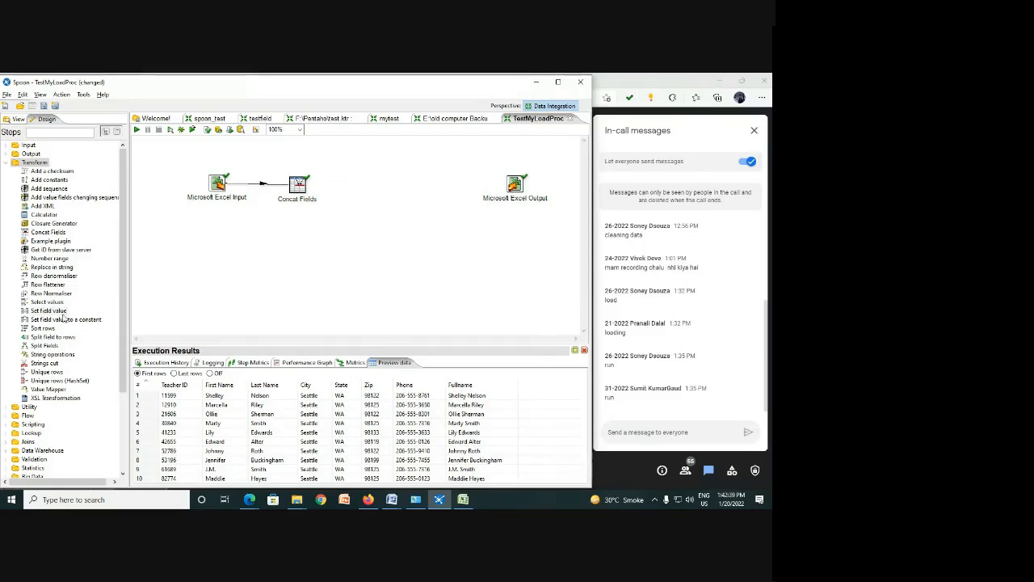
Step: Place a Sort rows step on the canvas between Concat Fields and Microsoft Excel Output, and narrow the Spoon window slightly
left_click_drag(42, 328, 381, 188)
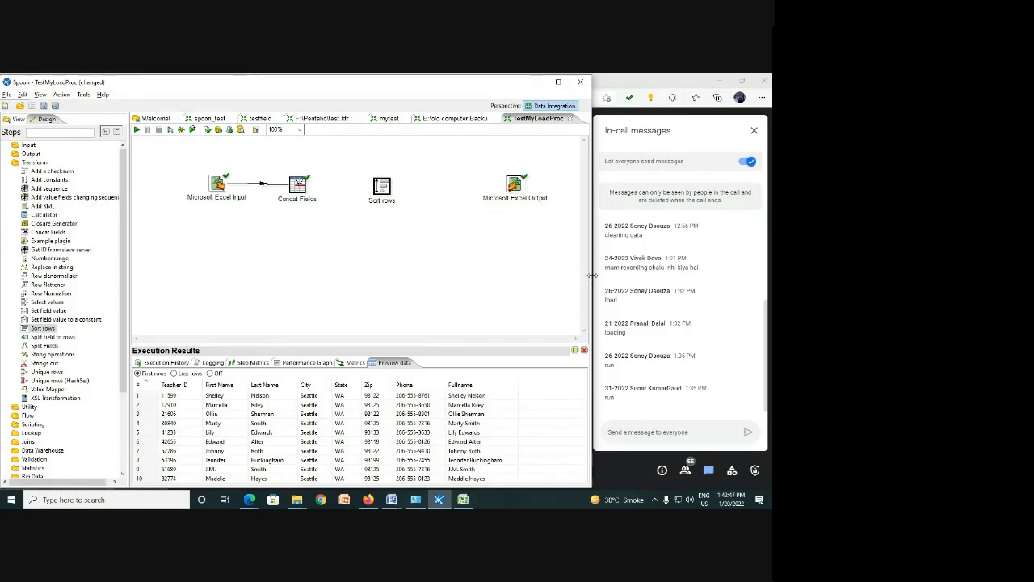
left_click_drag(593, 275, 566, 278)
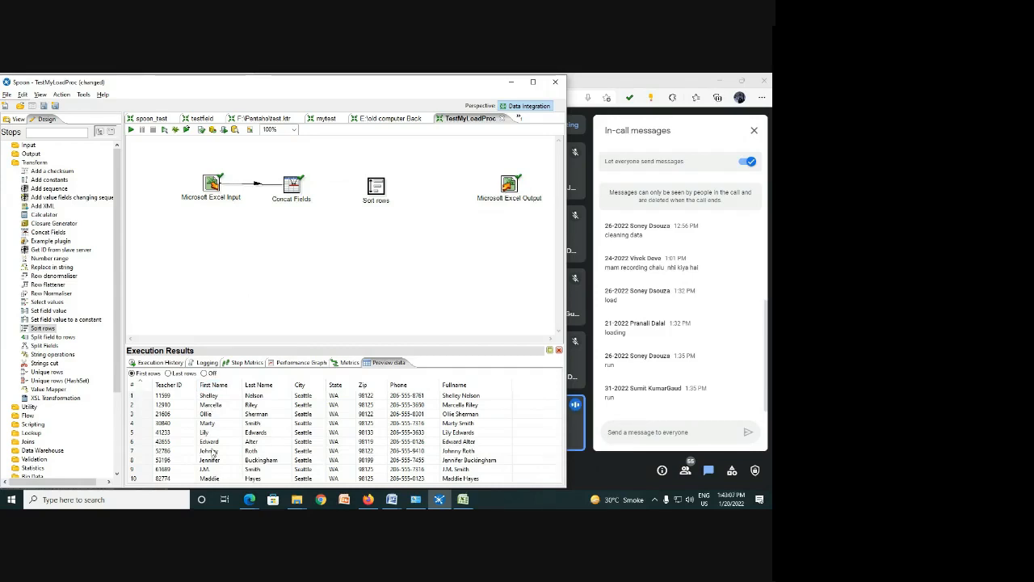
double_click(384, 193)
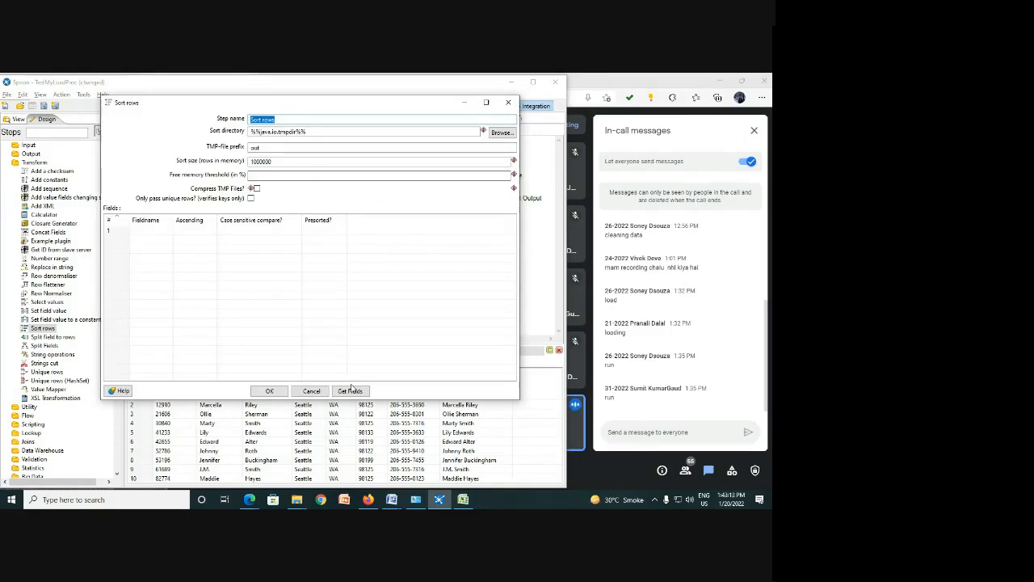
left_click(150, 229)
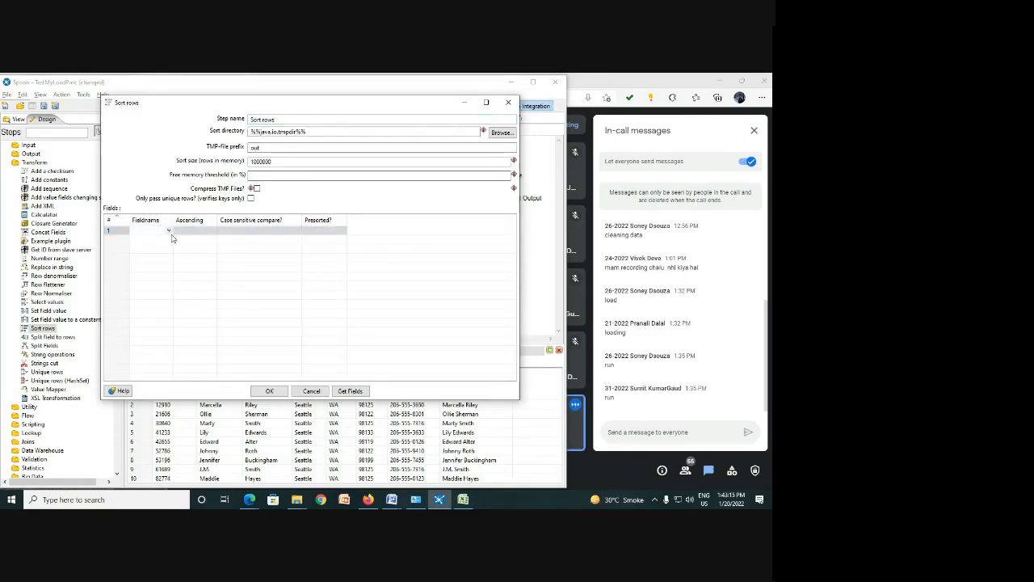
left_click(168, 231)
left_click(168, 231)
left_click(168, 232)
left_click(311, 390)
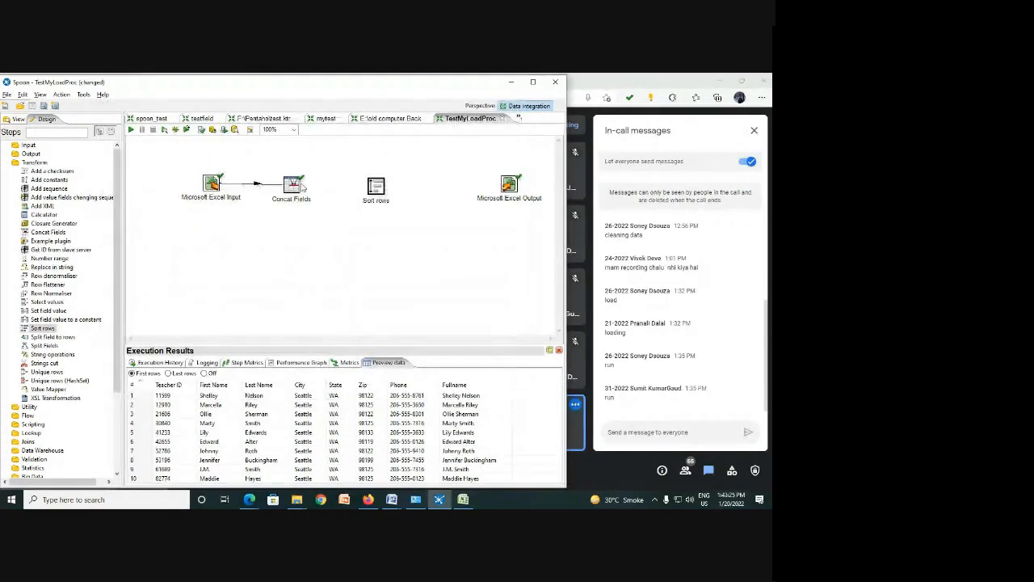
Step: Connect Concat Fields to Sort rows with a hop and choose First Name as the sort field
mouse_move(290, 191)
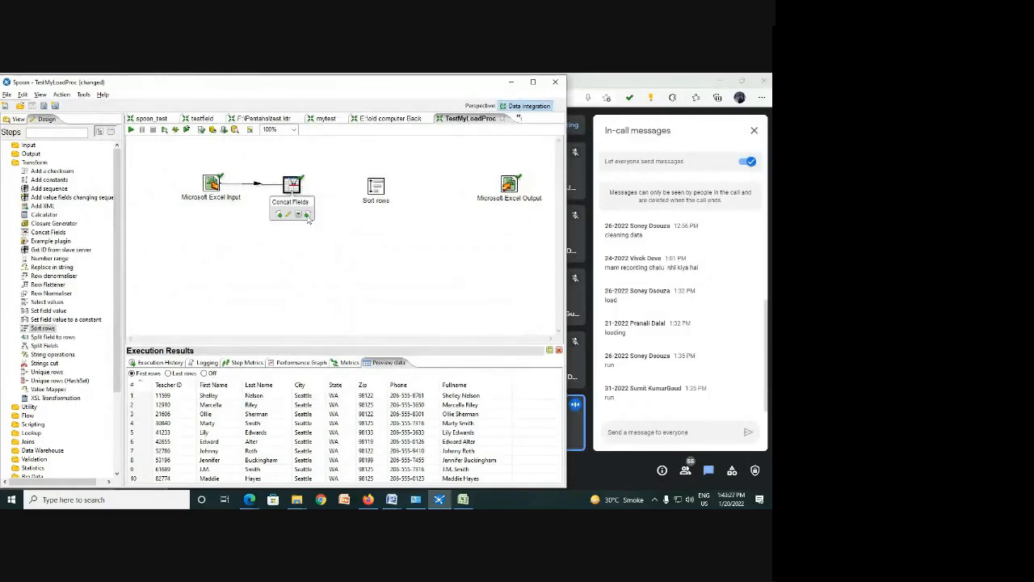
left_click_drag(307, 215, 374, 187)
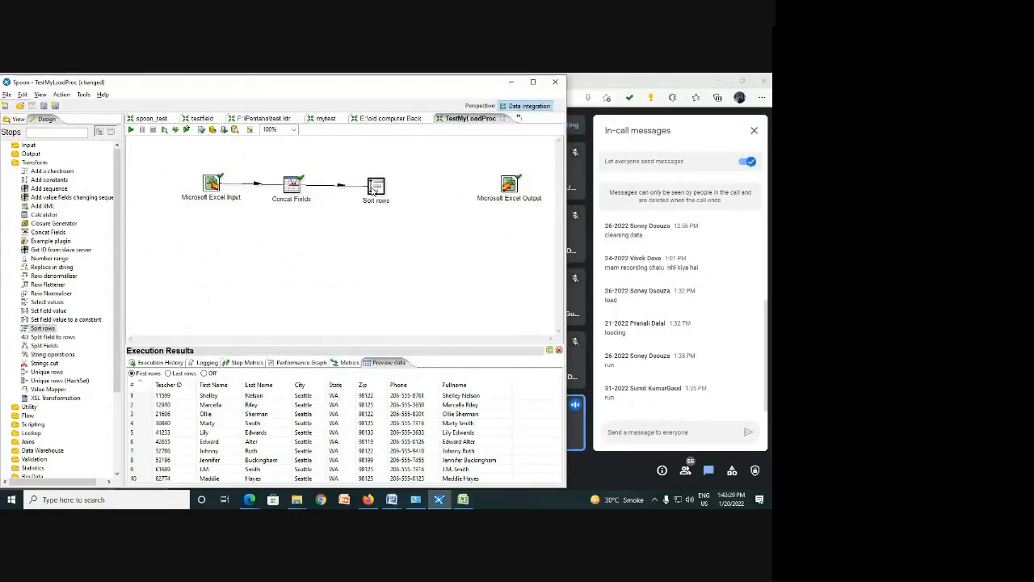
mouse_move(387, 195)
double_click(376, 186)
left_click(162, 231)
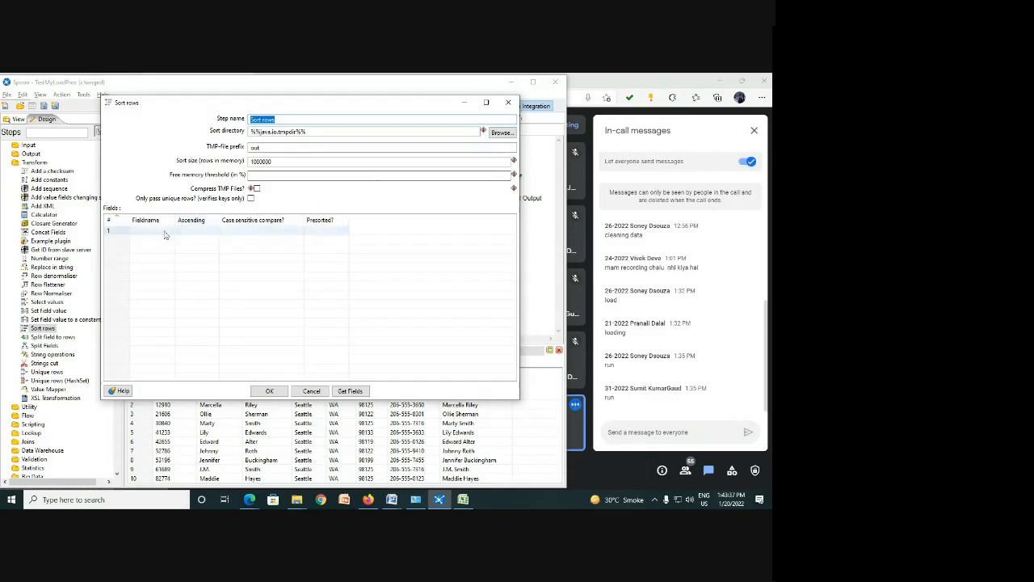
left_click(169, 231)
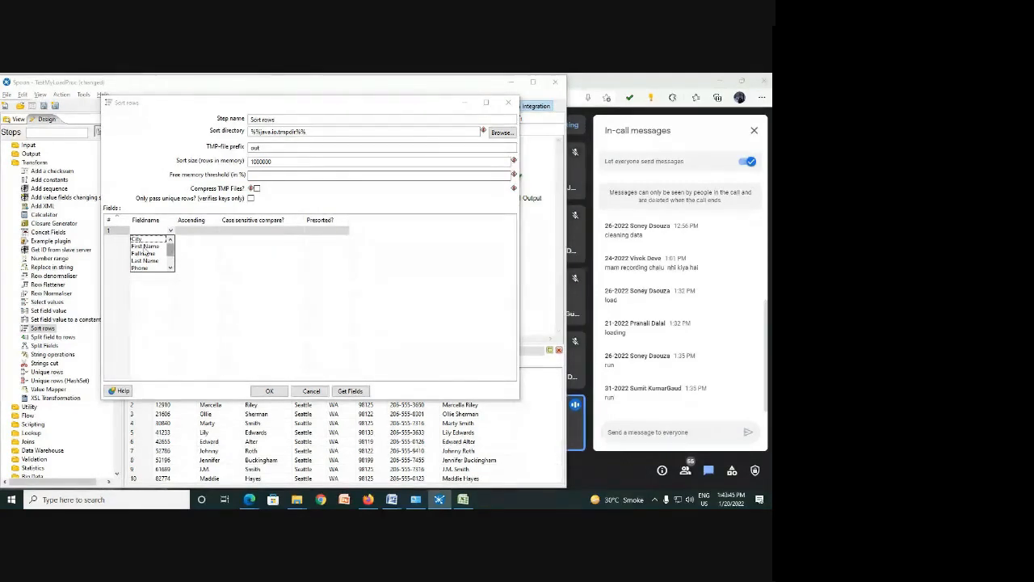
left_click(145, 245)
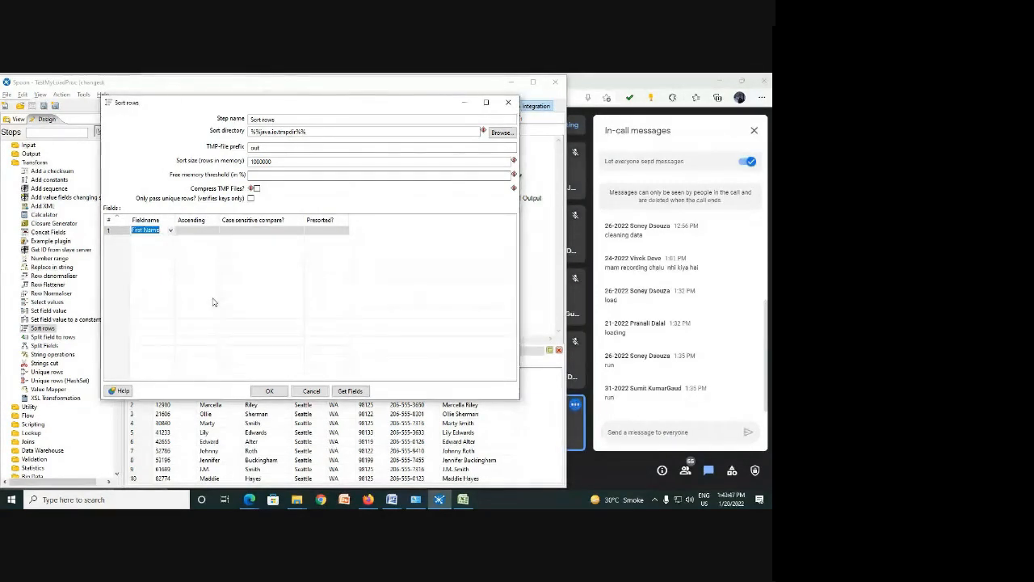
Step: Set both Ascending and Case sensitive compare to Y for the First Name sort field and accept the Sort rows settings
left_click(187, 232)
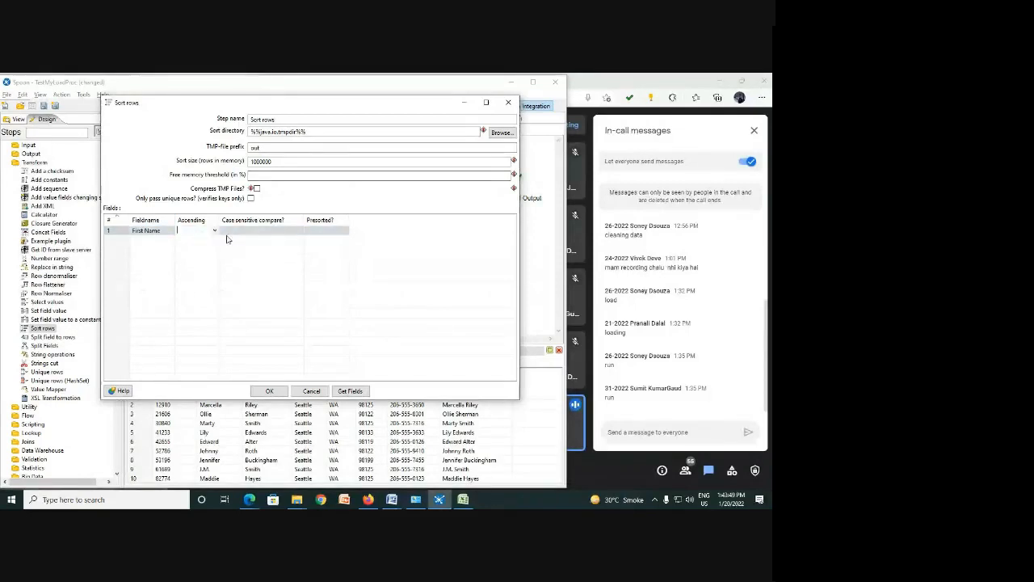
left_click(215, 232)
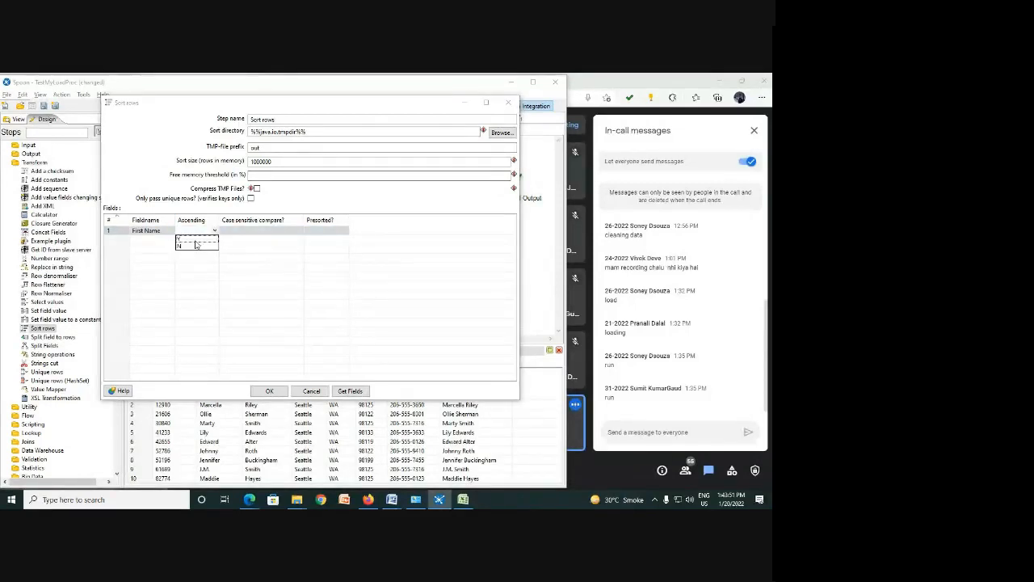
left_click(195, 240)
left_click(279, 231)
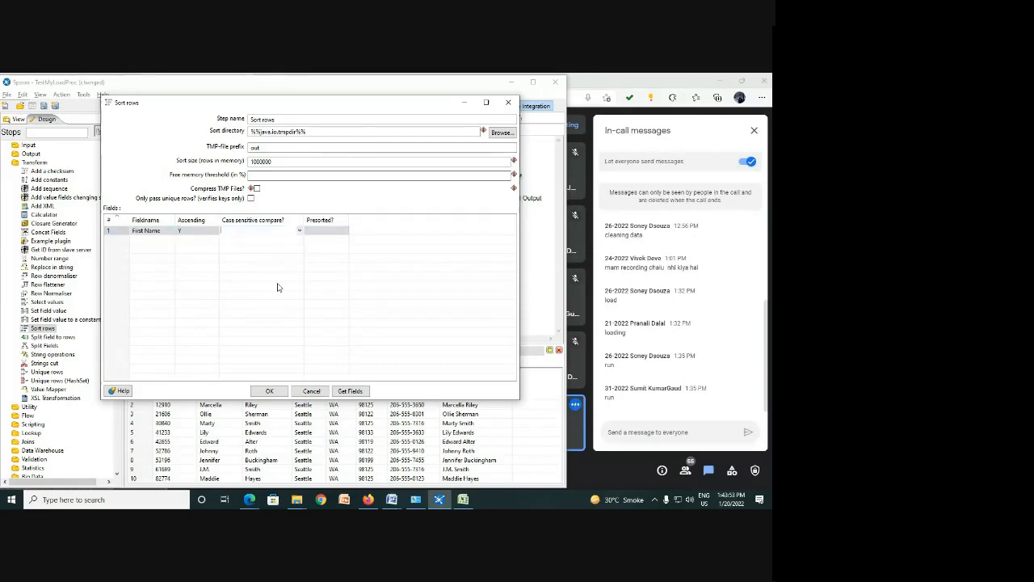
left_click(299, 231)
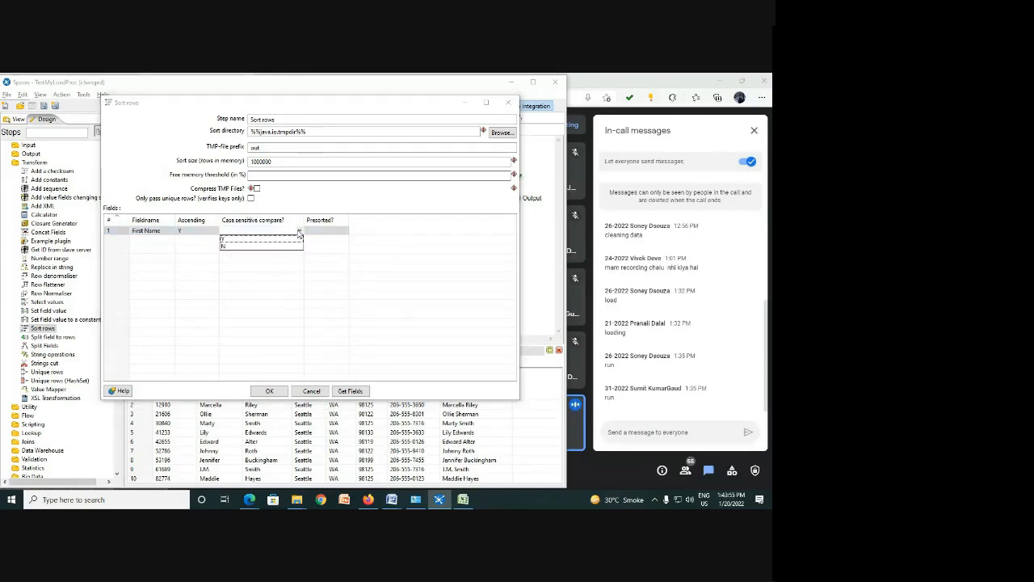
left_click(243, 239)
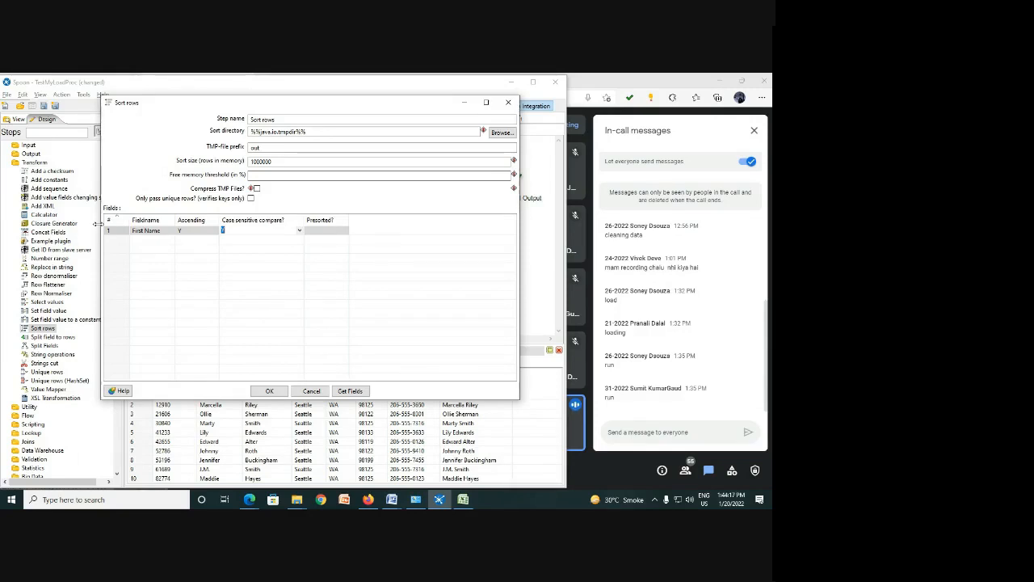
left_click(269, 391)
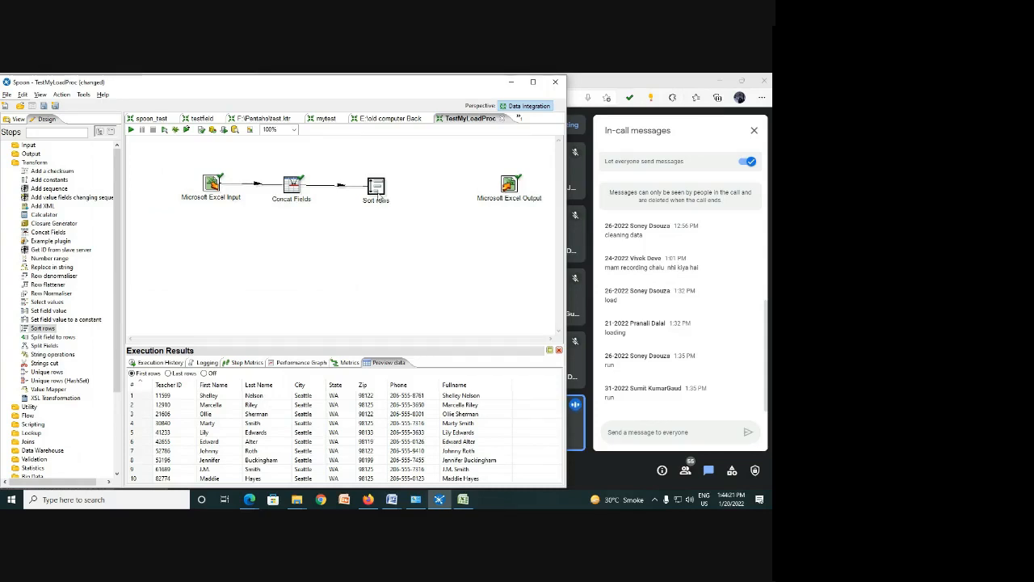
Step: Connect Sort rows to Microsoft Excel Output with a hop and accept the output step's existing settings
mouse_move(377, 194)
left_click_drag(387, 220, 509, 184)
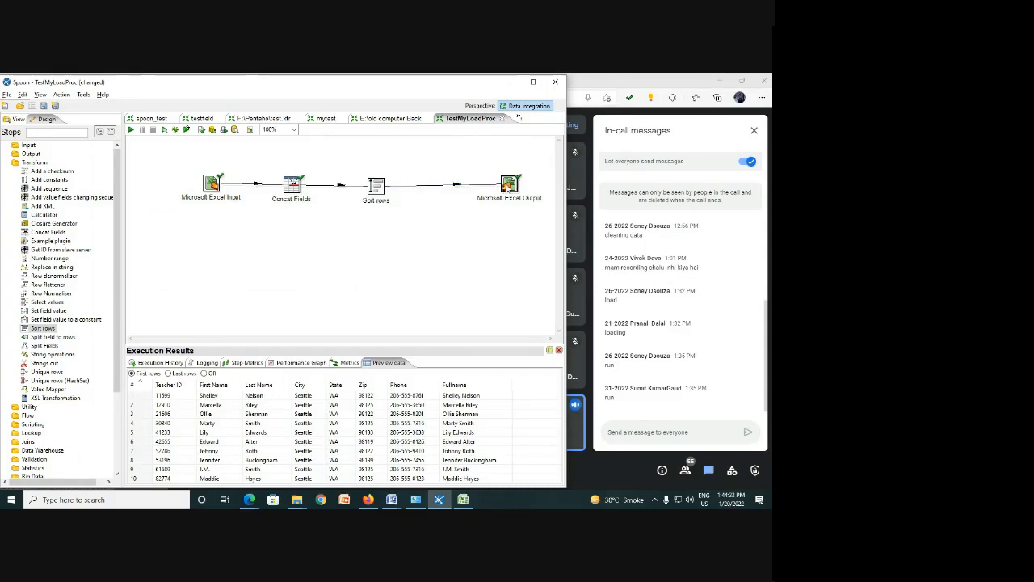
double_click(509, 186)
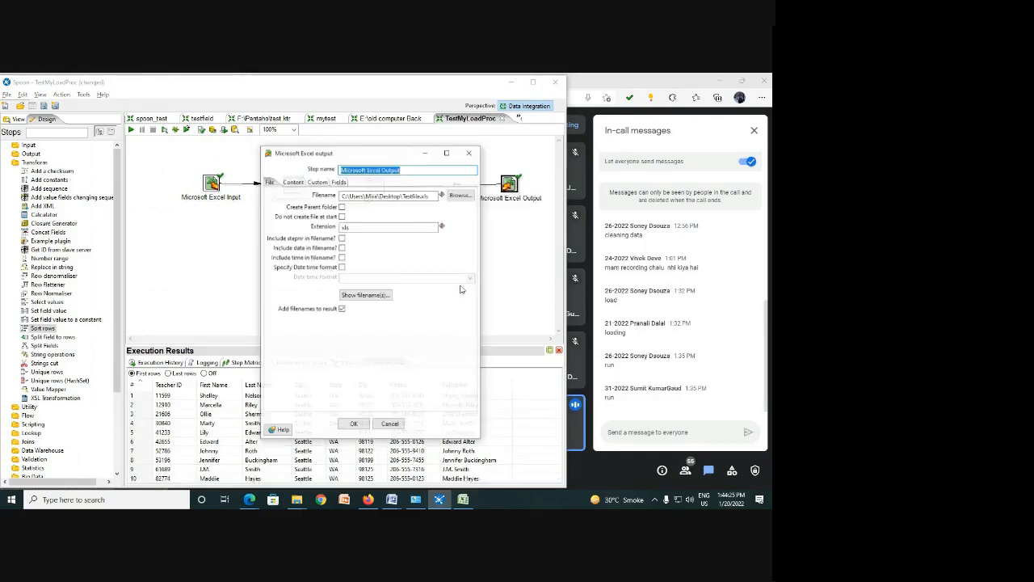
left_click(353, 424)
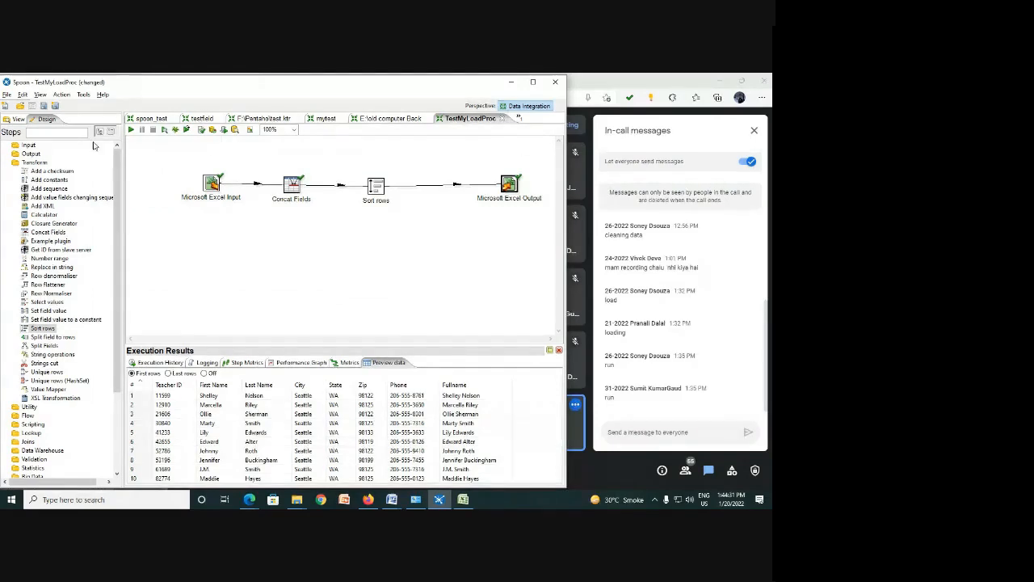
Step: Run the transformation with local execution and show the preview data of the result
left_click(131, 130)
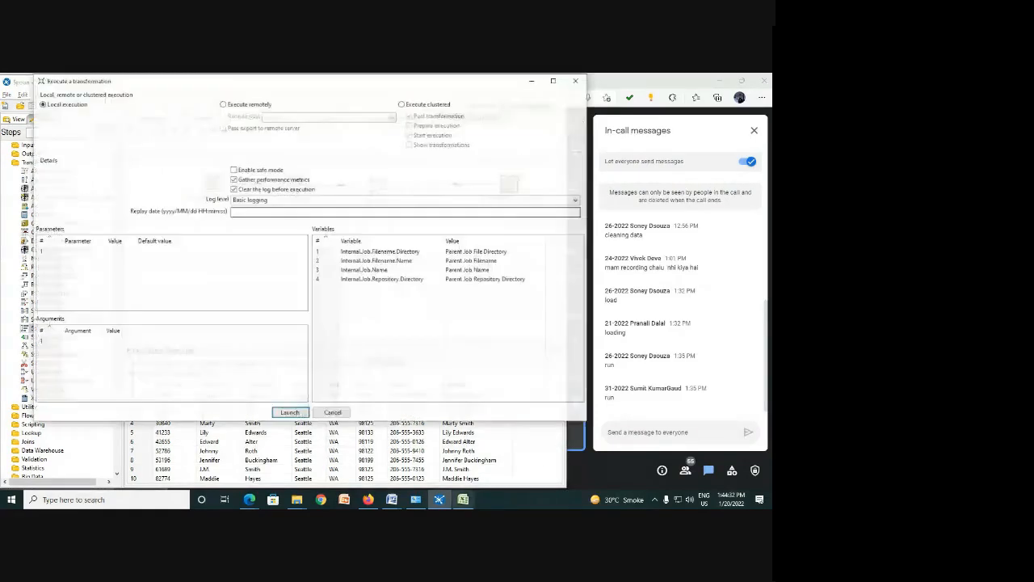
left_click(291, 414)
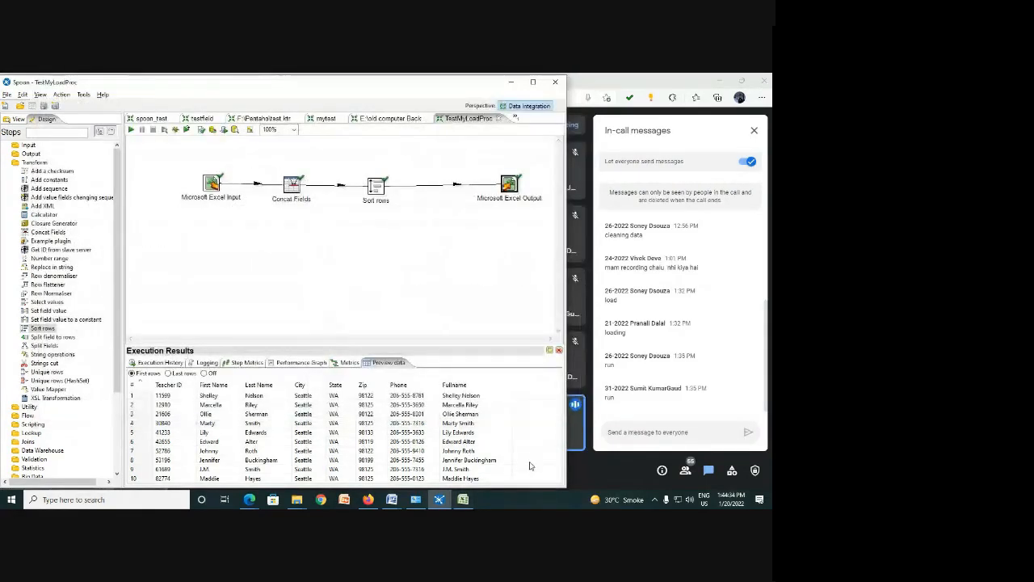
left_click(348, 363)
left_click(389, 363)
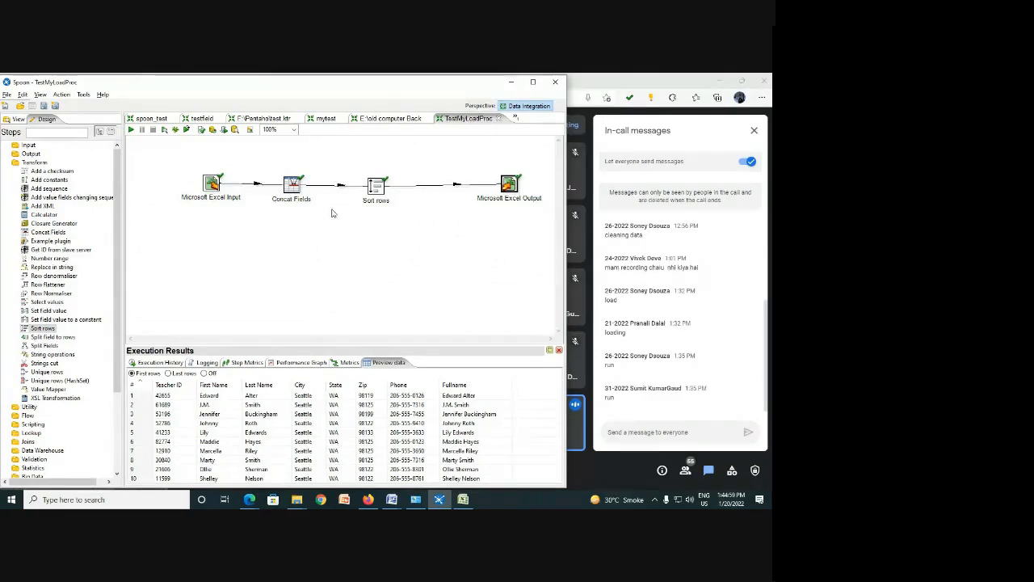
Step: Delete the hop between Sort rows and Microsoft Excel Output and place a Split Fields step between them
left_click(434, 187)
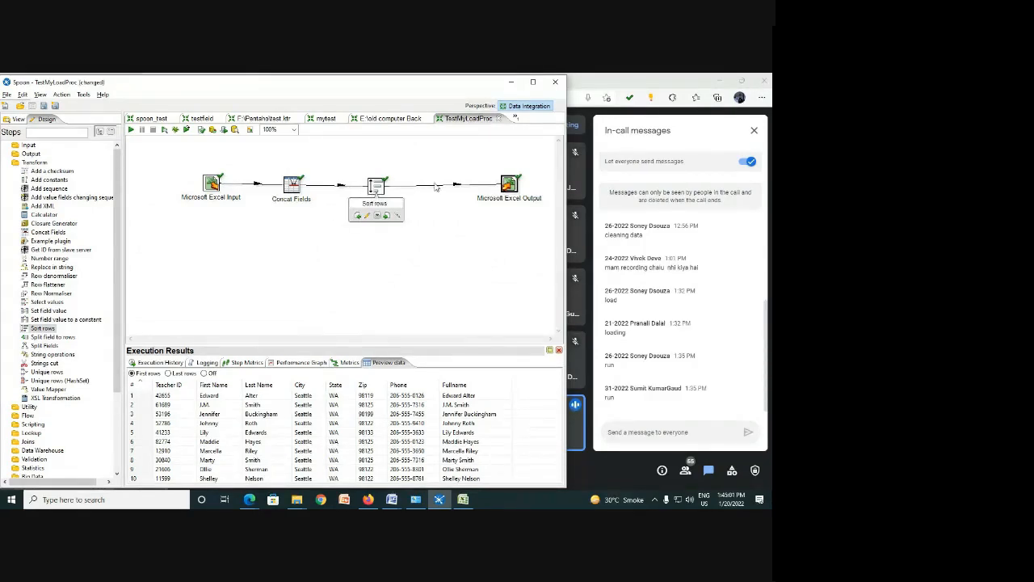
right_click(435, 186)
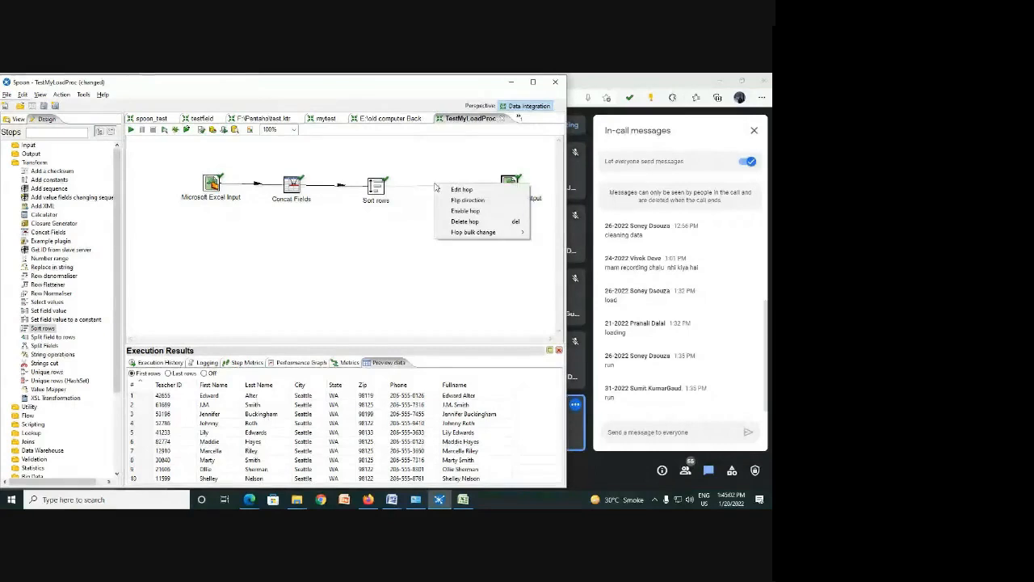
left_click(481, 221)
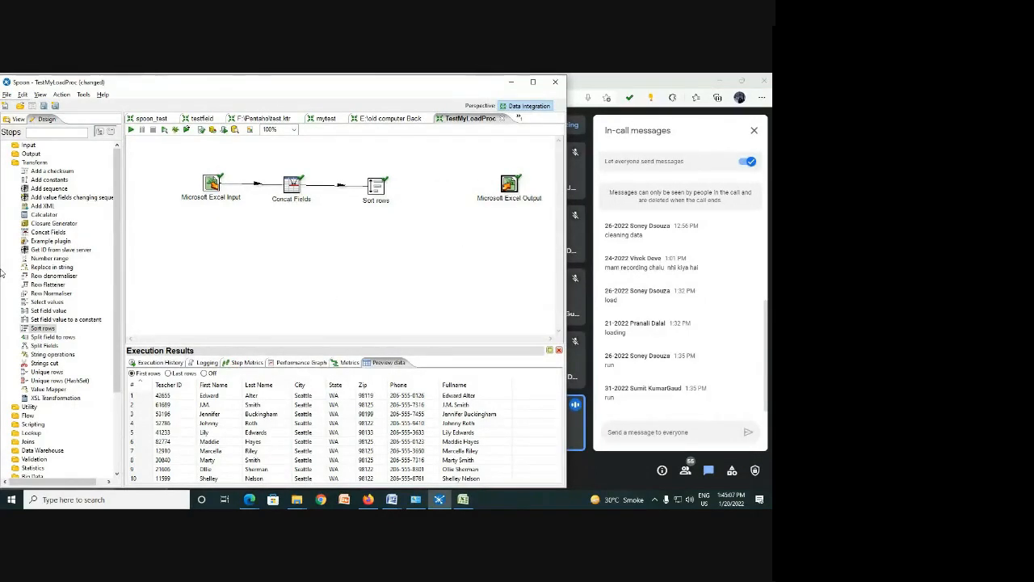
left_click_drag(45, 345, 434, 187)
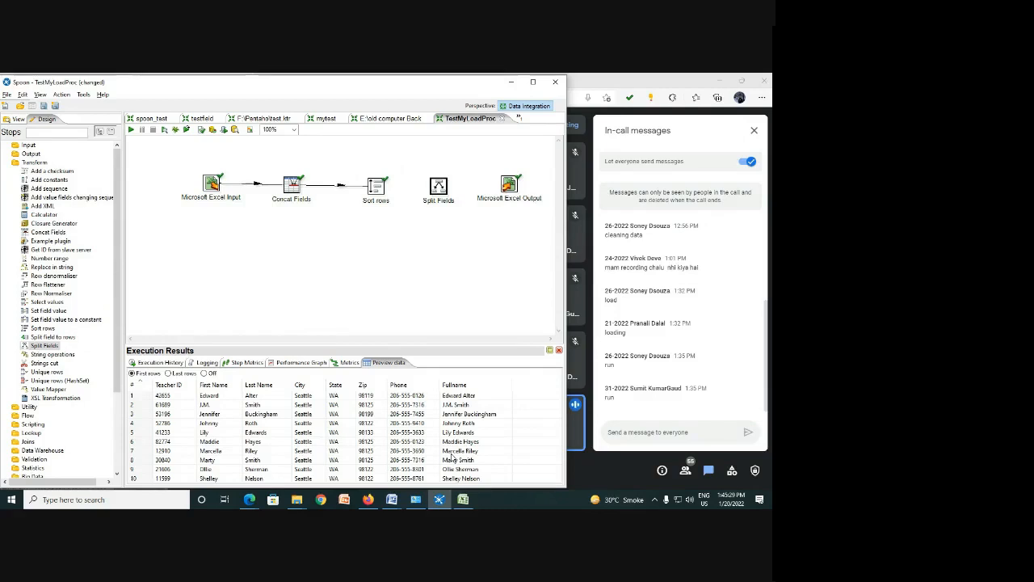
Step: Connect Sort rows to Split Fields with a hop
right_click(376, 187)
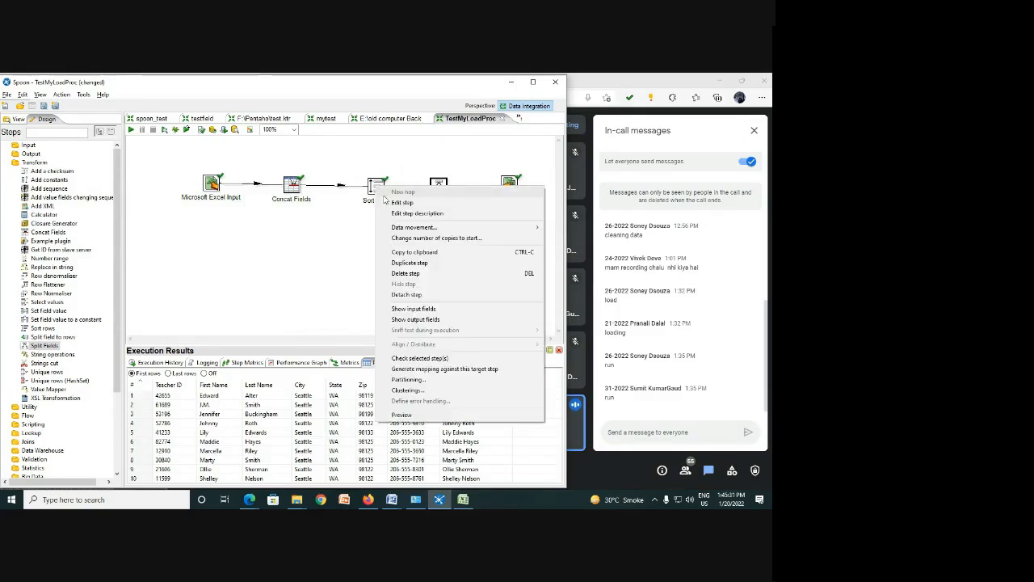
left_click(350, 250)
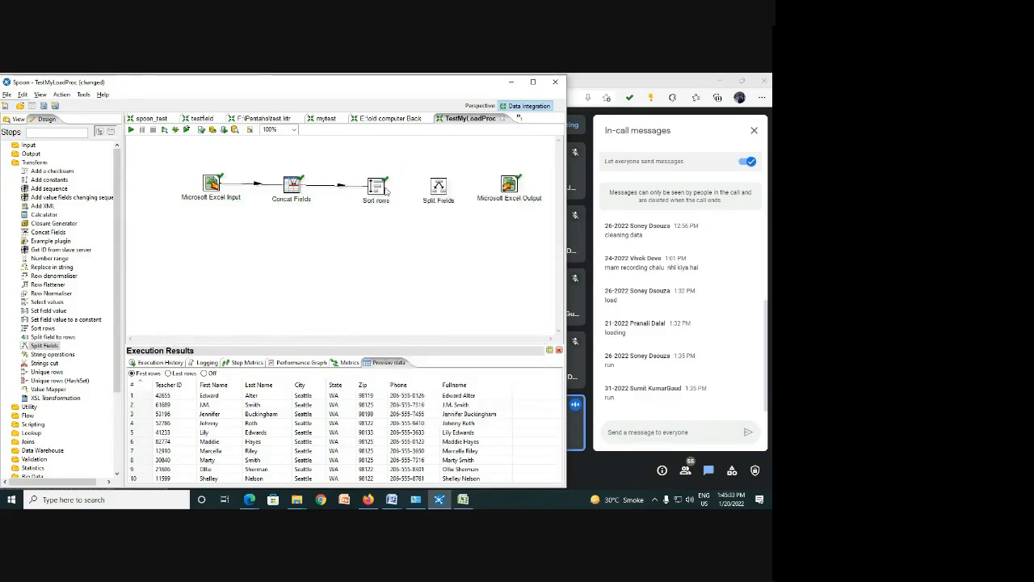
mouse_move(389, 223)
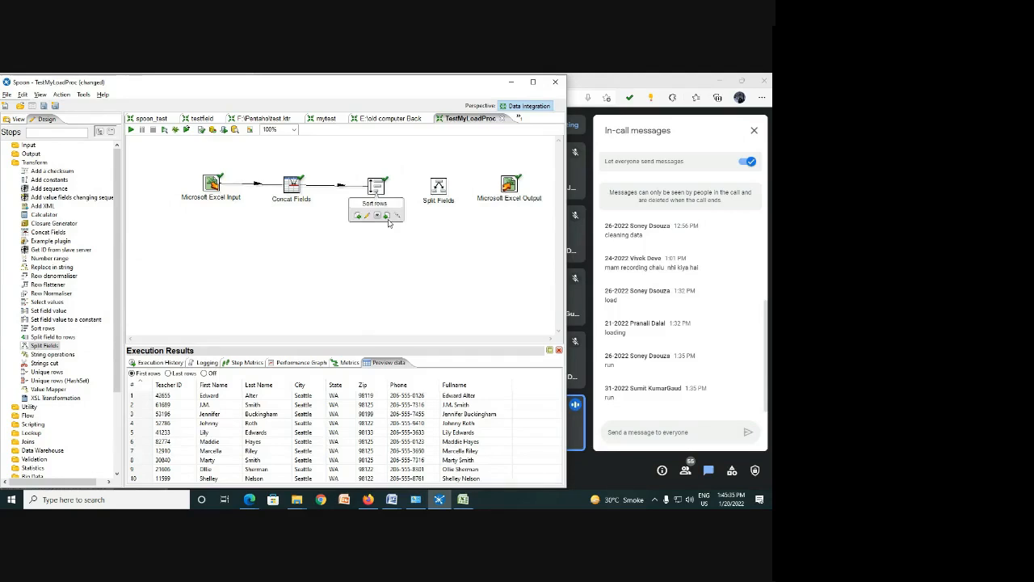
left_click_drag(388, 221, 439, 187)
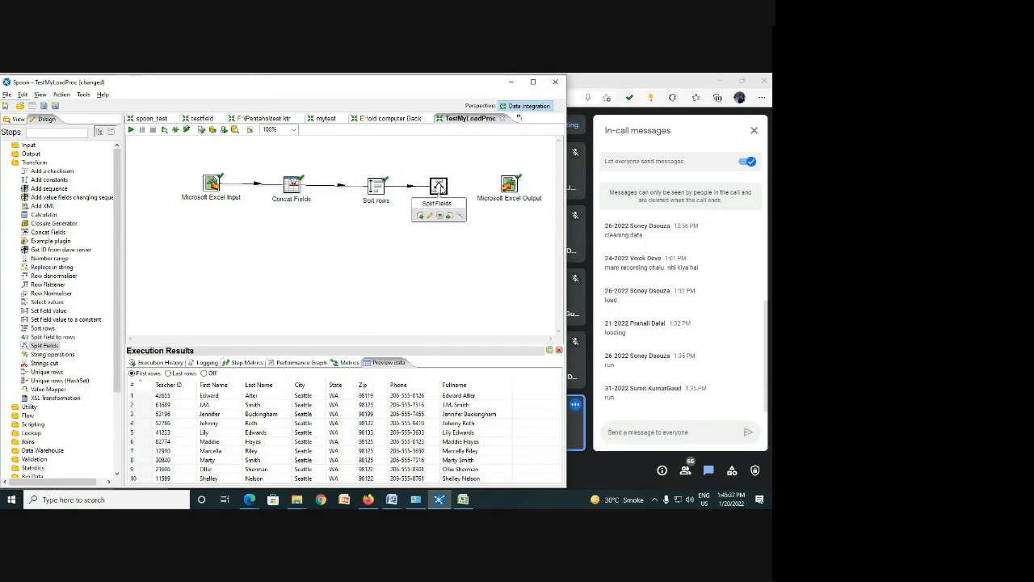
Step: In the Split Fields settings, choose Fullname as the field to split and set the delimiter to a space
double_click(438, 188)
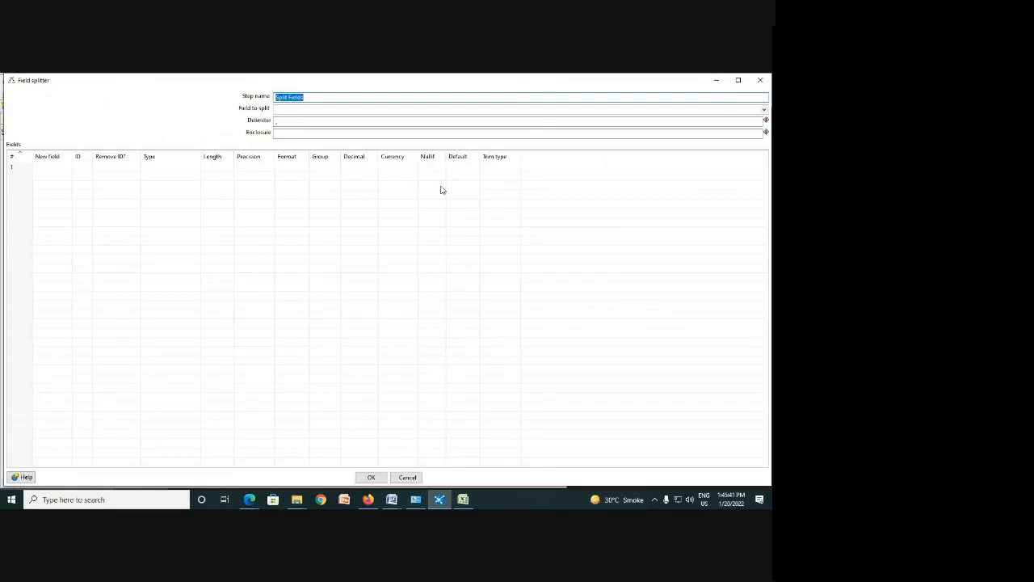
left_click(284, 122)
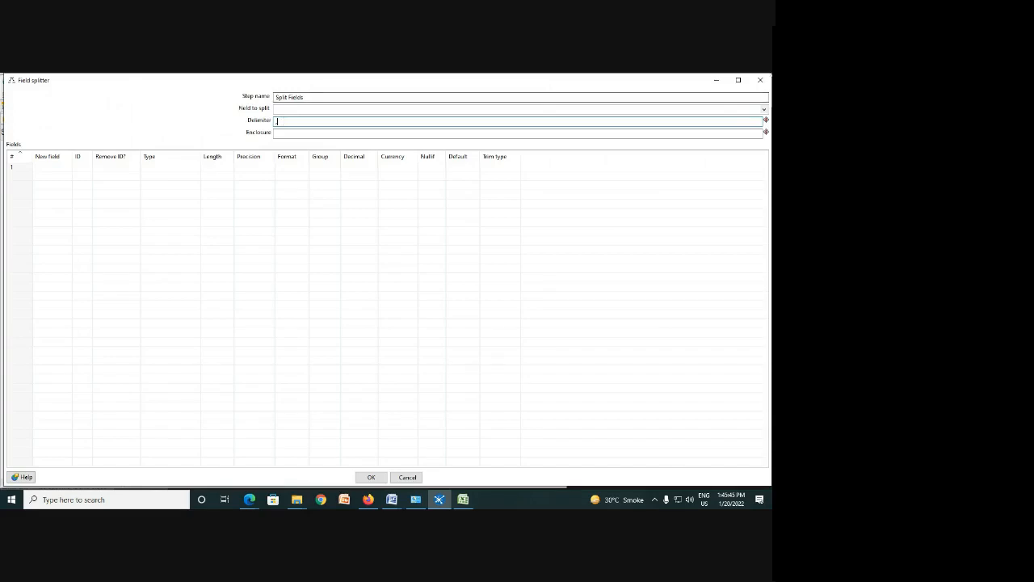
left_click(737, 80)
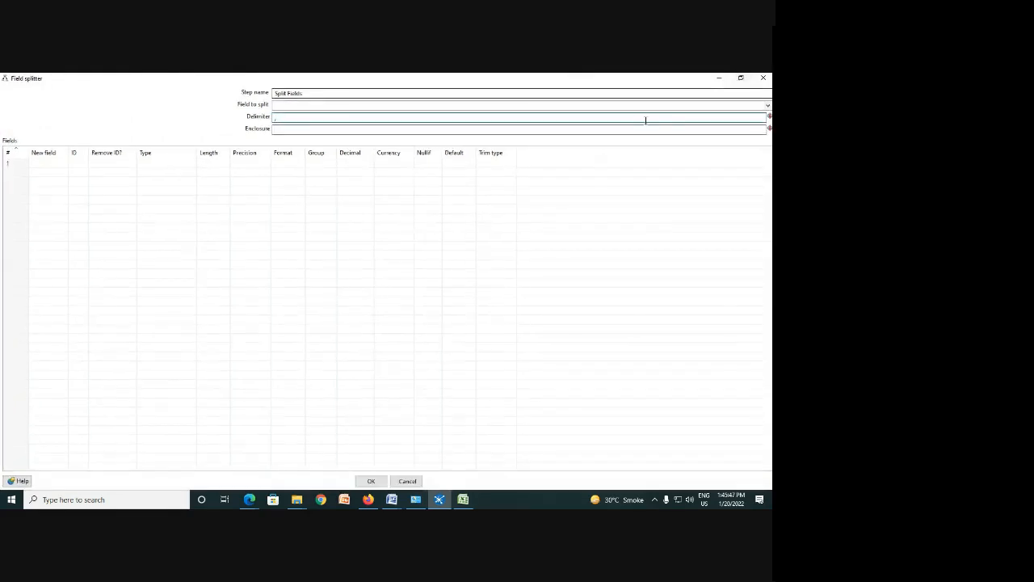
left_click(740, 78)
left_click_drag(771, 137, 595, 139)
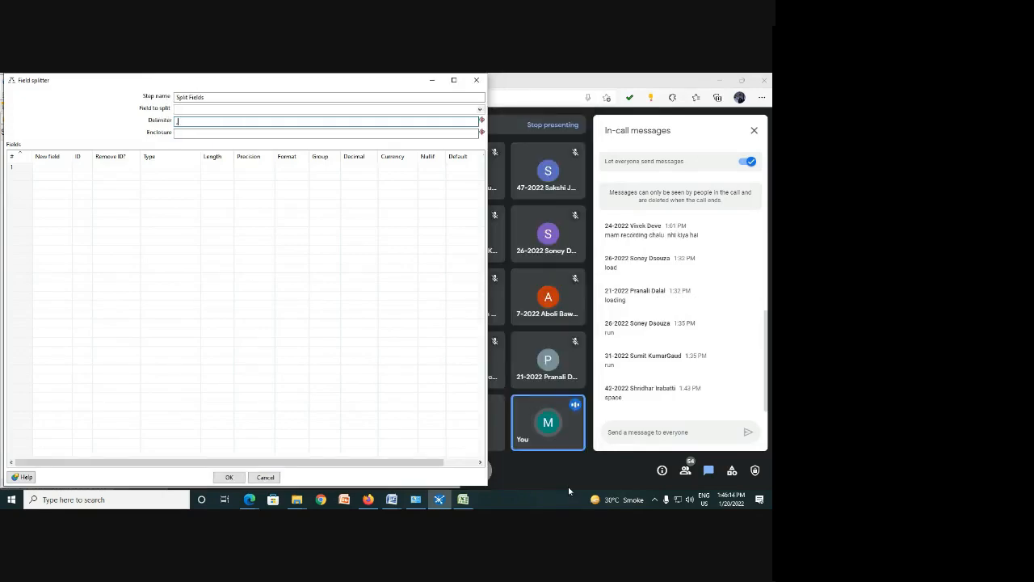
left_click_drag(488, 371, 591, 369)
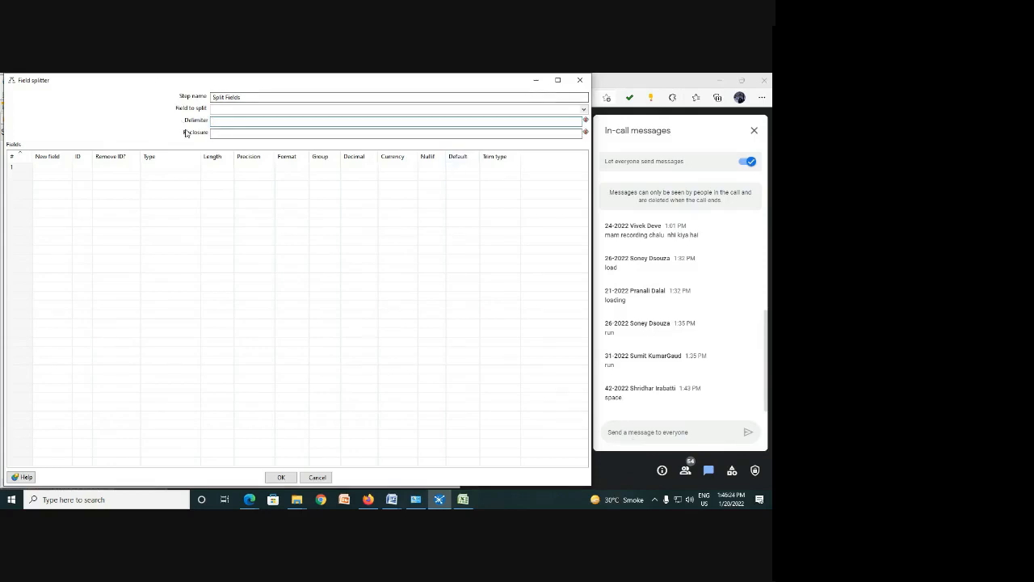
left_click(238, 107)
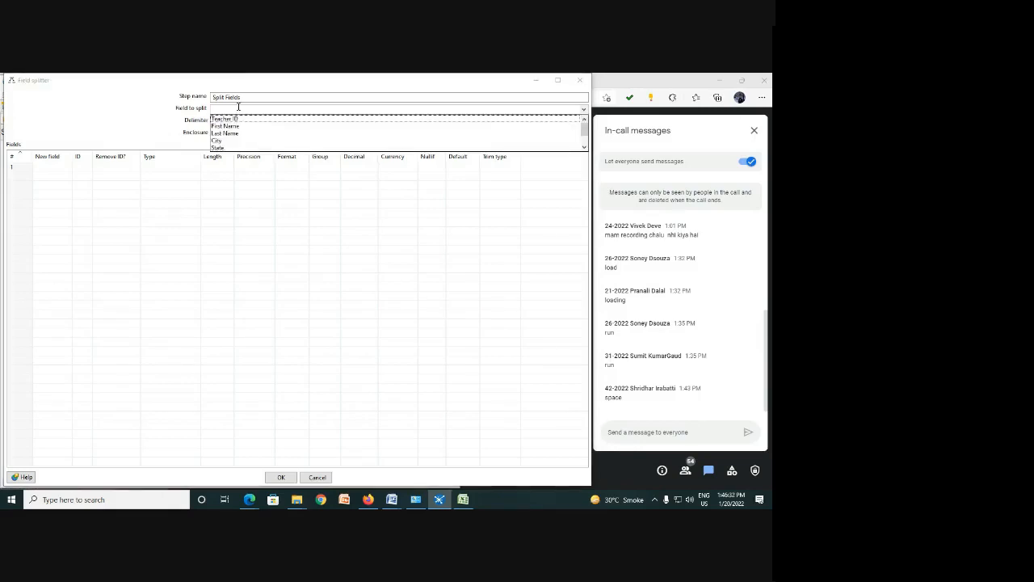
scroll(239, 126, "down", 3)
left_click(227, 148)
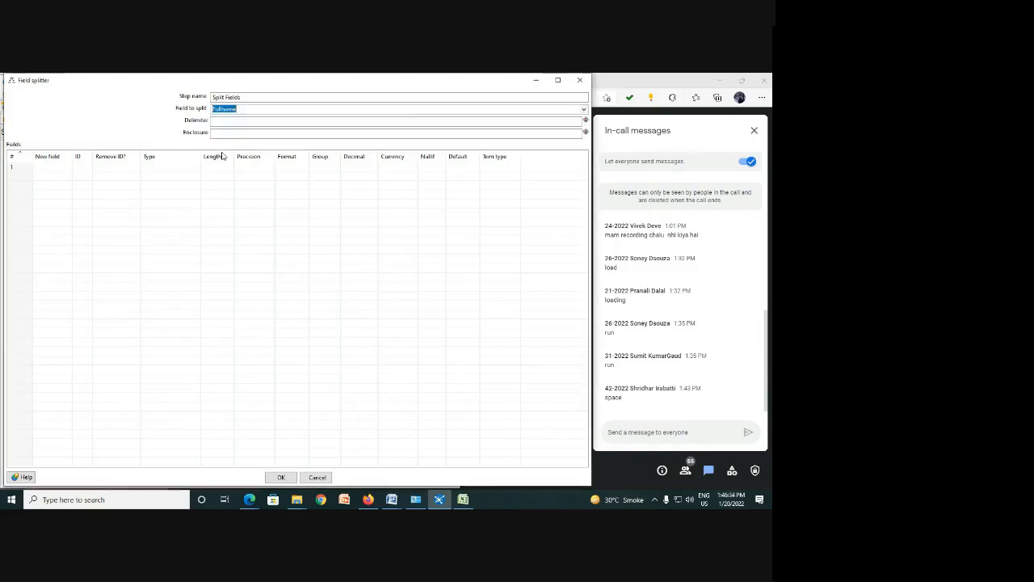
left_click(224, 120)
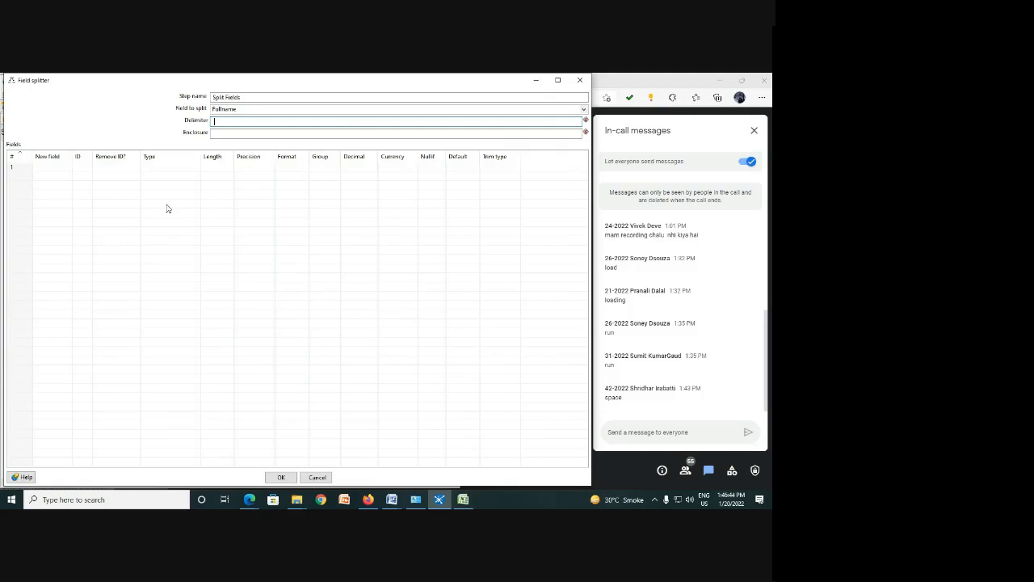
Step: Add Fname of type String as the first new field of the split
left_click(41, 167)
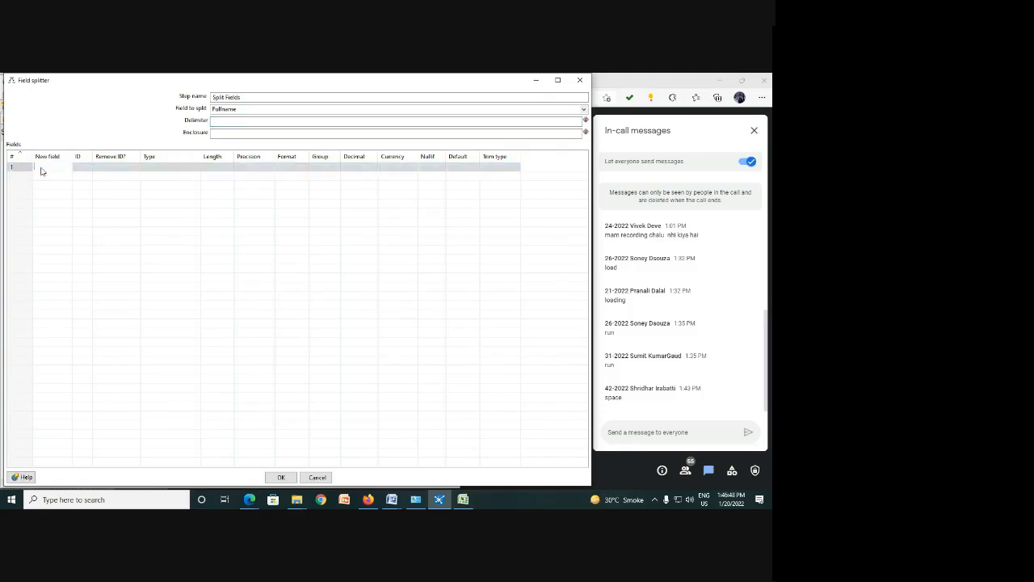
left_click(137, 167)
left_click(141, 167)
left_click(195, 168)
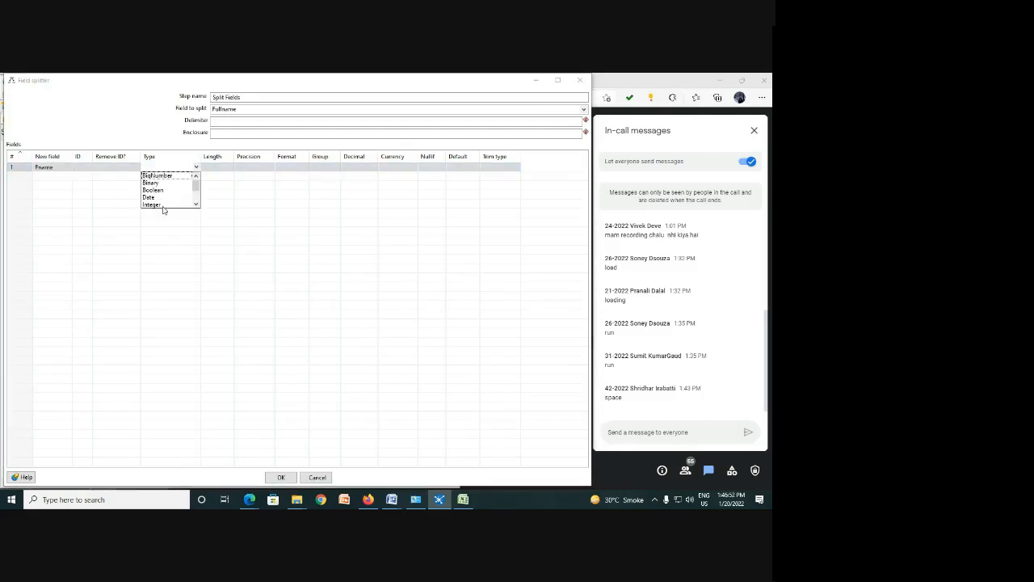
scroll(162, 207, "down", 1)
left_click(161, 206)
Step: Add Lname of type String as the second new field and accept the Split Fields settings
left_click(51, 176)
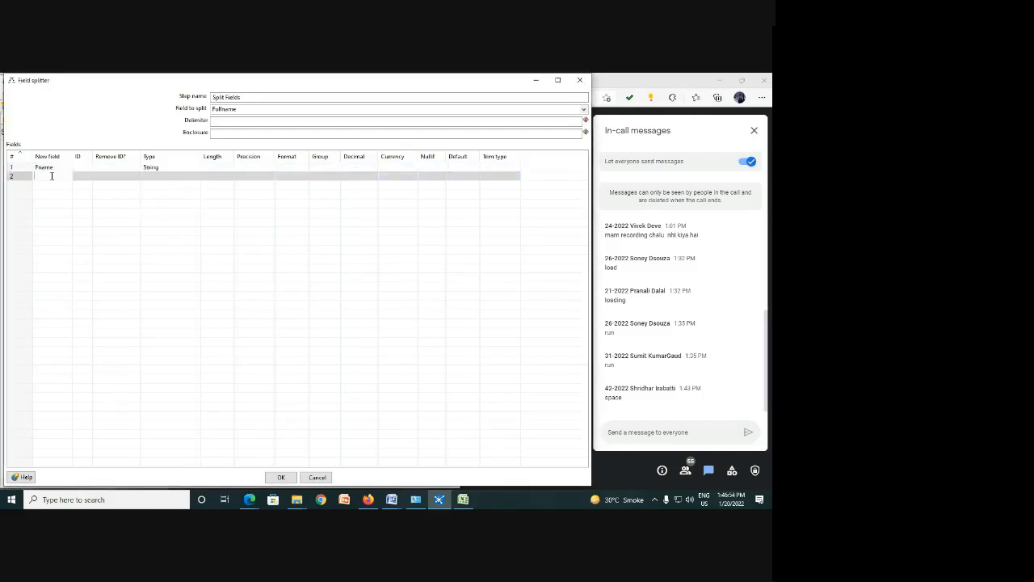
type("Lname")
left_click(185, 177)
left_click(196, 177)
scroll(158, 204, "down", 2)
left_click(160, 206)
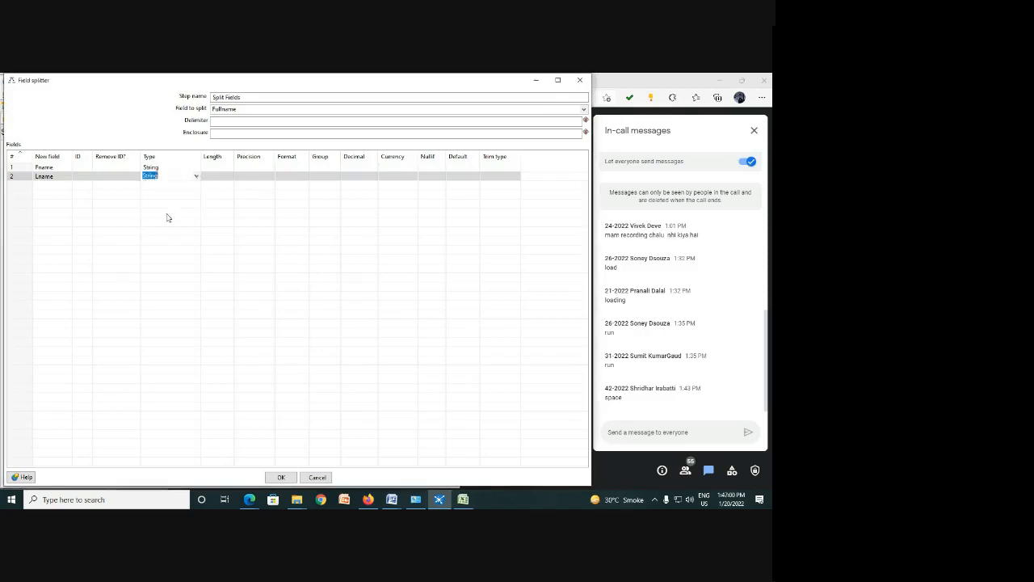
key("Return")
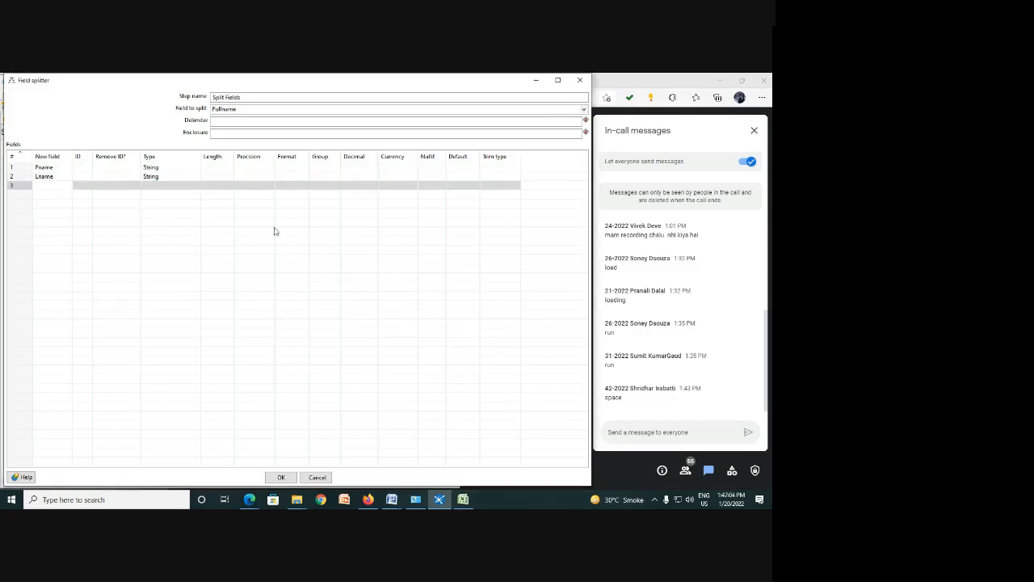
left_click(231, 108)
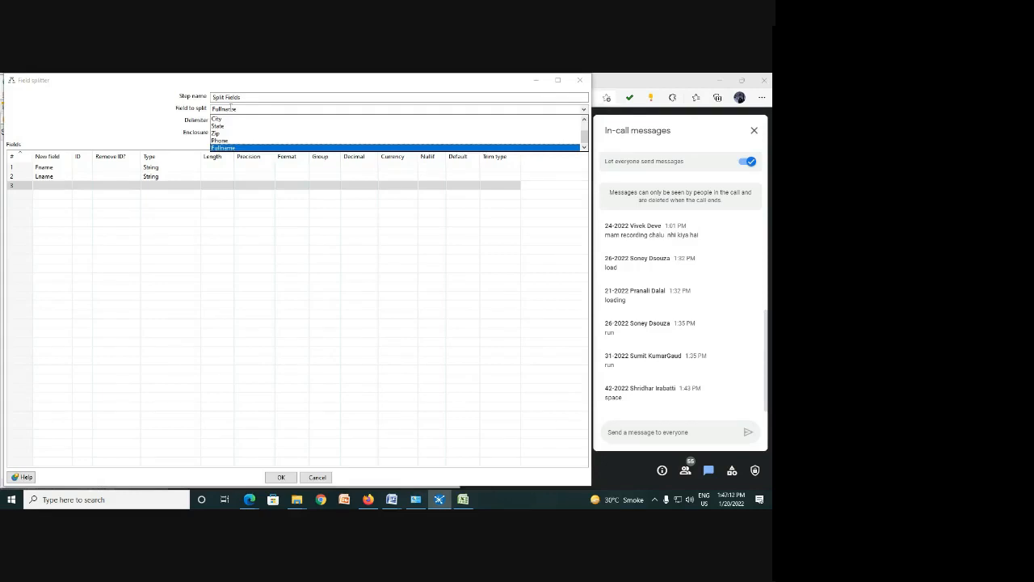
left_click(48, 169)
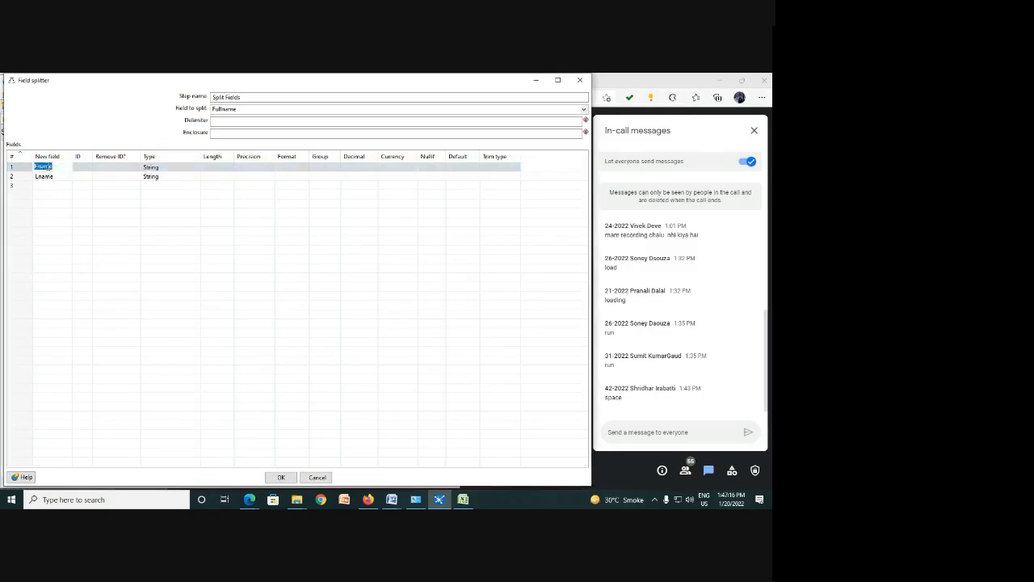
left_click(47, 177)
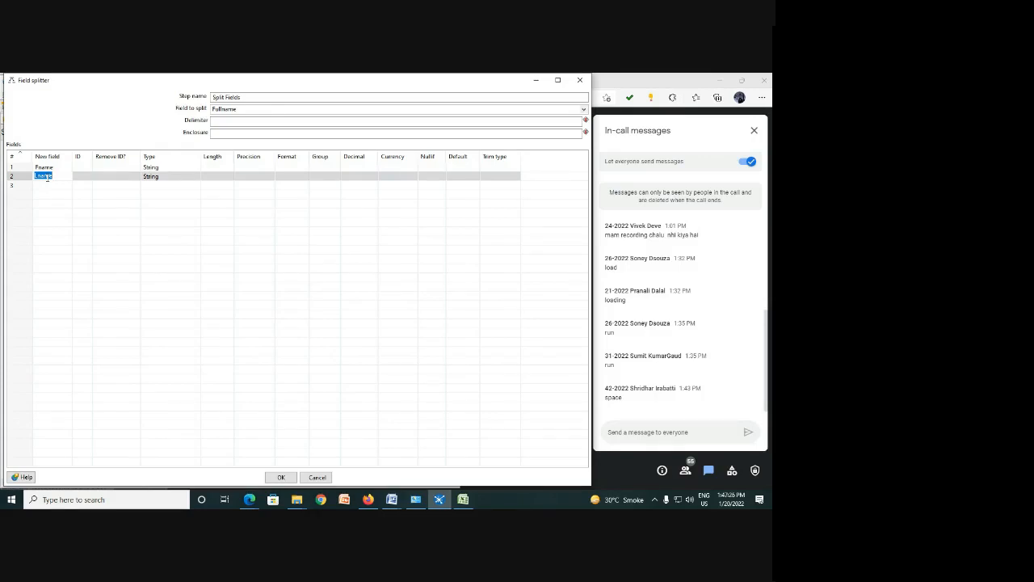
left_click(294, 478)
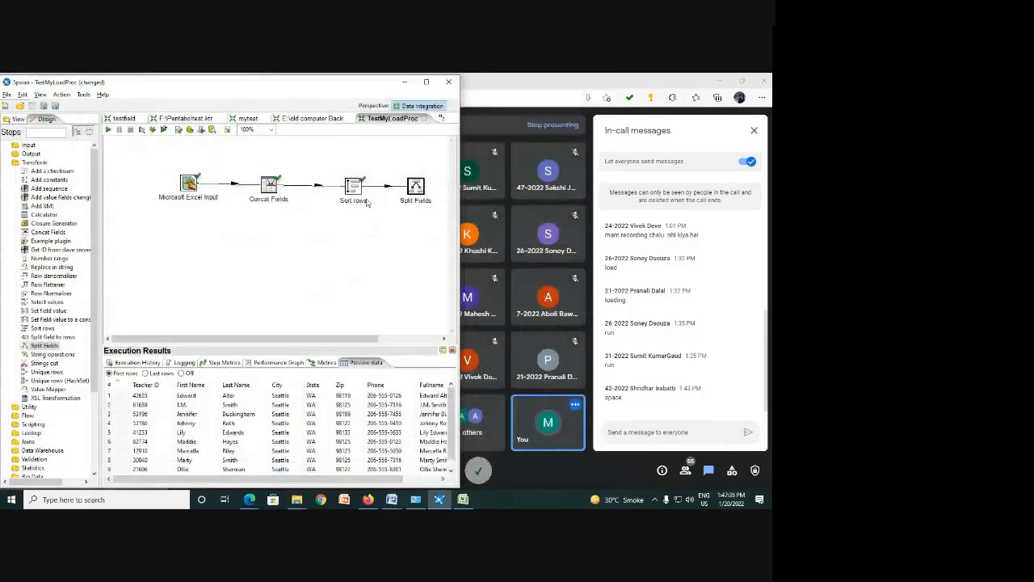
Step: Connect Split Fields to Microsoft Excel Output with a hop
left_click_drag(460, 130, 584, 136)
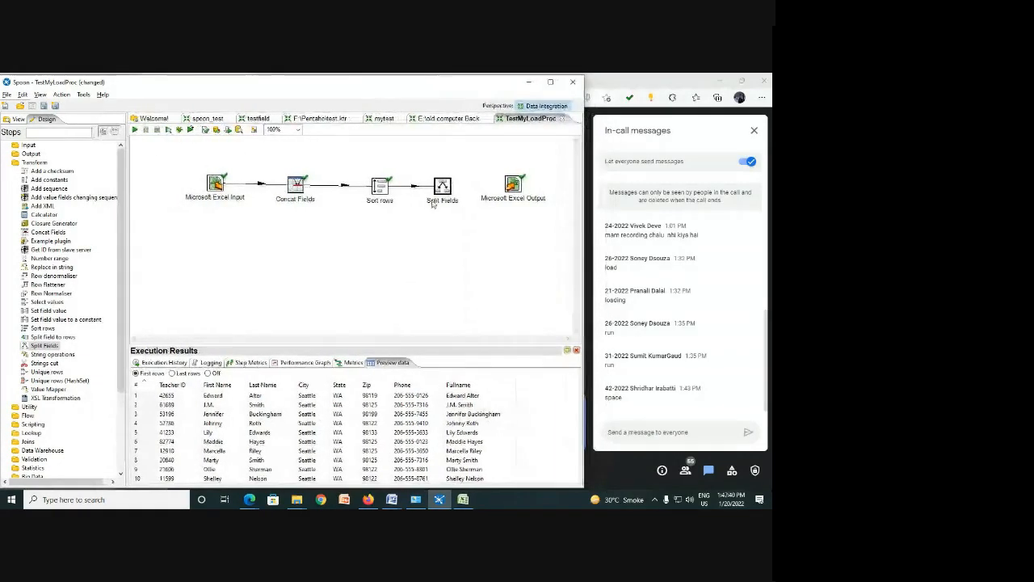
mouse_move(443, 190)
left_click_drag(453, 216, 514, 189)
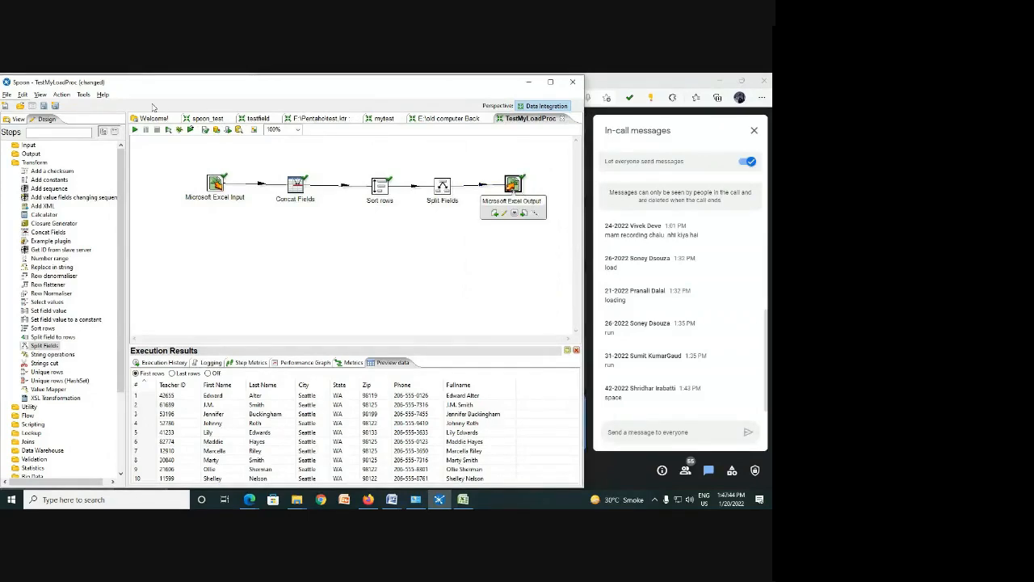
Step: Run the transformation with local execution and show its metrics and the preview data
left_click(135, 130)
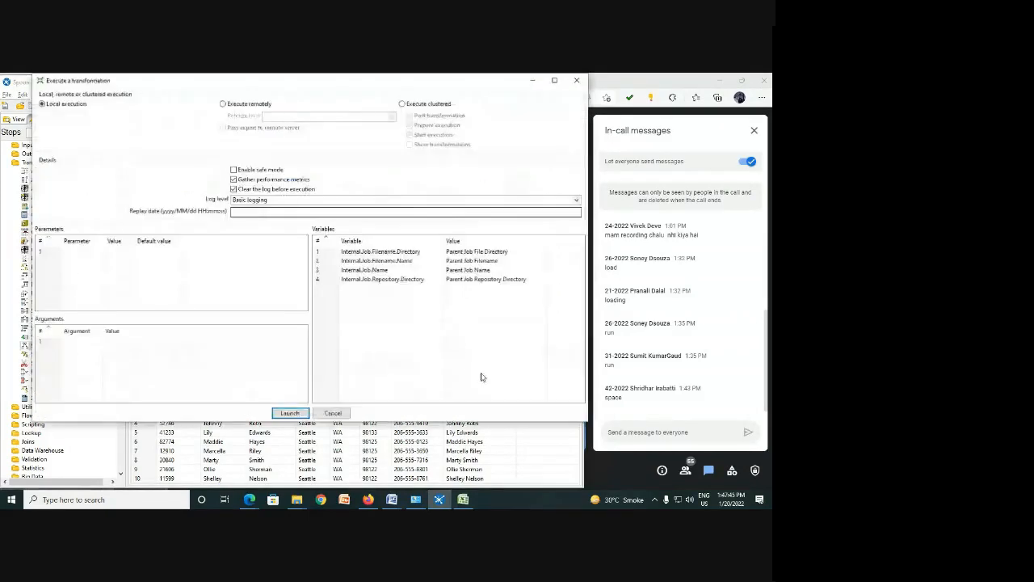
left_click(290, 413)
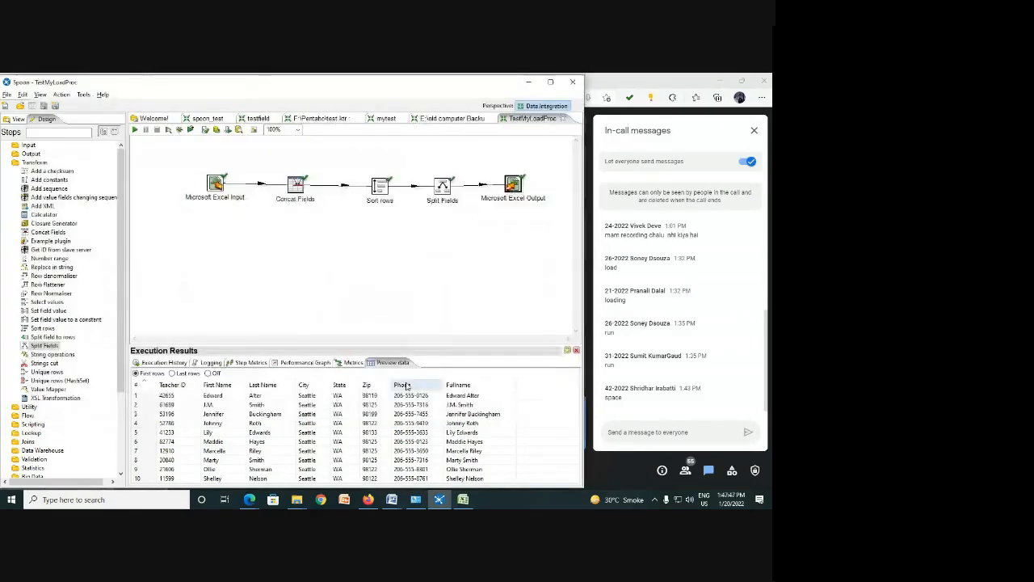
left_click(353, 363)
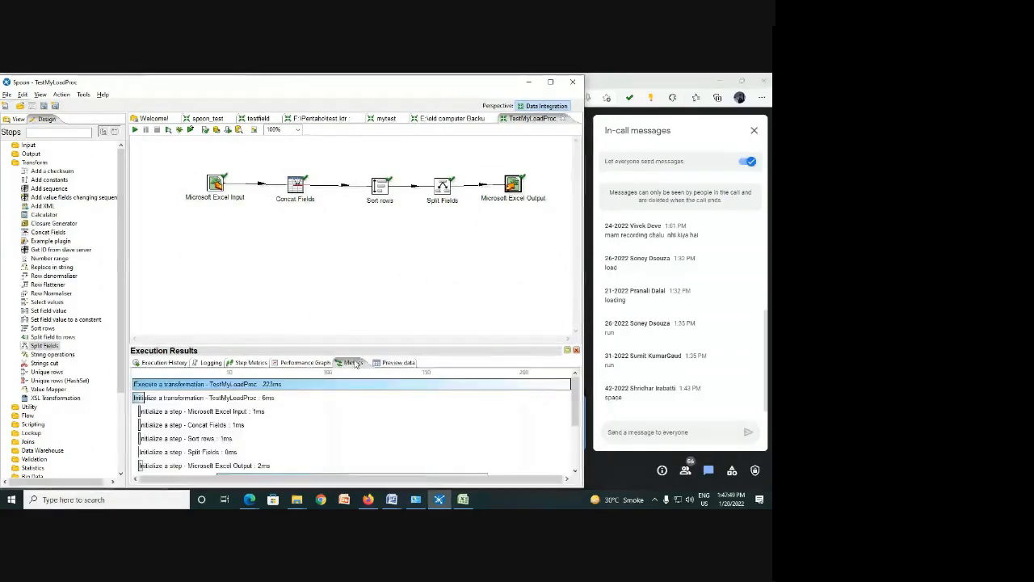
left_click(399, 362)
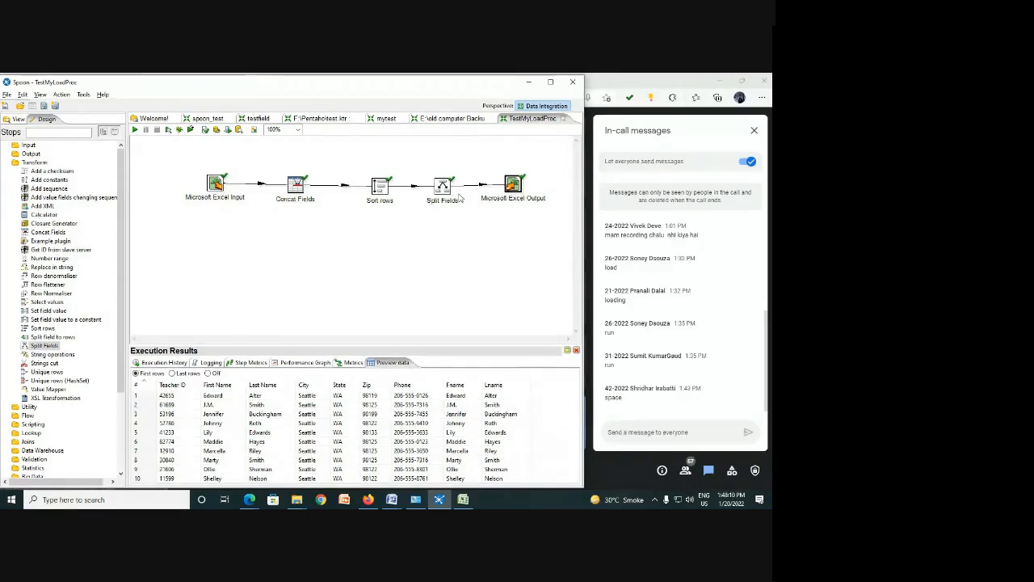
Step: Preview the rows of the Microsoft Excel Output step and close the preview
right_click(518, 192)
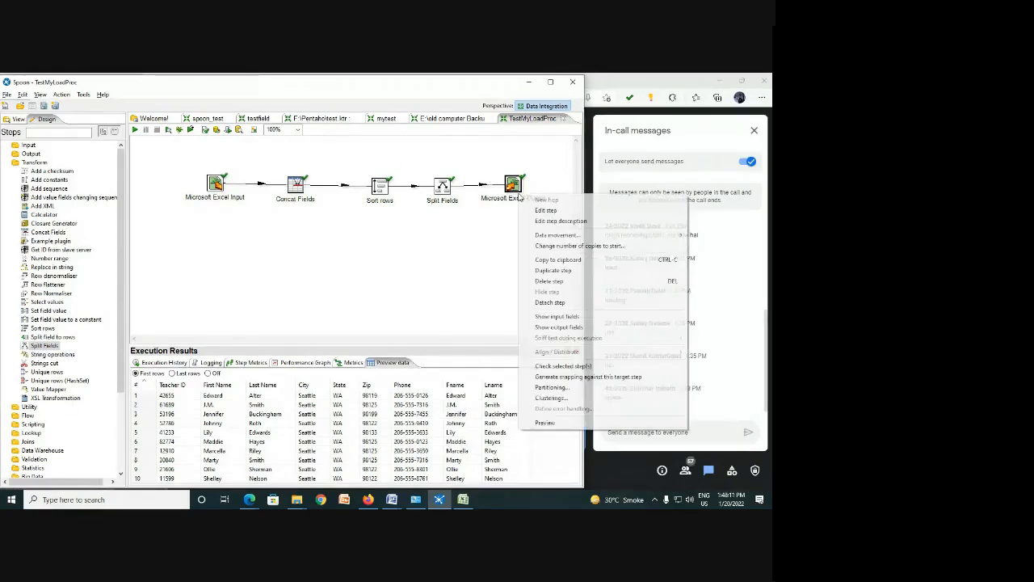
left_click(549, 422)
left_click(383, 350)
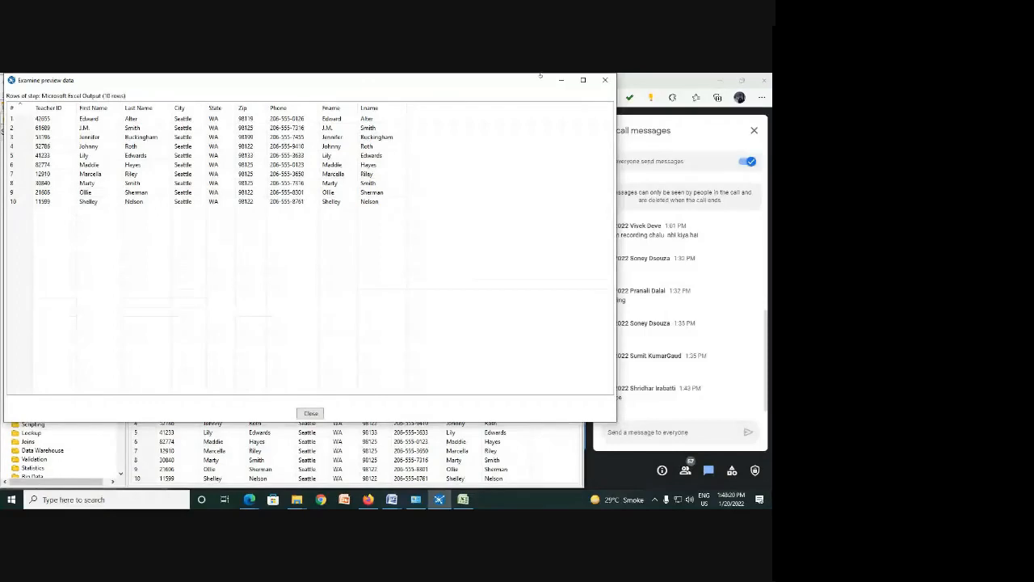
left_click(604, 80)
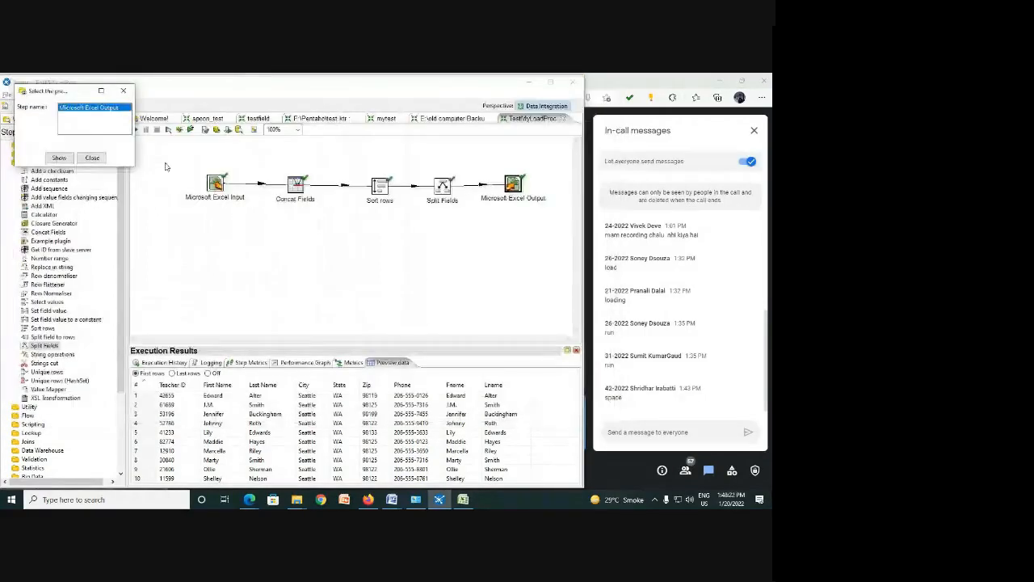
left_click(87, 159)
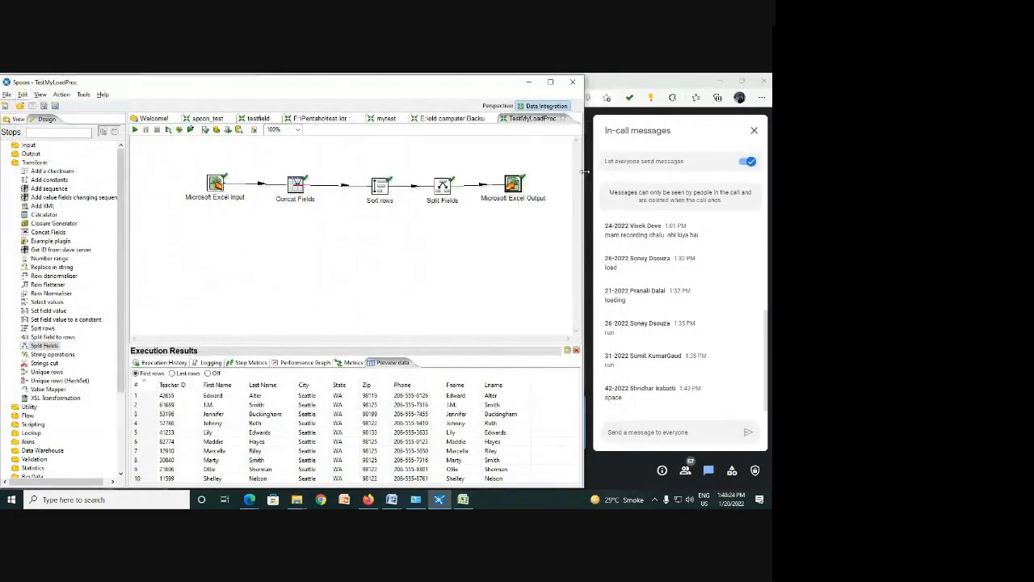
Step: Move Microsoft Excel Output well below Split Fields and delete the hop between the two steps
left_click_drag(584, 171, 432, 177)
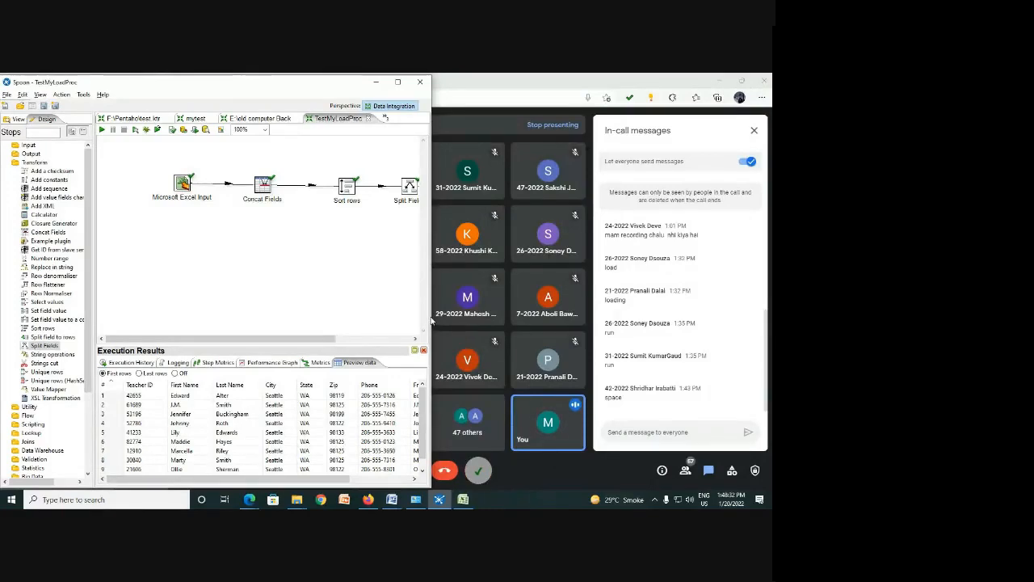
left_click_drag(433, 320, 598, 313)
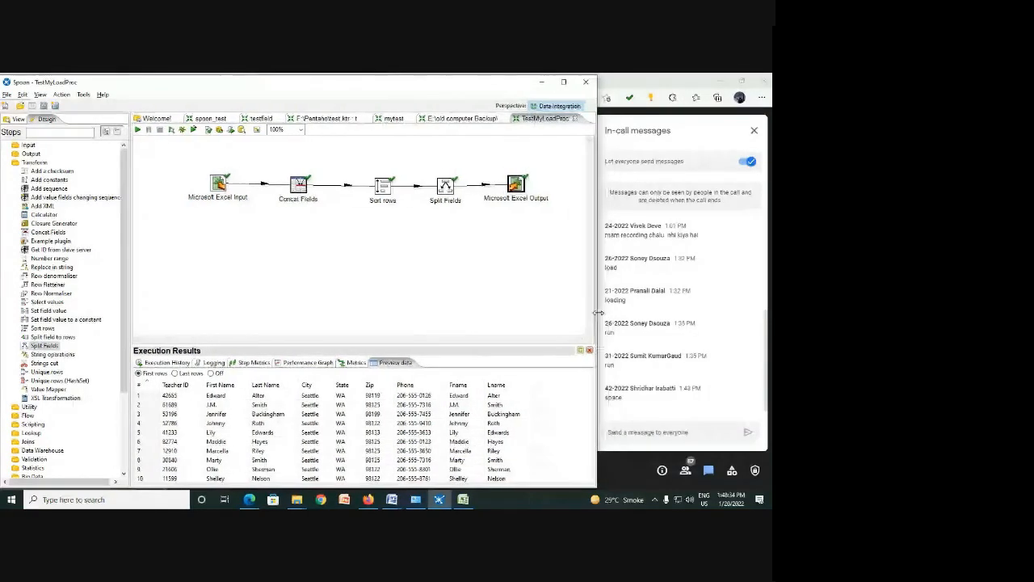
left_click_drag(524, 191, 441, 336)
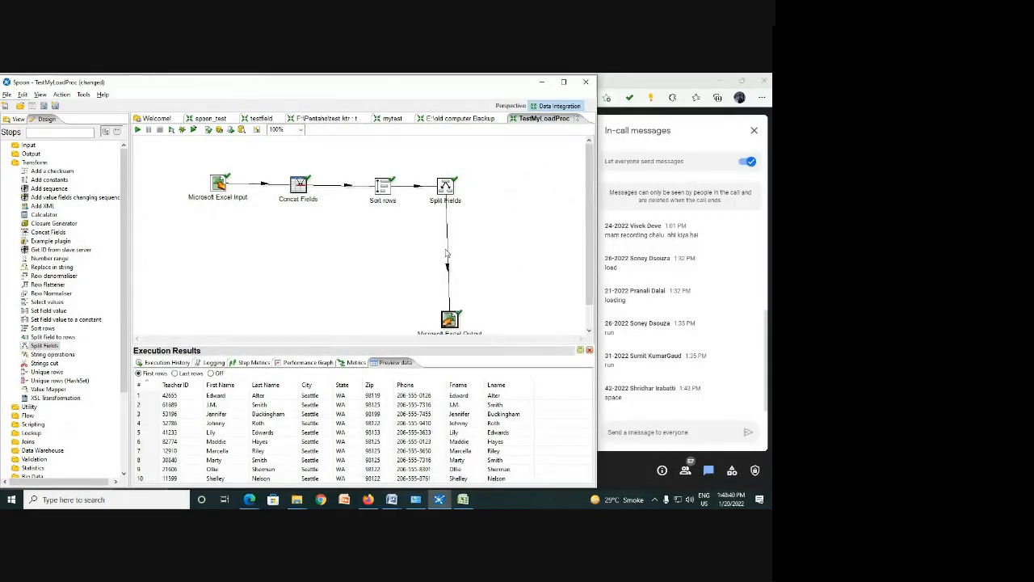
right_click(448, 247)
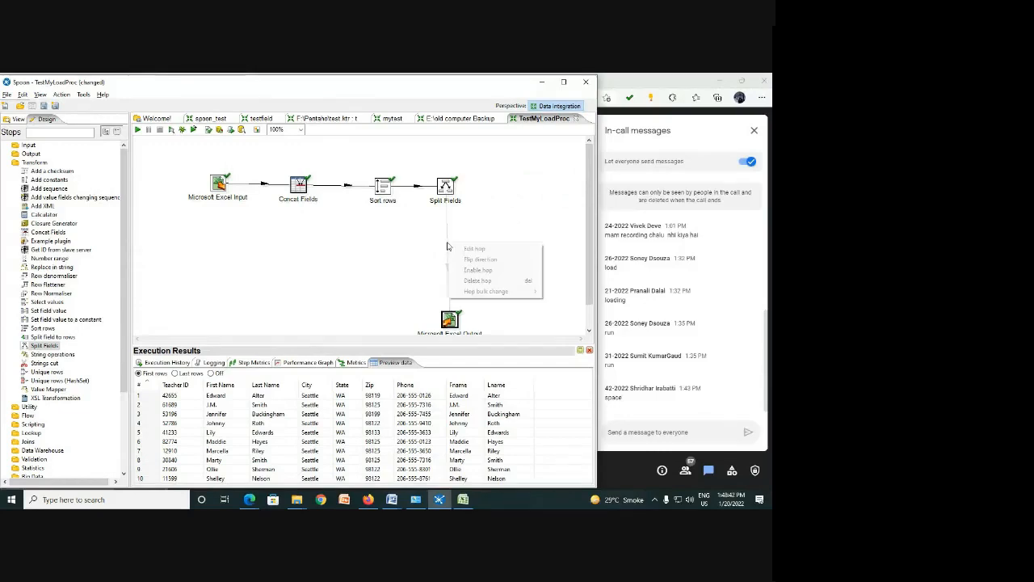
left_click(477, 279)
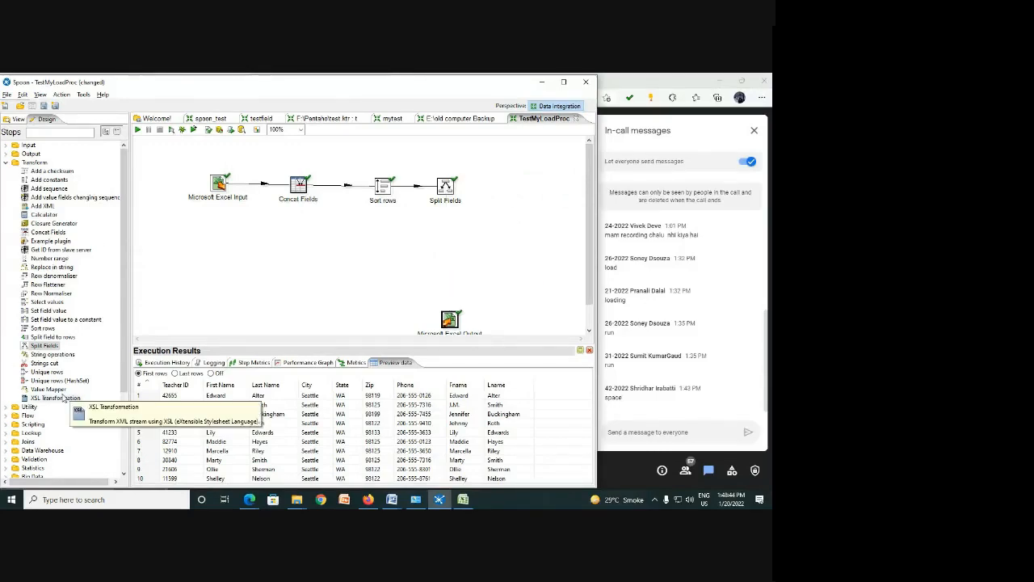
Step: Place a Calculator step between Split Fields and Microsoft Excel Output, and connect Split Fields to it with a hop
left_click_drag(44, 214, 443, 254)
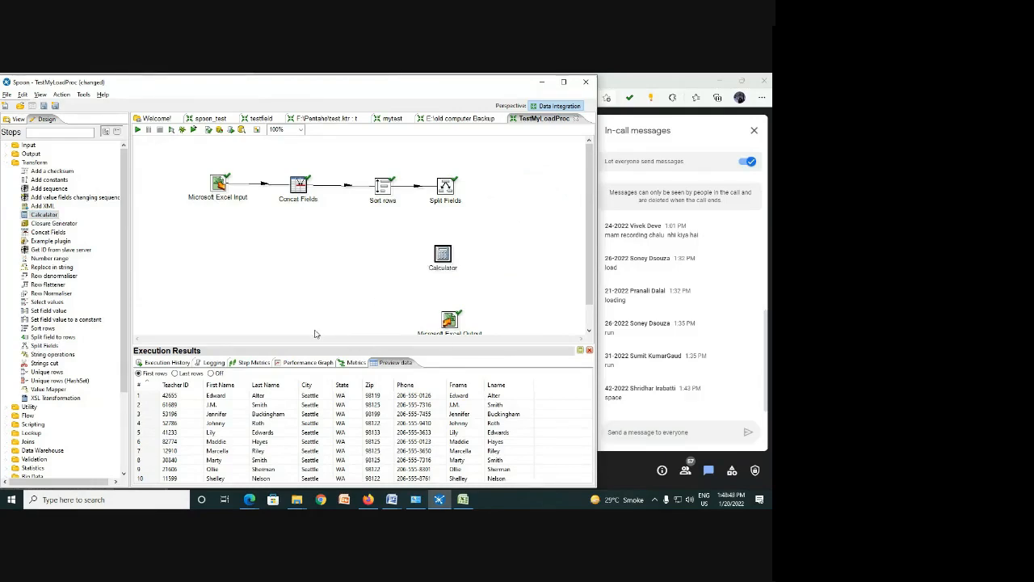
left_click_drag(439, 256, 453, 258)
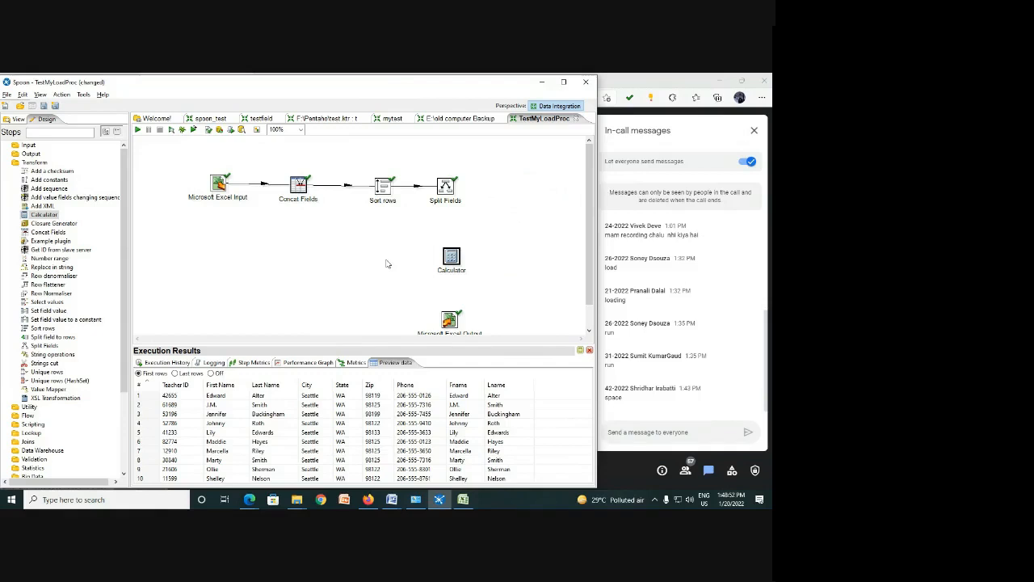
left_click_drag(450, 328, 452, 315)
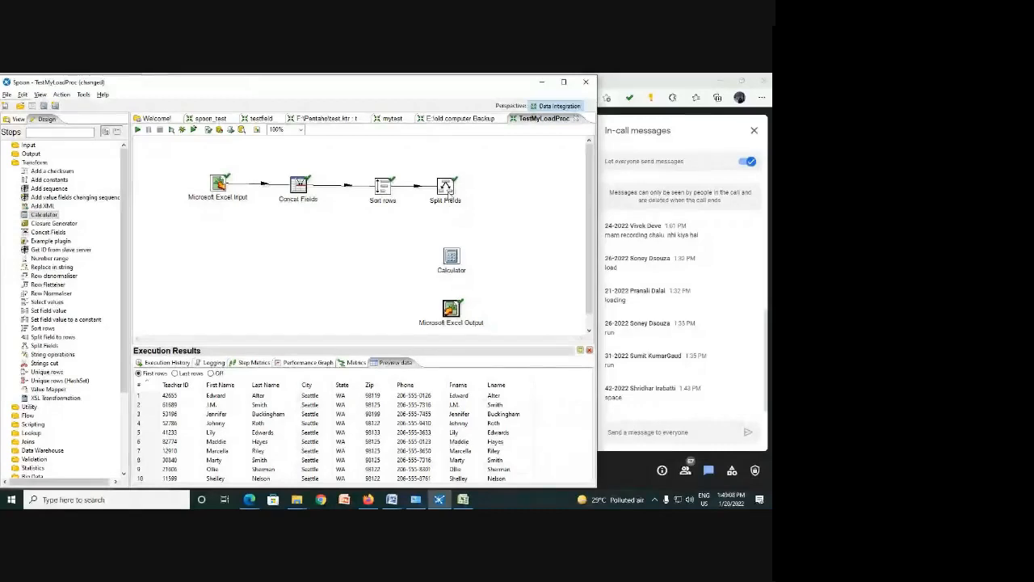
mouse_move(448, 194)
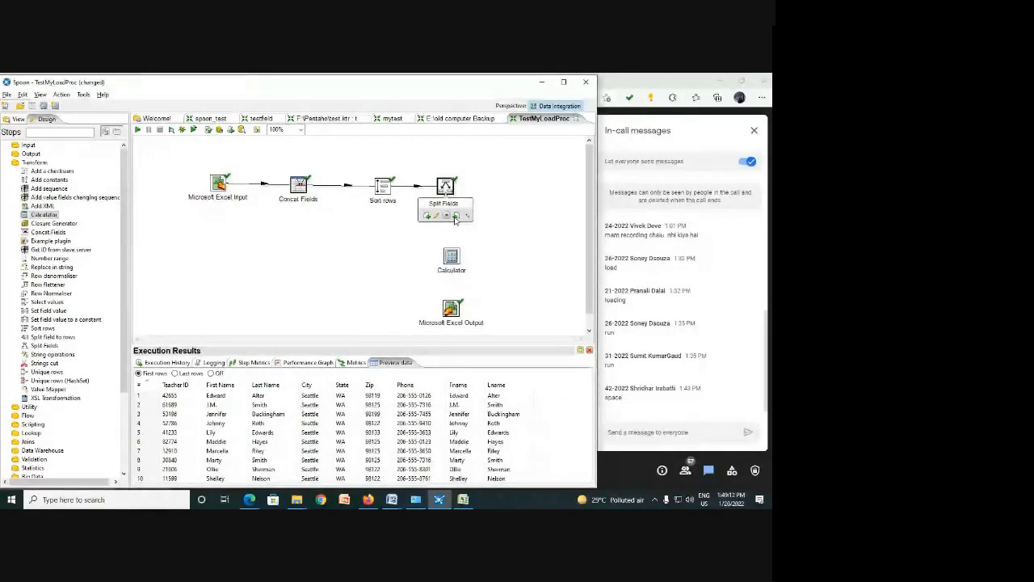
left_click_drag(454, 219, 450, 263)
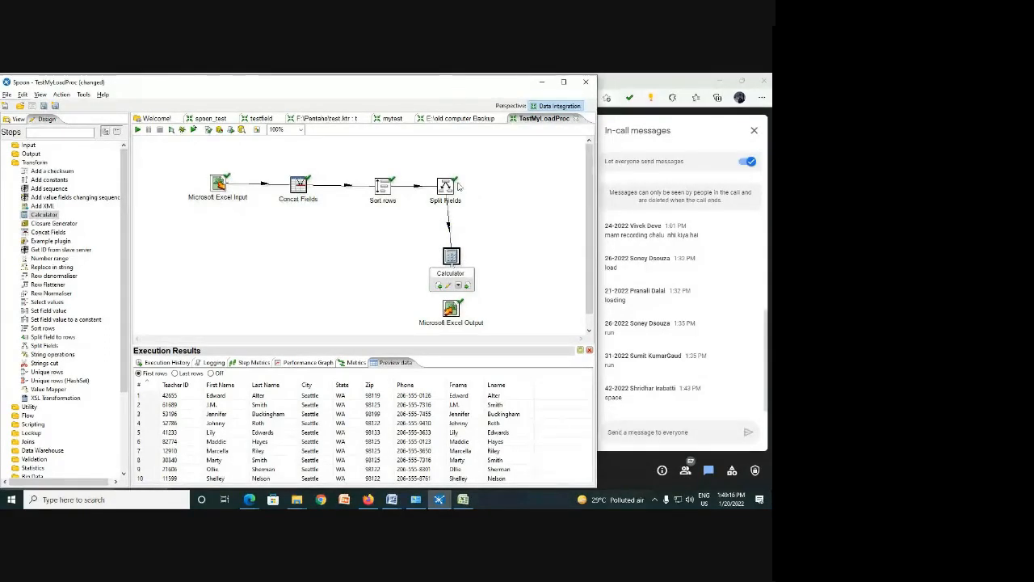
Step: Open the Calculator settings, close them without edits, and delete the Calculator step from the transformation
double_click(452, 258)
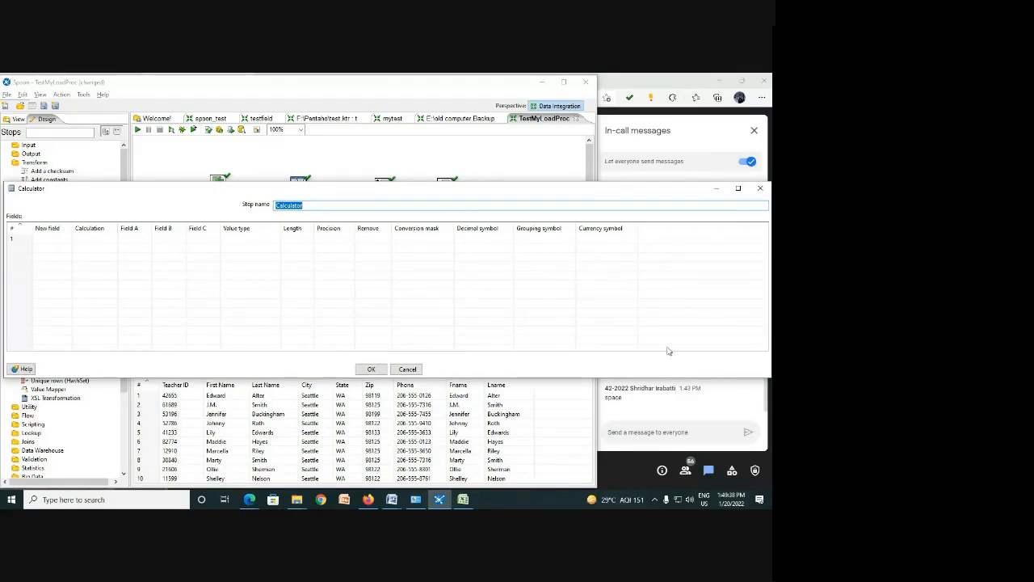
left_click(759, 189)
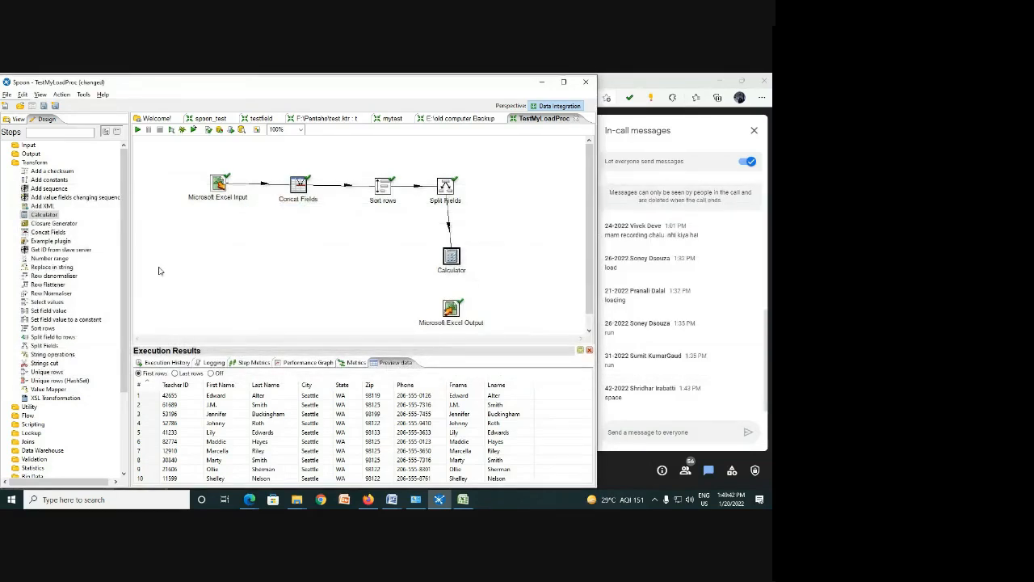
key("Delete")
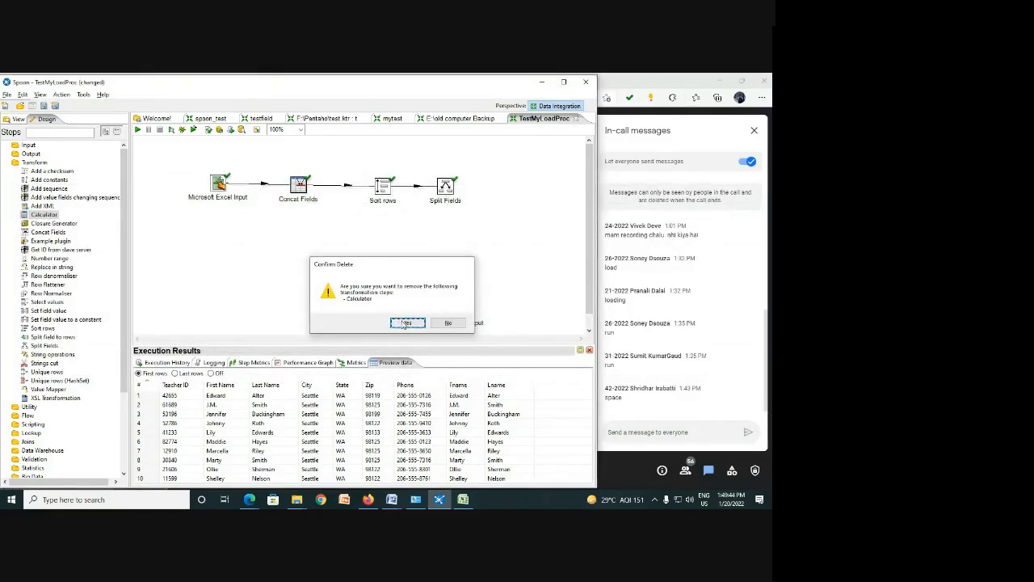
left_click(399, 321)
Step: Place an Add sequence step below Split Fields and connect it with hops from Split Fields and to Microsoft Excel Output
left_click_drag(47, 190, 449, 238)
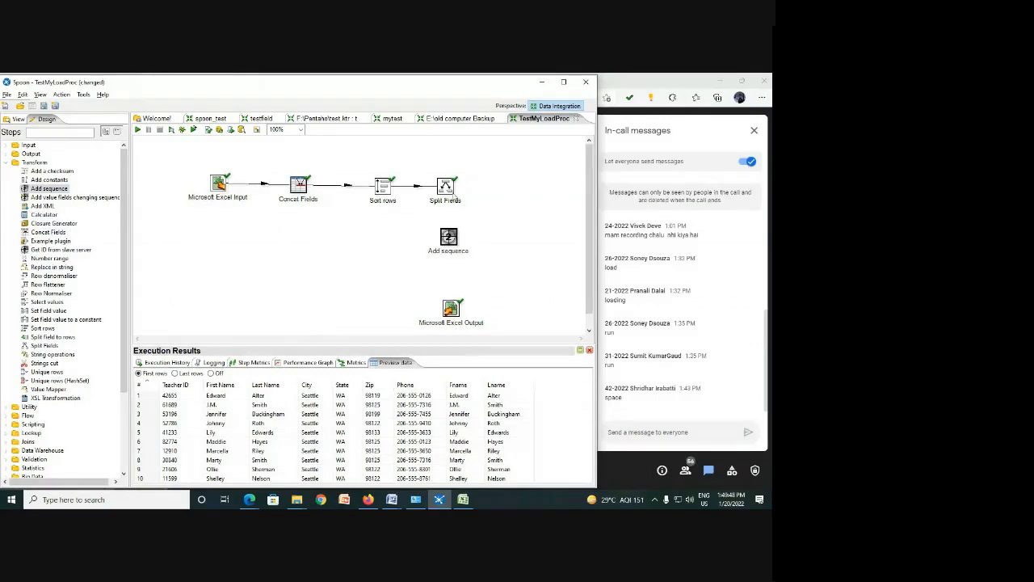
mouse_move(446, 191)
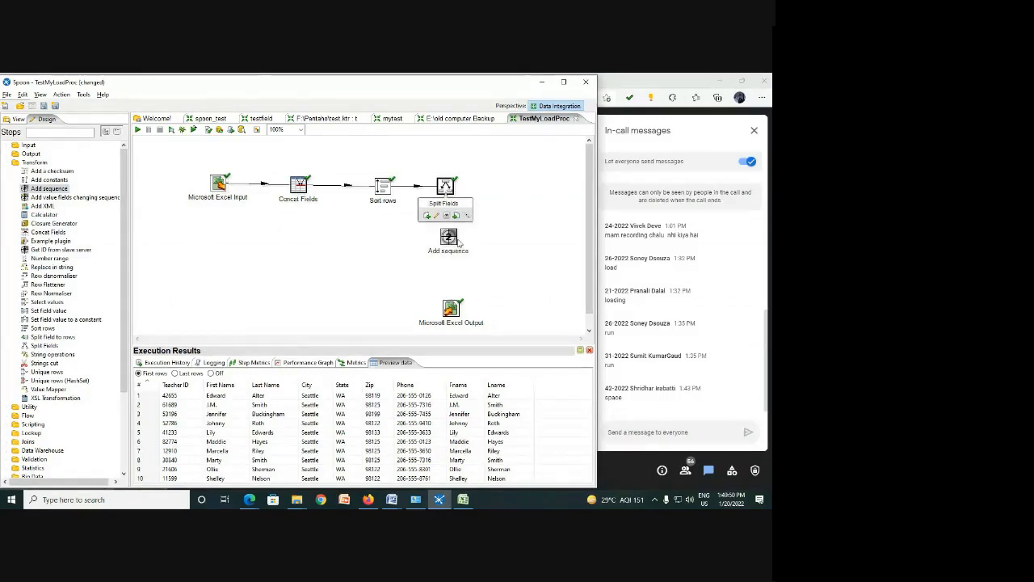
left_click_drag(458, 242, 454, 240)
mouse_move(446, 247)
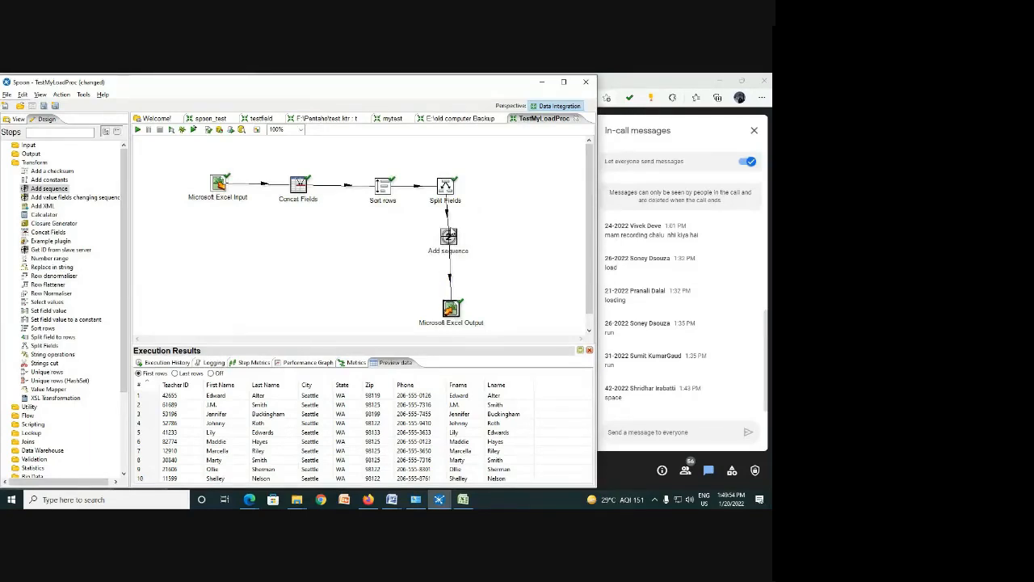
double_click(449, 235)
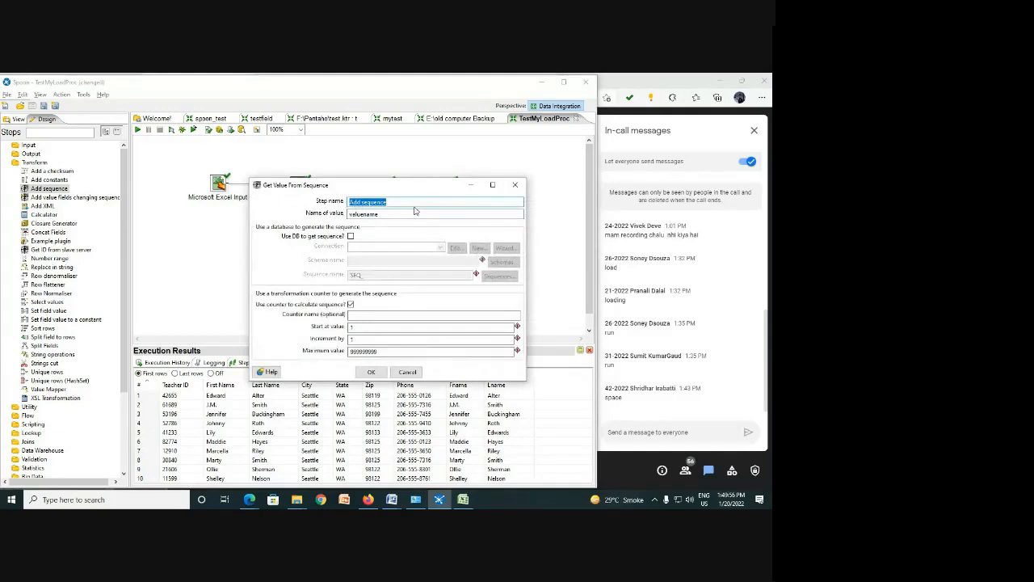
type("se")
key("BackSpace")
key("BackSpace")
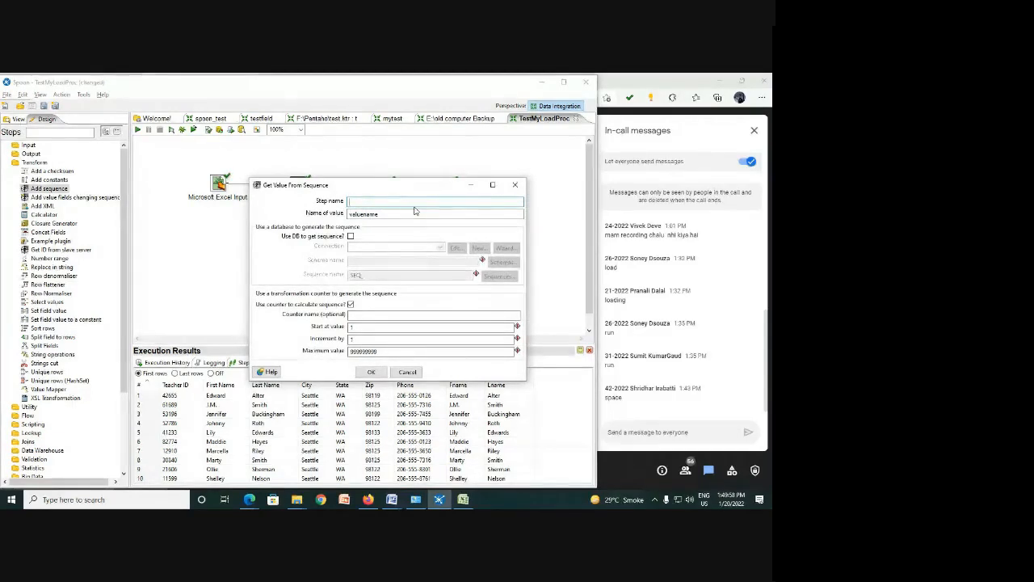
type("SeQ")
key("BackSpace")
type("q")
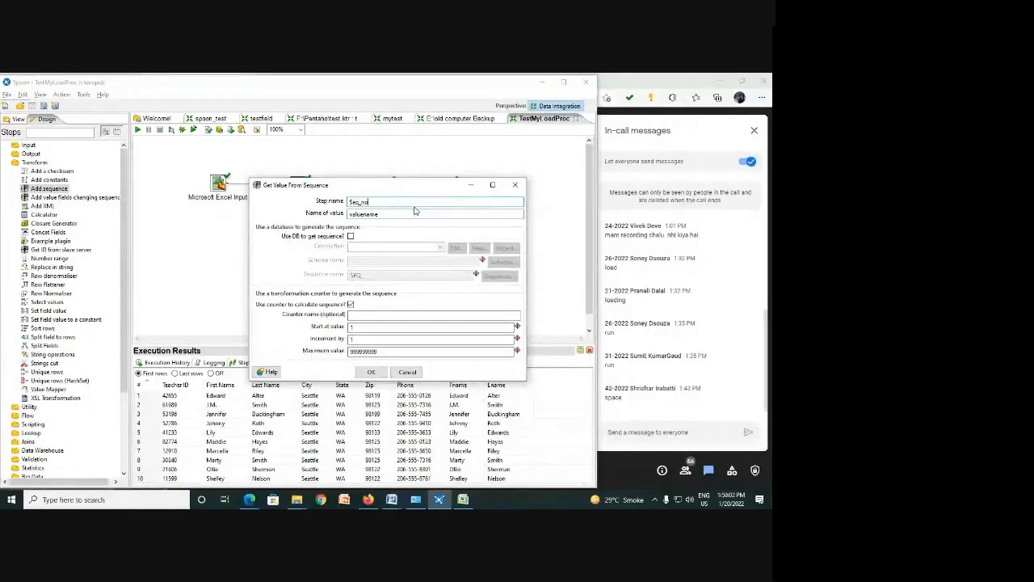
type("_N")
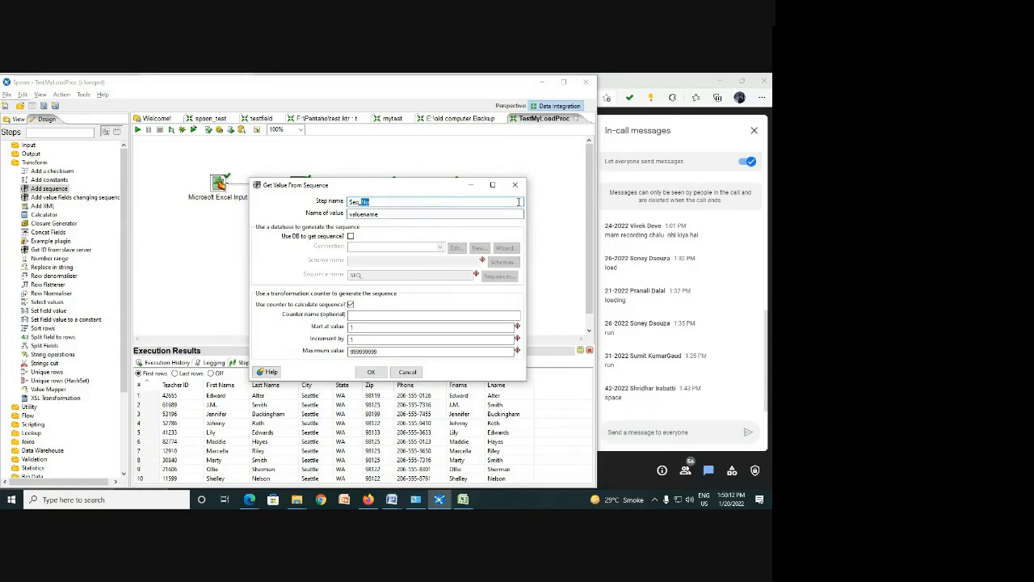
left_click(515, 184)
Step: Set the name of value in the Add sequence step to Seq_No and accept the settings
double_click(452, 244)
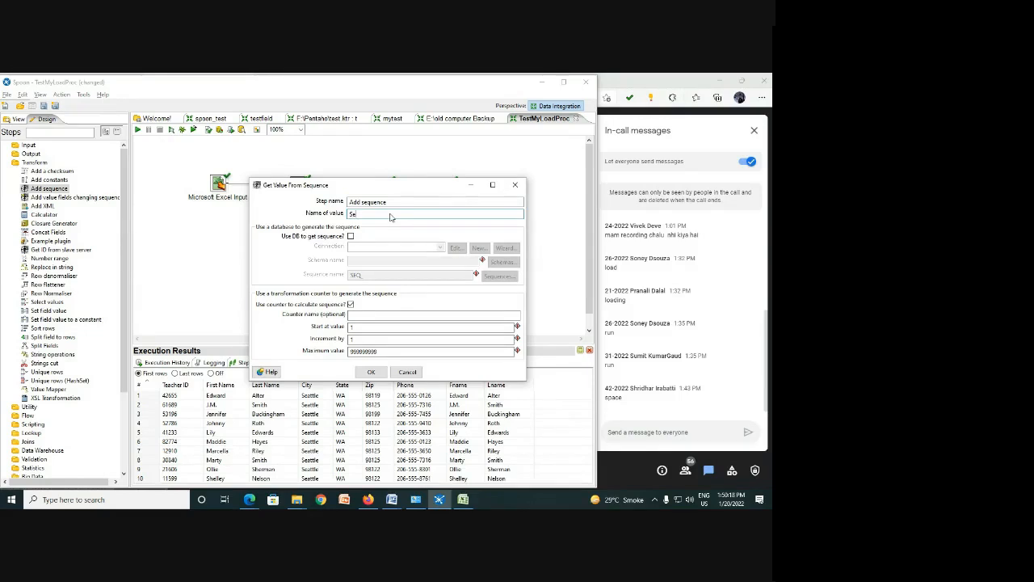
type("_n")
left_click(371, 371)
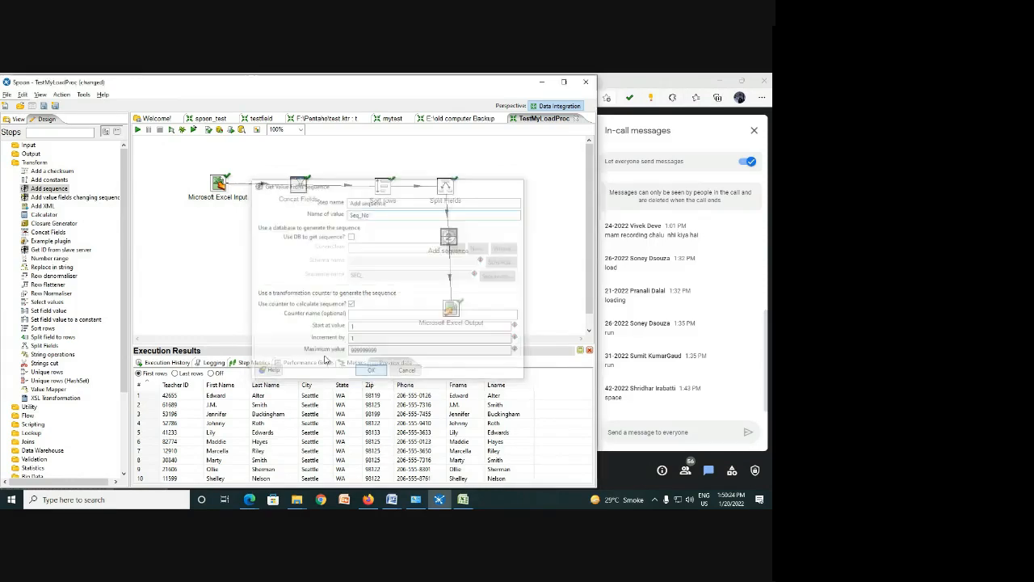
Step: Run the transformation with the Add sequence step included and show its preview data
left_click(138, 133)
left_click(290, 413)
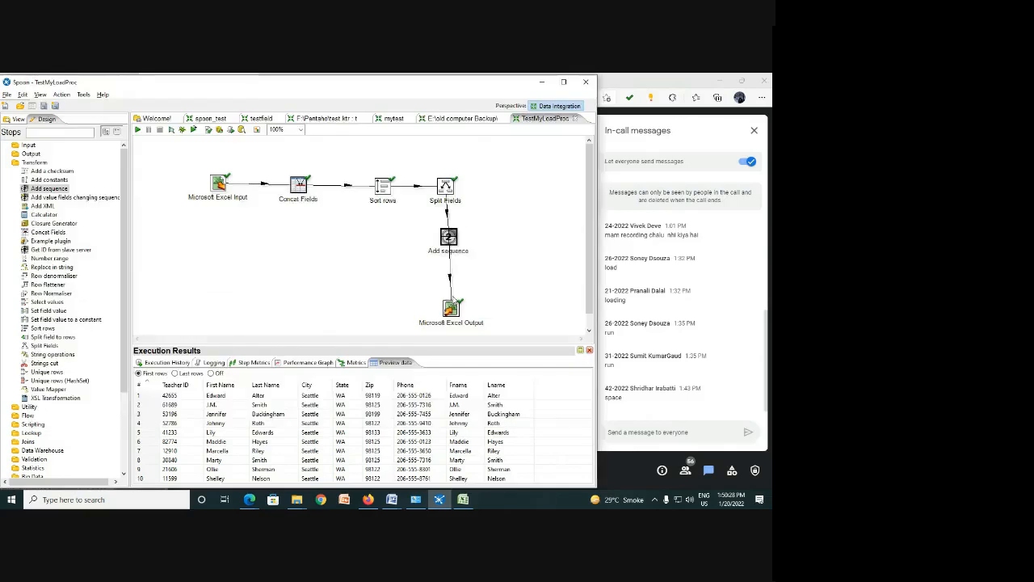
left_click(368, 363)
left_click(391, 363)
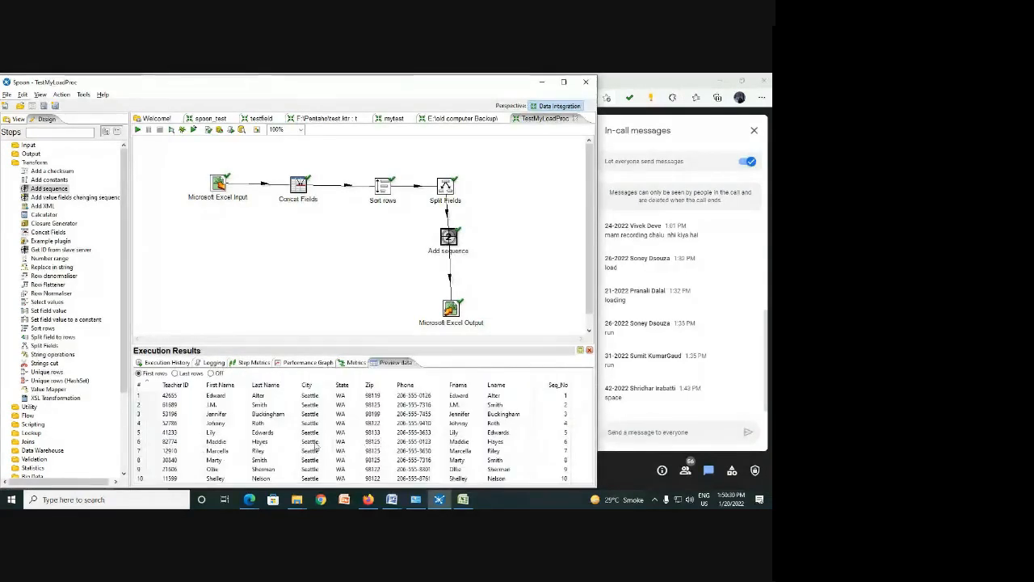
Step: Delete the hop between Add sequence and Microsoft Excel Output, and move the output step below Microsoft Excel Input
right_click(450, 281)
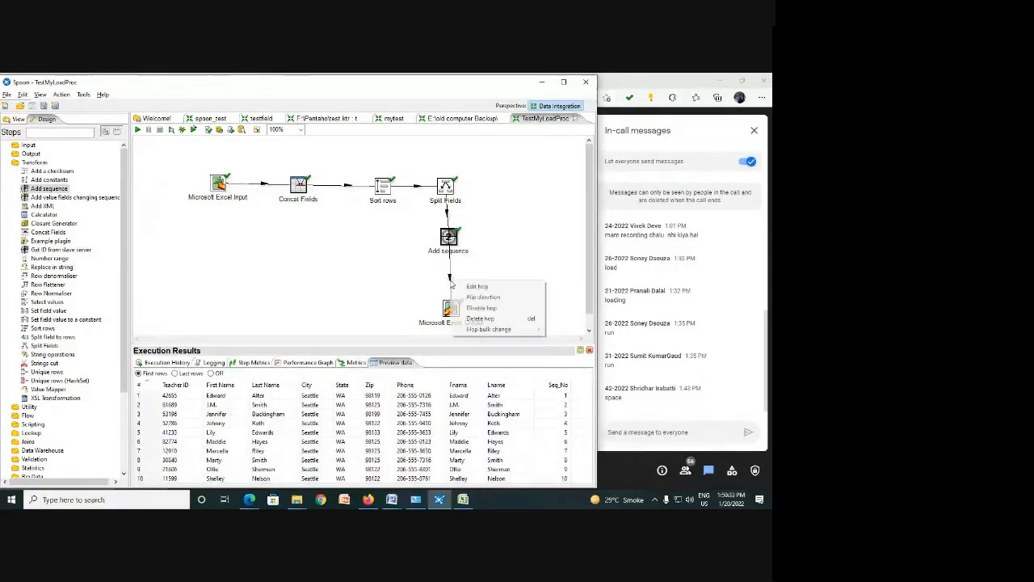
left_click(481, 319)
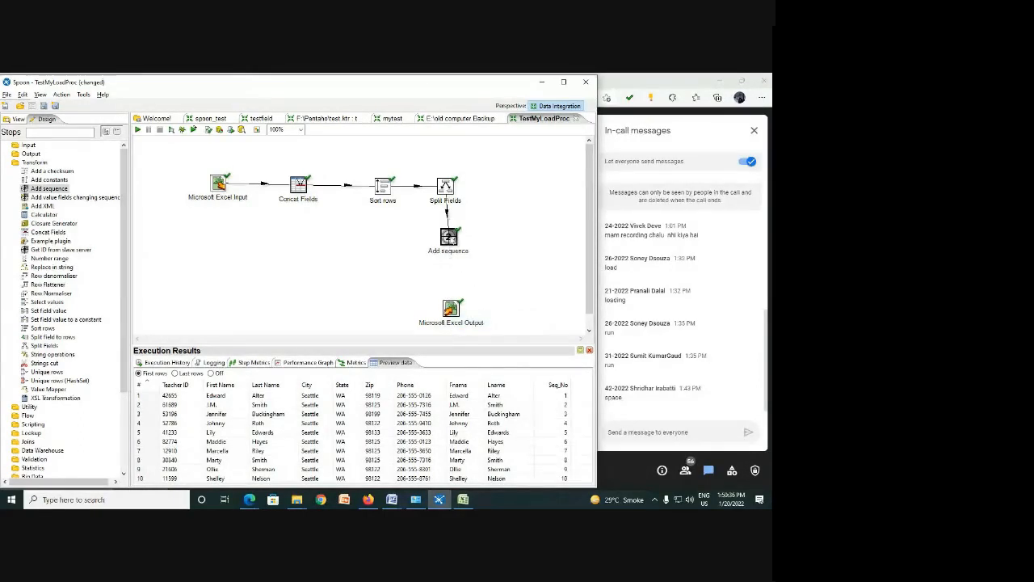
mouse_move(449, 237)
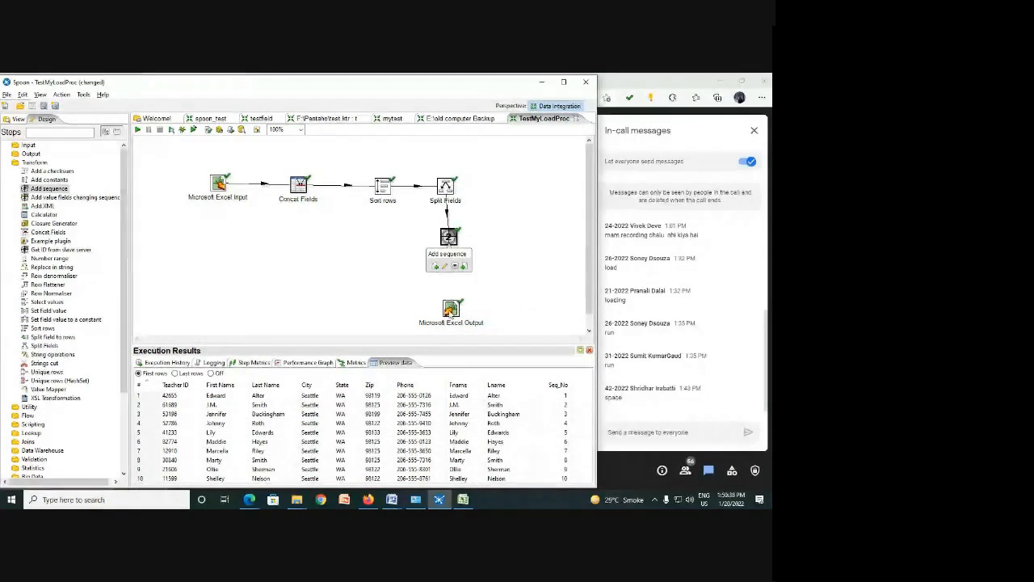
left_click_drag(450, 308, 247, 252)
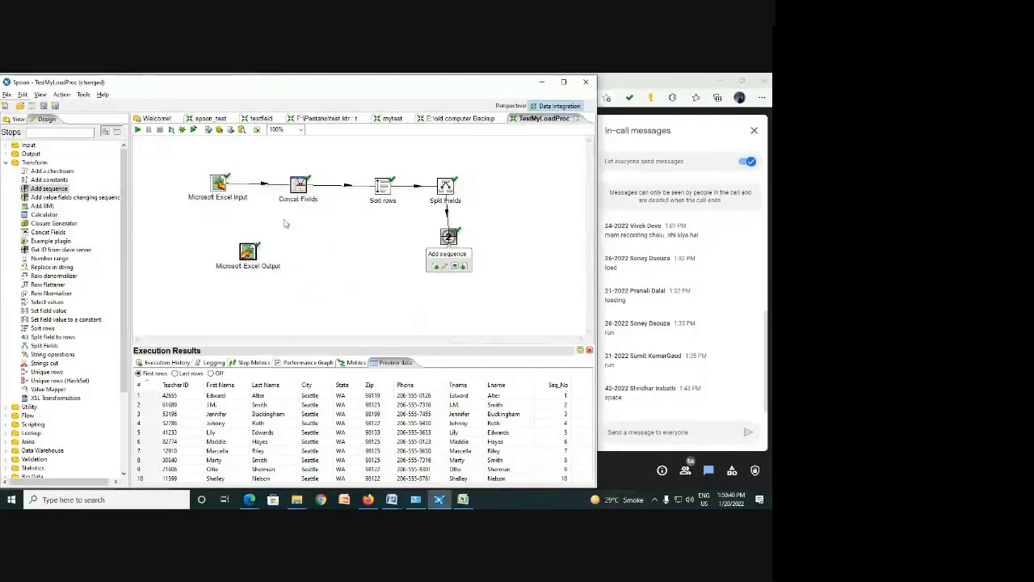
Step: Place a Calculator step between Microsoft Excel Output and Add sequence, and create a hop from Calculator into Add sequence
left_click_drag(44, 214, 331, 248)
mouse_move(460, 235)
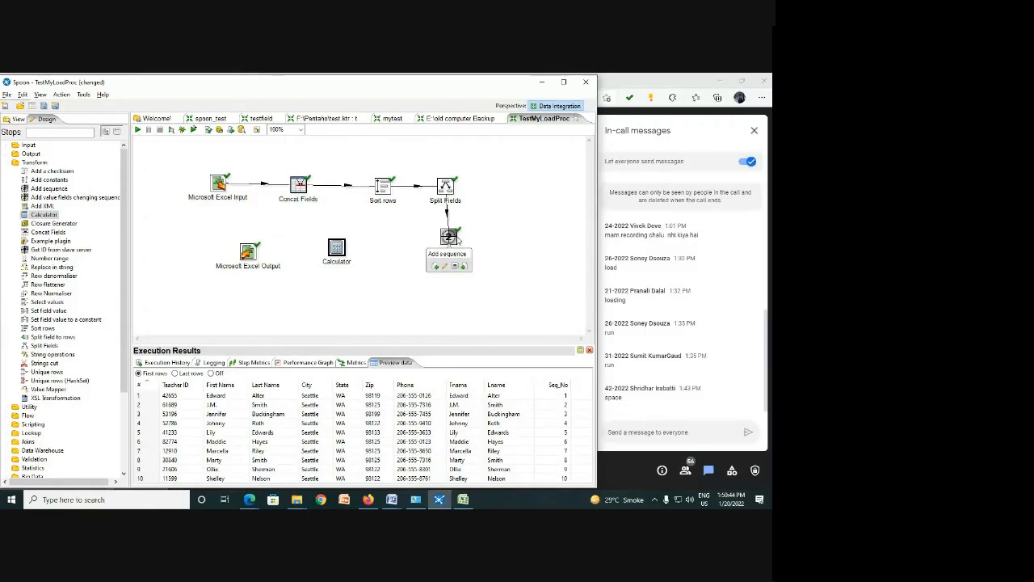
left_click_drag(440, 269, 338, 249)
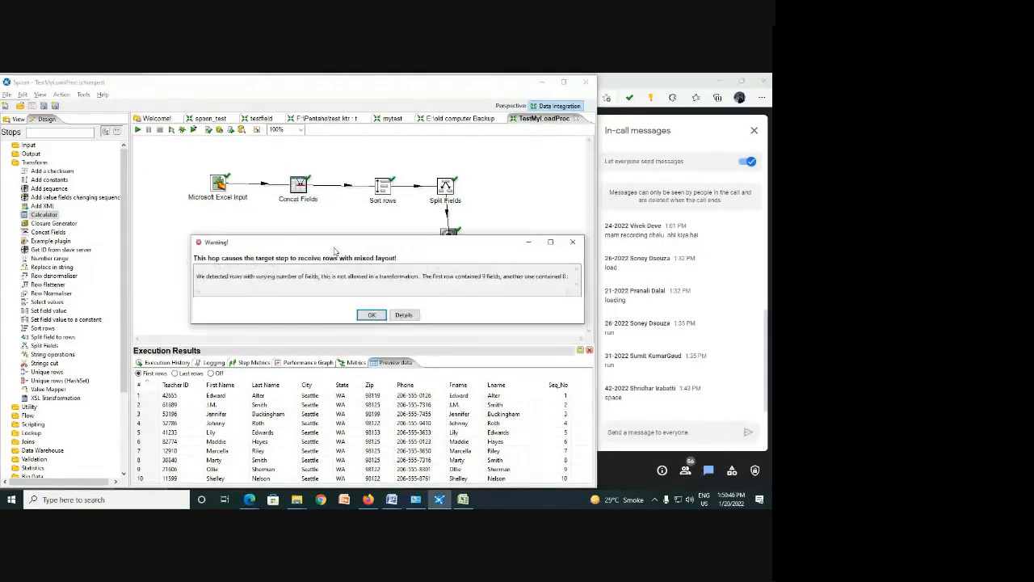
left_click(573, 243)
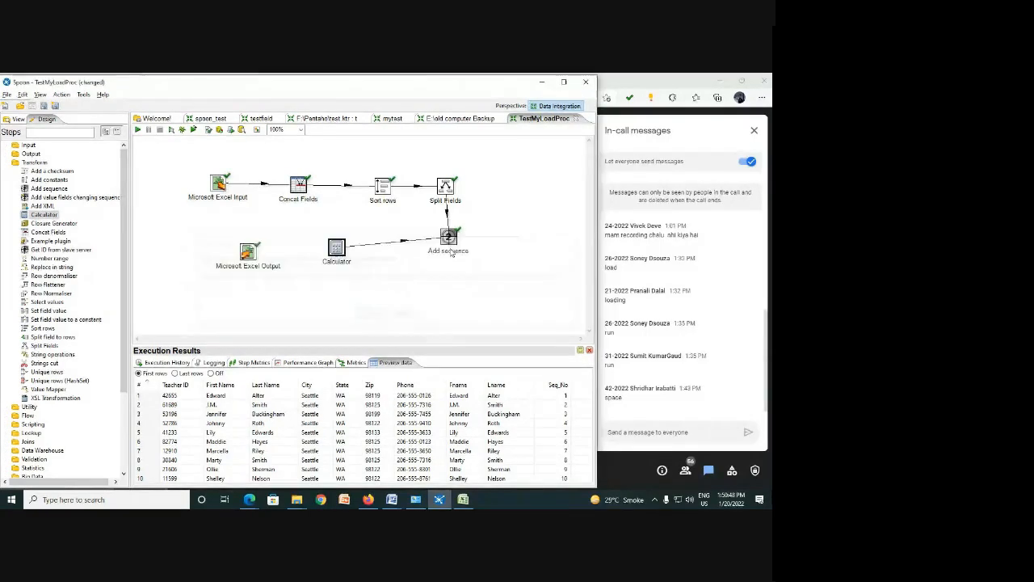
double_click(337, 246)
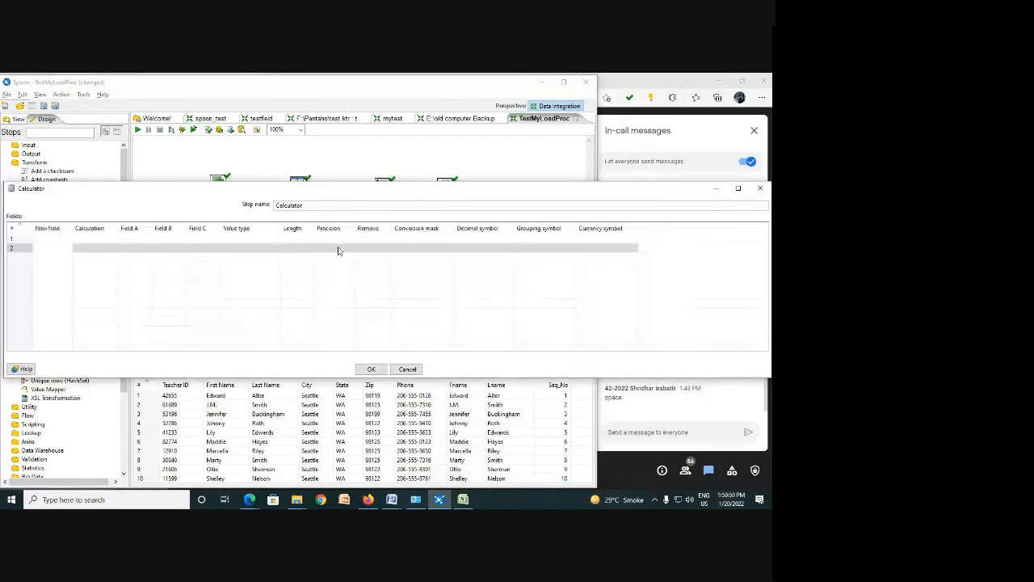
left_click(62, 242)
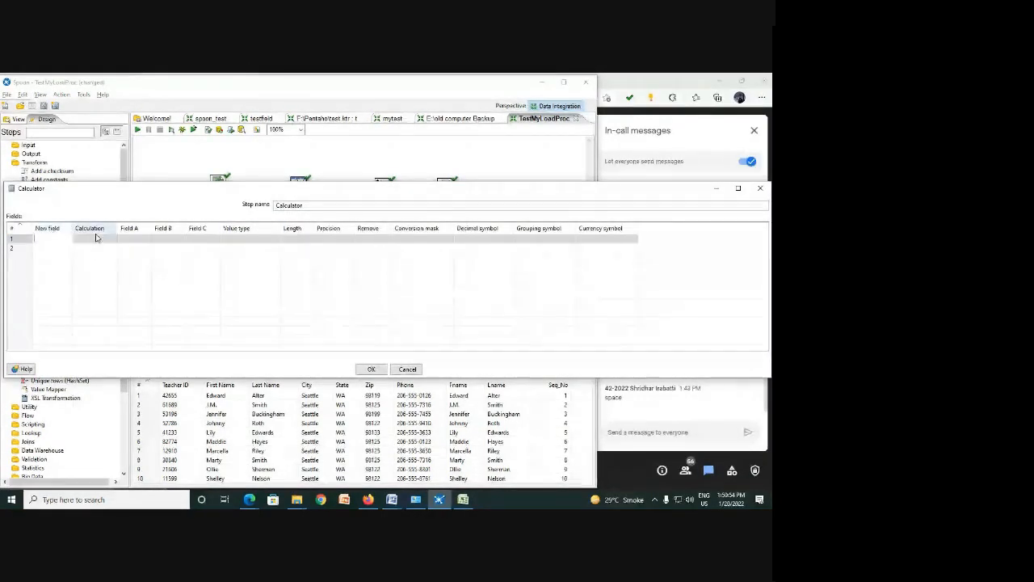
left_click(113, 240)
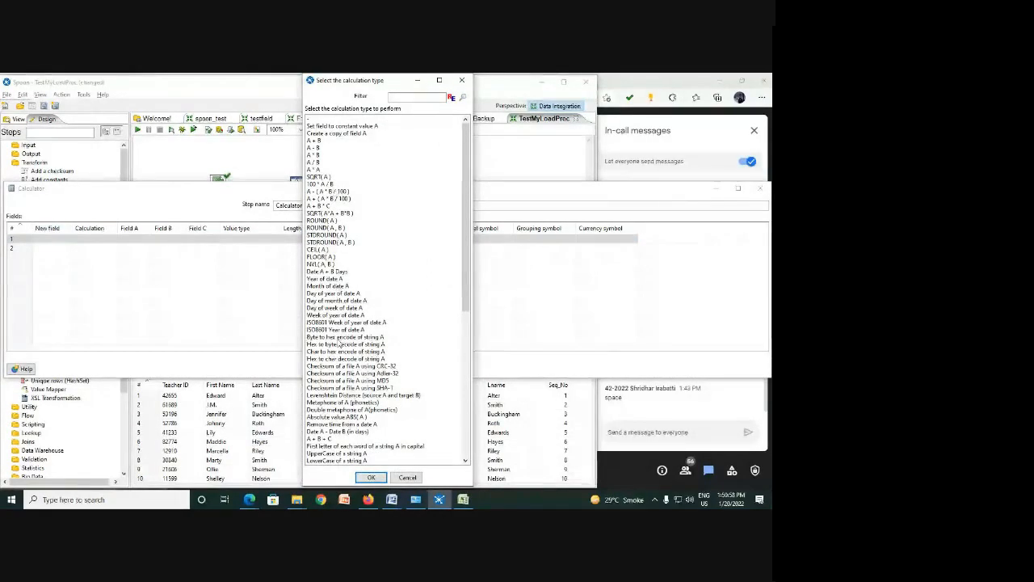
scroll(400, 416, "down", 12)
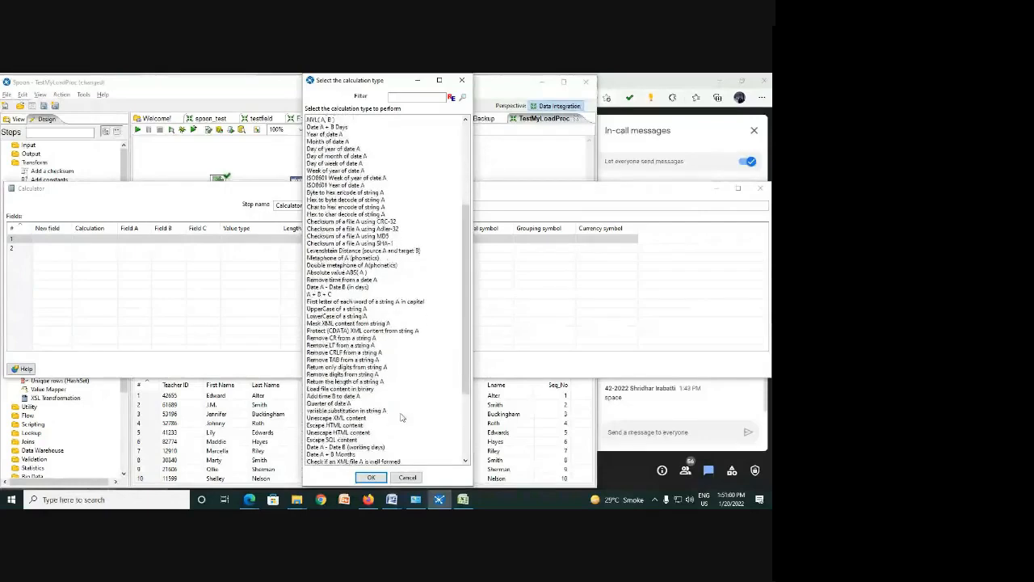
scroll(395, 416, "up", 12)
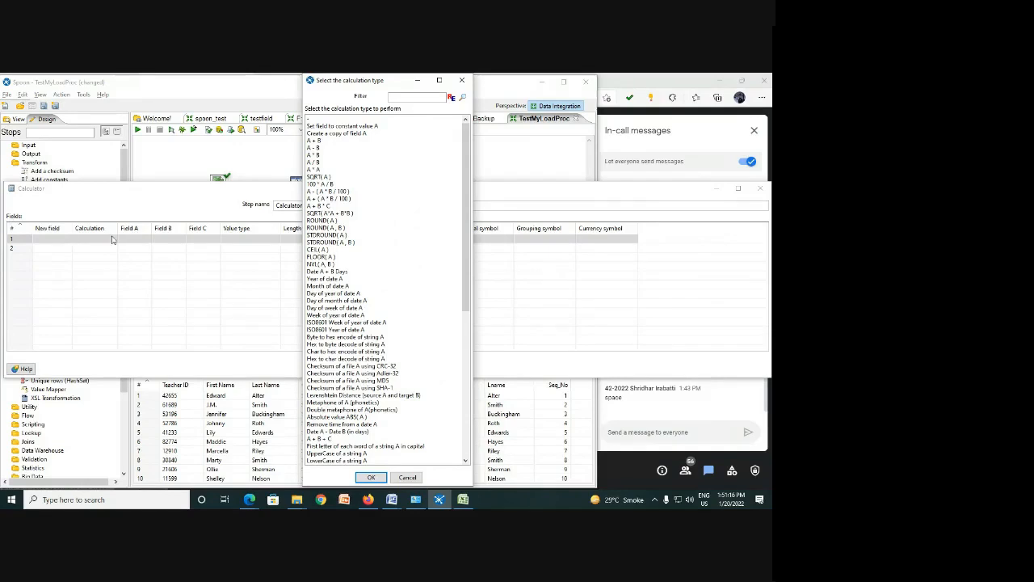
left_click(326, 141)
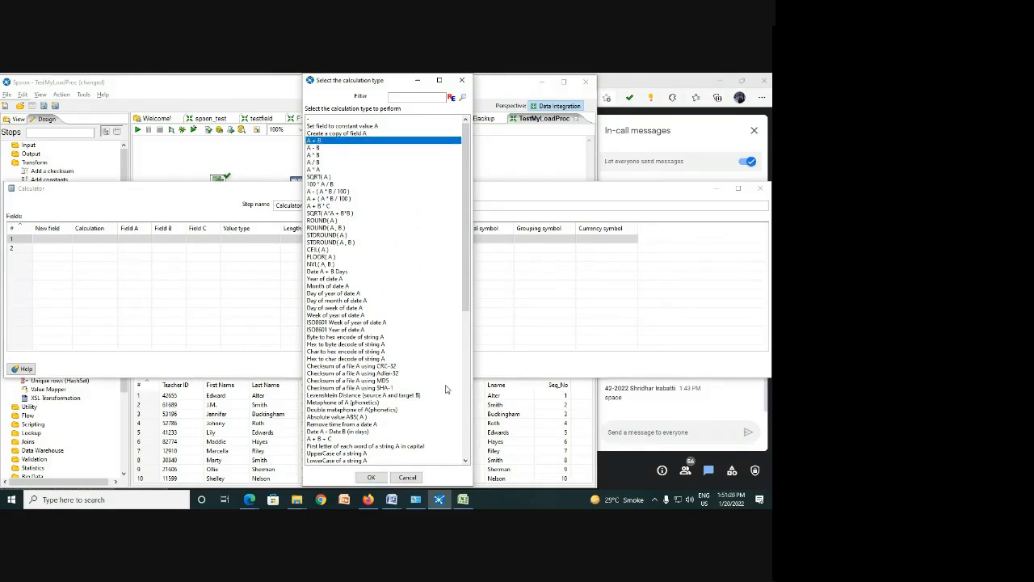
left_click(371, 477)
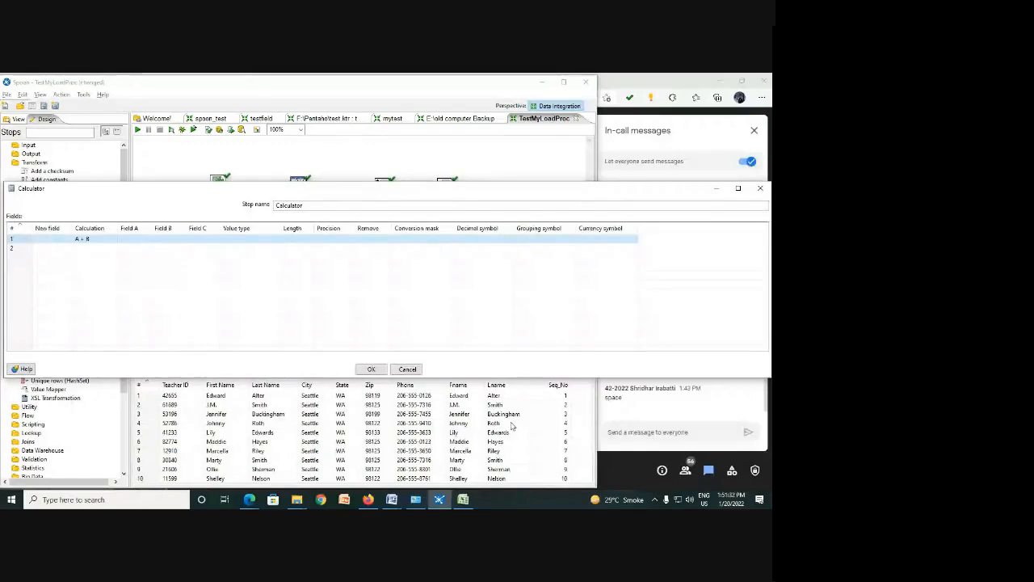
left_click(147, 242)
left_click(147, 241)
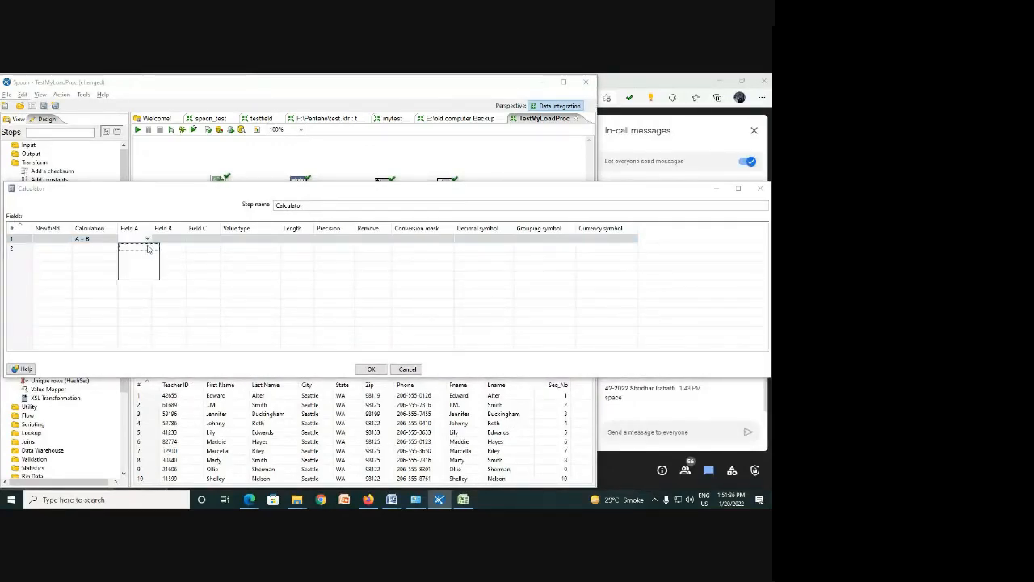
left_click(163, 255)
left_click(148, 242)
left_click(408, 369)
left_click(407, 369)
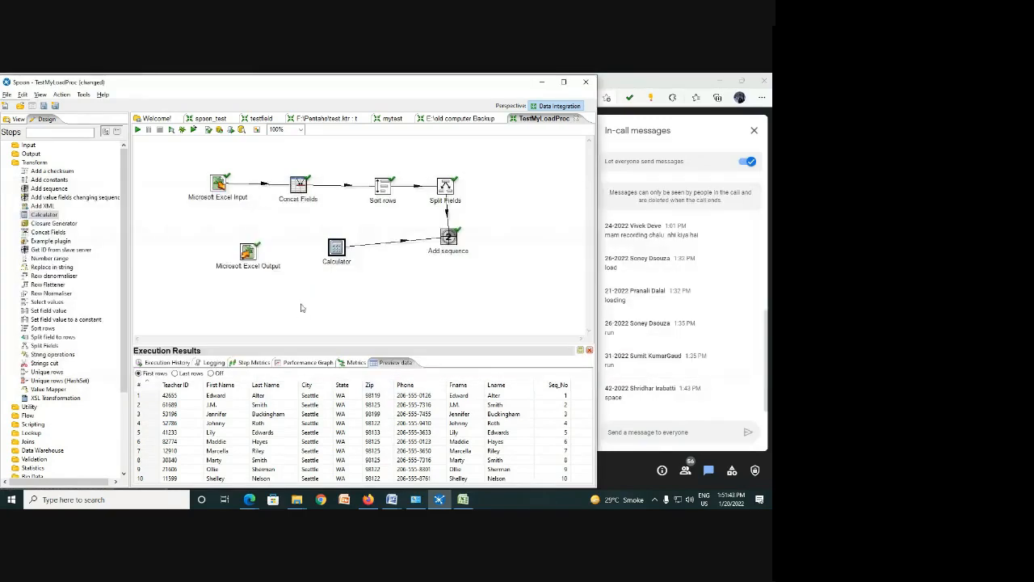
Step: Delete the hop from Calculator into Add sequence and create a hop from Add sequence to Calculator instead
right_click(385, 243)
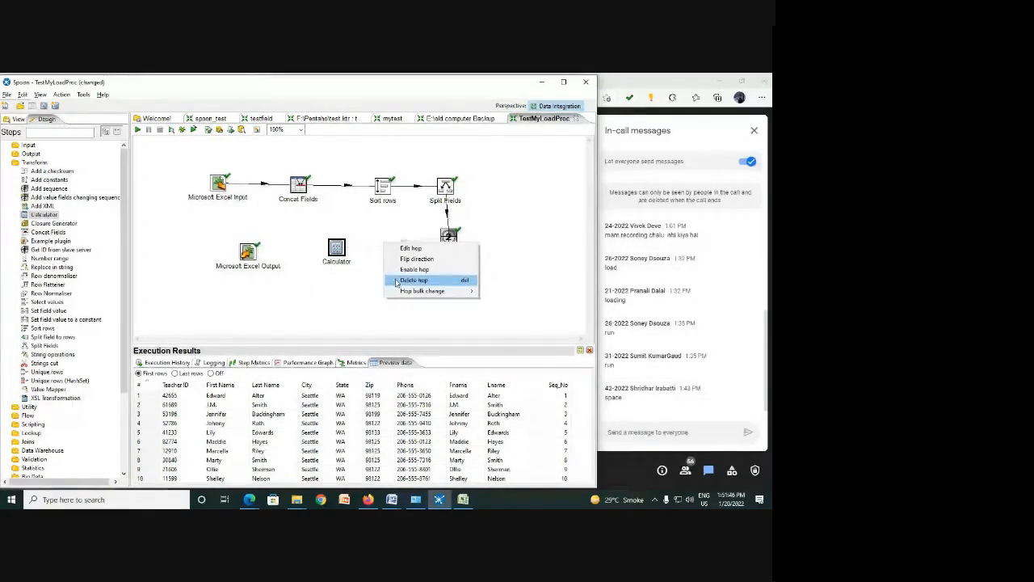
left_click(408, 280)
mouse_move(444, 242)
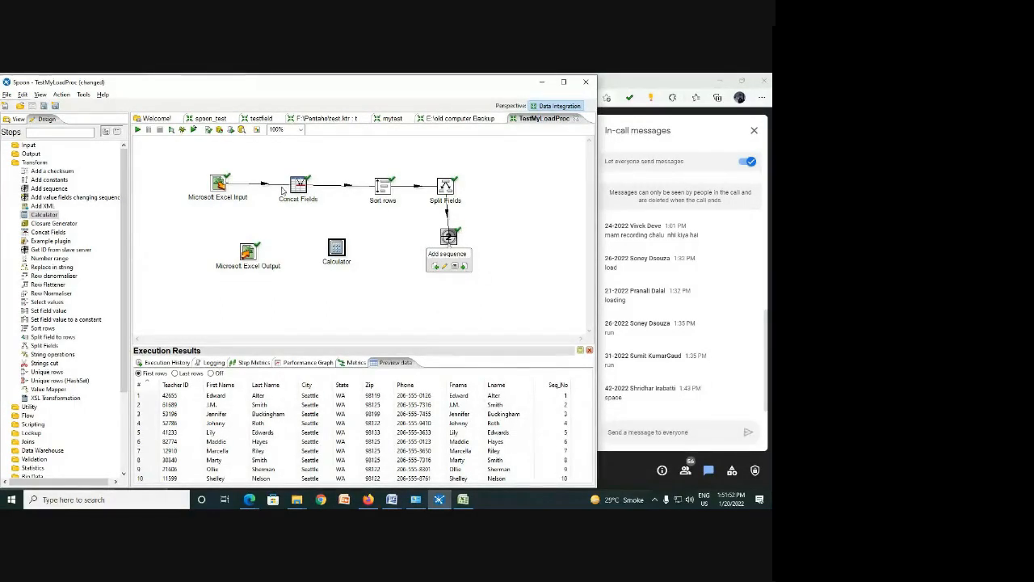
left_click_drag(450, 238, 457, 254)
left_click(337, 247)
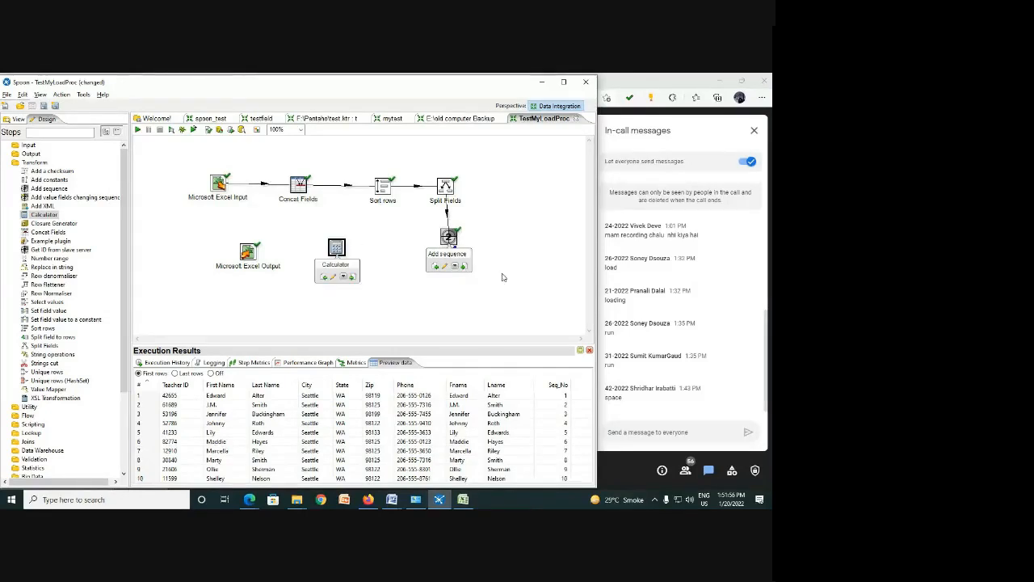
left_click(448, 236)
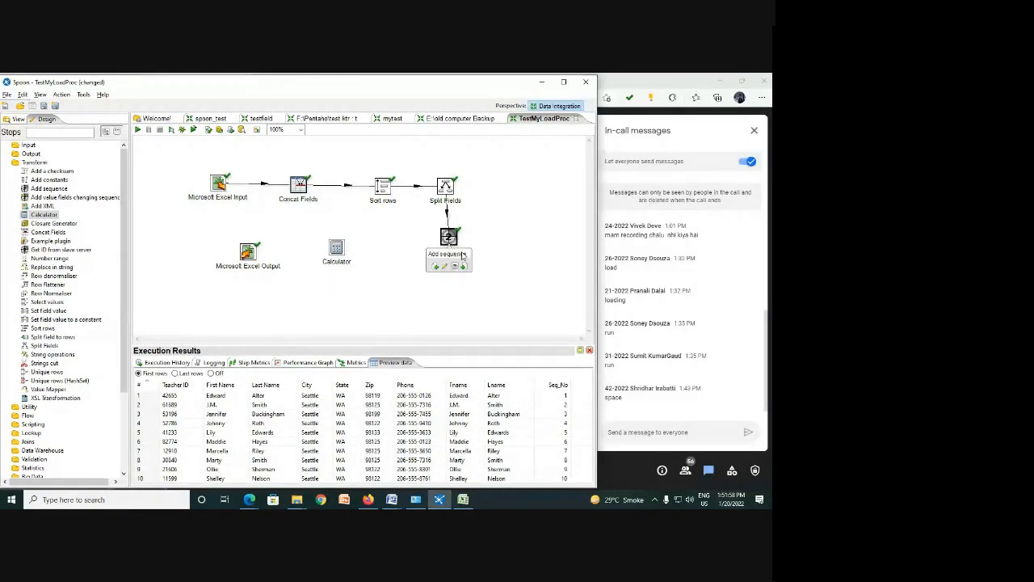
left_click_drag(467, 267, 337, 247)
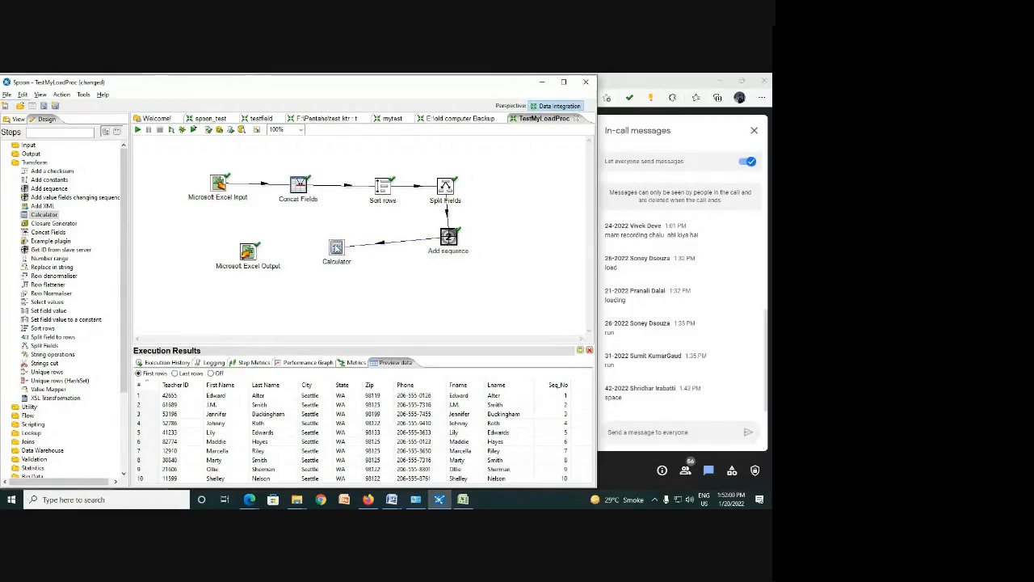
Step: In the Calculator step's first row, set Field A to Seq_No and Field B to Teacher ID
left_click(336, 247)
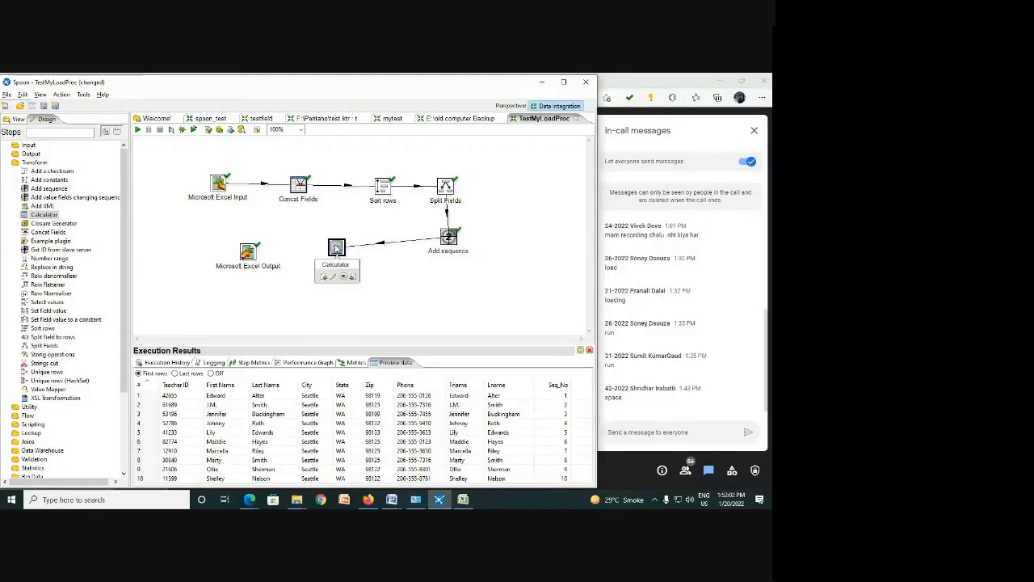
double_click(337, 247)
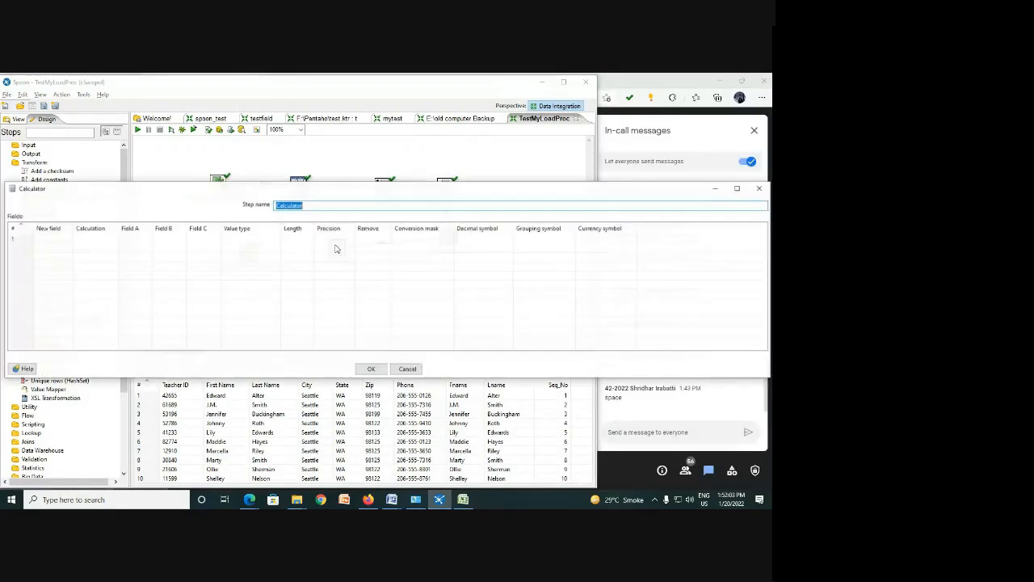
left_click(144, 242)
left_click(147, 241)
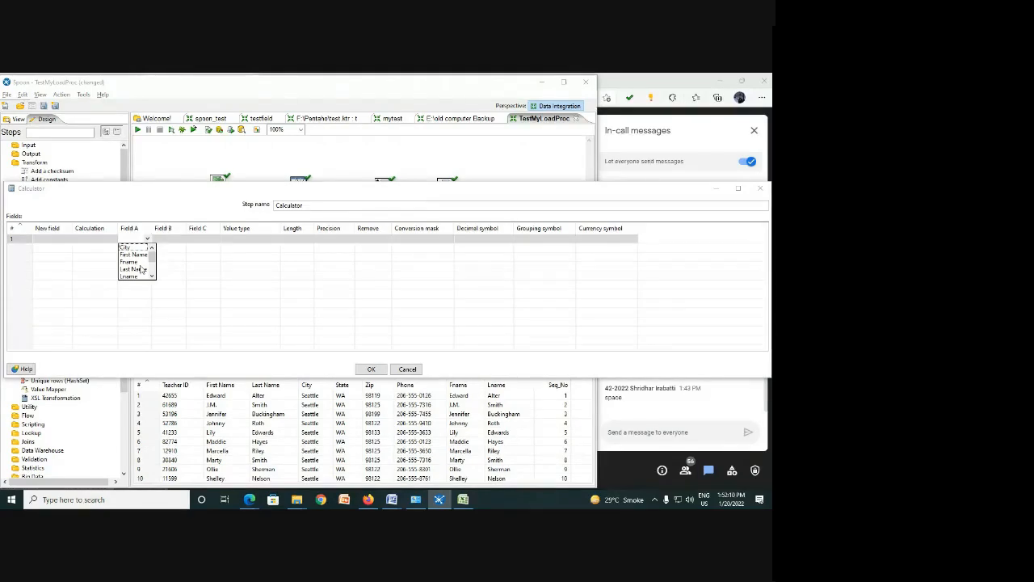
scroll(140, 269, "down", 2)
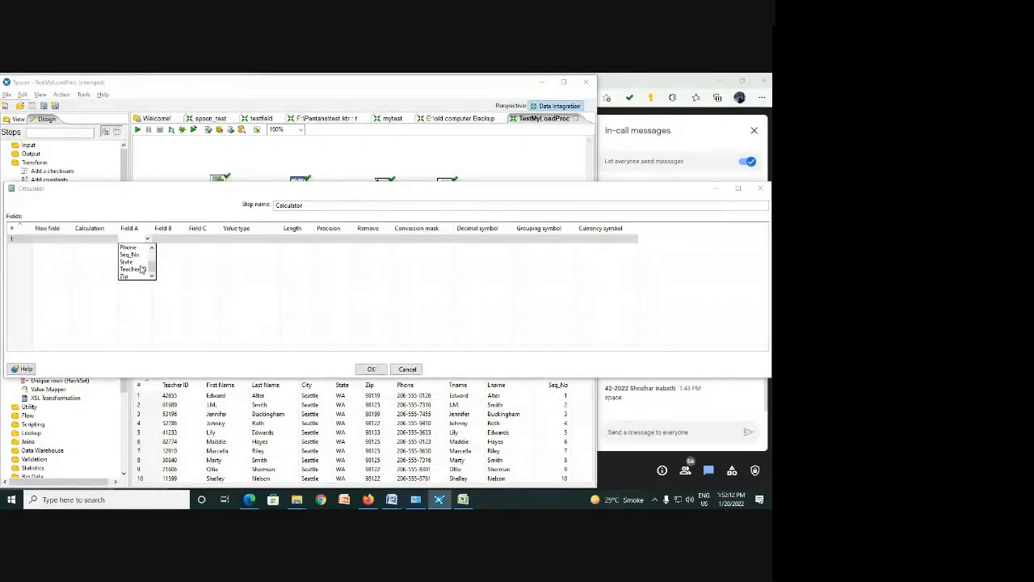
left_click(130, 254)
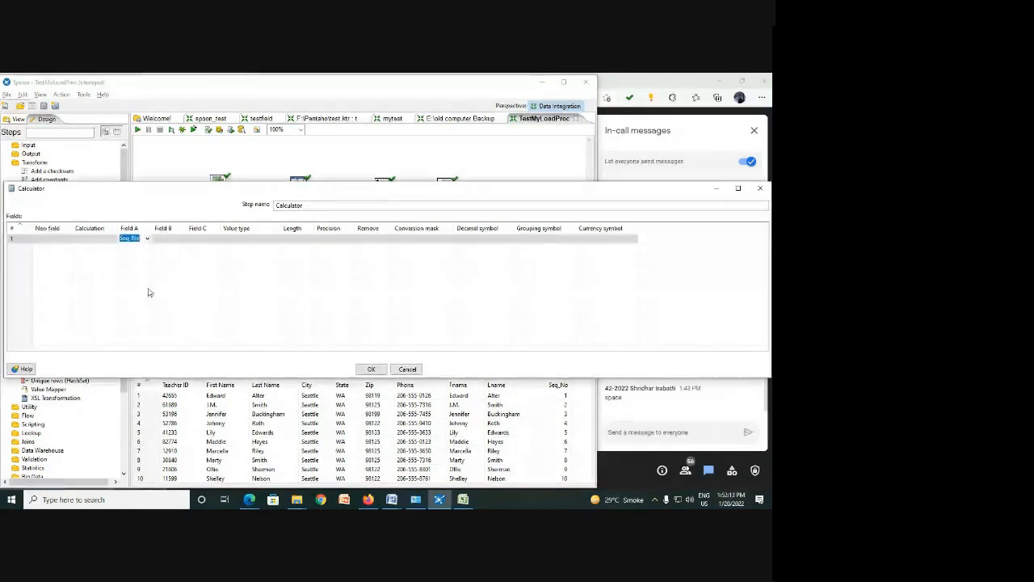
left_click(172, 239)
left_click(183, 241)
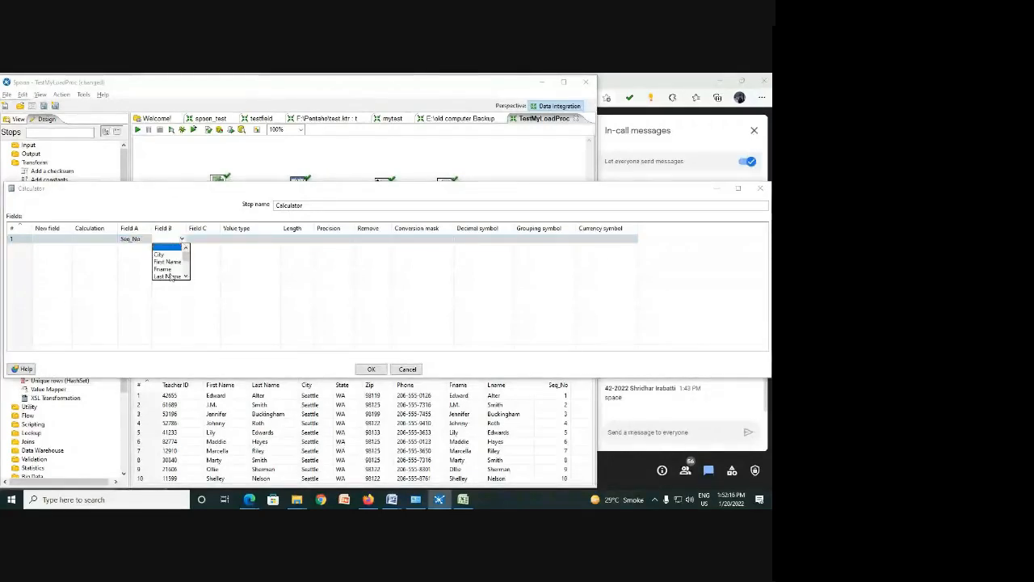
scroll(170, 273, "down", 2)
scroll(169, 273, "up", 2)
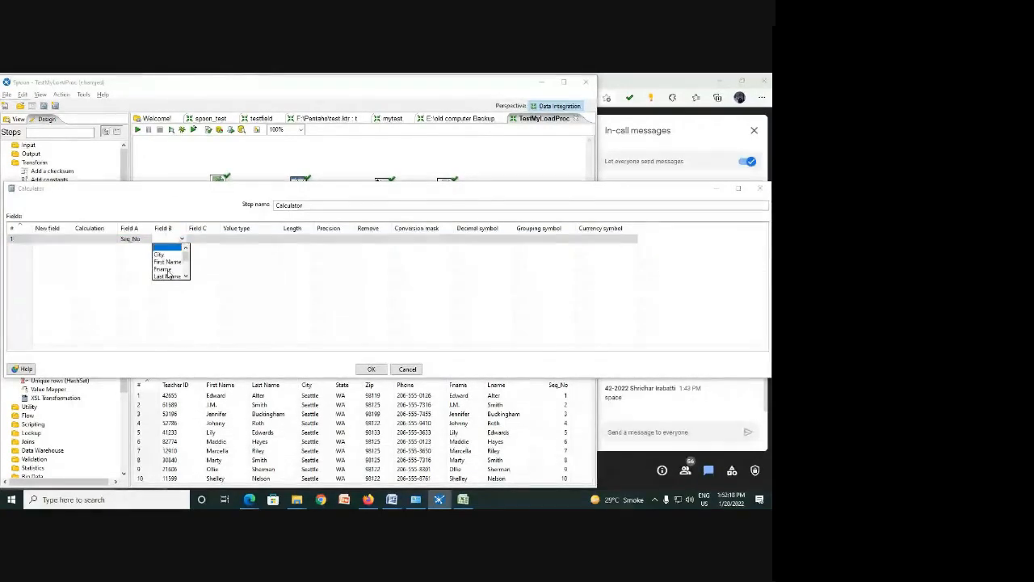
scroll(168, 274, "down", 3)
left_click(168, 275)
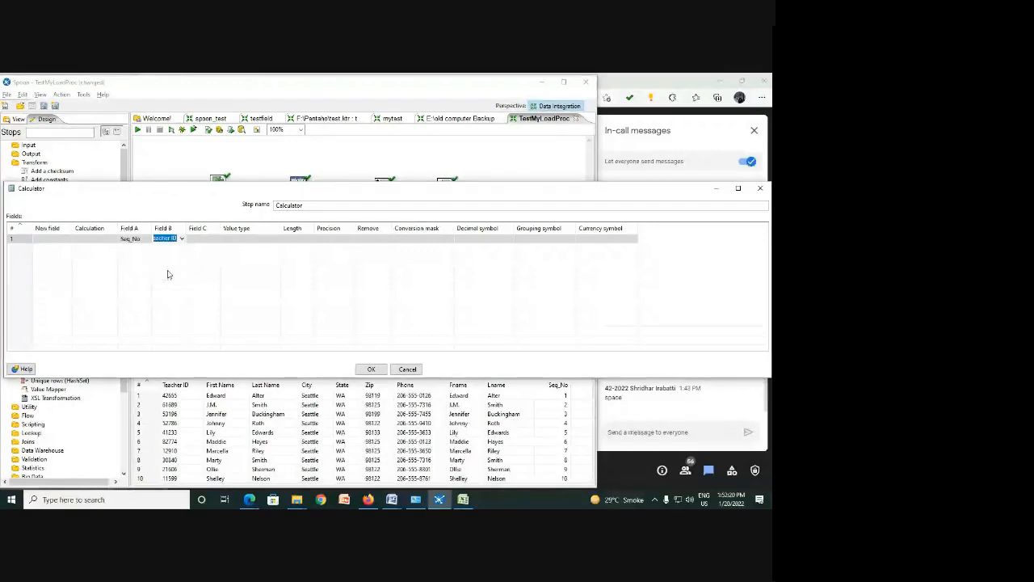
Step: Set the row's calculation to A + B, name the new field SumData, and accept the Calculator settings
left_click(93, 239)
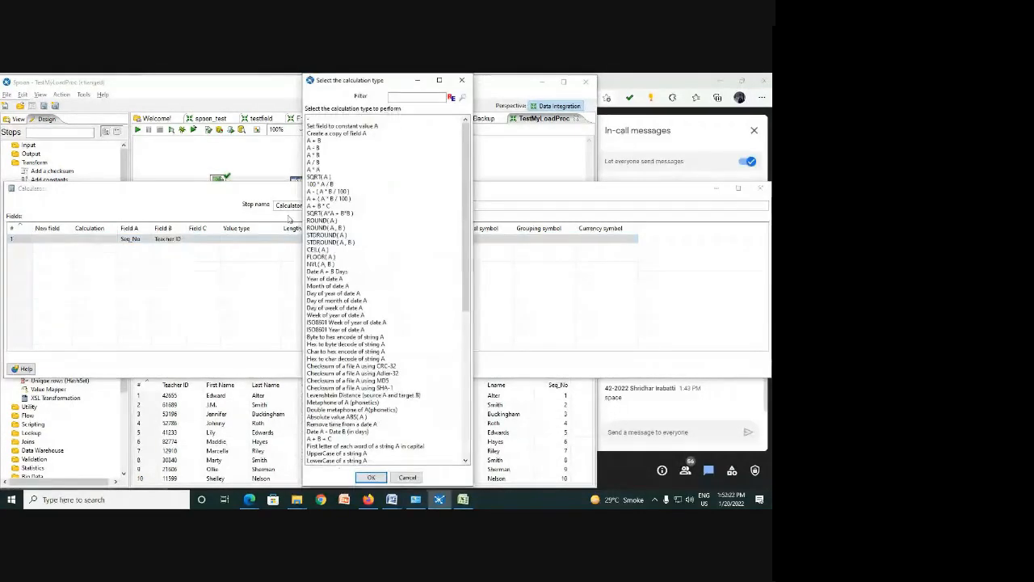
left_click(331, 141)
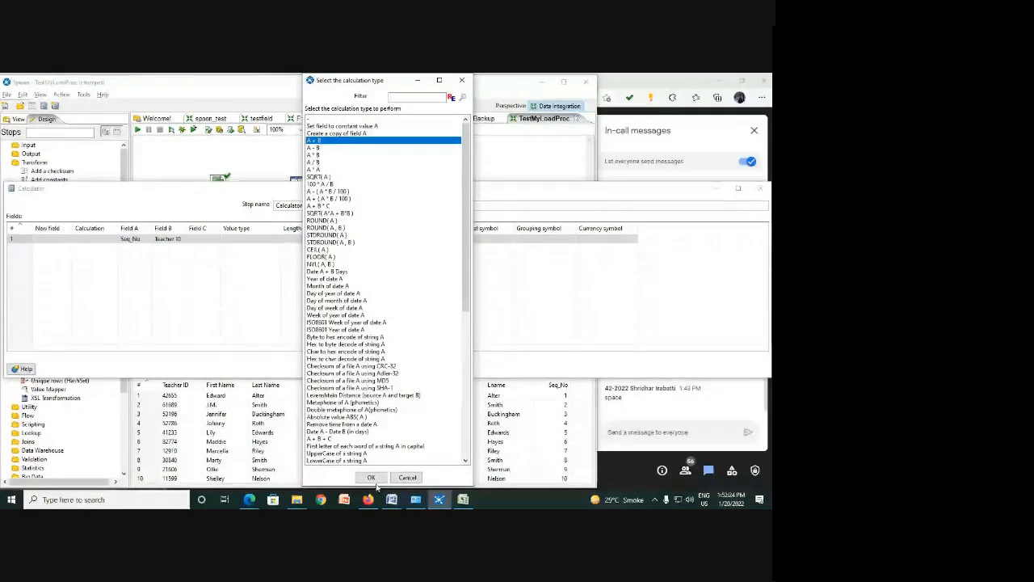
left_click(371, 478)
left_click(51, 238)
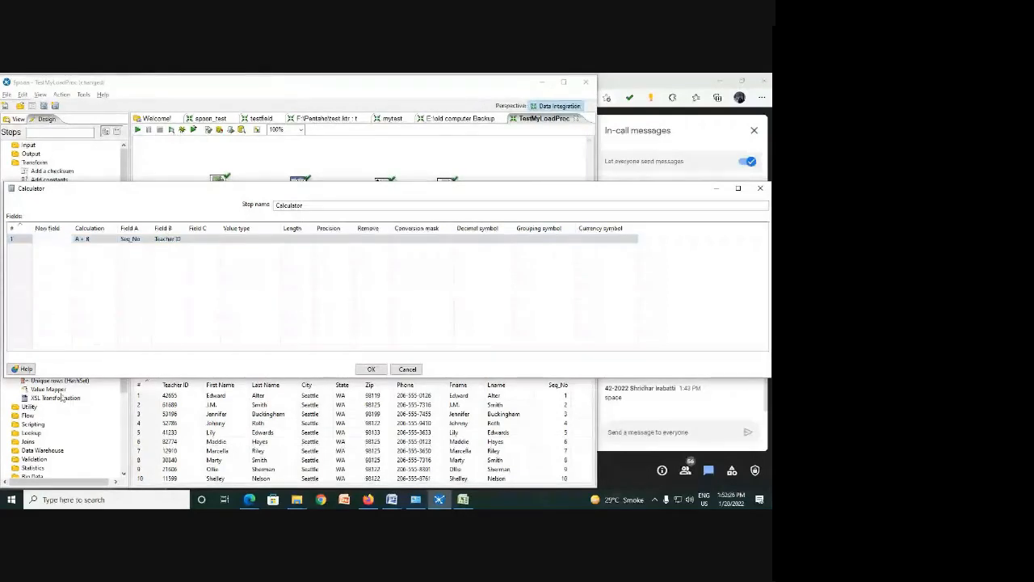
type("SumD")
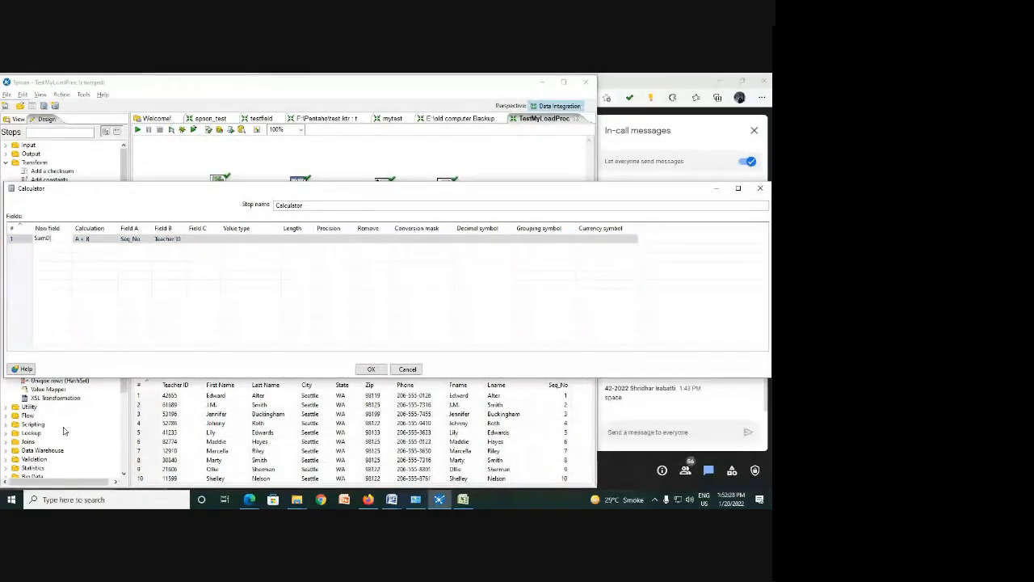
type("ata")
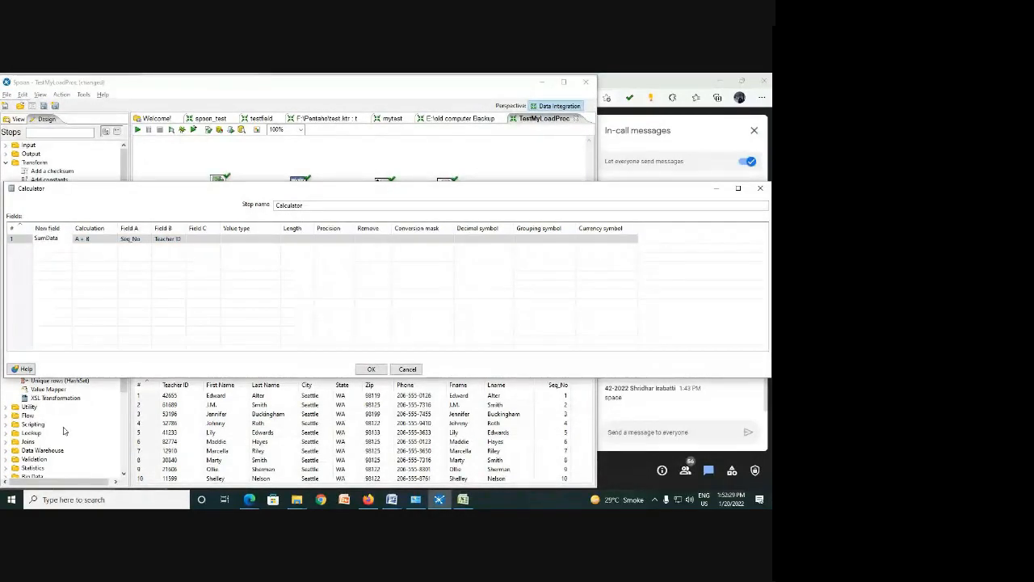
left_click(371, 369)
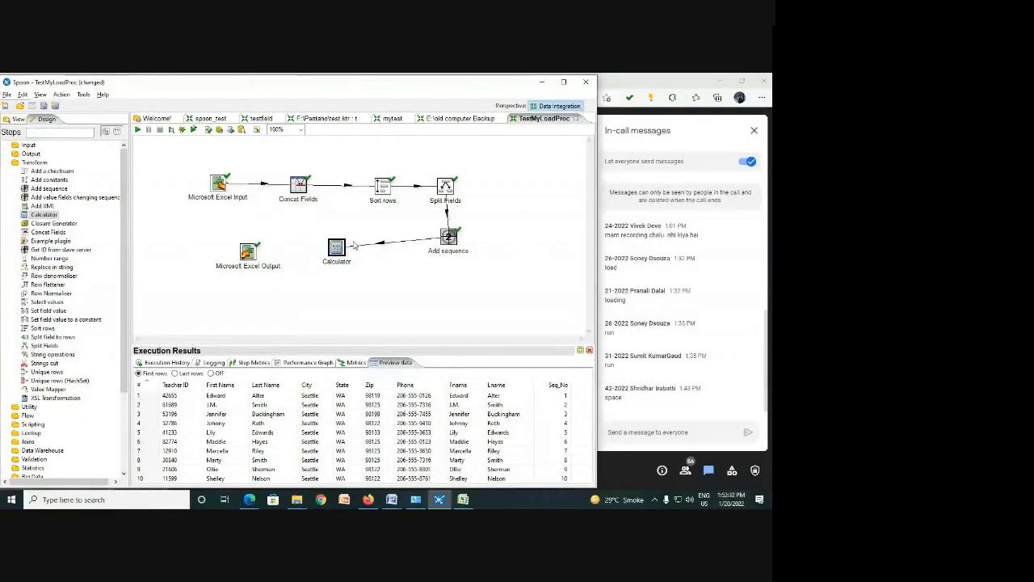
Step: Create a hop from Calculator to Microsoft Excel Output
mouse_move(335, 254)
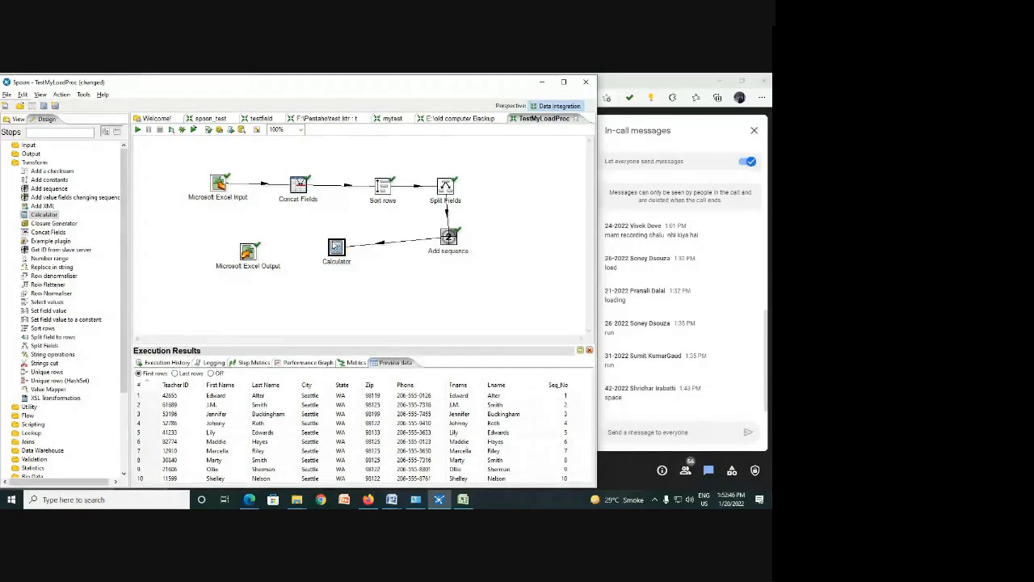
left_click_drag(354, 278, 248, 253)
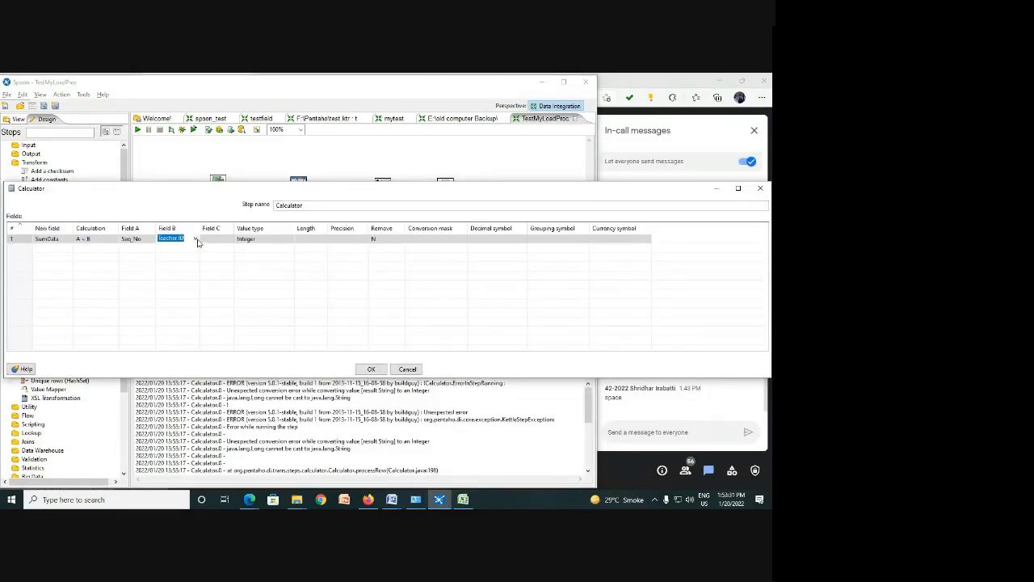
Step: Choose a different input field as Field B of the SumData calculation and accept the Calculator settings
left_click(197, 240)
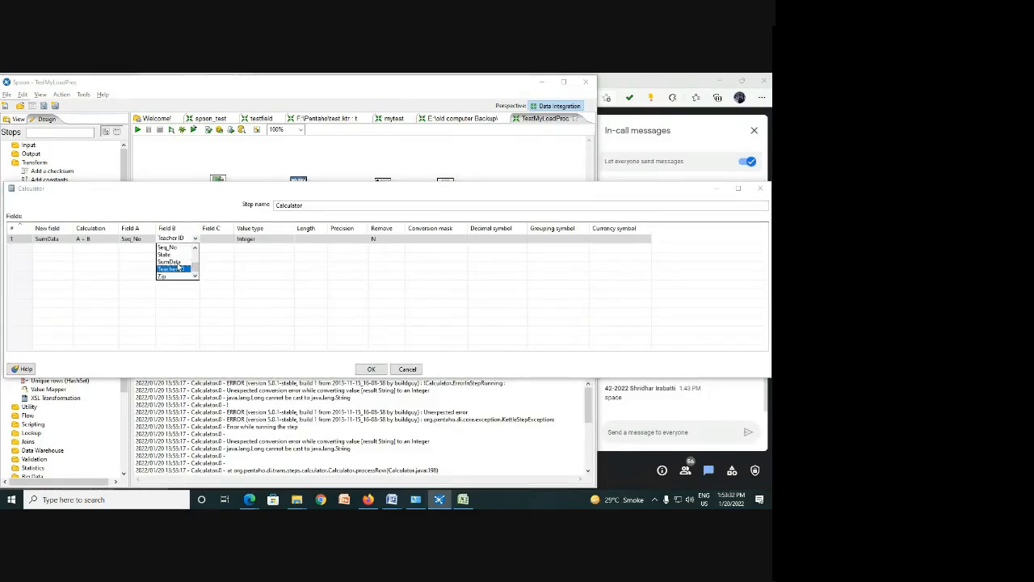
left_click(172, 255)
left_click(372, 367)
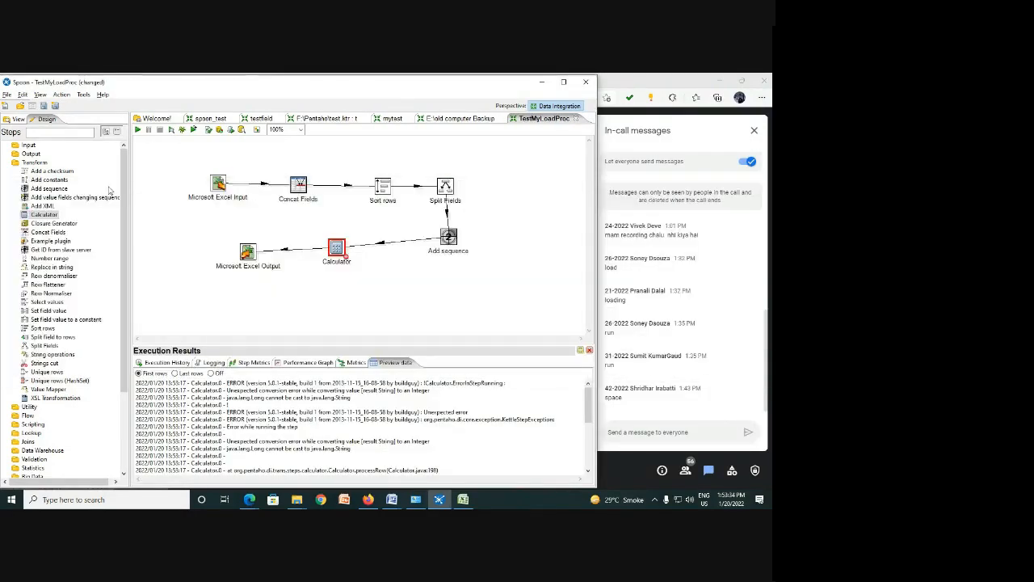
Step: Run the transformation locally with the Calculator step included and show the preview data of Microsoft Excel Output
left_click(139, 130)
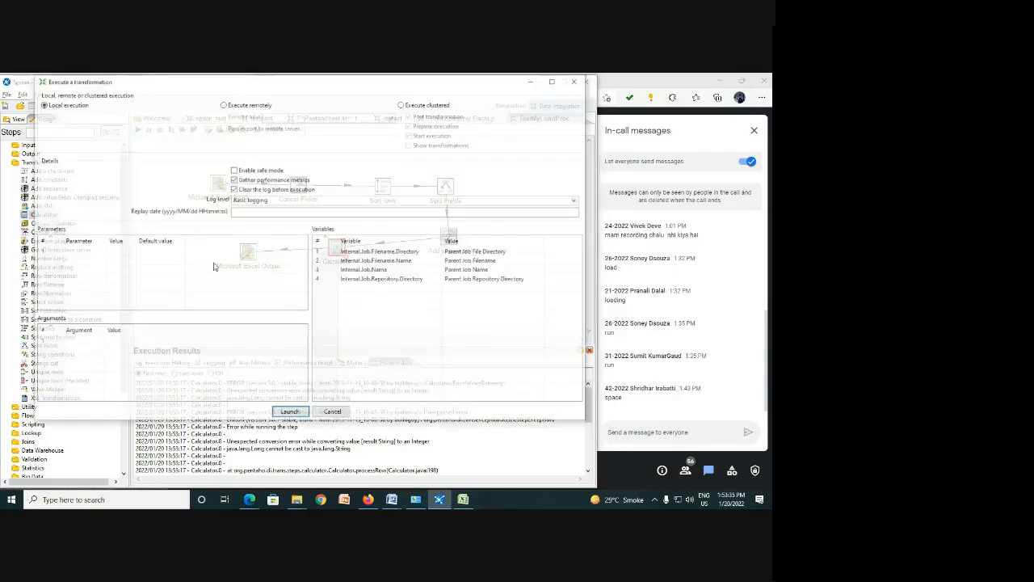
left_click(288, 412)
mouse_move(250, 256)
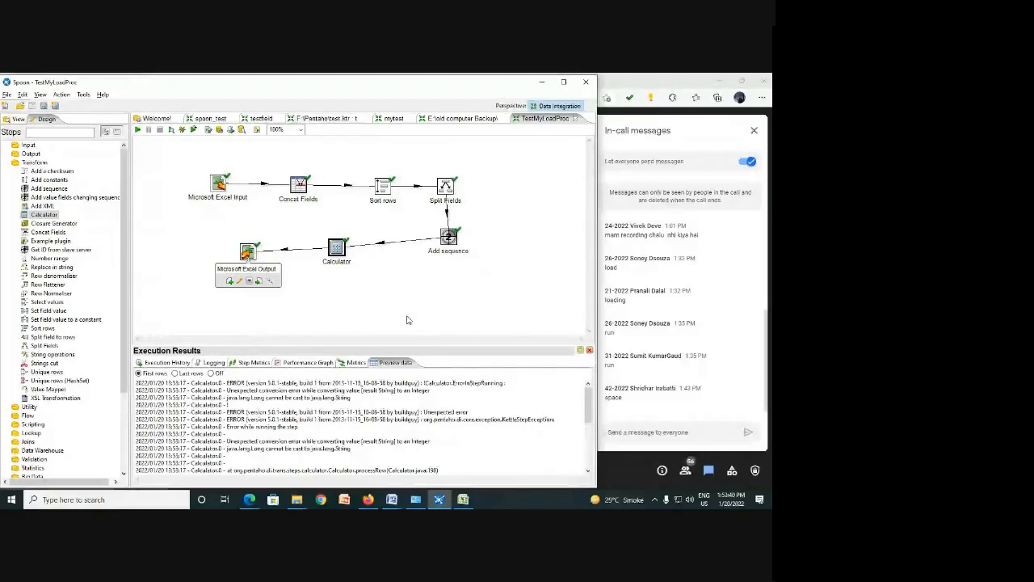
left_click(348, 363)
left_click(406, 363)
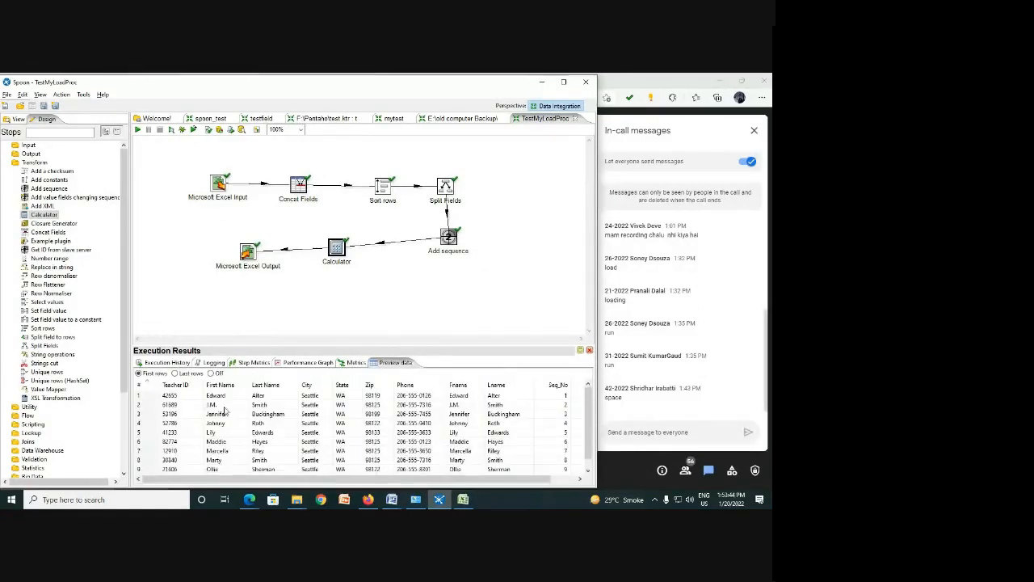
Step: Examine the SumData column in the preview data and the calculation types available in the Calculator step
left_click_drag(374, 479, 461, 480)
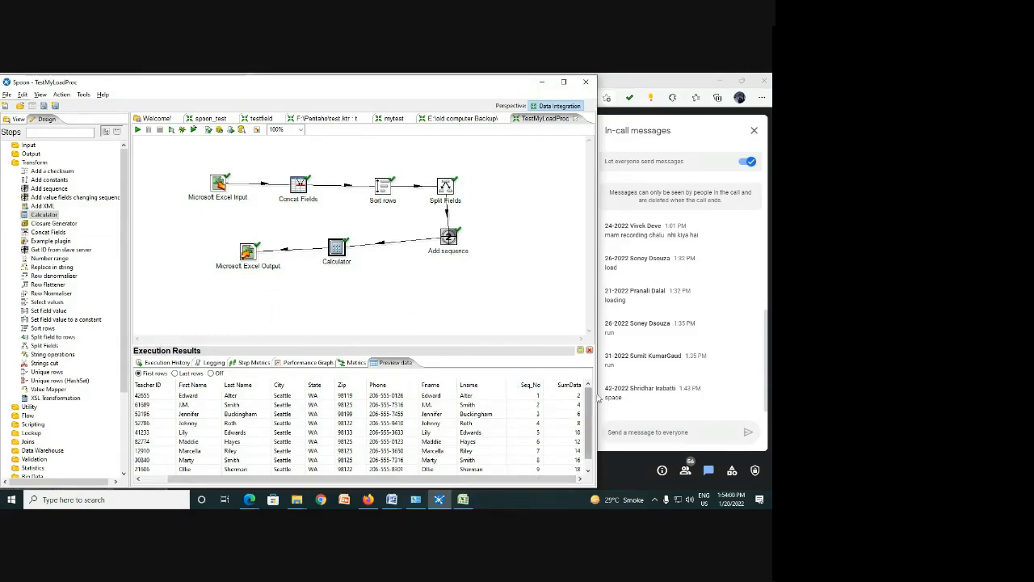
left_click_drag(597, 399, 711, 404)
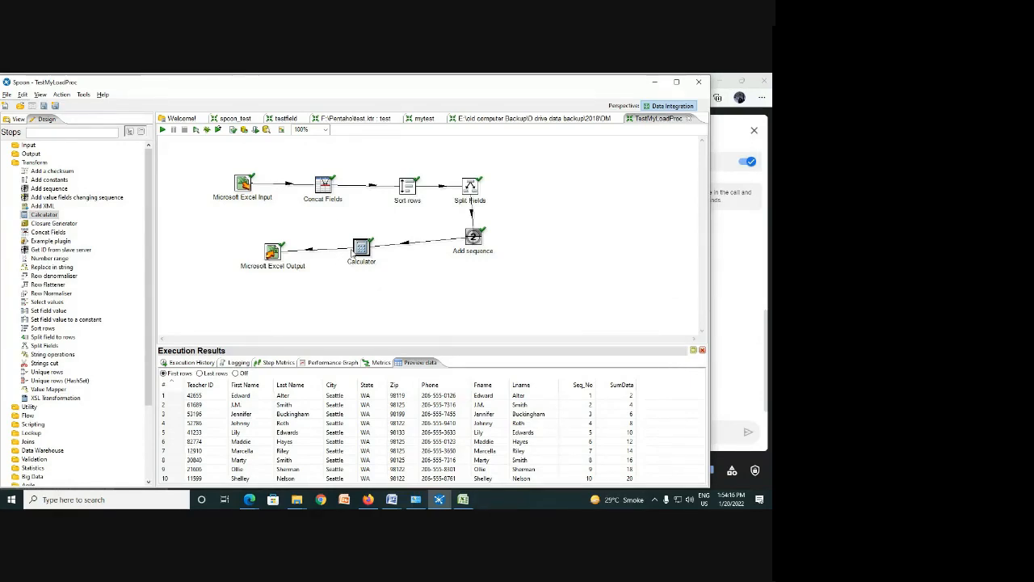
double_click(360, 248)
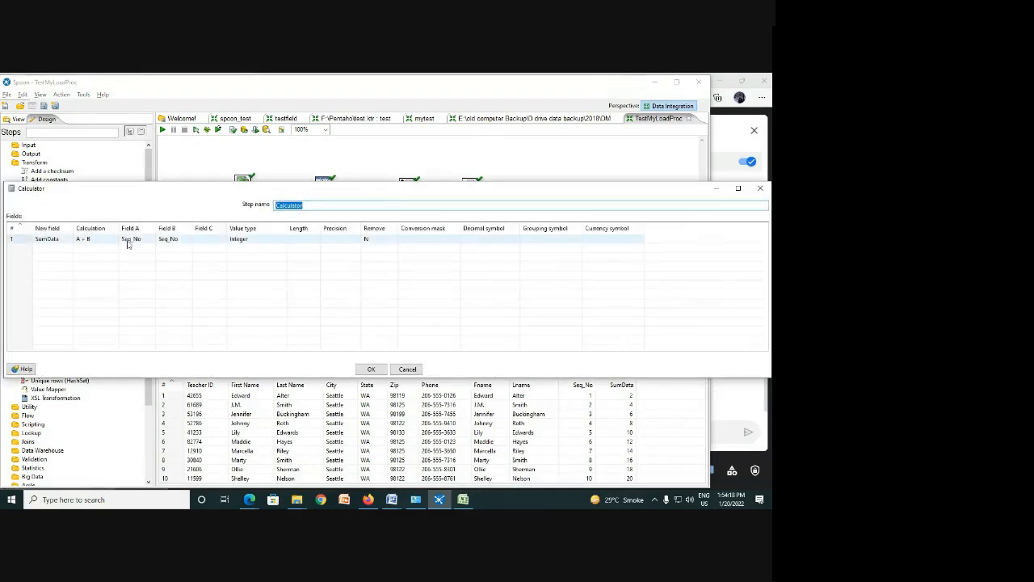
left_click(101, 244)
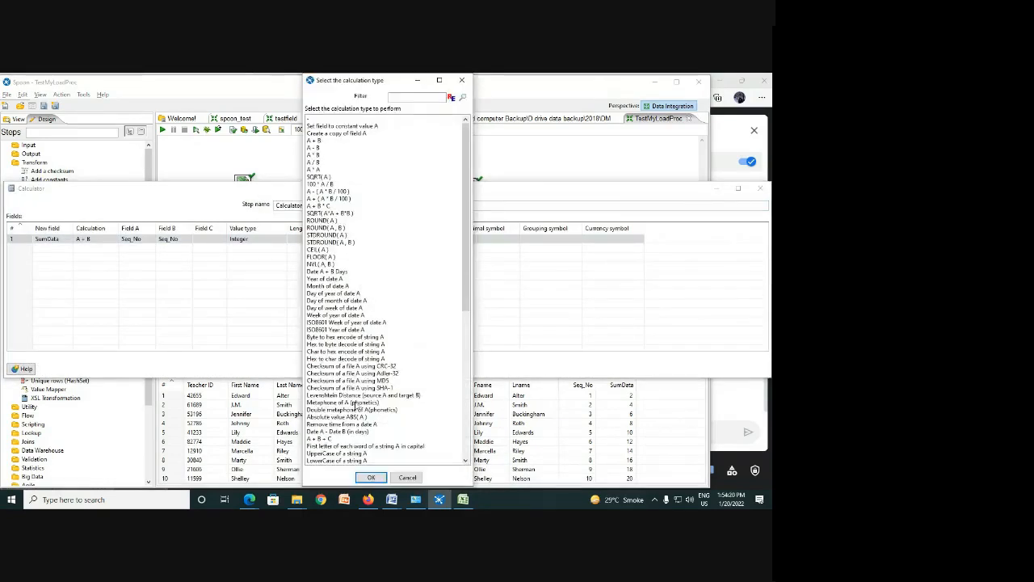
scroll(379, 433, "down", 7)
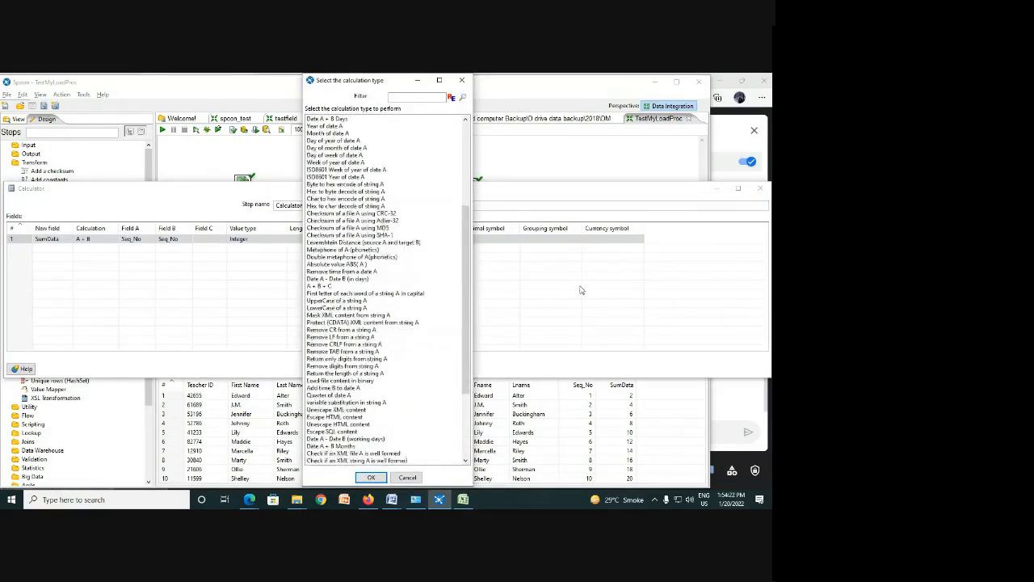
left_click(462, 80)
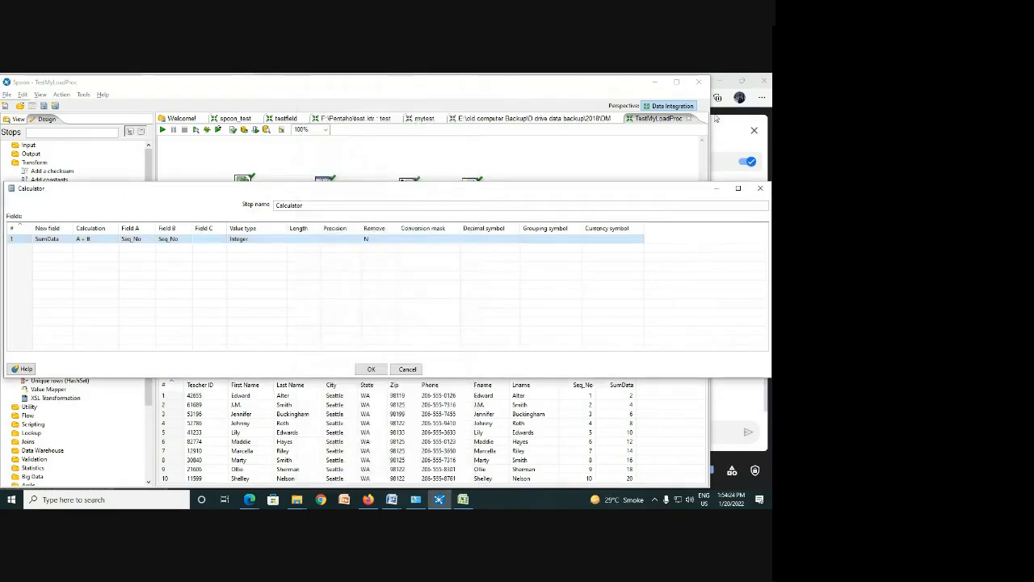
left_click(761, 189)
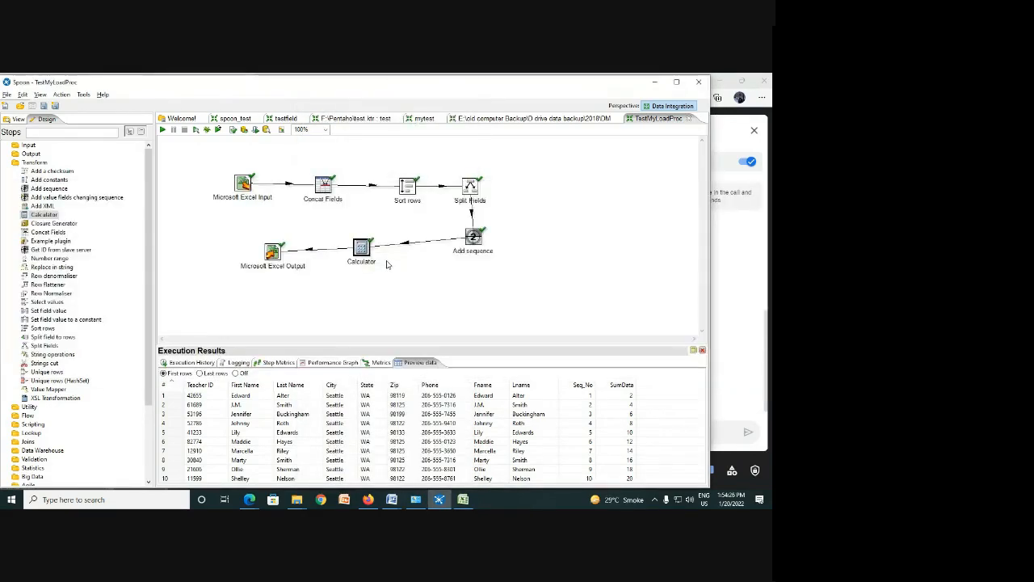
Step: Delete the hop between Calculator and Microsoft Excel Output, and add a Number range step fed by Calculator
right_click(314, 248)
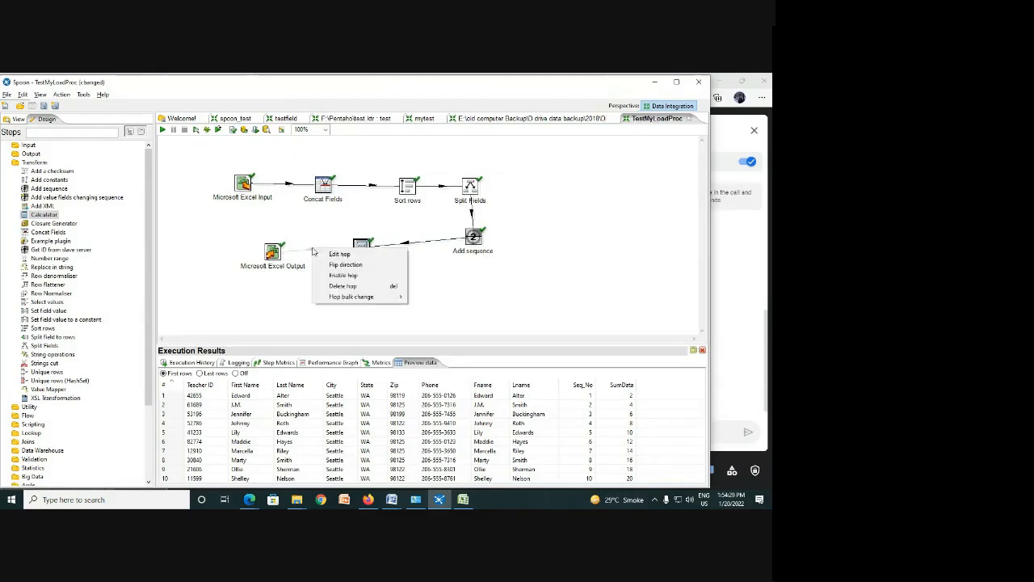
left_click(343, 286)
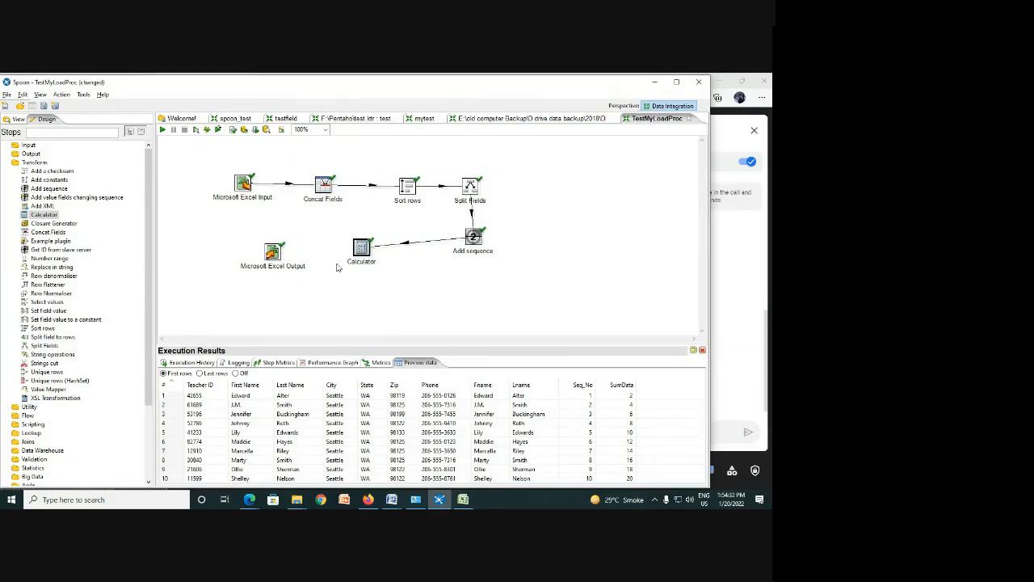
left_click_drag(283, 255, 211, 256)
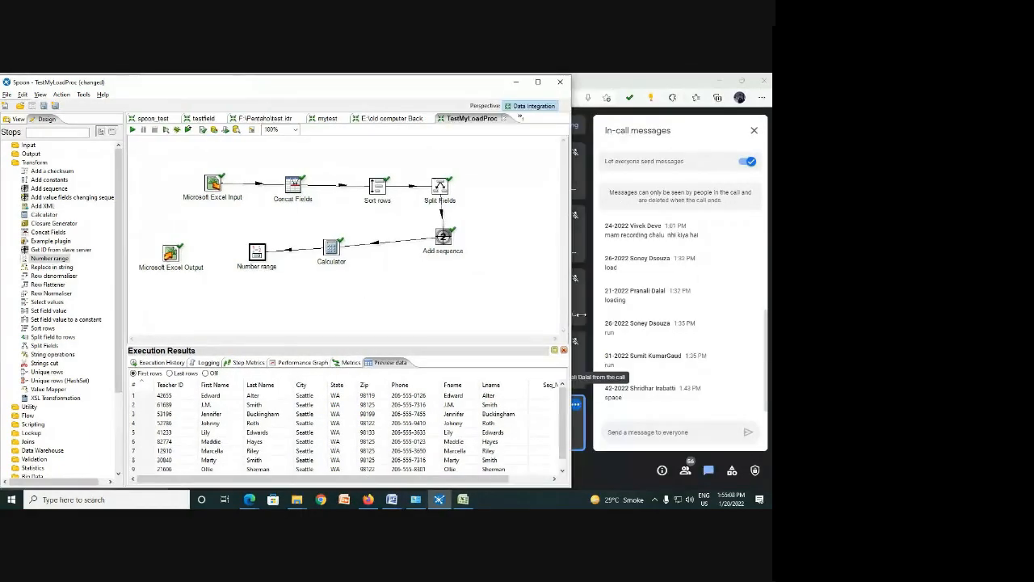
mouse_move(570, 314)
left_mouse_down()
mouse_move(592, 314)
mouse_move(580, 315)
left_mouse_up()
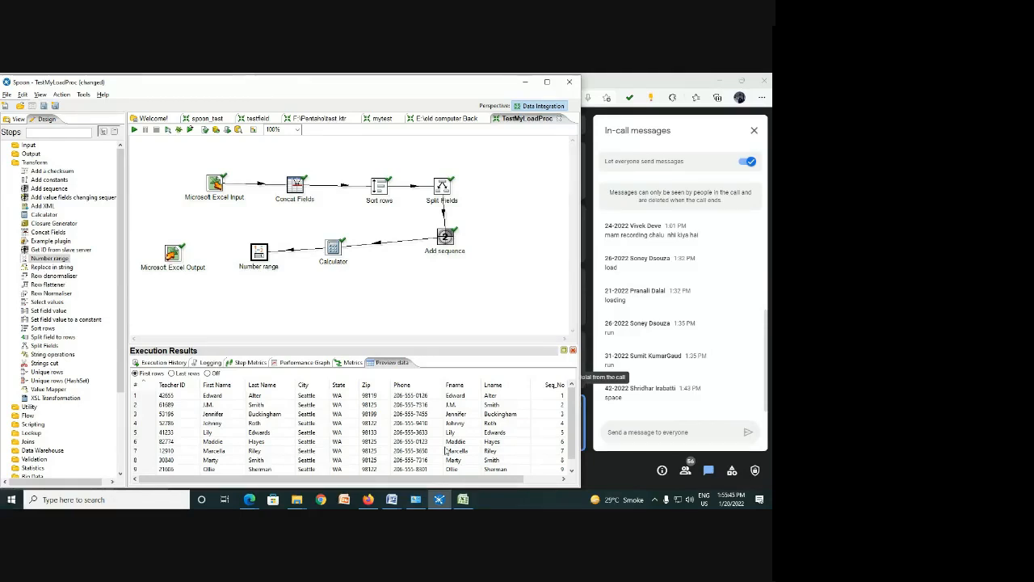
Step: Configure the Number range step with input field Seq_No and output field Range_Value, keeping the default ranges
double_click(260, 255)
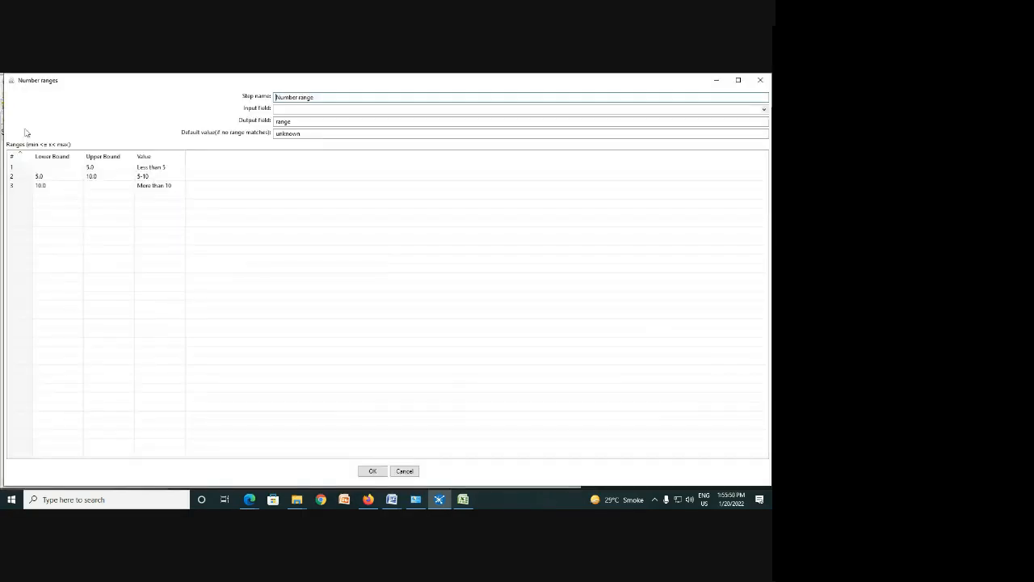
left_click(319, 109)
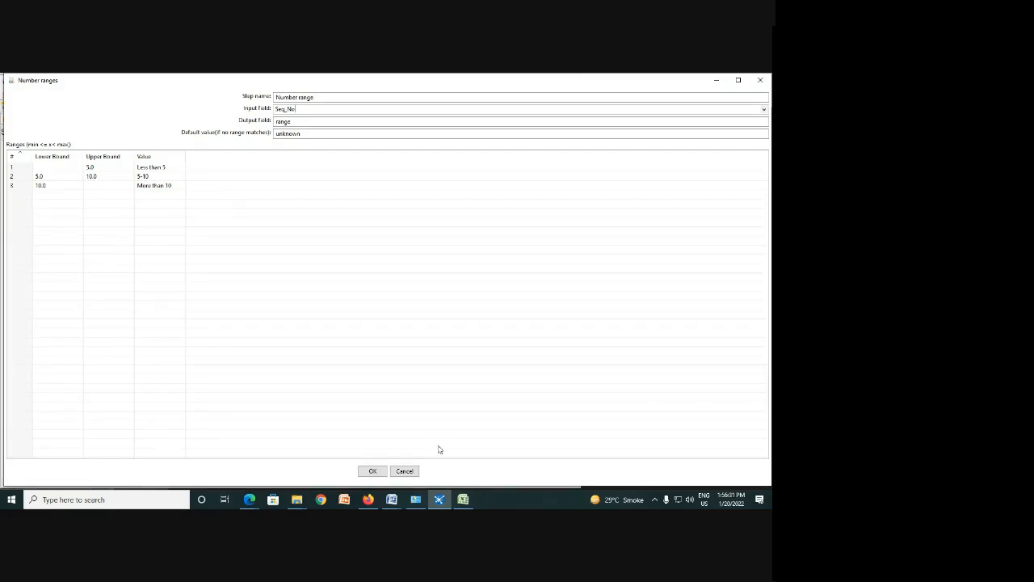
left_click(369, 475)
left_click(304, 122)
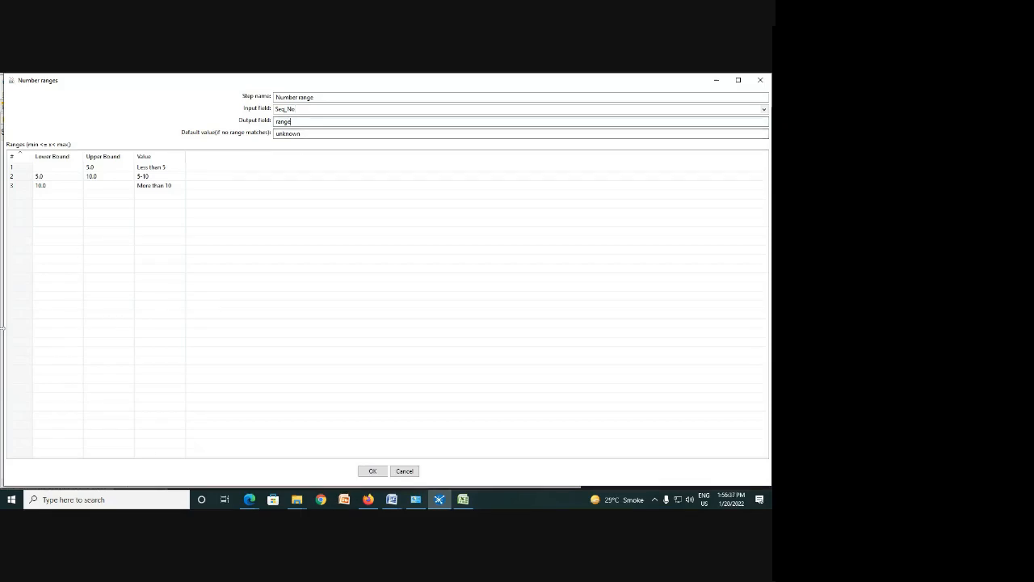
key("BackSpace")
left_click(373, 470)
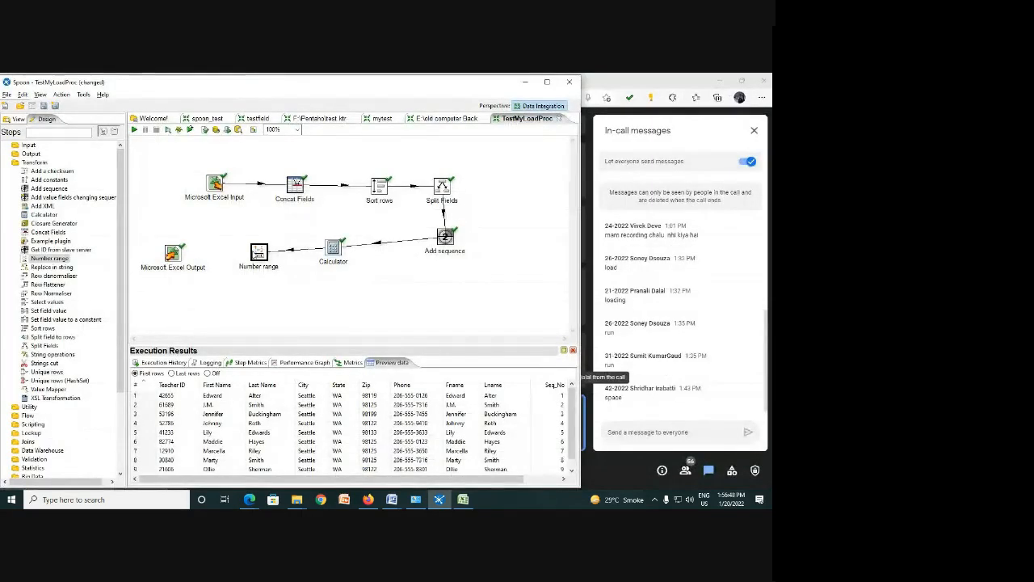
Step: Create a hop from Number range to Microsoft Excel Output
mouse_move(257, 252)
left_click_drag(278, 282, 178, 252)
left_click(215, 255)
Step: Run the transformation locally with the Number range step included and examine the Range_Value column in the preview data
left_click(134, 130)
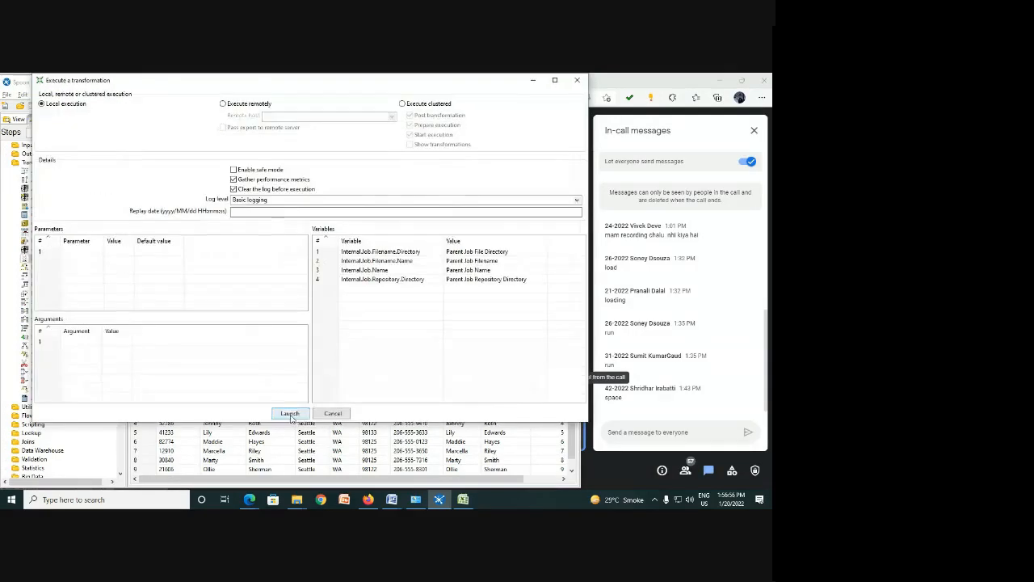
left_click(290, 414)
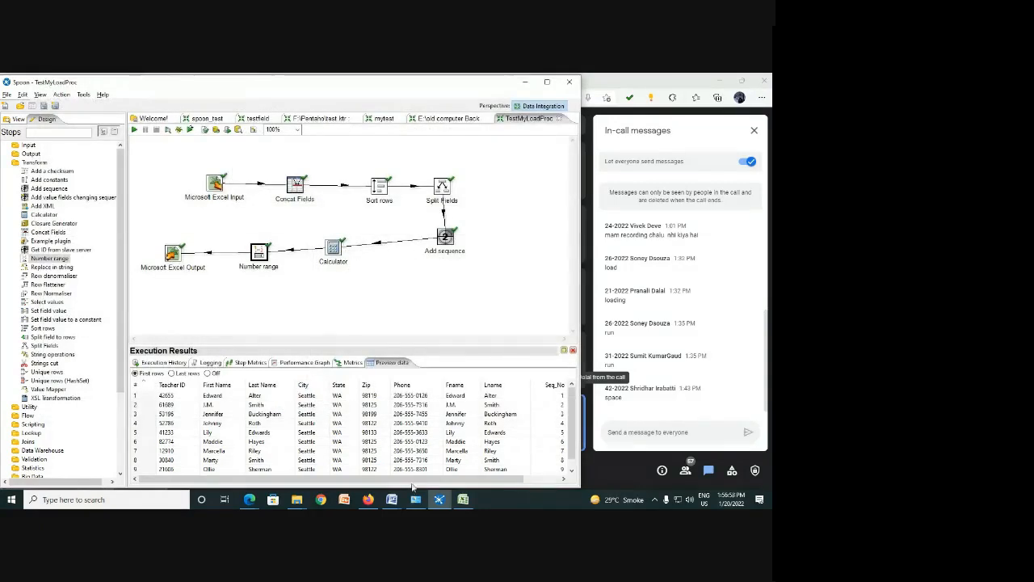
left_click(353, 363)
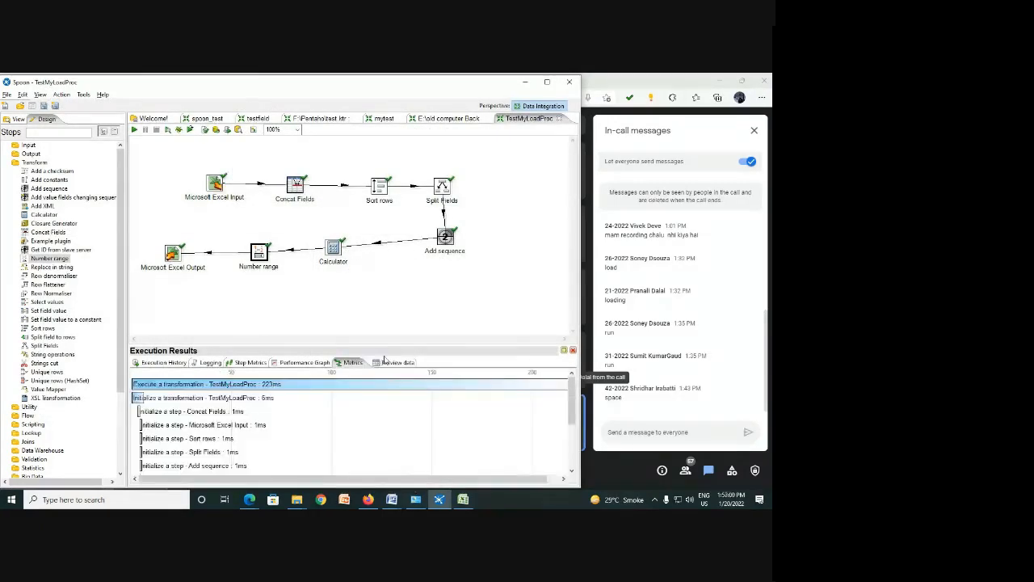
left_click(396, 362)
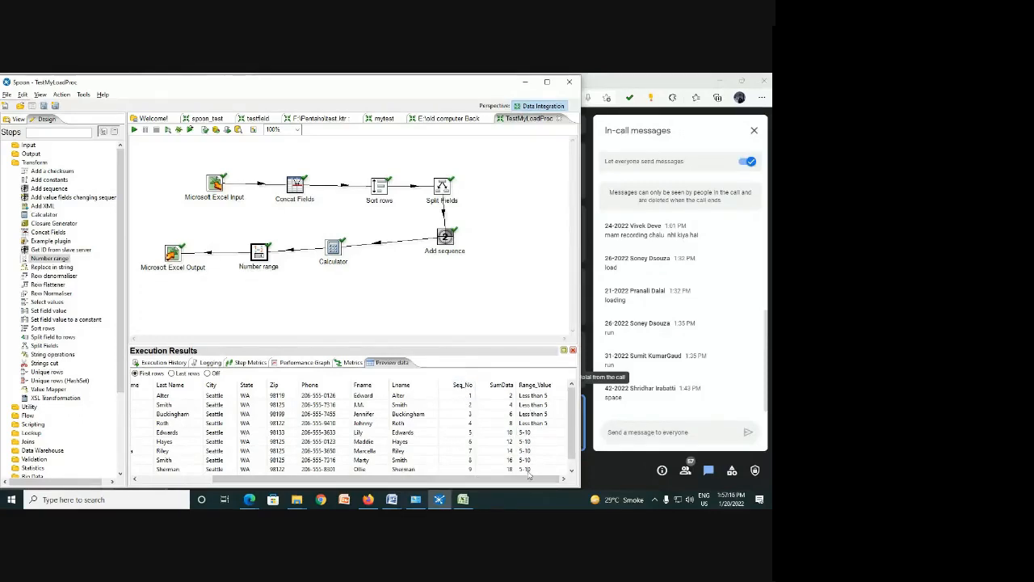
scroll(529, 475, "down", 1)
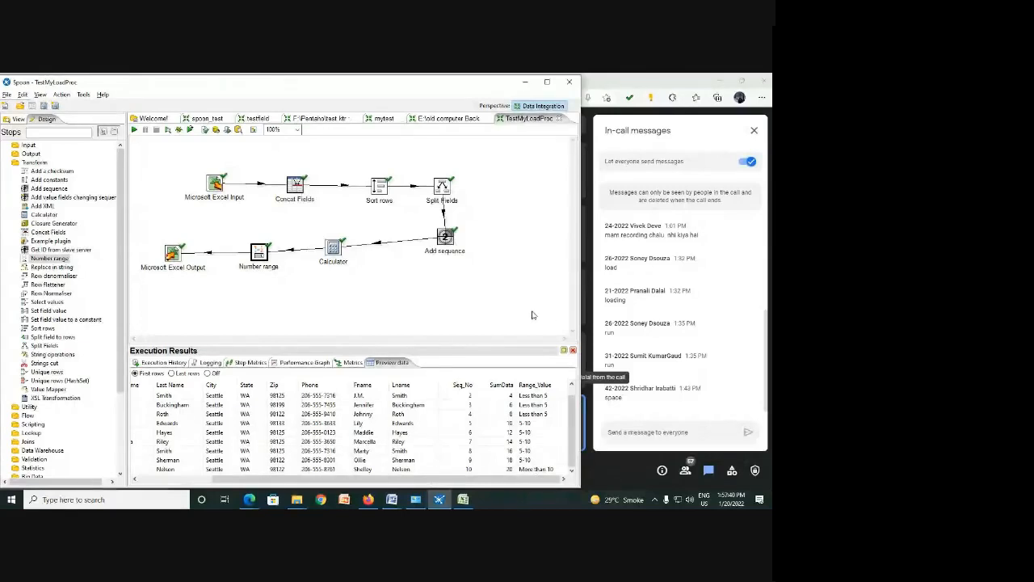
left_click_drag(580, 313, 409, 303)
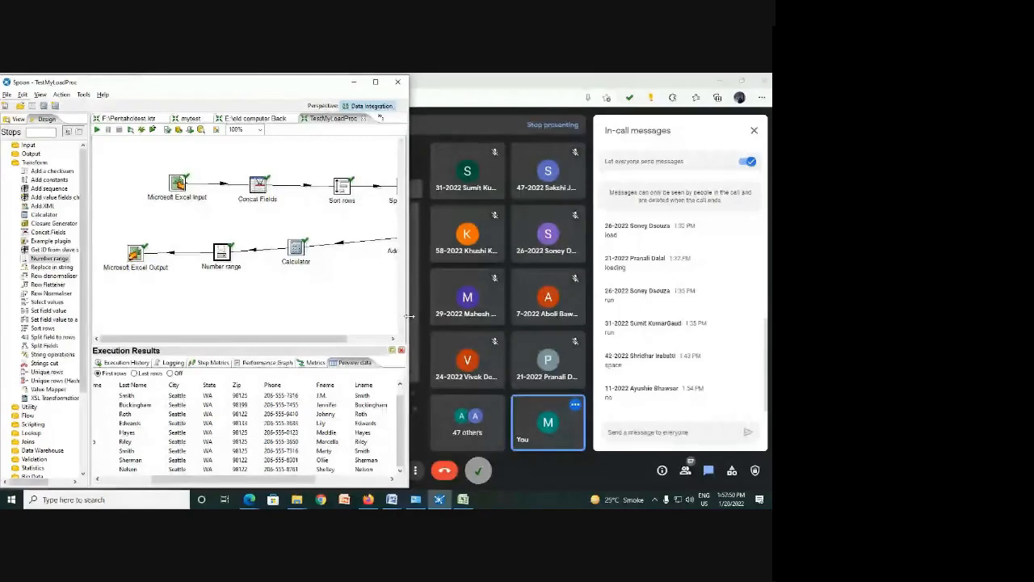
left_click_drag(408, 320, 584, 321)
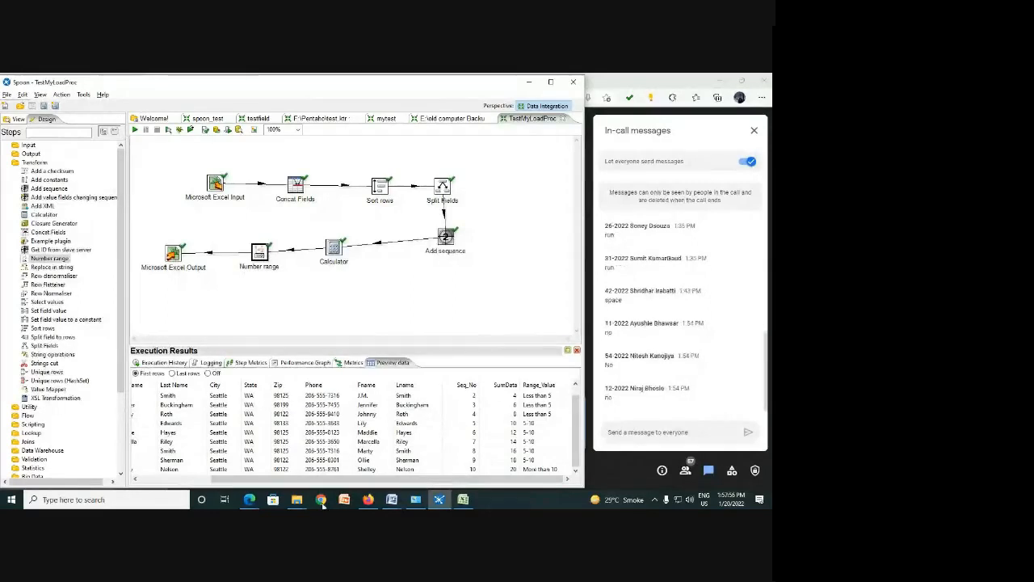
Step: Switch to the Pentaho Assignment document in Word and review the list of assignments on input/output
mouse_move(394, 504)
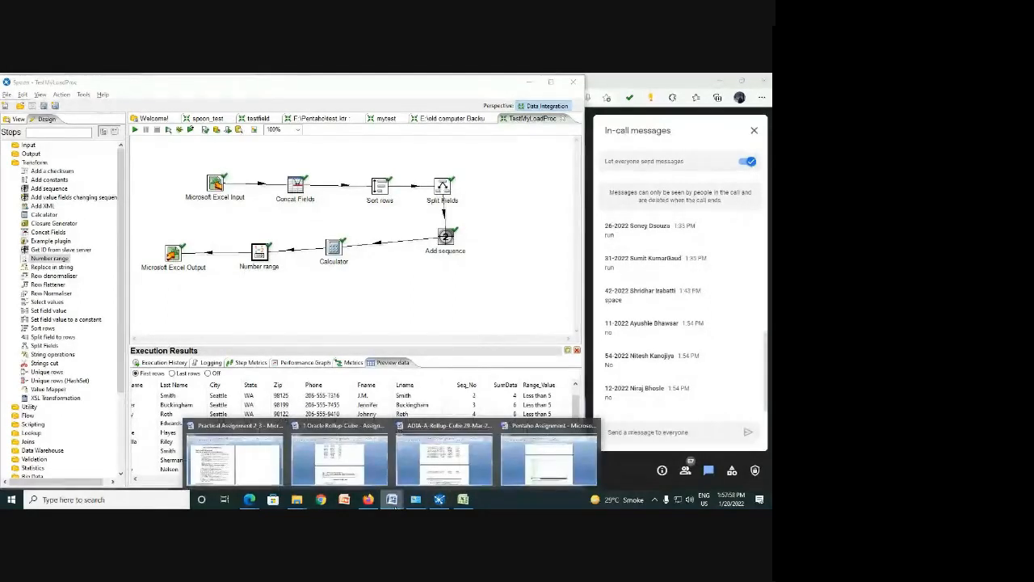
mouse_move(531, 486)
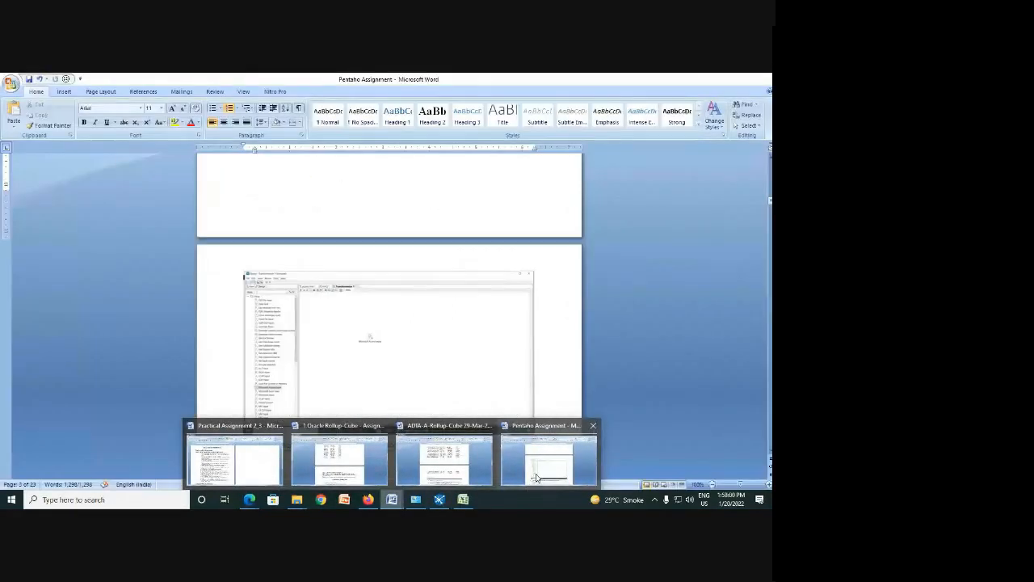
left_click(530, 486)
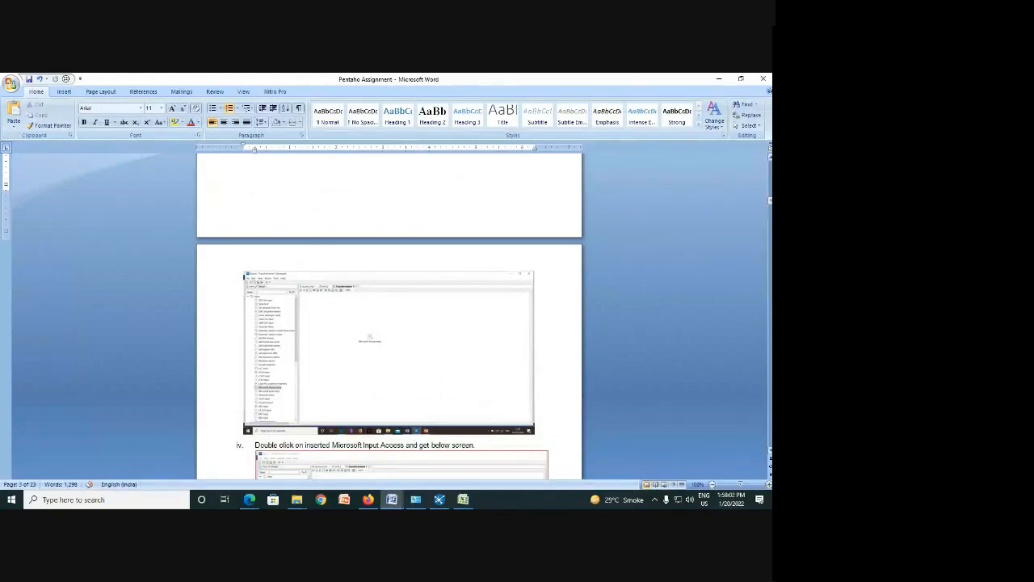
left_click_drag(770, 200, 770, 164)
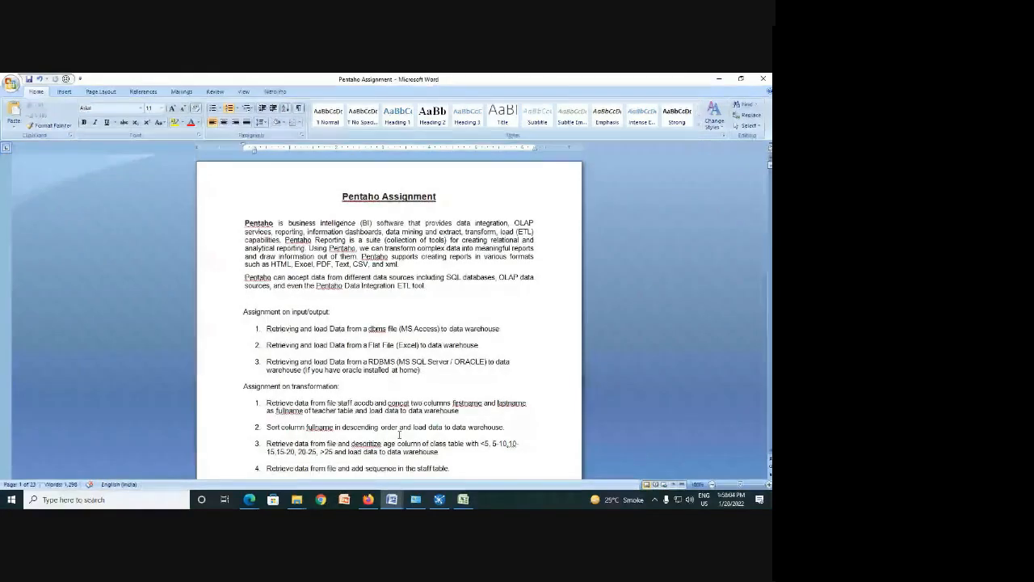
scroll(399, 435, "down", 2)
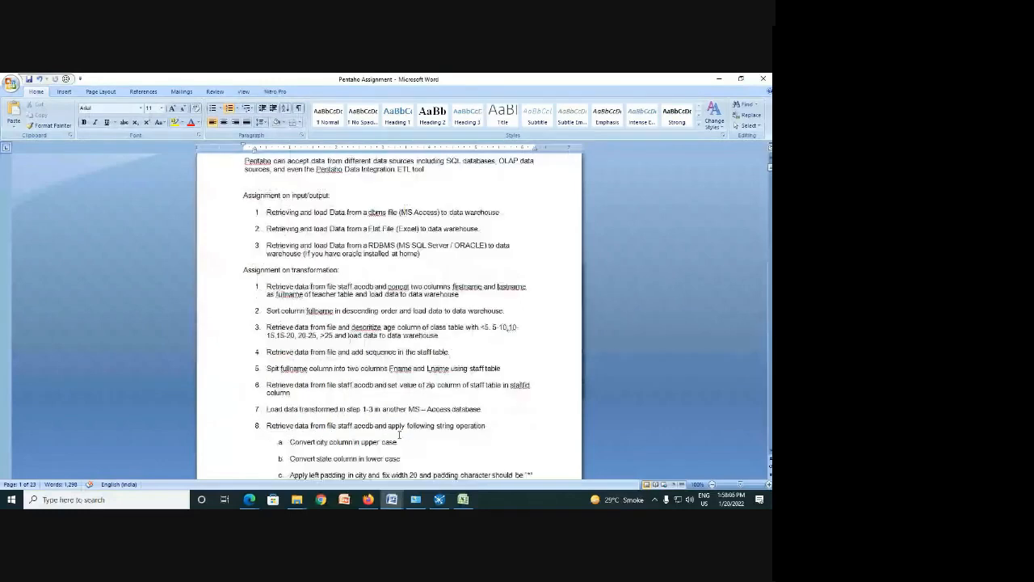
scroll(399, 435, "up", 2)
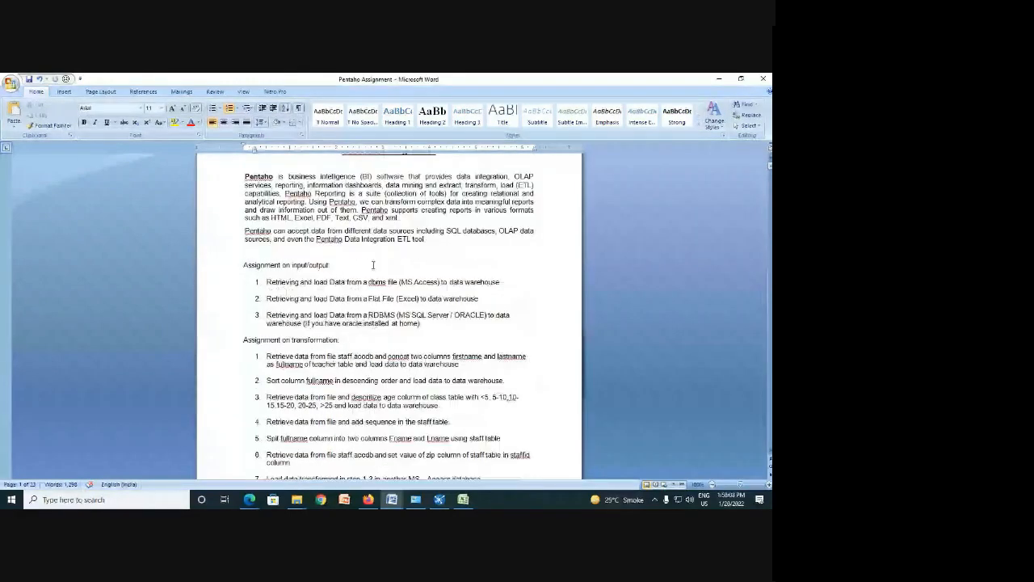
left_click_drag(372, 265, 508, 297)
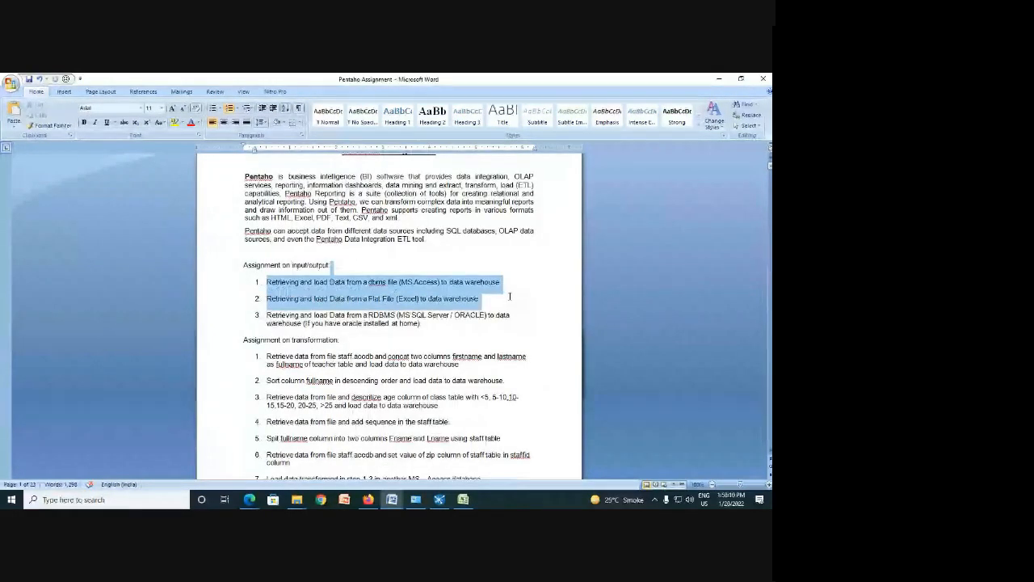
left_click(420, 416)
Step: Review the nine assignments on transformation in the document, and switch back to the TestMyLoadProc transformation in Spoon
scroll(417, 462, "down", 3)
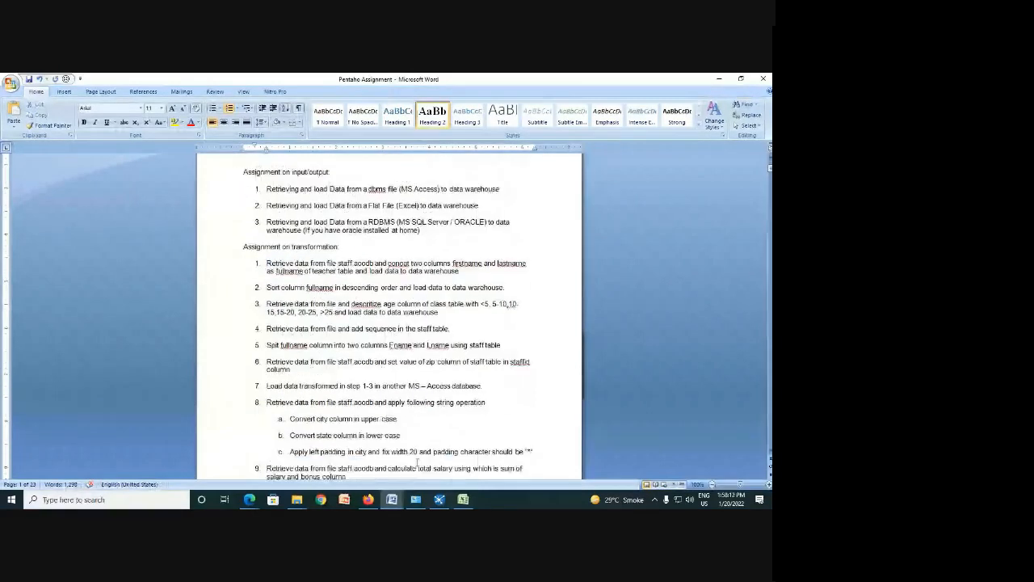
scroll(417, 462, "down", 1)
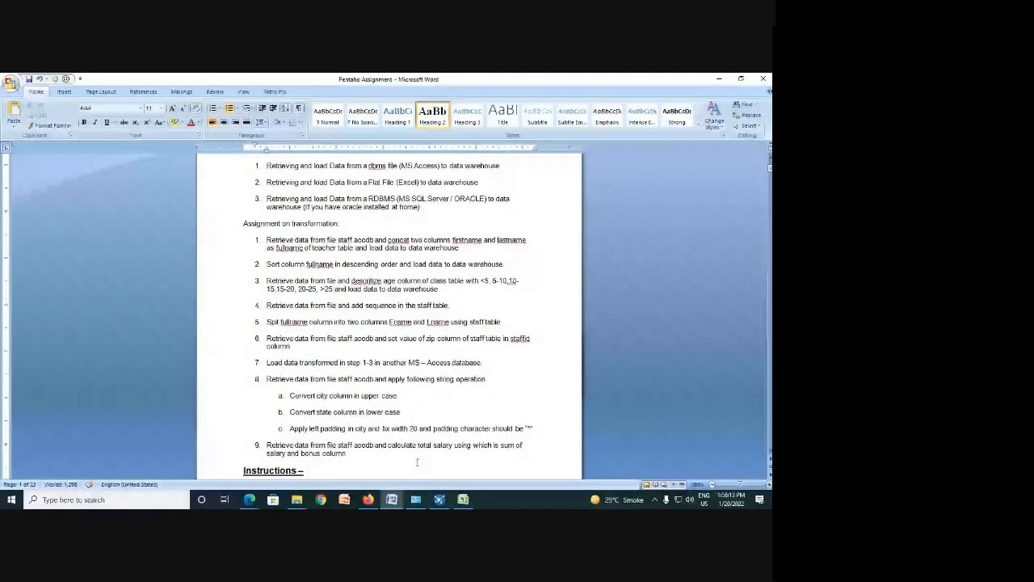
scroll(417, 462, "down", 2)
left_click_drag(258, 196, 553, 431)
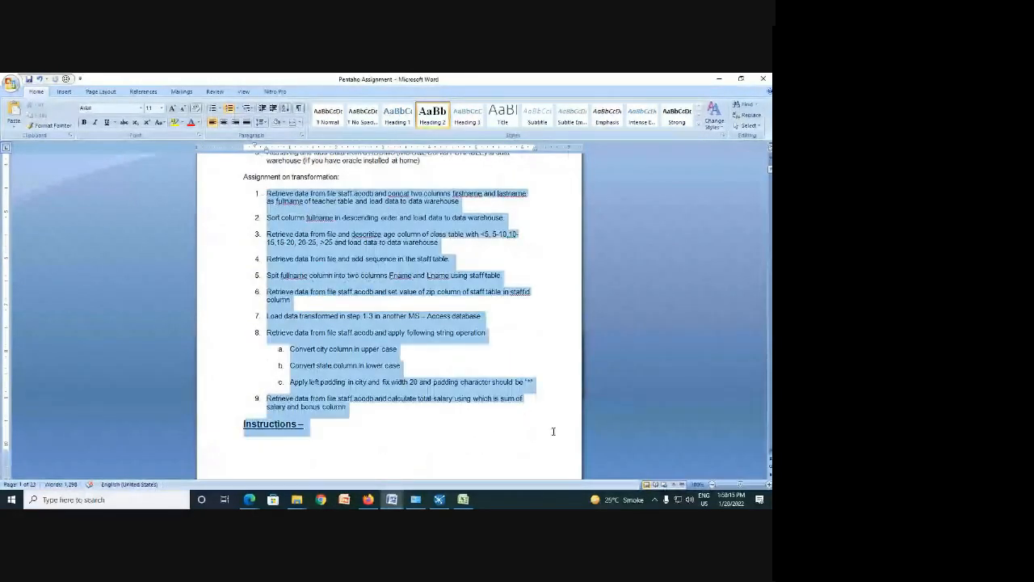
left_click(462, 428)
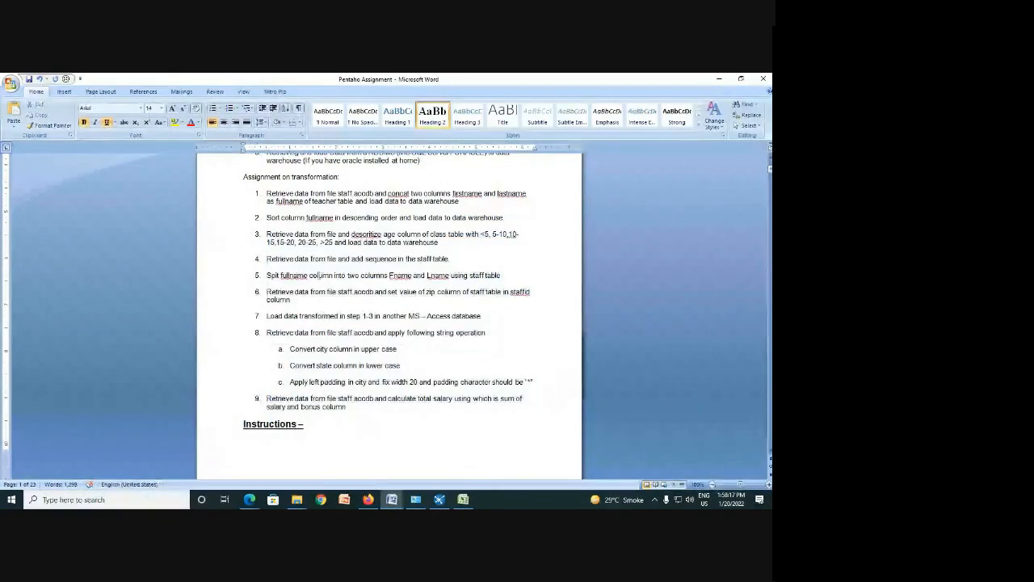
left_click(356, 194)
scroll(436, 381, "down", 2)
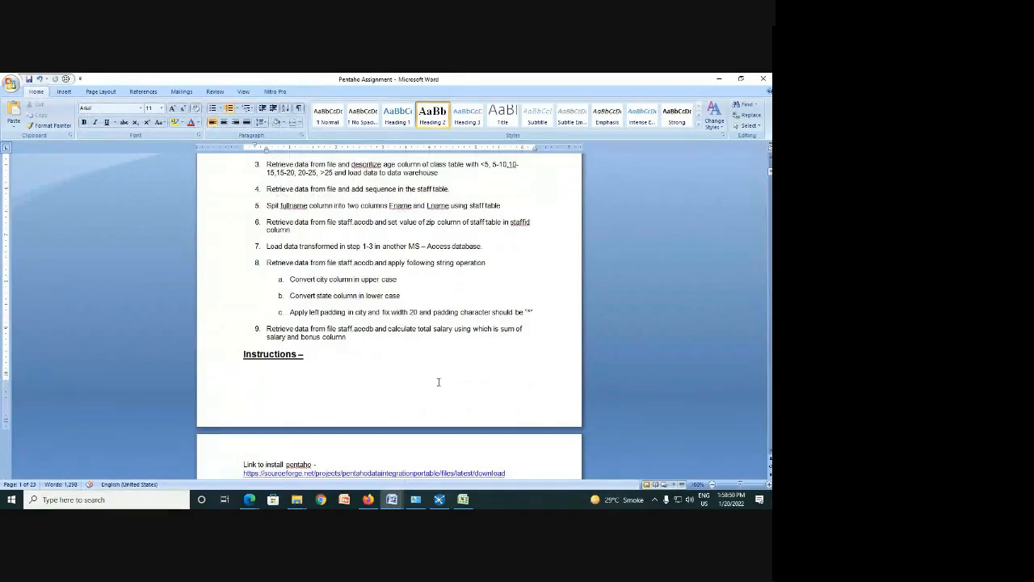
left_click(438, 499)
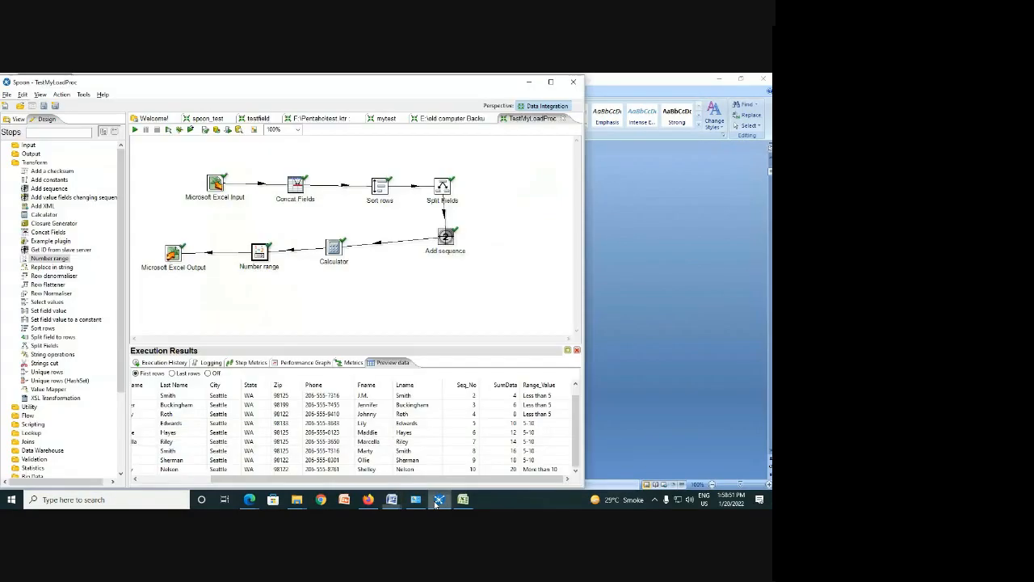
Step: Move the Number range step closer to Calculator and delete its hop to Microsoft Excel Output
left_click_drag(261, 257, 305, 256)
right_click(239, 254)
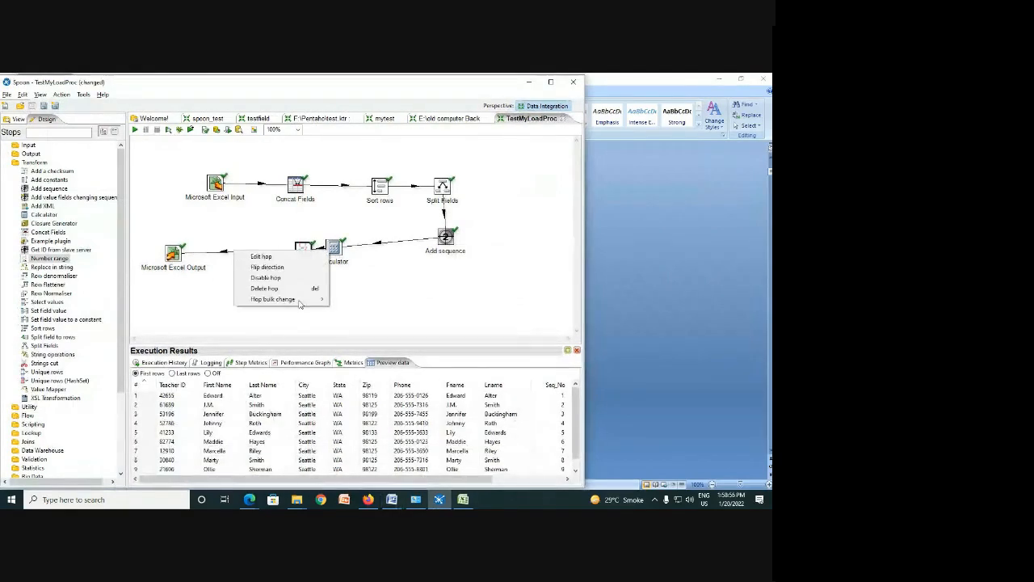
left_click(265, 288)
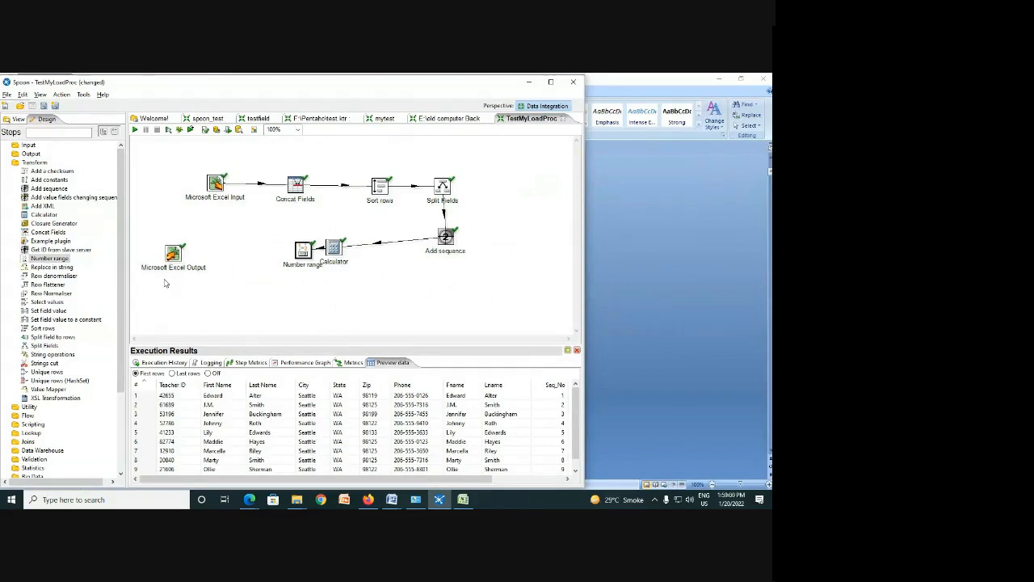
Step: Add a String operations step between Microsoft Excel Output and Number range, and create a hop to it from Number range
left_click_drag(48, 354, 247, 250)
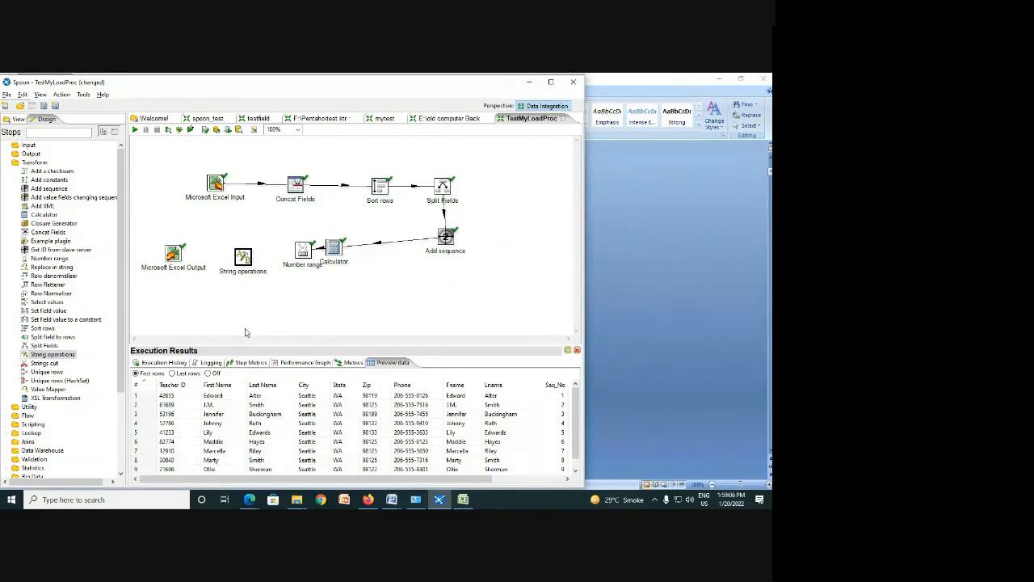
left_click(299, 254)
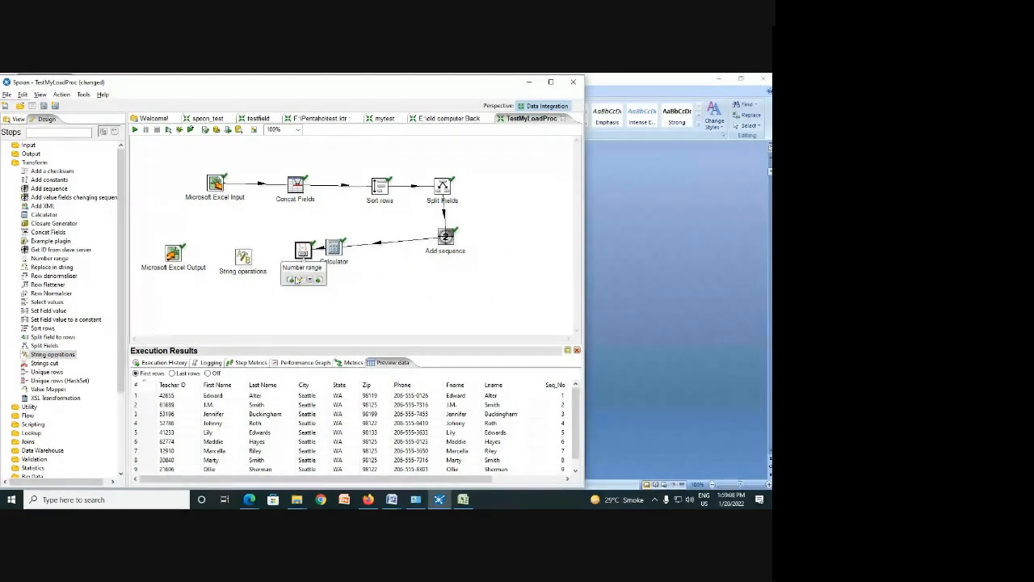
left_click_drag(237, 260, 241, 258)
left_click(282, 261)
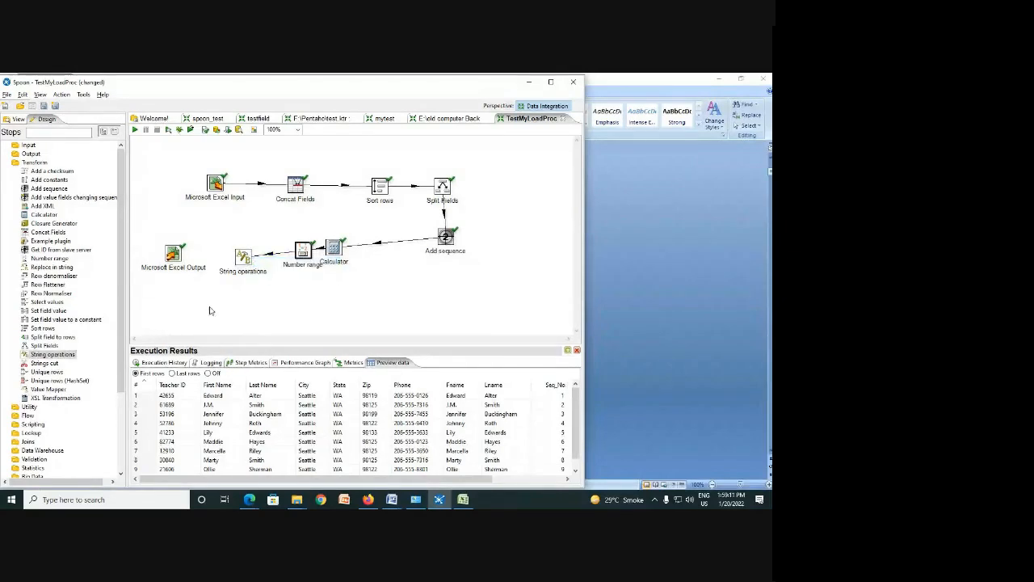
Step: Open the String operations step's settings, check the trim type choices, and shrink the dialog so the preview data stays in view
double_click(246, 260)
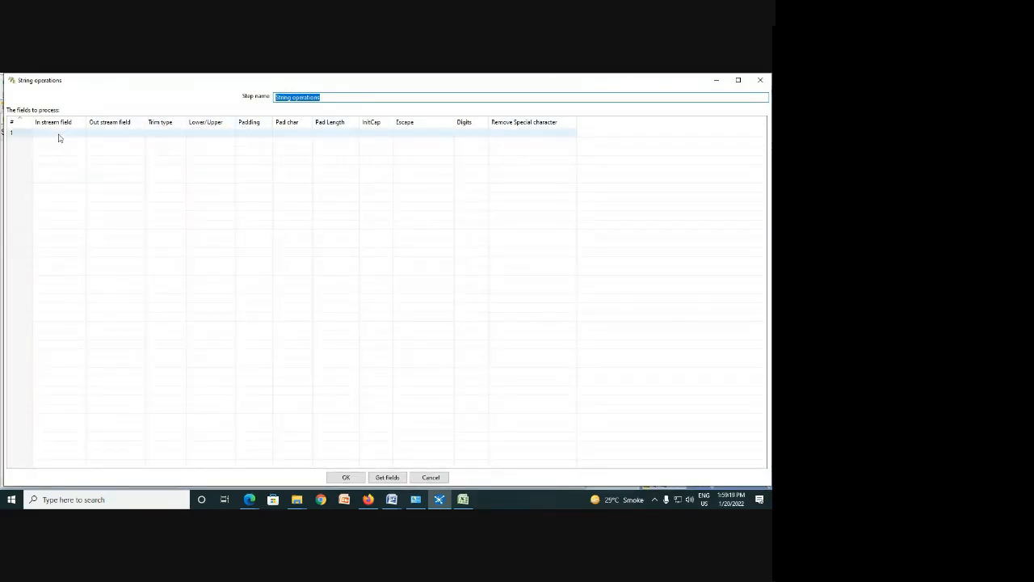
left_click(177, 130)
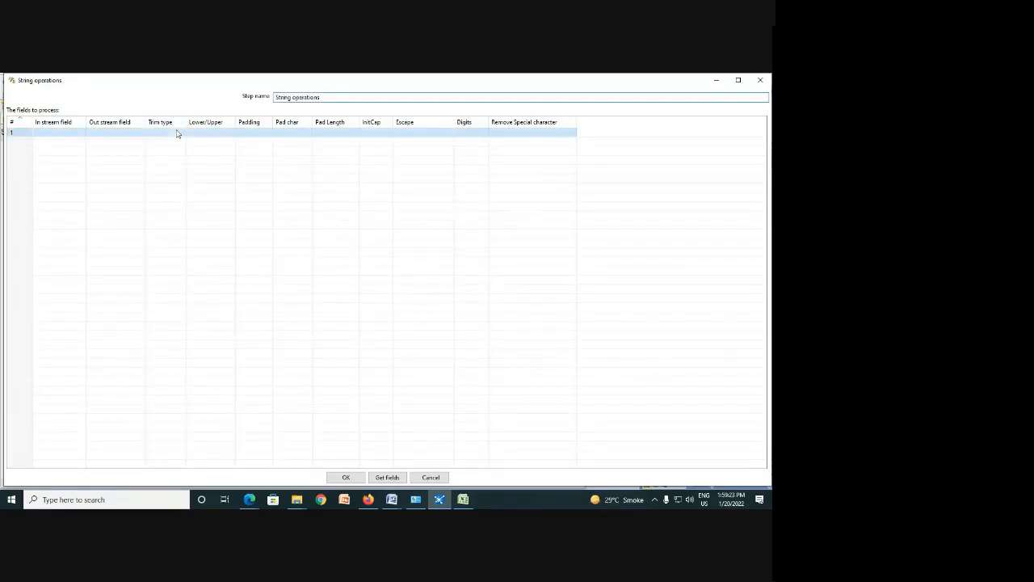
left_click(182, 134)
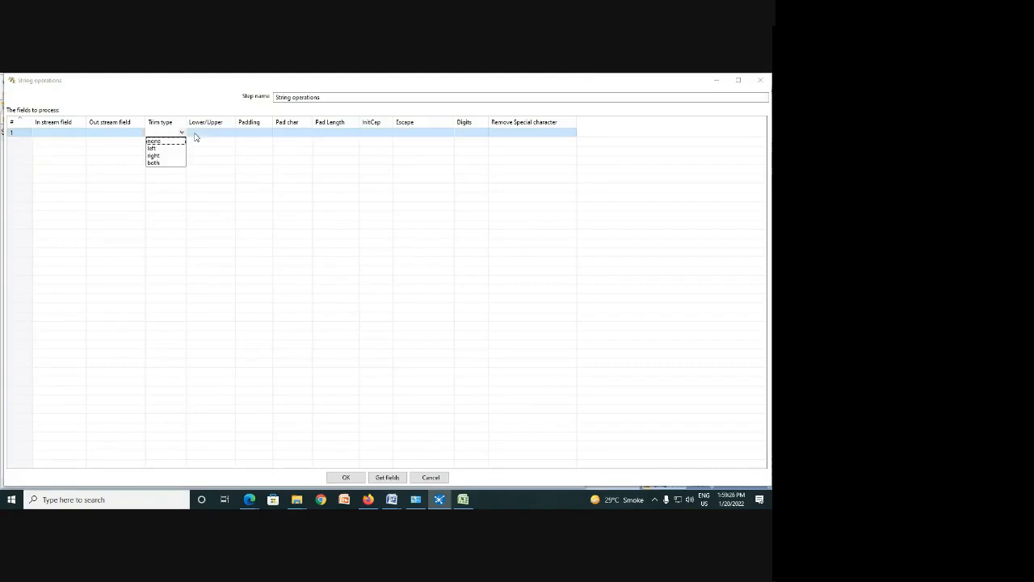
left_click(203, 133)
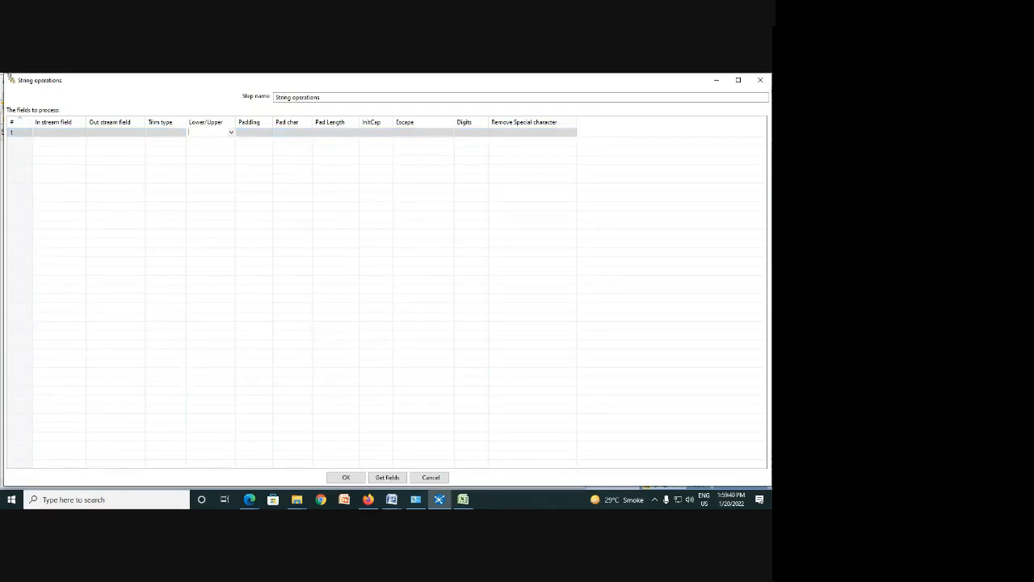
left_click(739, 80)
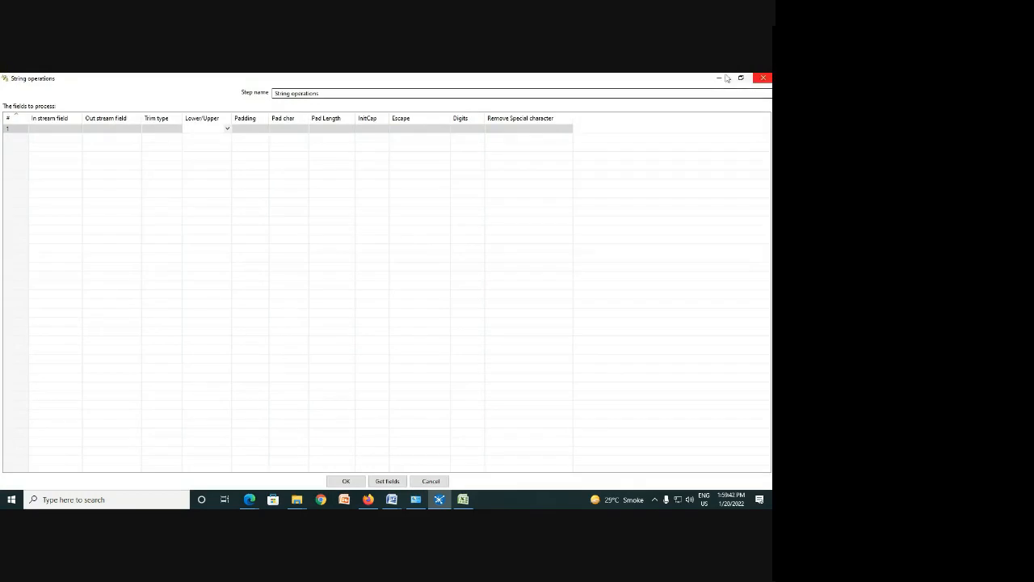
left_click(749, 79)
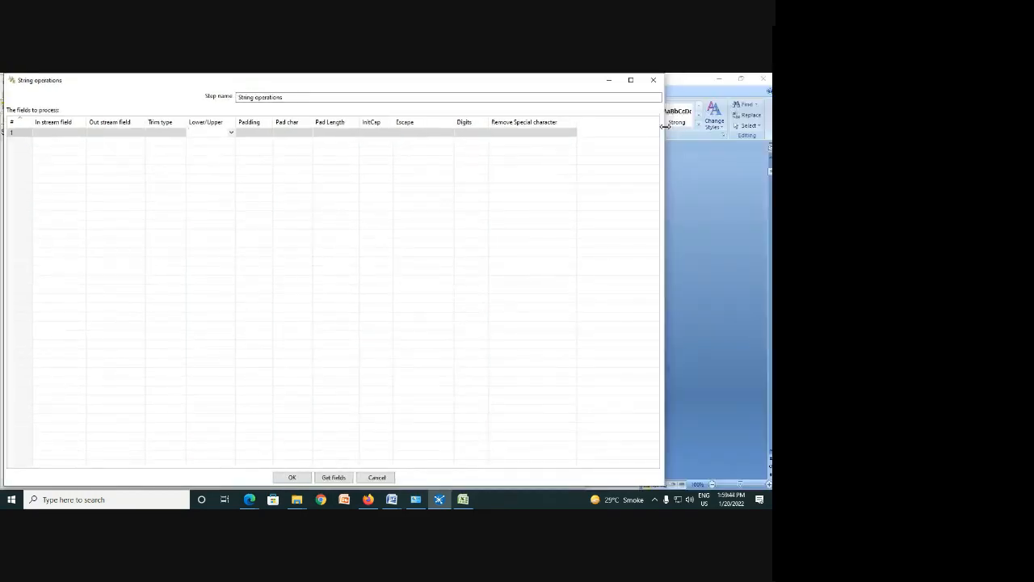
left_click_drag(424, 486, 448, 359)
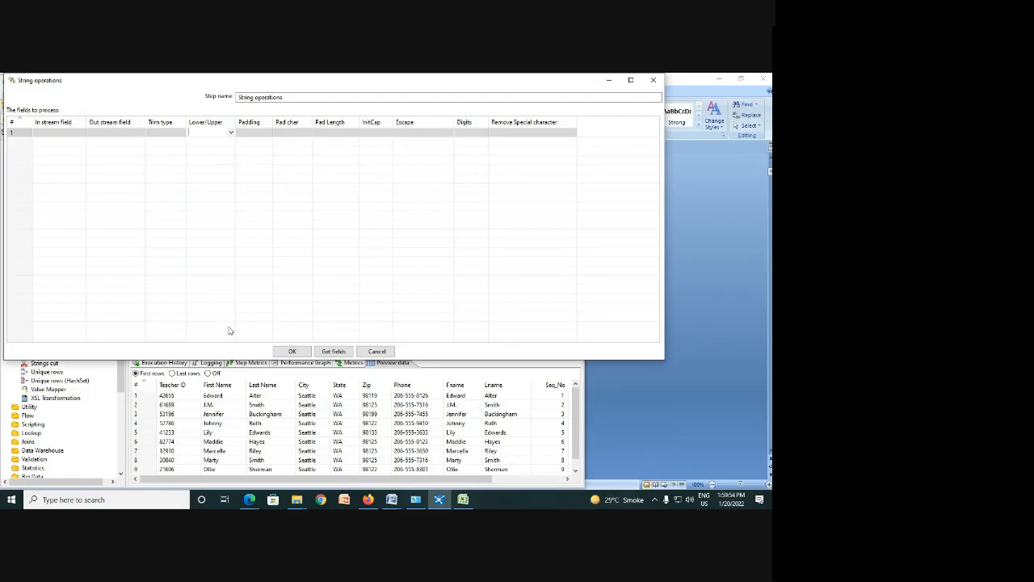
Step: Add Last Name as the first field to process, with left padding, pad character * and pad length 15
left_click(58, 133)
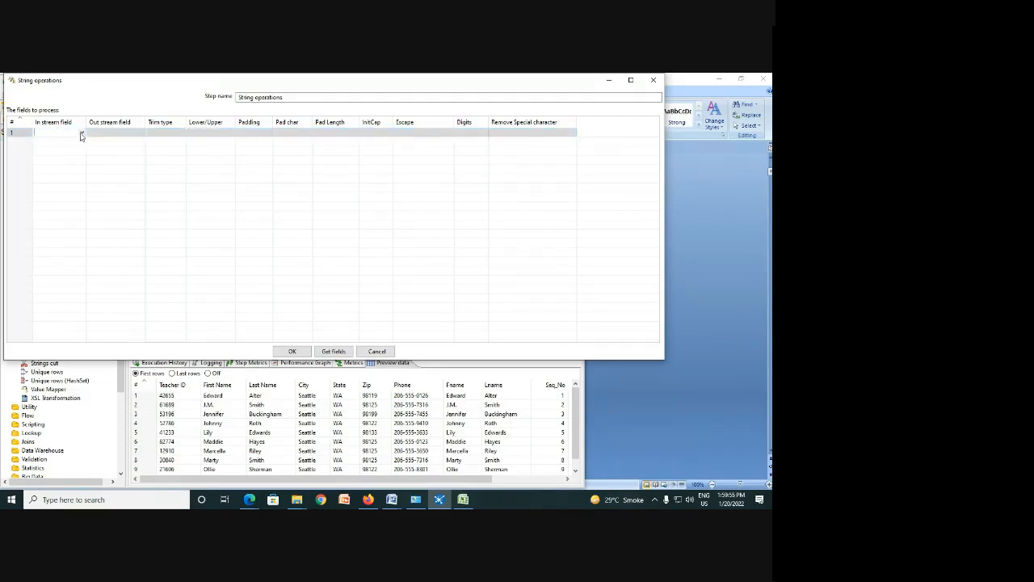
left_click(80, 133)
left_click(48, 163)
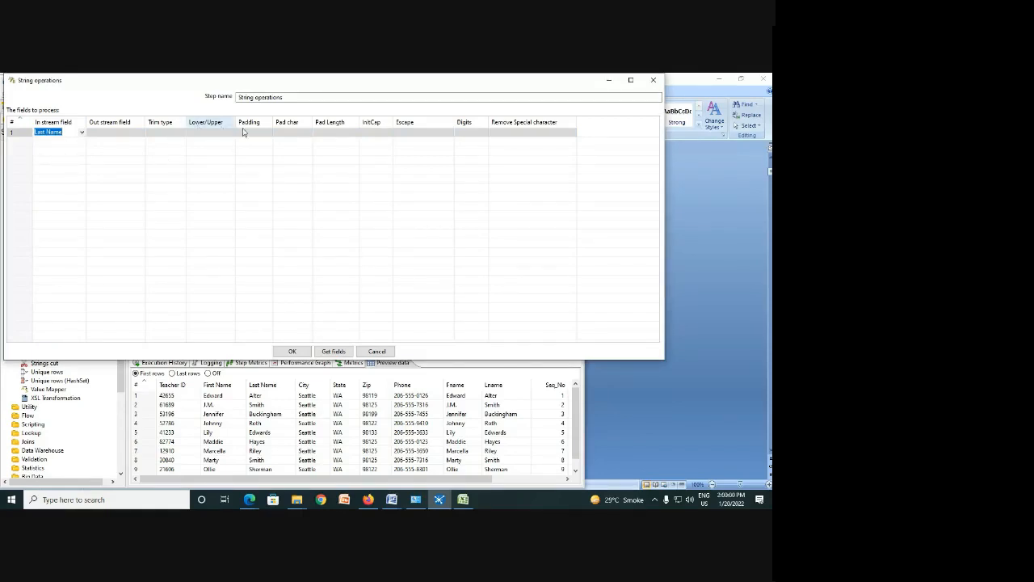
left_click(329, 133)
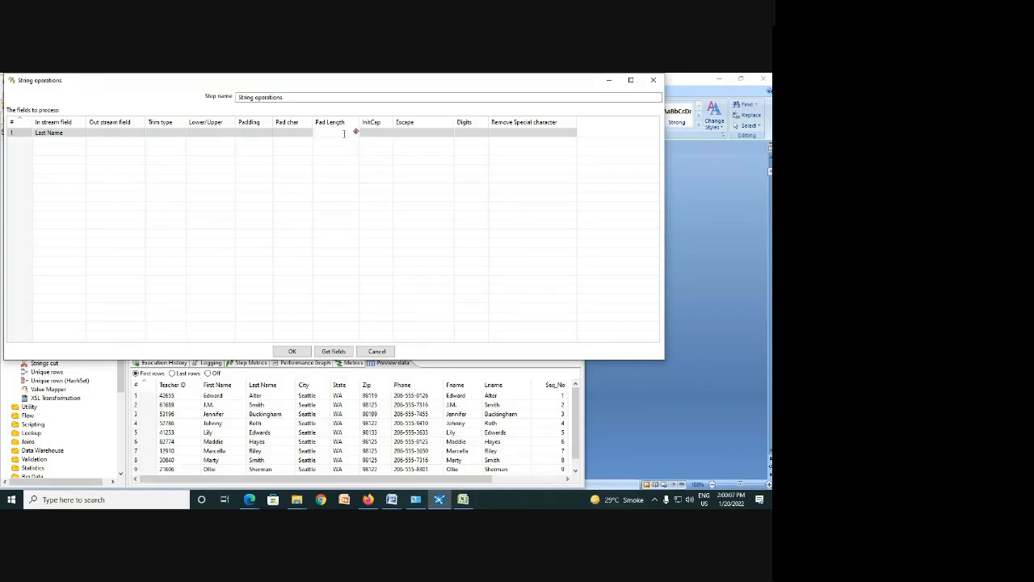
left_click(267, 136)
left_click(269, 134)
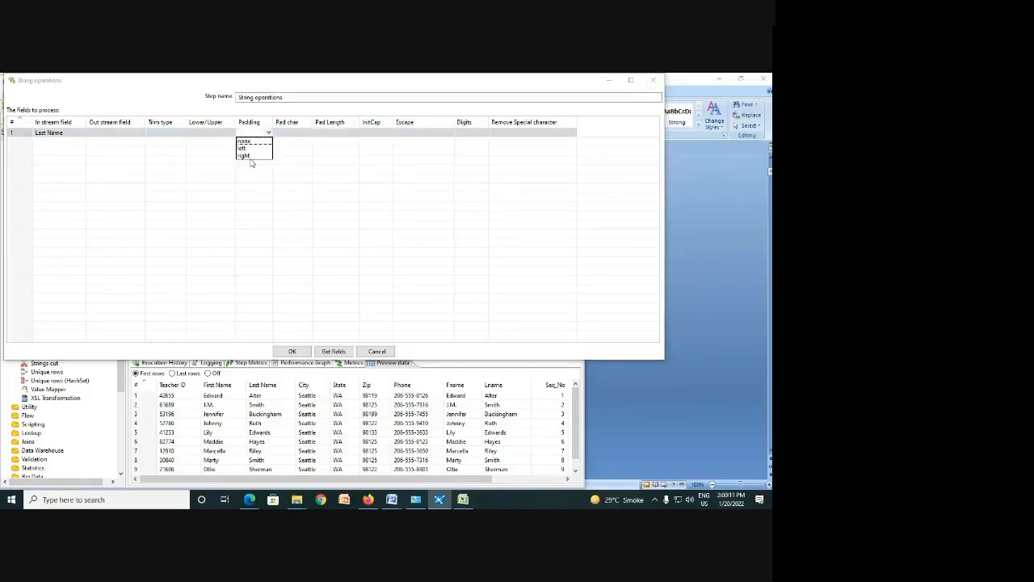
left_click(244, 148)
left_click(296, 133)
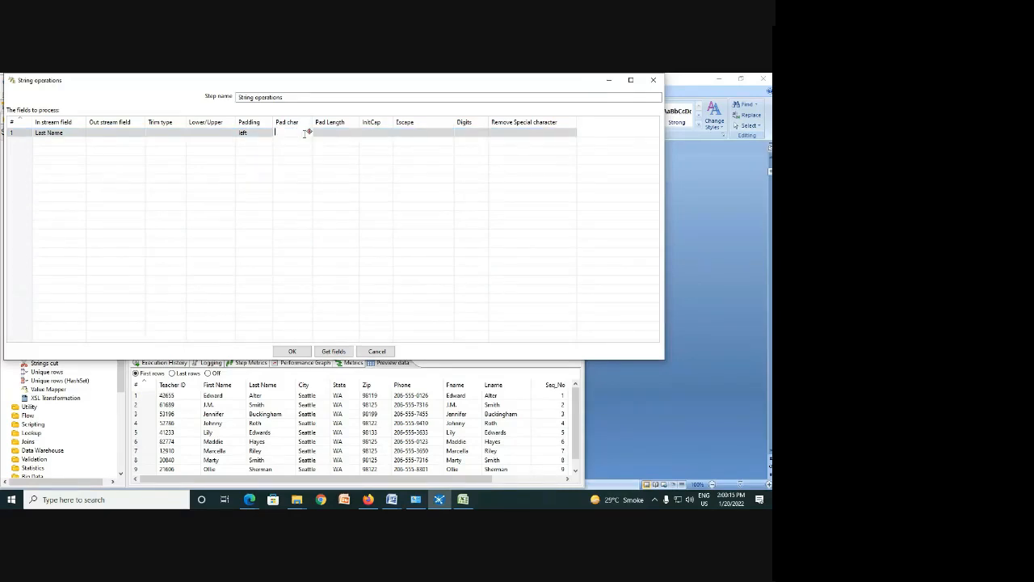
type("*")
left_click(341, 133)
type("15")
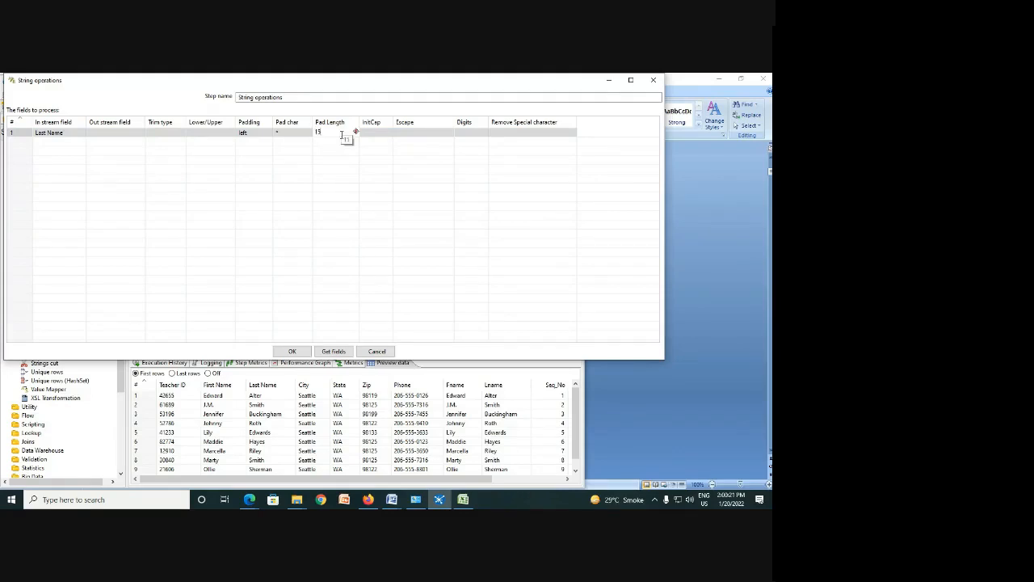
left_click(358, 172)
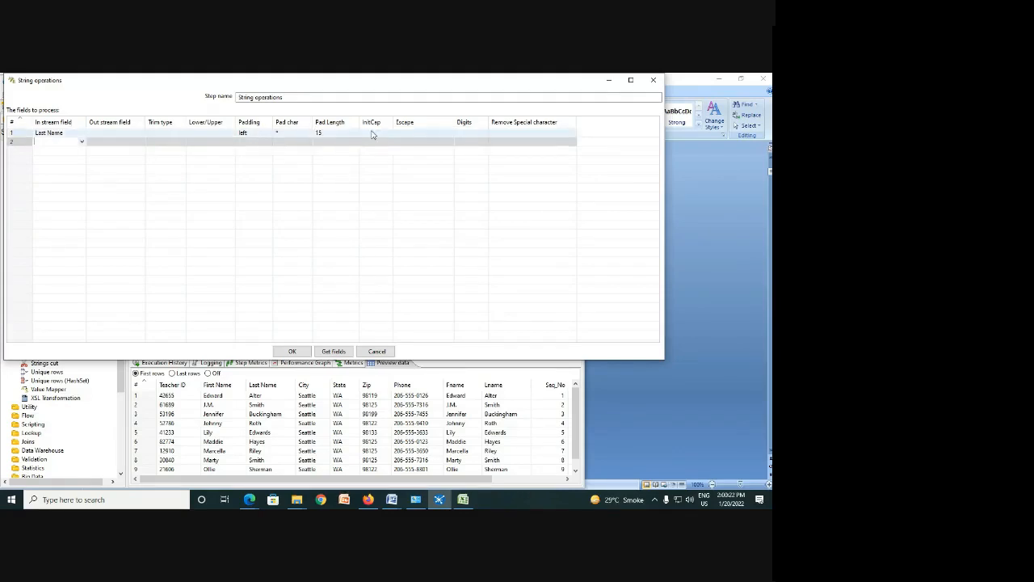
Step: Add First Name as the second field to process and set its case conversion to lower
left_click(83, 145)
left_click(63, 157)
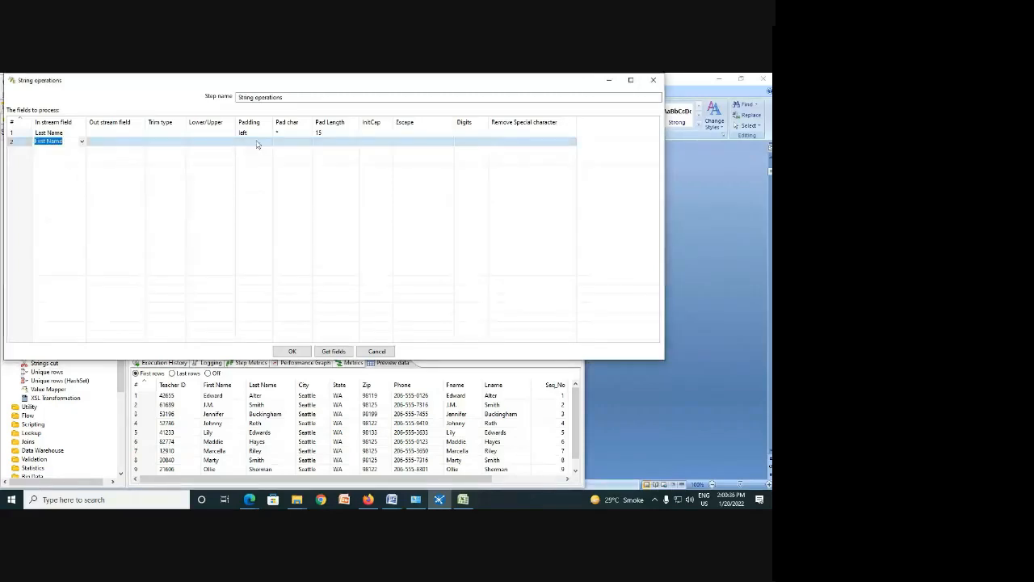
left_click(220, 144)
left_click(231, 142)
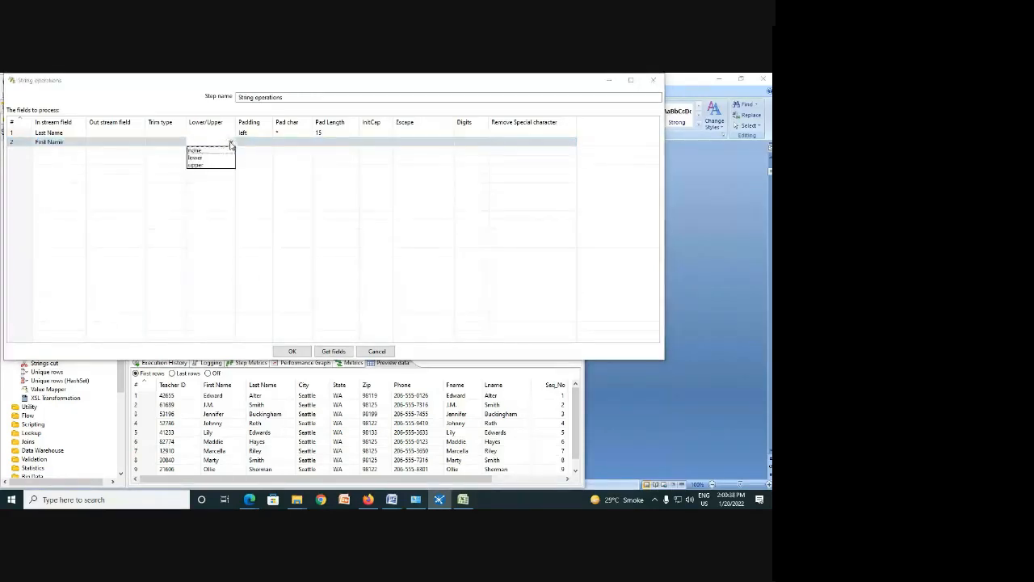
left_click(215, 158)
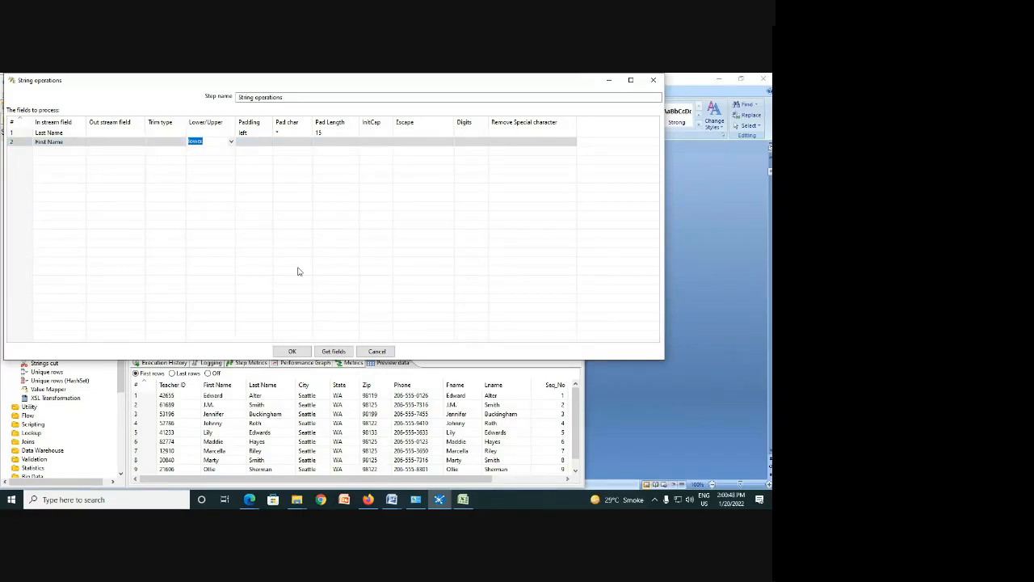
Step: Add Lname as the third field to process with trim type right, and accept the String operations settings
left_click(44, 153)
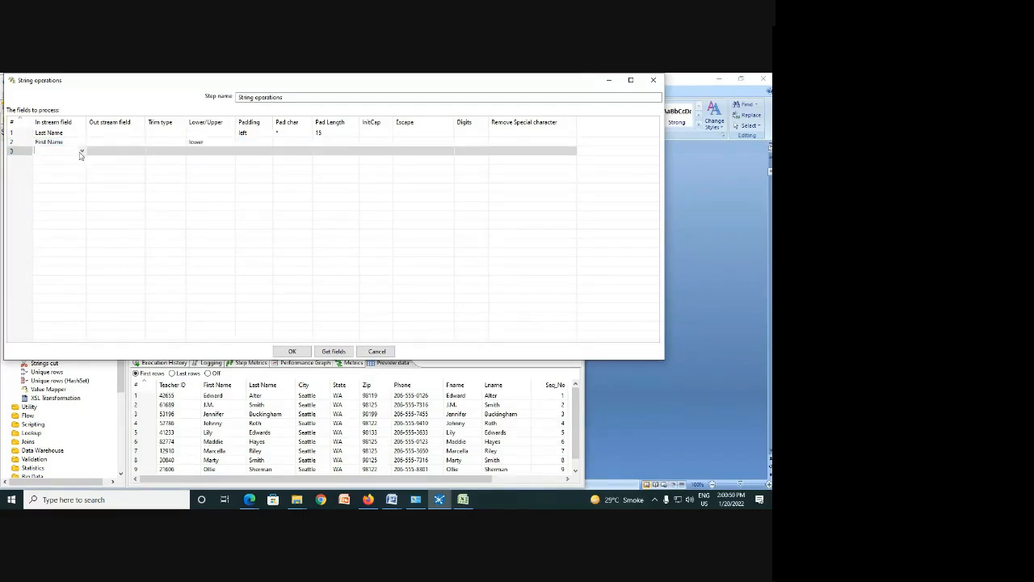
left_click(81, 152)
left_click(50, 181)
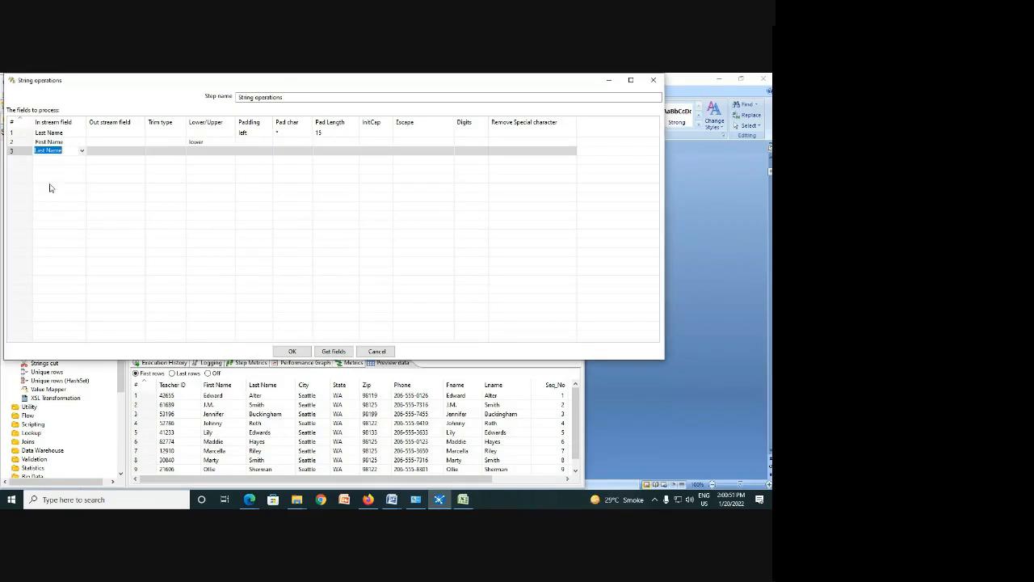
left_click(81, 151)
scroll(51, 182, "down", 3)
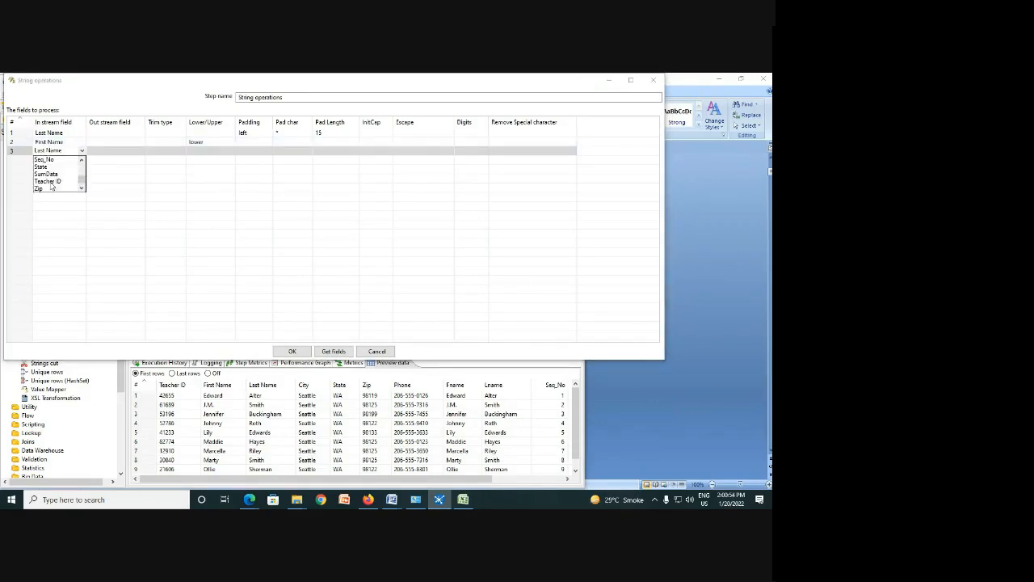
scroll(51, 182, "up", 1)
left_click(46, 169)
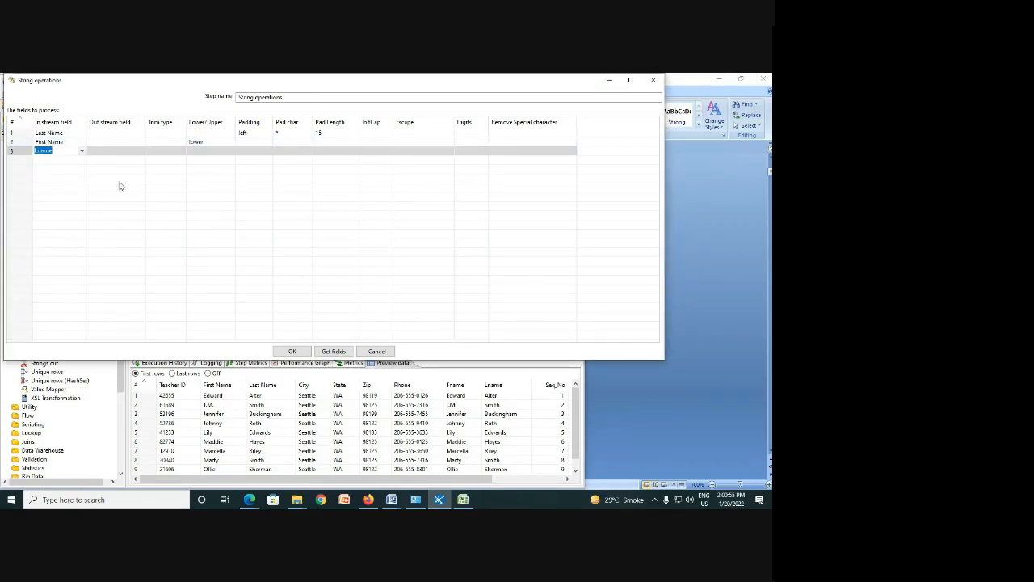
left_click(181, 151)
left_click(183, 152)
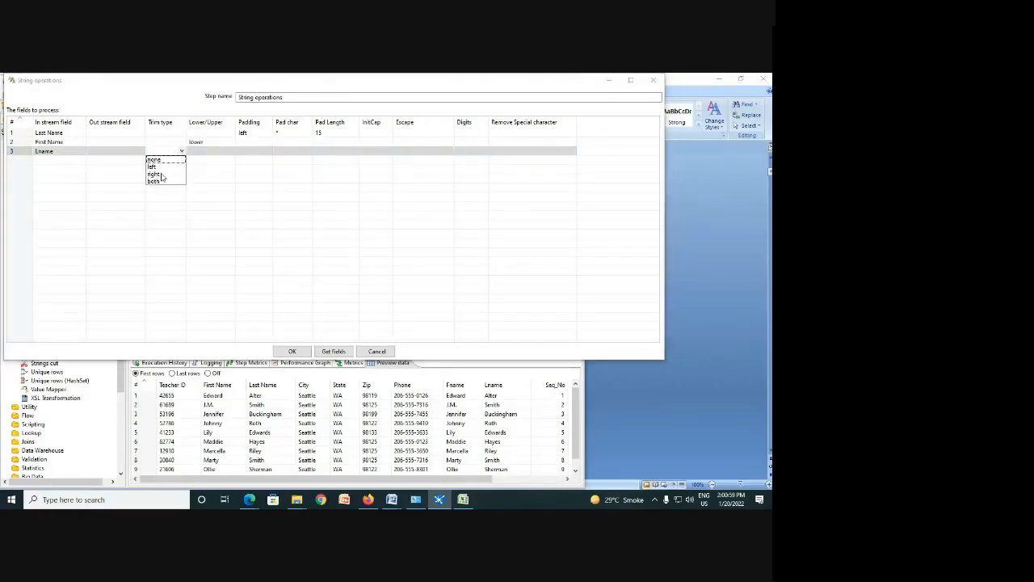
left_click(170, 175)
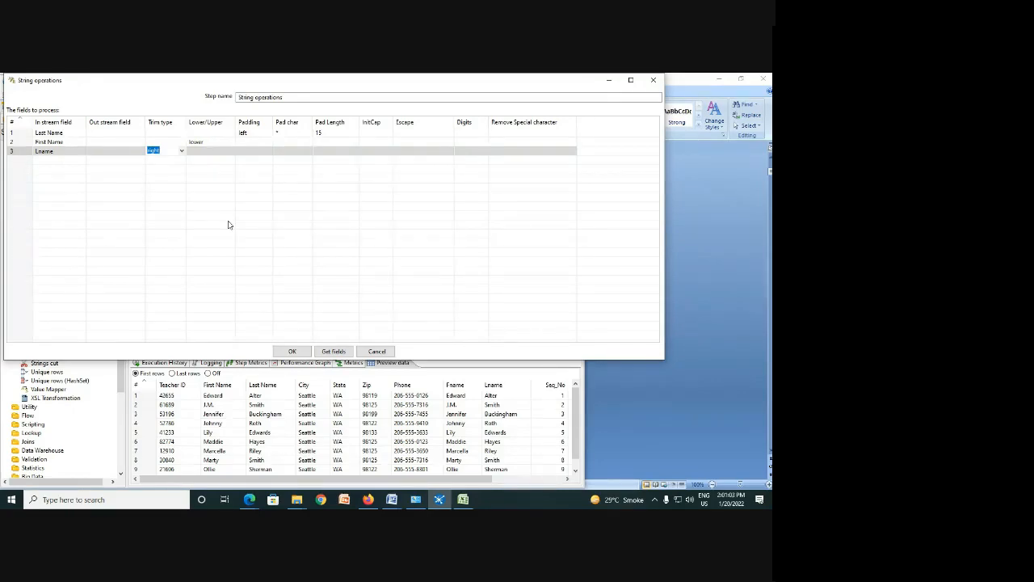
key("Return")
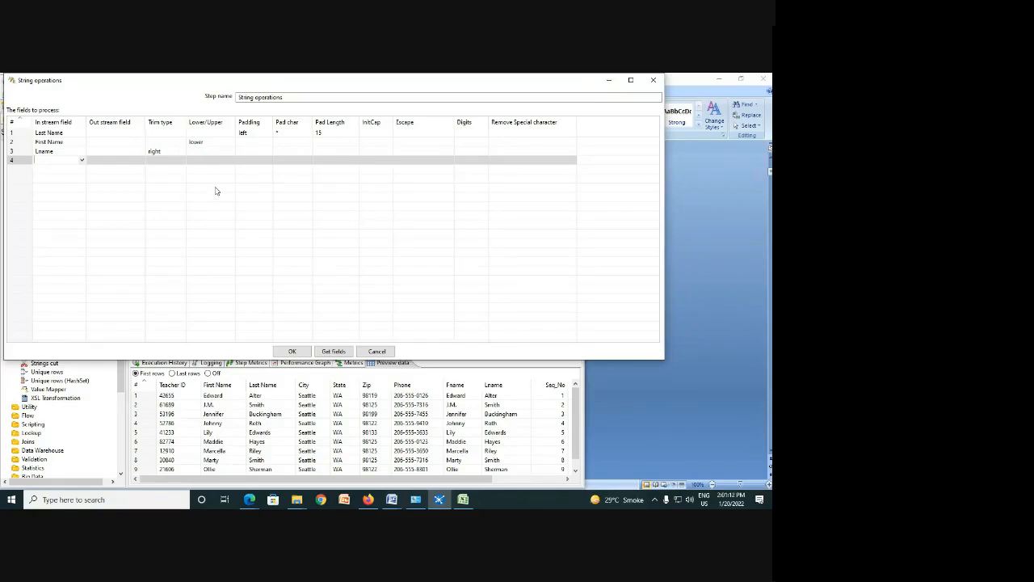
left_click(292, 351)
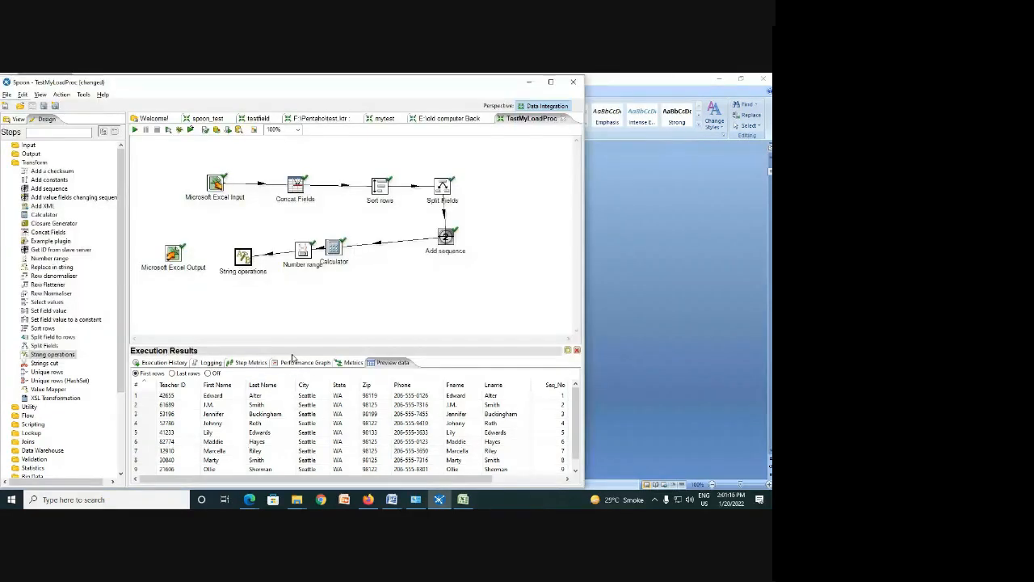
Step: Create a main-output hop from String operations to Microsoft Excel Output
mouse_move(247, 262)
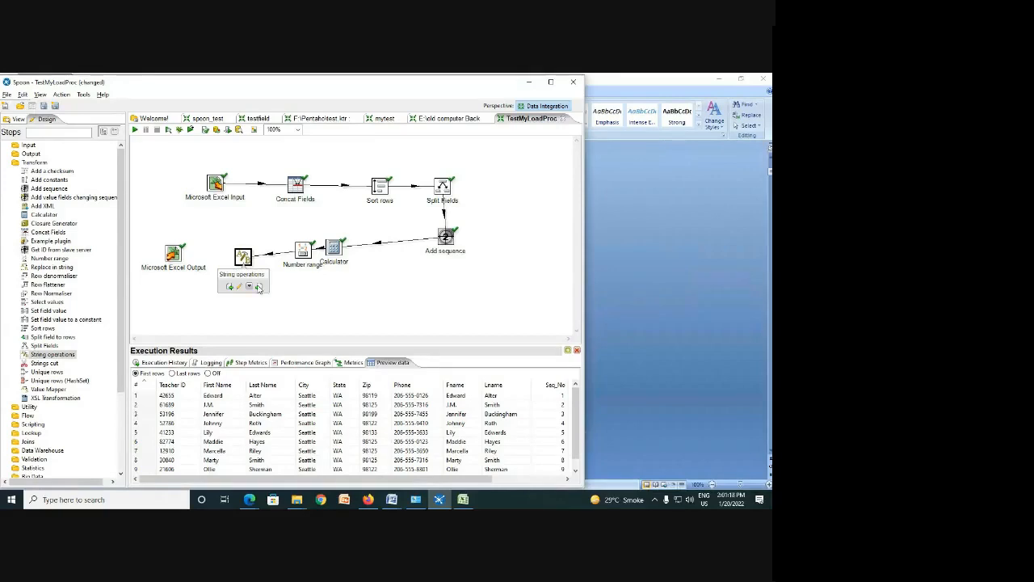
left_click_drag(258, 287, 172, 255)
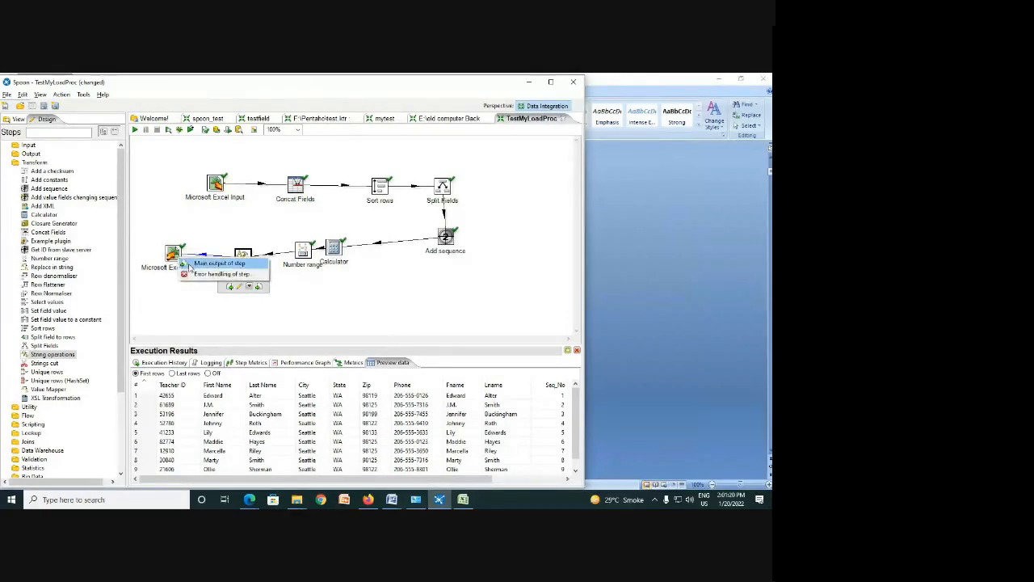
left_click(190, 264)
Step: Run the transformation locally with String operations included and examine the First Name, Last Name and Lname columns in the preview data
left_click(135, 130)
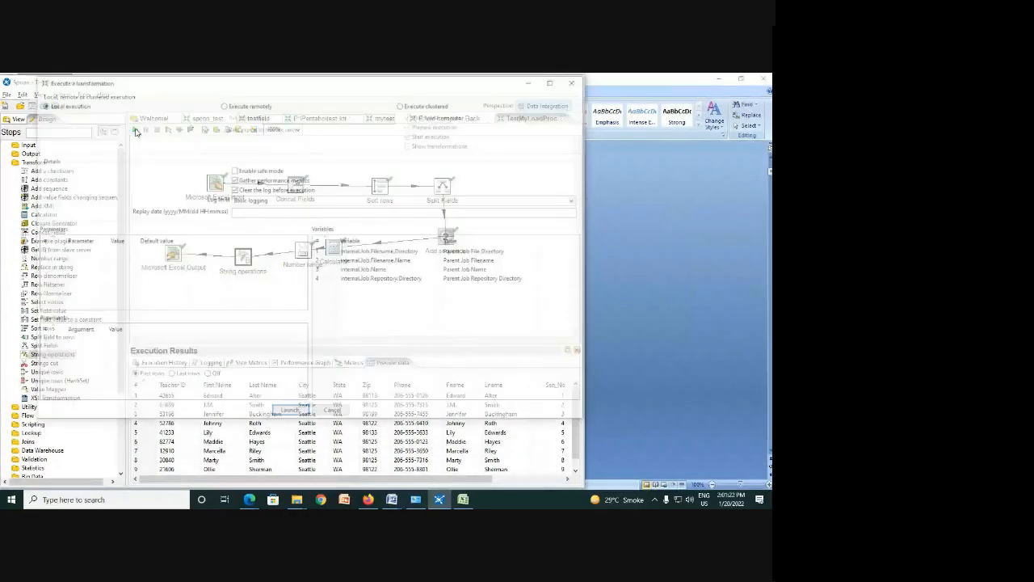
left_click(289, 413)
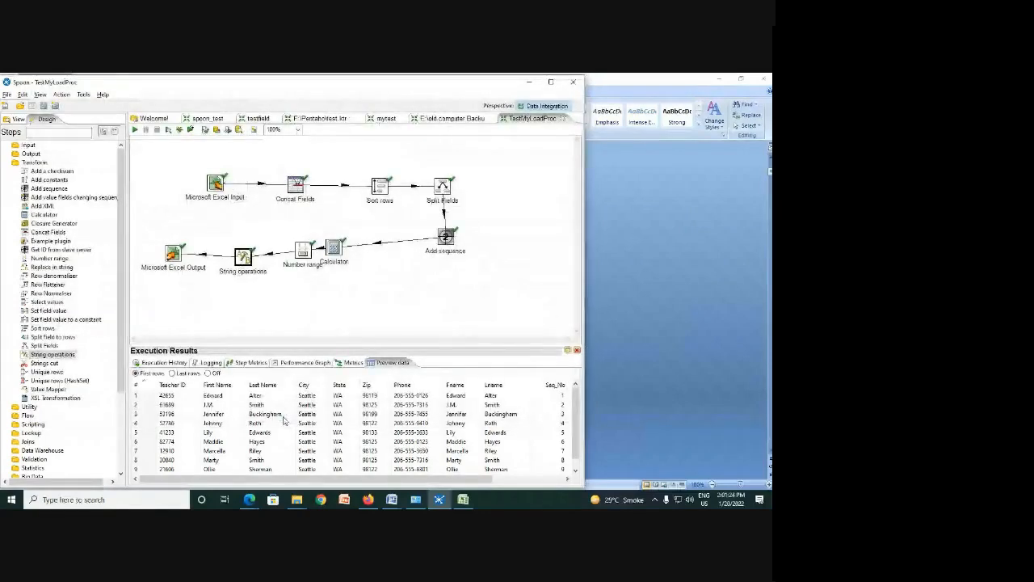
left_click(387, 362)
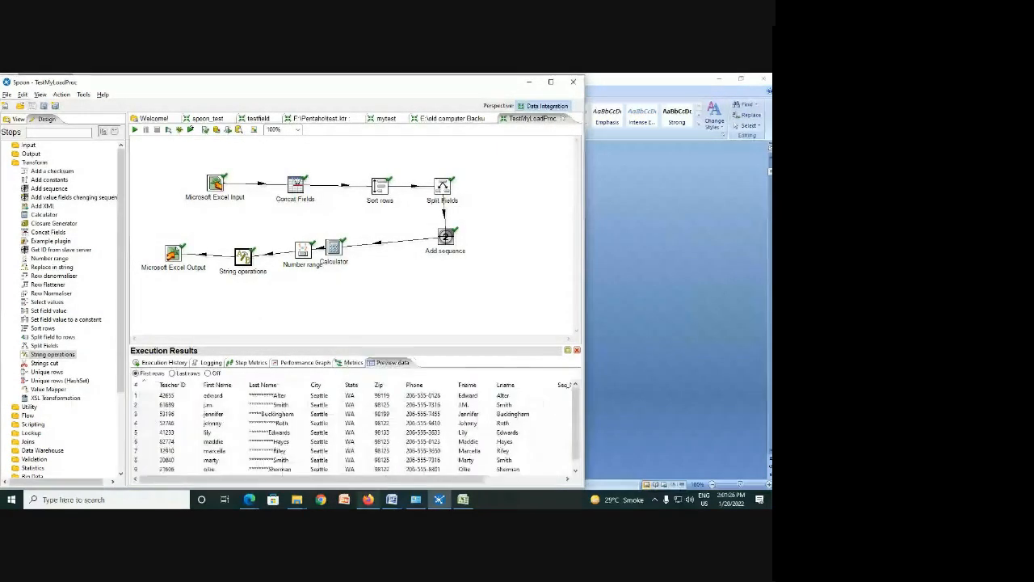
mouse_move(297, 500)
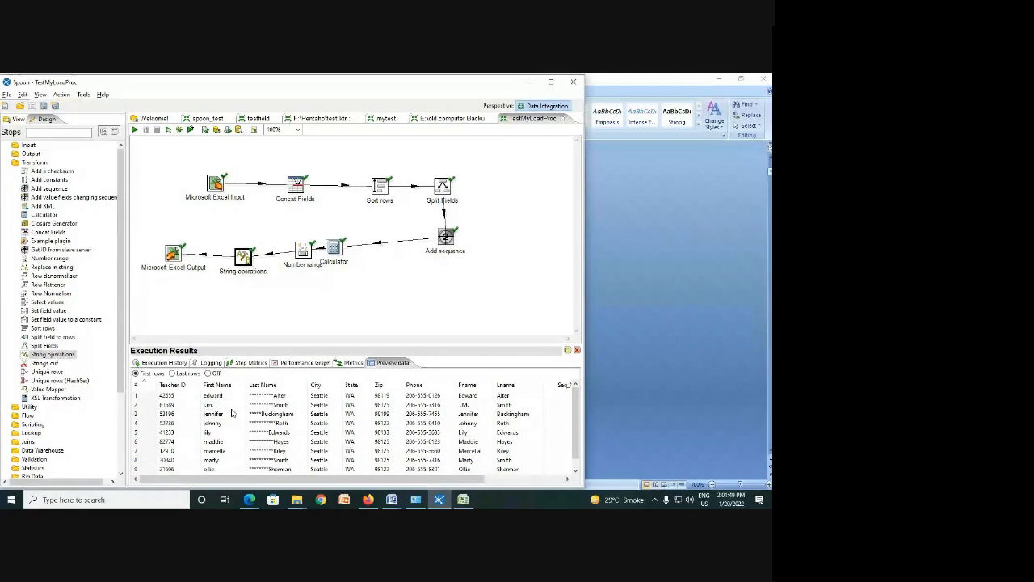
left_click_drag(349, 479, 396, 457)
Step: Switch to the Pentaho Assignment document in Word and review the string operation assignment and the Pentaho installation instructions
mouse_move(392, 499)
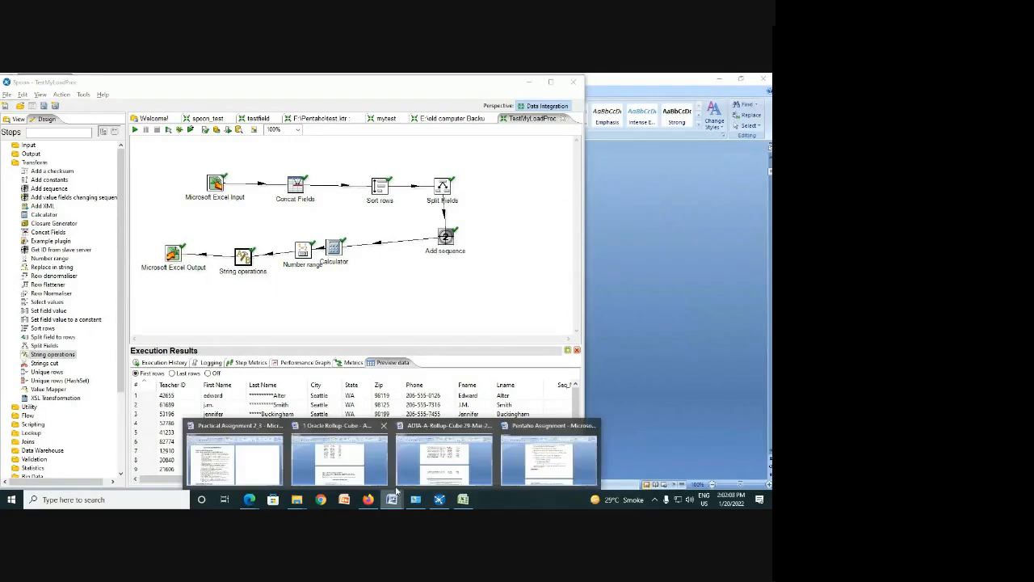
left_click(452, 448)
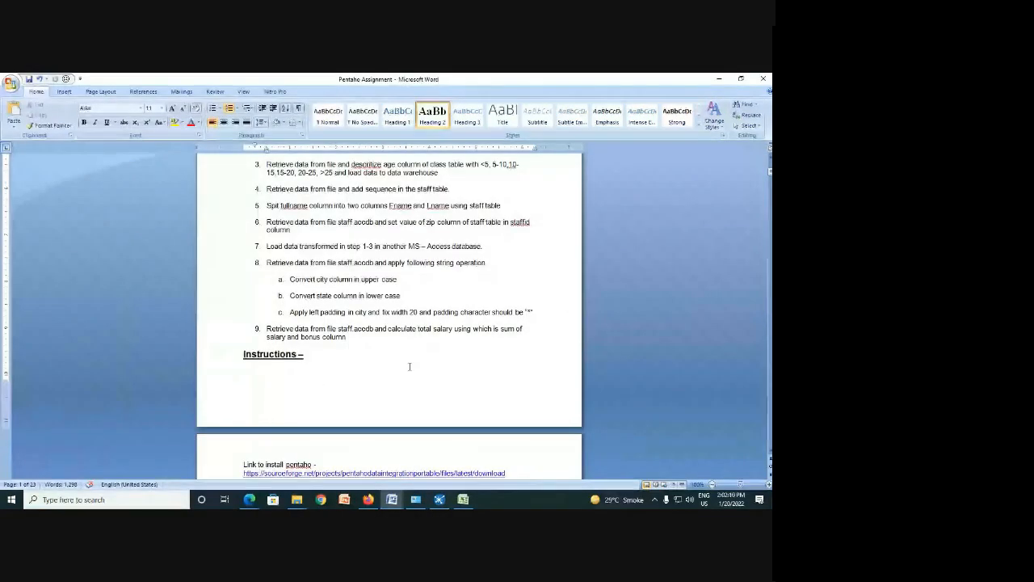
scroll(467, 408, "down", 4)
scroll(409, 369, "down", 2)
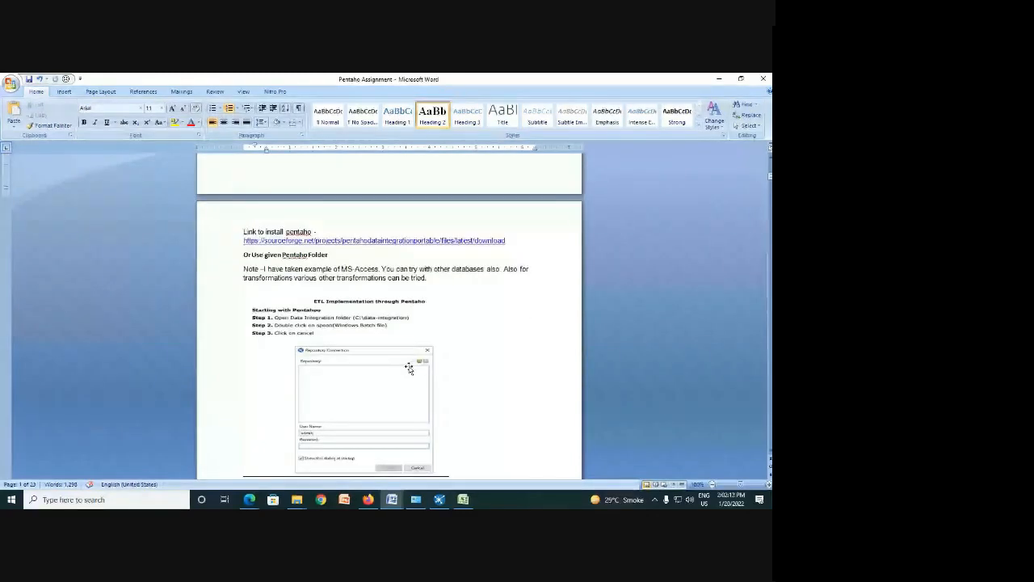